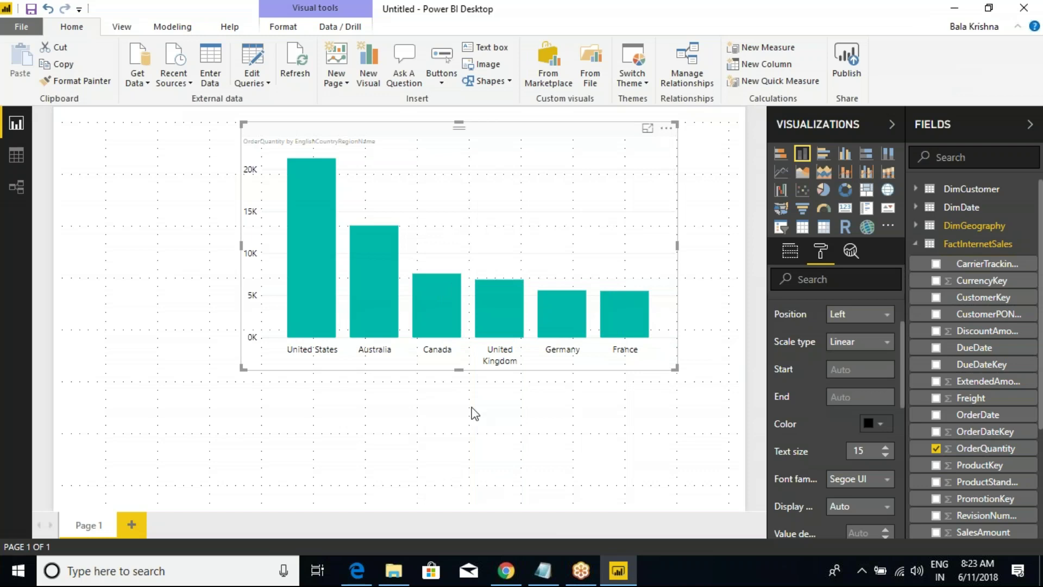
Switch to the Class Notes file and review the lines on the SSAS Tabular Model and the Power BI Desktop limitations
click(543, 571)
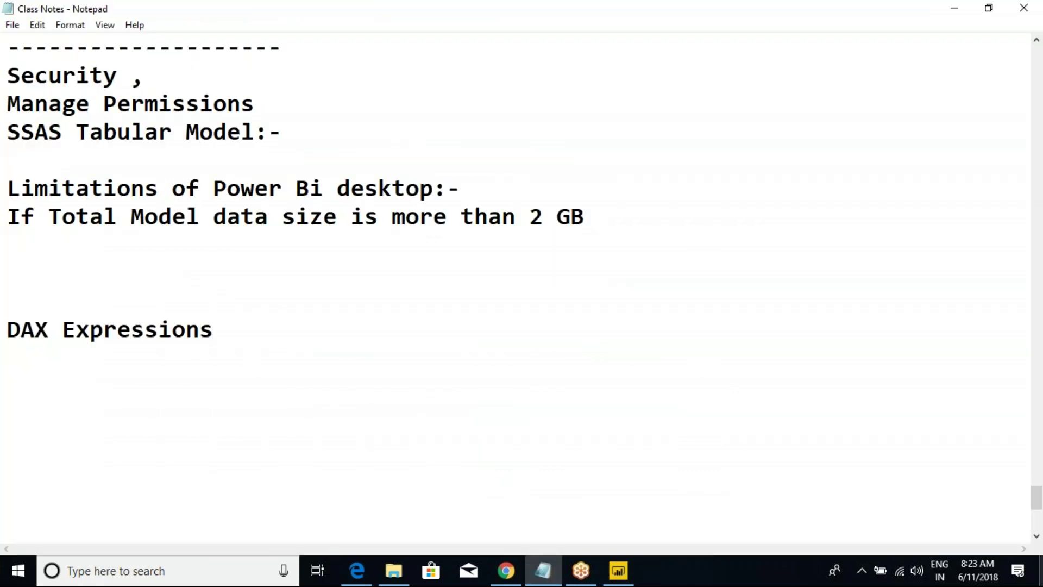
click(8, 137)
drag(7, 137, 581, 213)
click(624, 220)
click(95, 155)
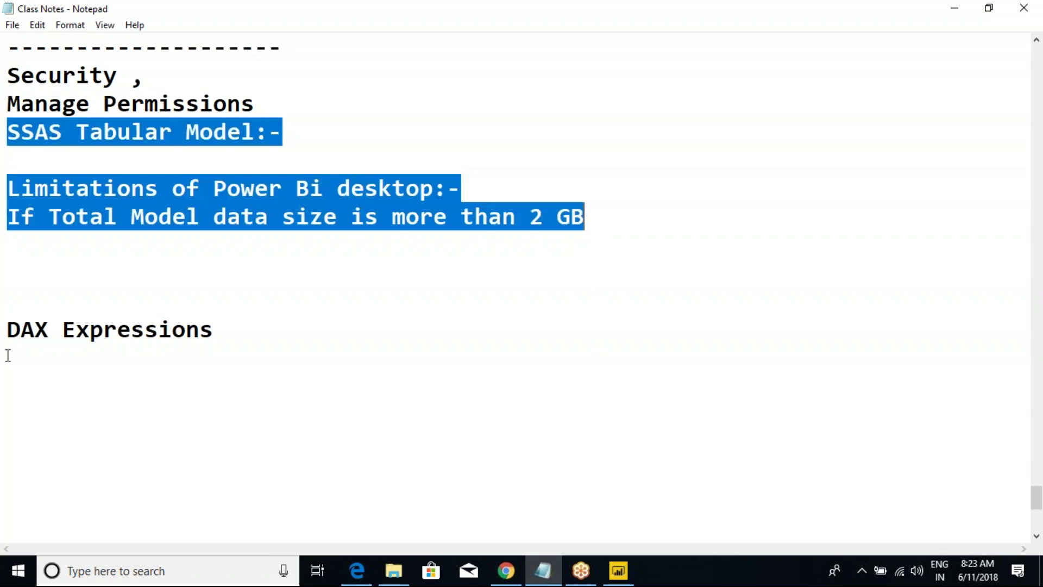
click(569, 236)
drag(608, 229, 291, 131)
click(29, 139)
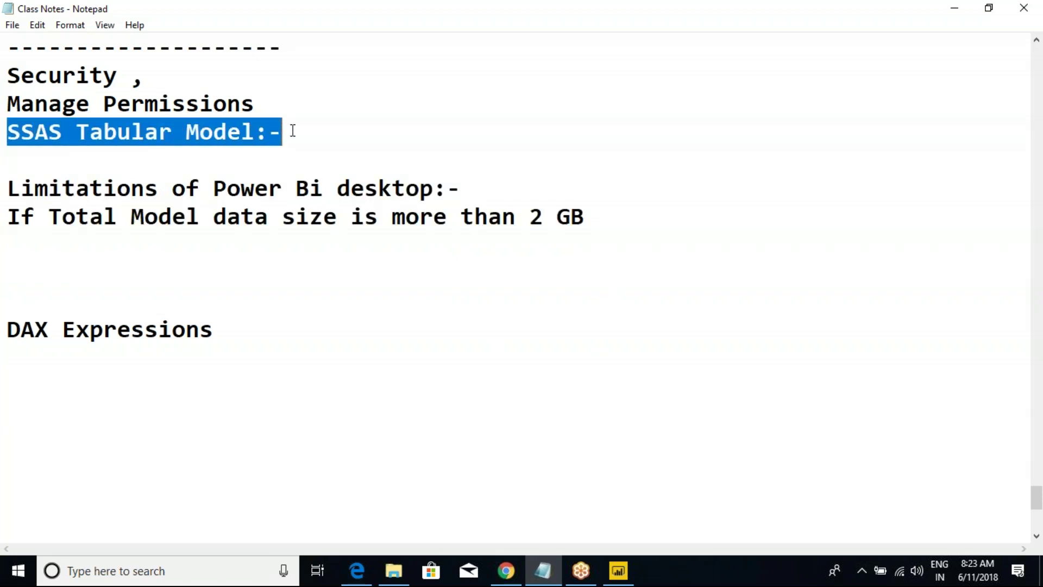
click(296, 131)
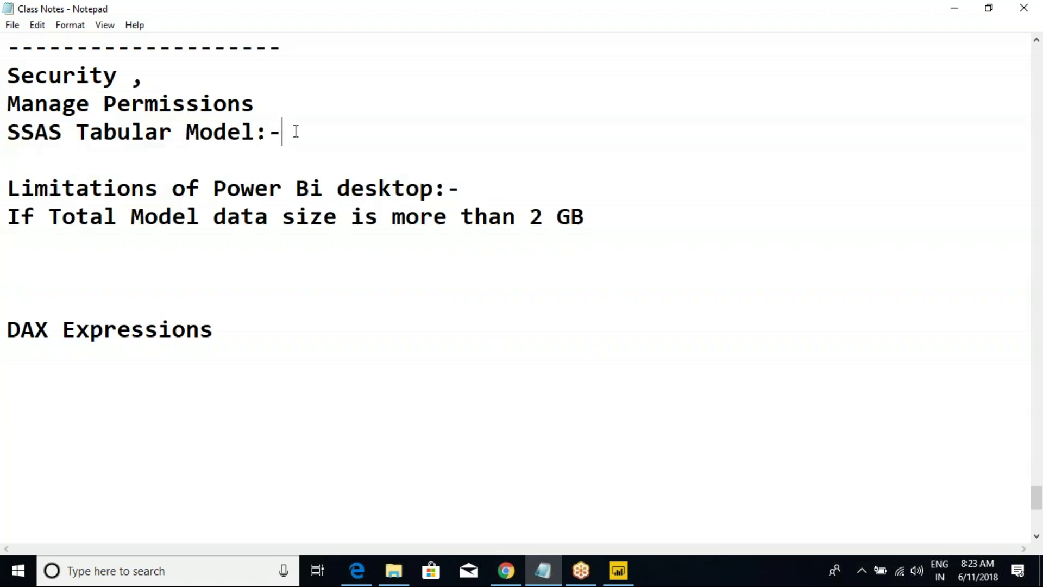
click(618, 571)
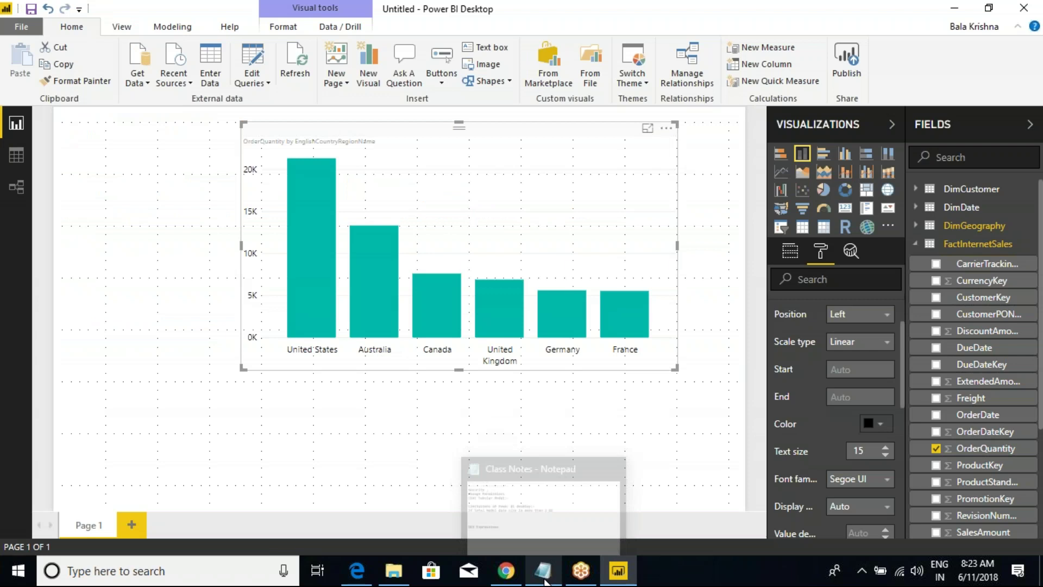
click(543, 549)
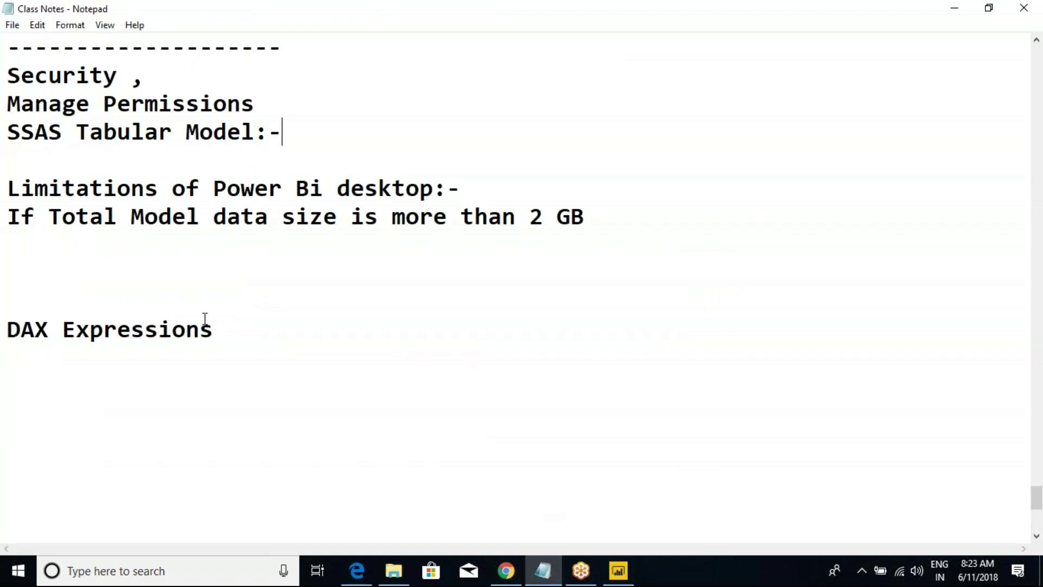
mouse_move(3, 173)
mouse_down()
mouse_move(89, 224)
mouse_move(623, 310)
mouse_up()
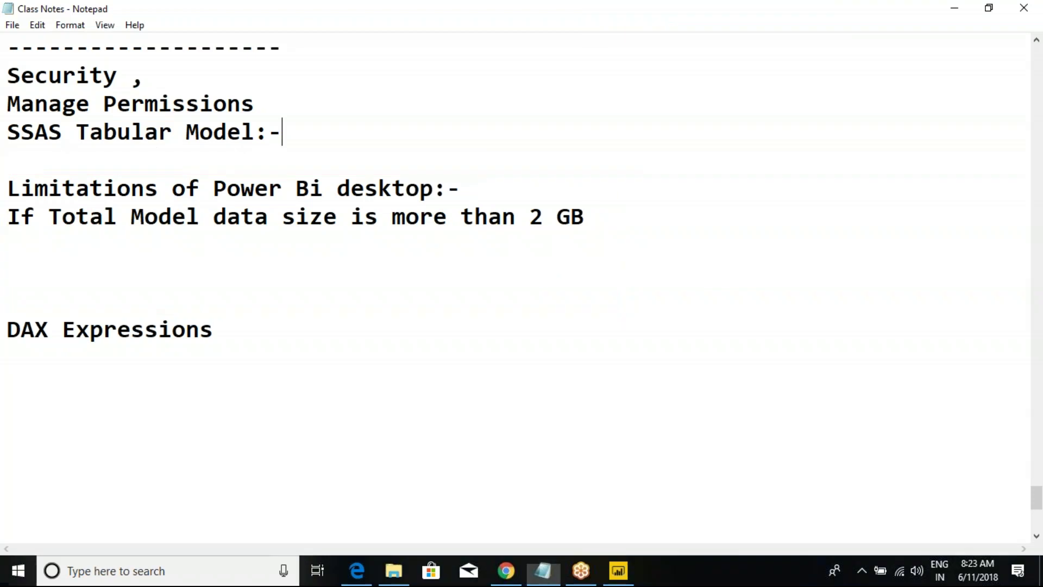
click(238, 243)
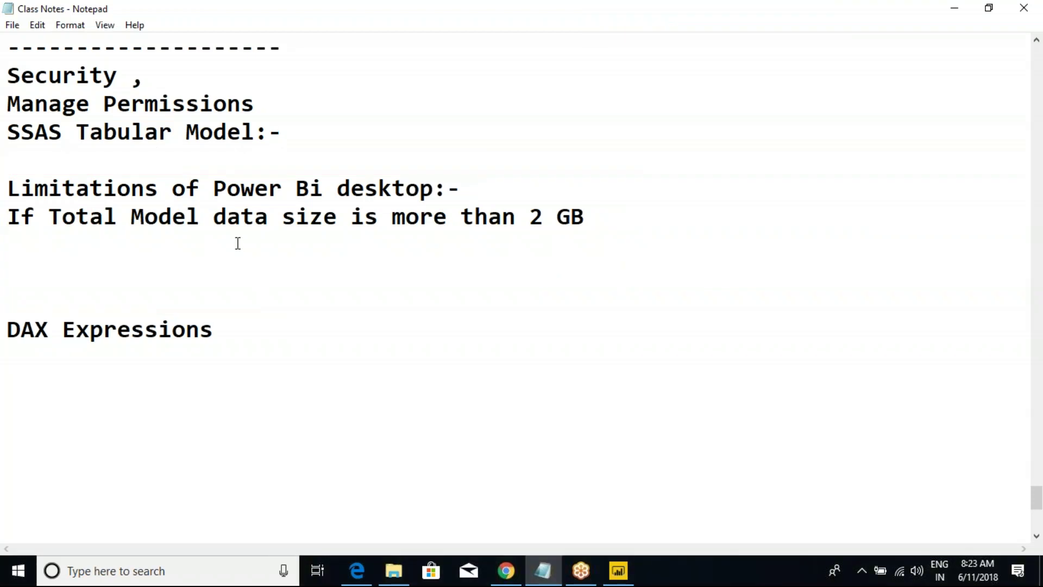
Switch to Power BI Desktop and view the SQL Server database connection options without connecting
mouse_move(618, 571)
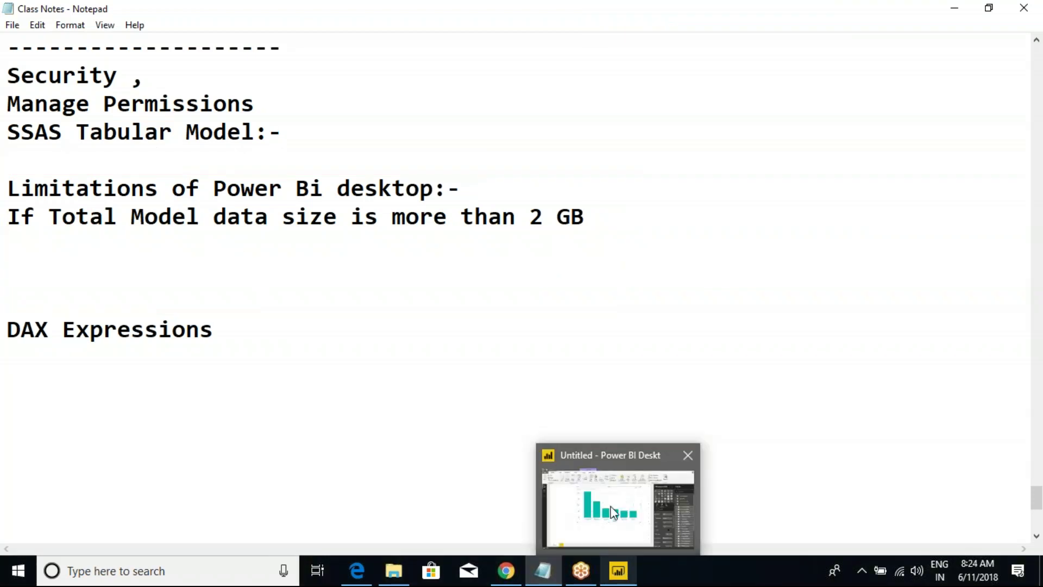
click(610, 505)
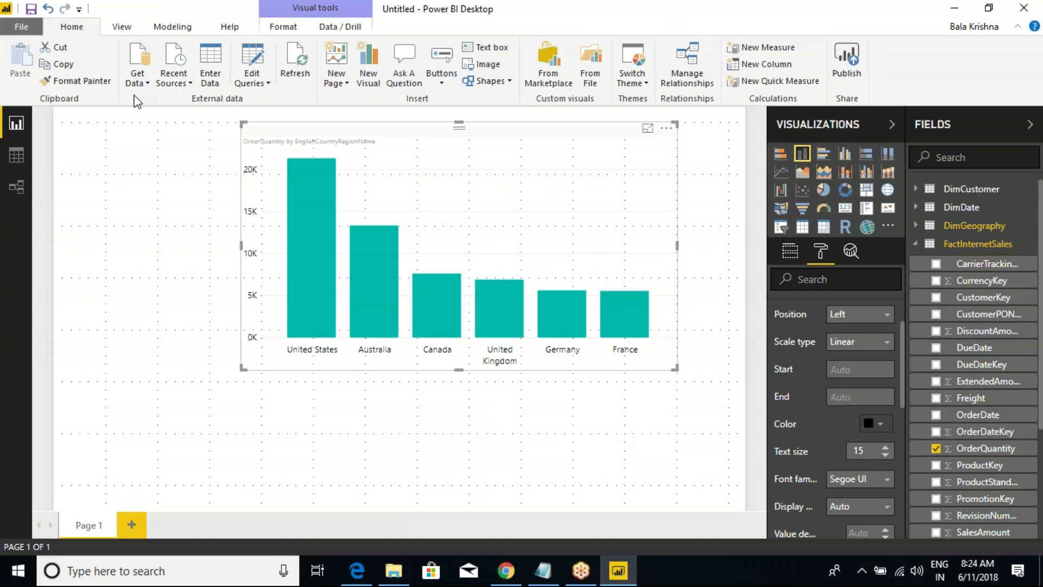
click(137, 79)
click(189, 198)
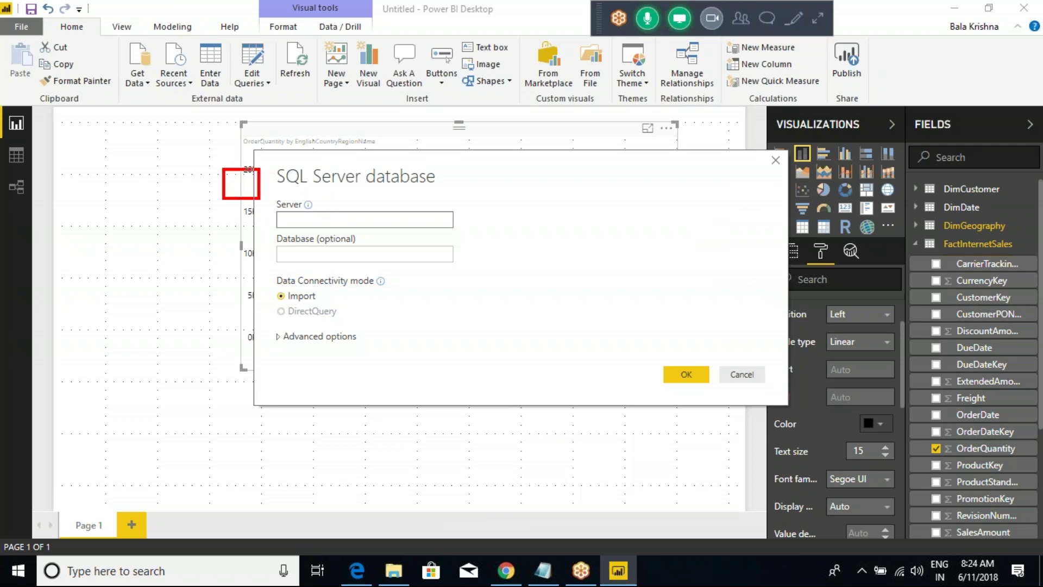
drag(223, 170, 649, 412)
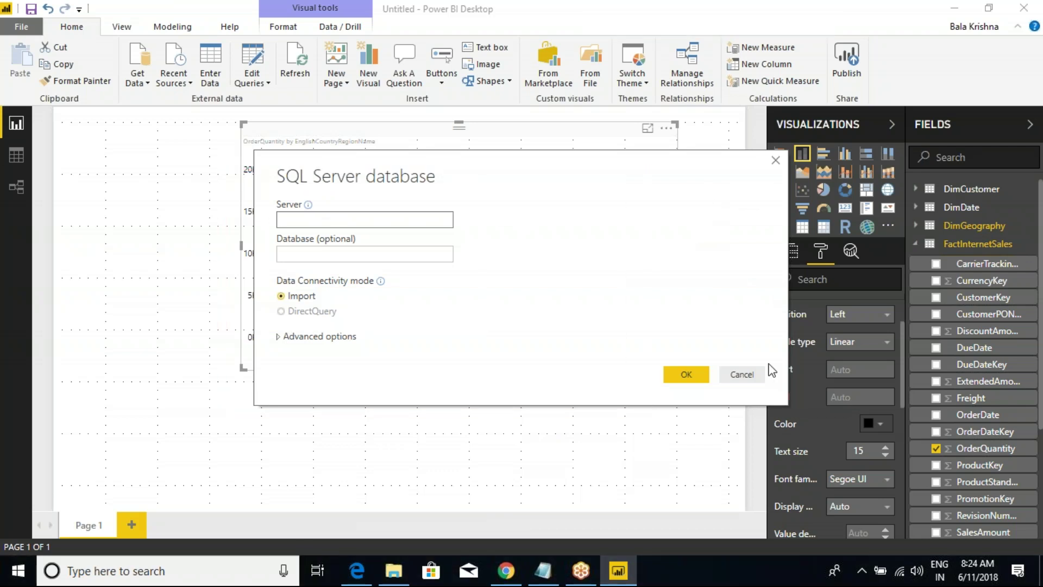
click(742, 375)
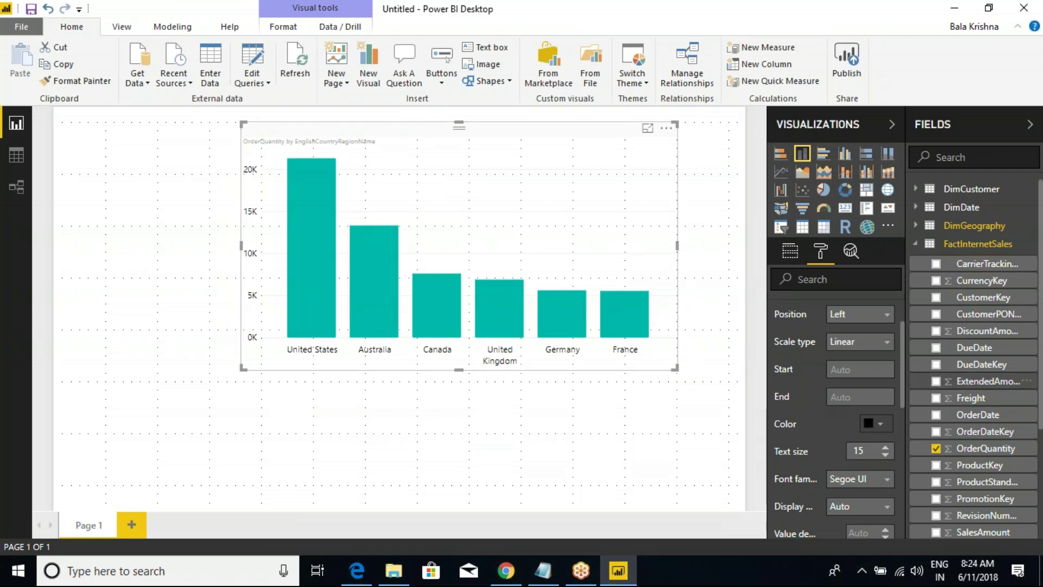
Collapse the FactInternetSales table's field list
right_click(961, 248)
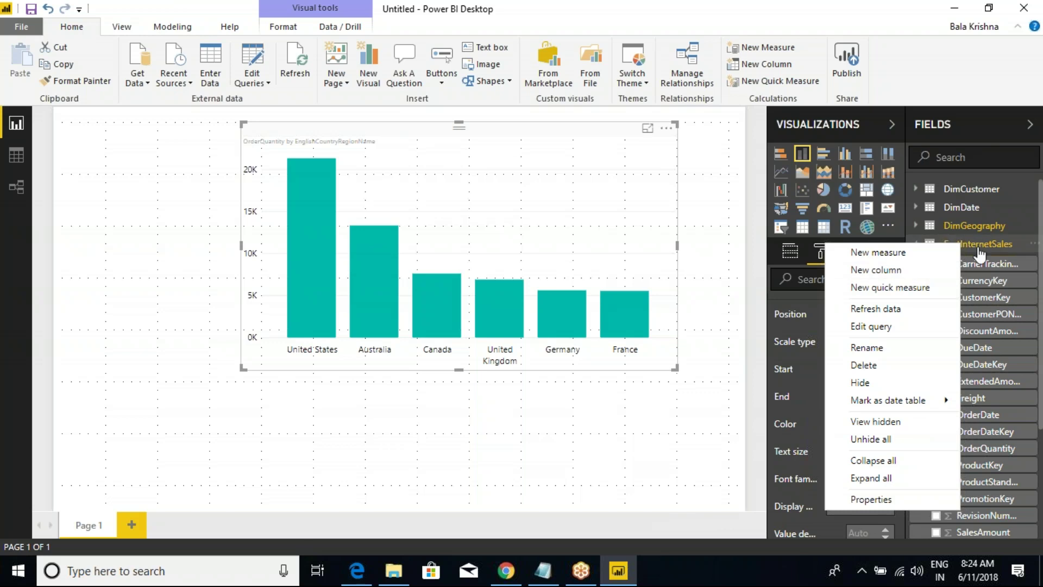
click(915, 245)
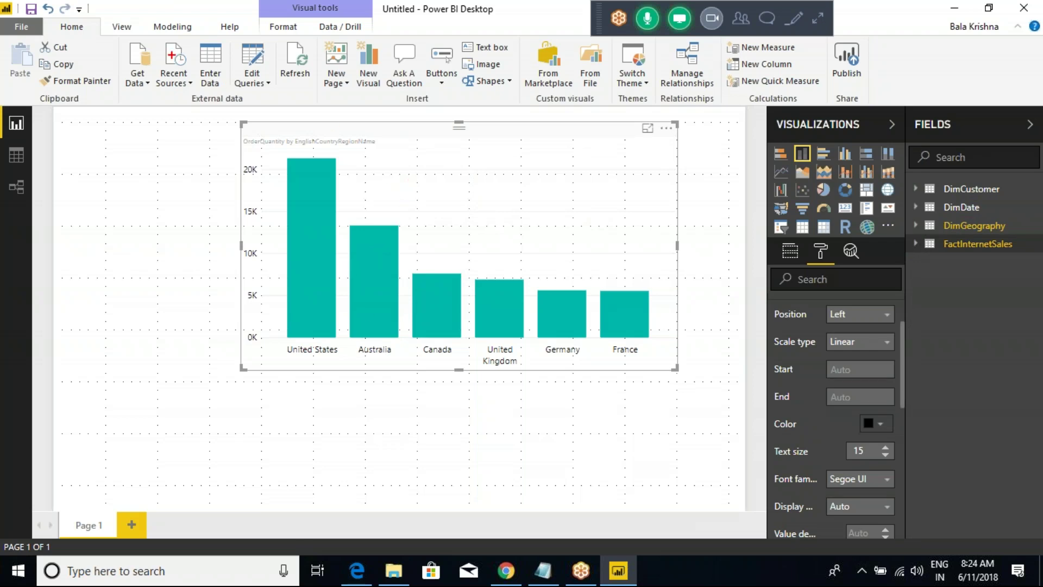
mouse_move(142, 47)
mouse_down()
mouse_move(497, 67)
mouse_move(511, 75)
mouse_move(537, 225)
mouse_move(314, 330)
mouse_move(226, 300)
mouse_move(169, 116)
mouse_up()
mouse_move(371, 204)
mouse_down()
mouse_move(481, 176)
mouse_move(474, 201)
mouse_up()
mouse_move(524, 179)
mouse_down()
mouse_move(526, 223)
mouse_move(529, 186)
mouse_move(563, 216)
mouse_move(537, 230)
mouse_up()
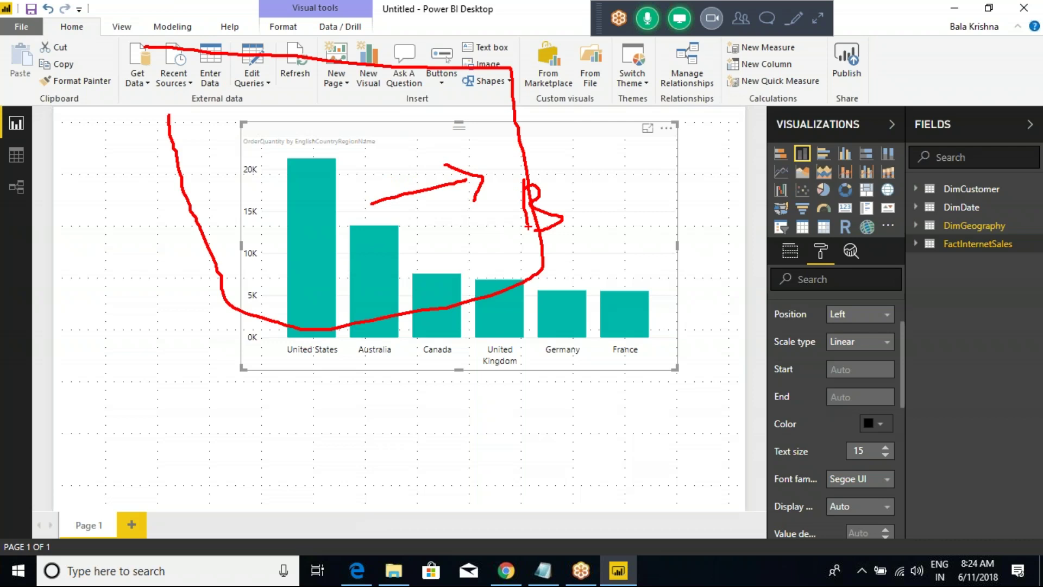
key(Escape)
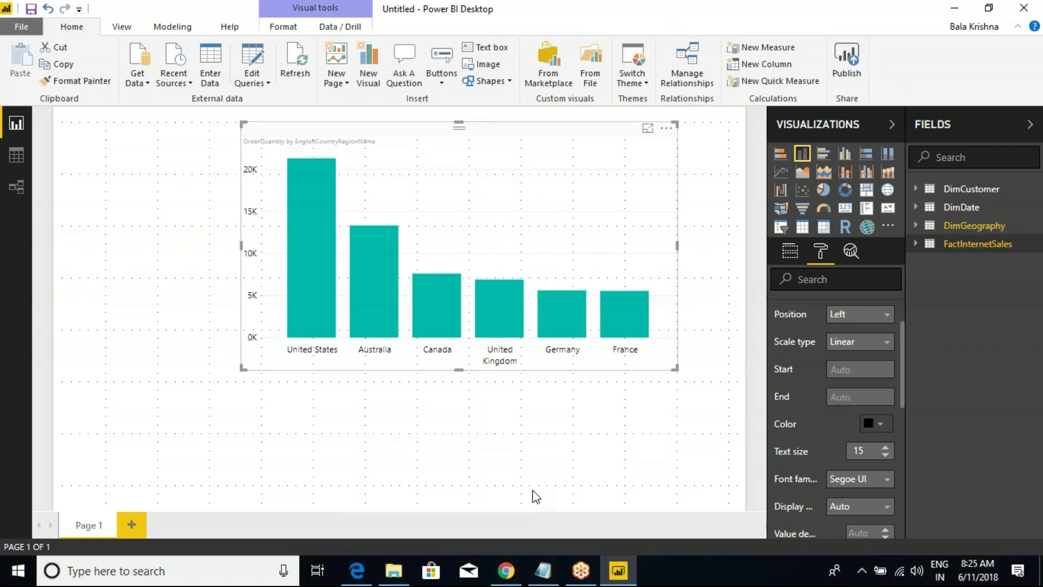
Open the relationships view and examine how the DimGeography, DimCustomer, FactInternetSales and DimDate tables are linked
click(17, 187)
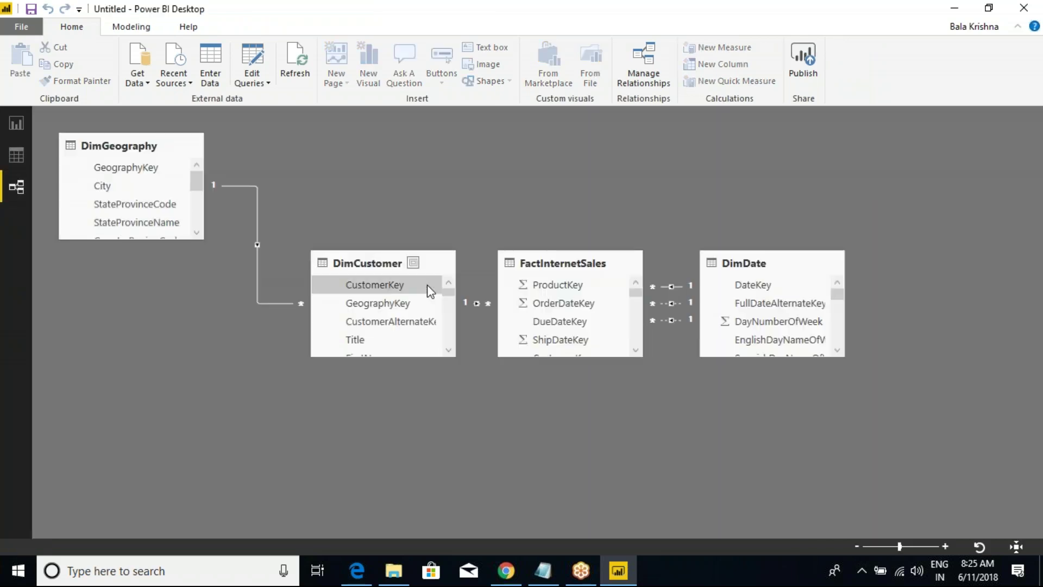
mouse_move(43, 113)
mouse_down()
mouse_move(204, 227)
mouse_move(913, 460)
mouse_up()
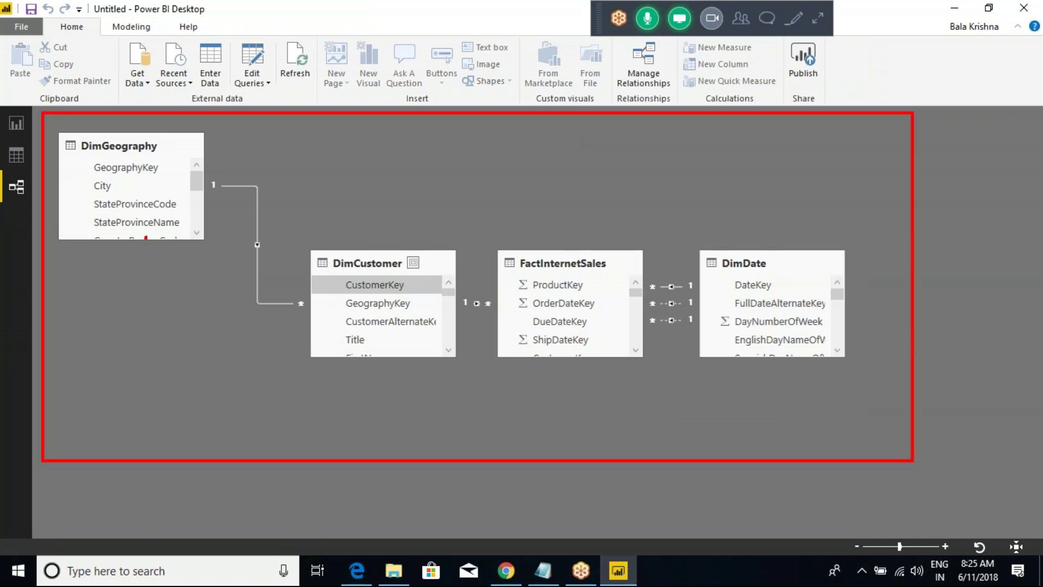
drag(146, 238, 224, 169)
mouse_move(330, 299)
mouse_down()
mouse_move(378, 243)
mouse_move(400, 239)
mouse_up()
drag(493, 315, 556, 260)
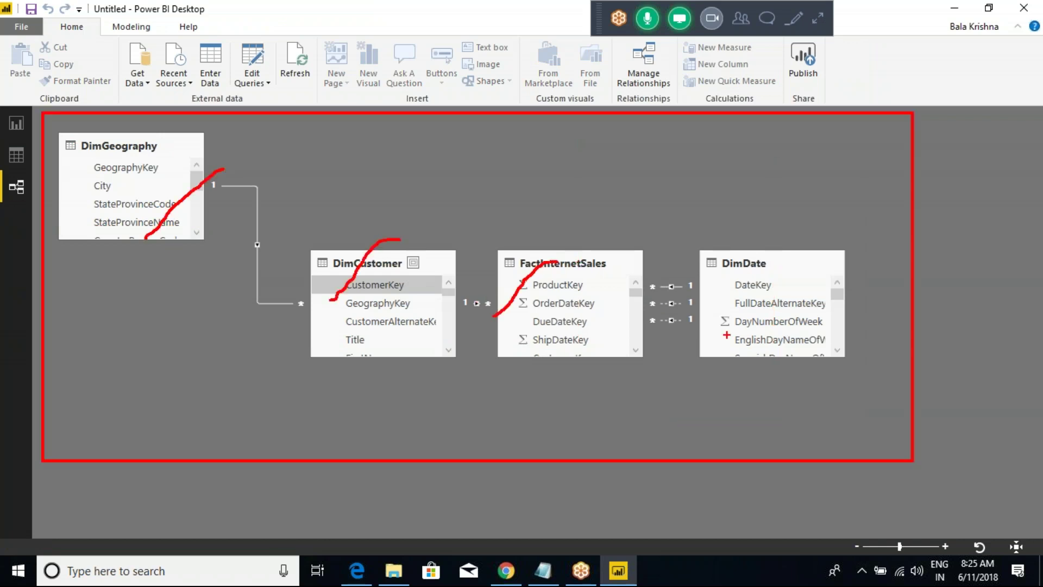
drag(725, 348, 758, 250)
mouse_move(127, 381)
mouse_down()
mouse_move(157, 401)
mouse_move(138, 424)
mouse_up()
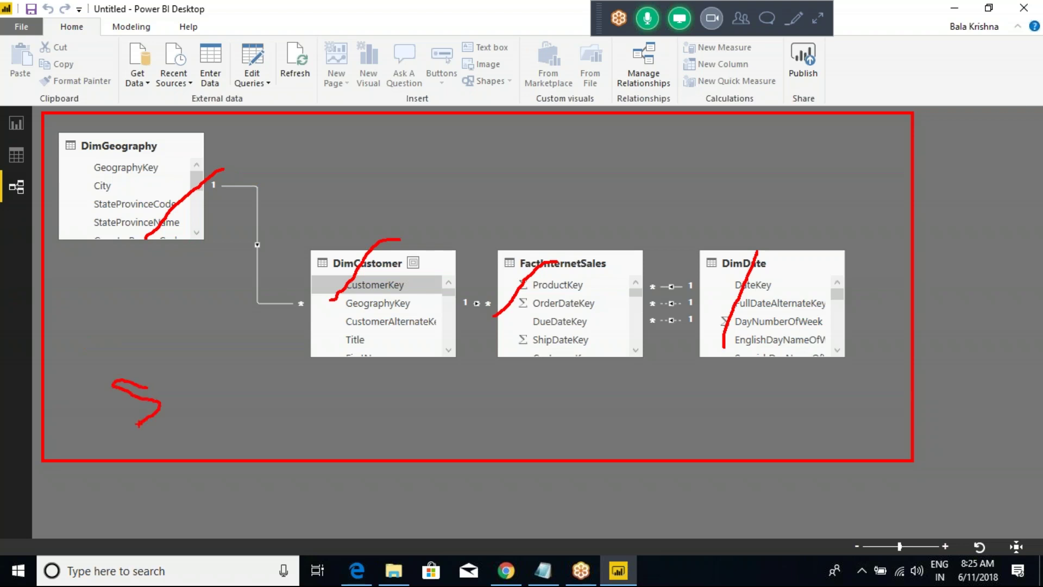
key(Escape)
Return to the Class Notes in Notepad and reread the SSAS Tabular Model heading and the model size limitation
key(alt+Tab)
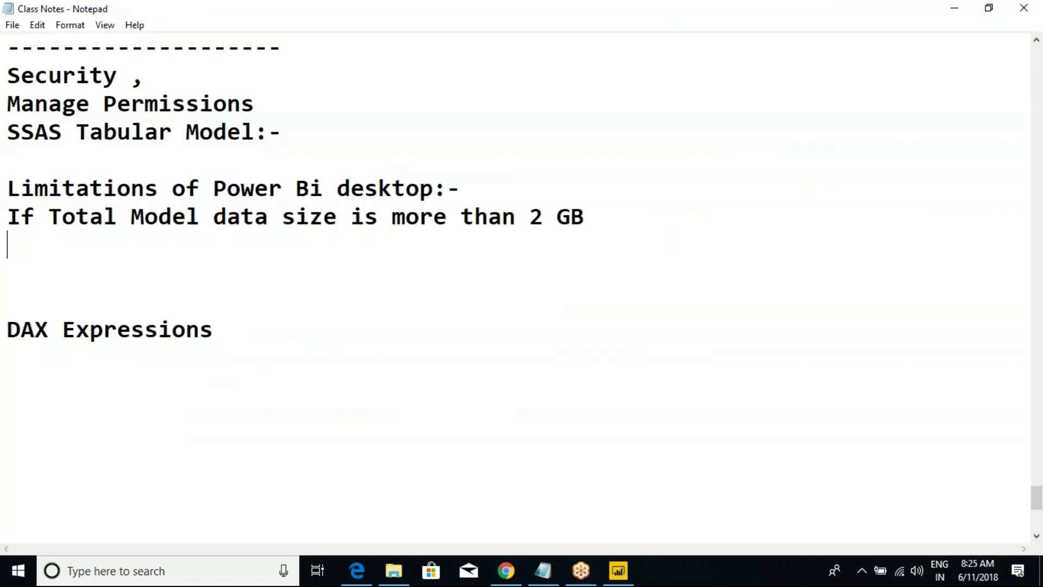
drag(8, 139, 297, 128)
click(297, 128)
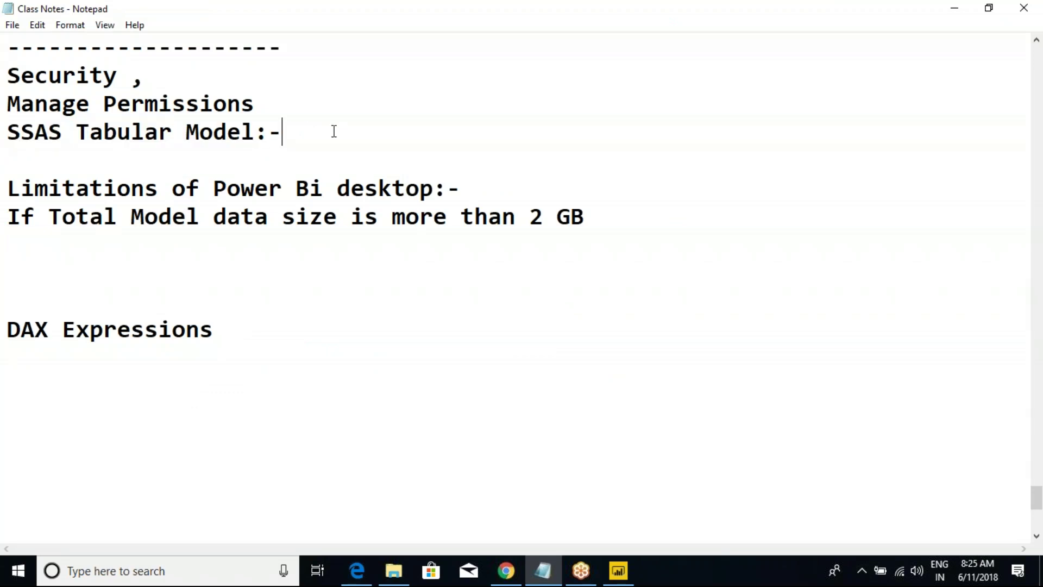
drag(8, 134, 293, 123)
click(294, 123)
drag(8, 134, 299, 132)
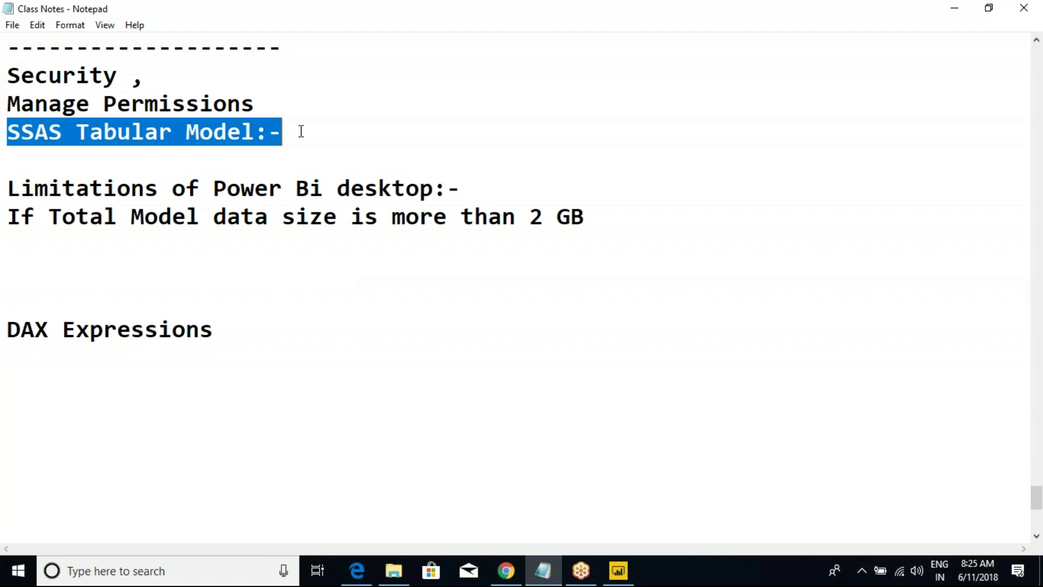
click(301, 132)
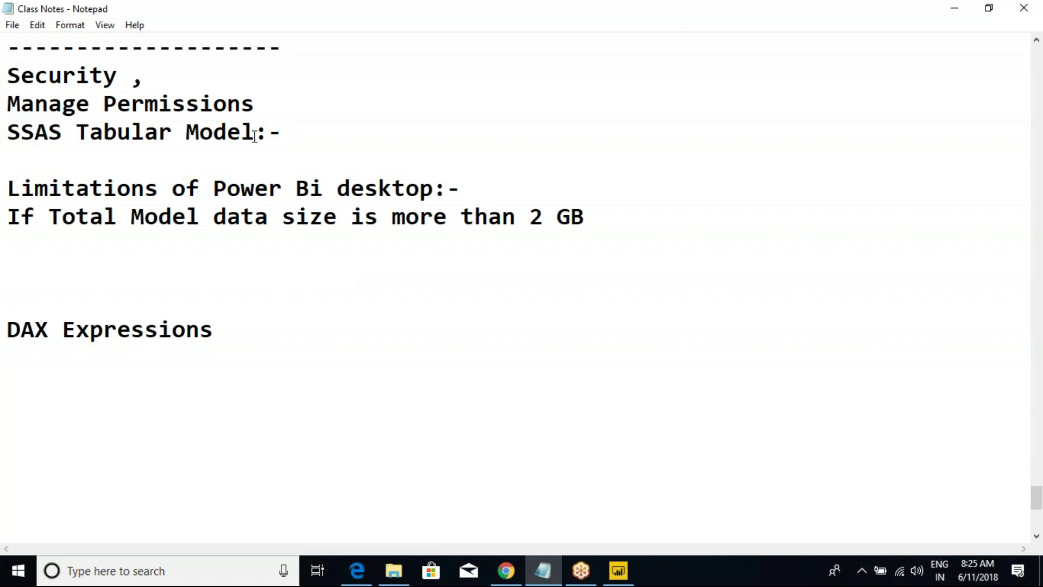
drag(7, 133, 279, 134)
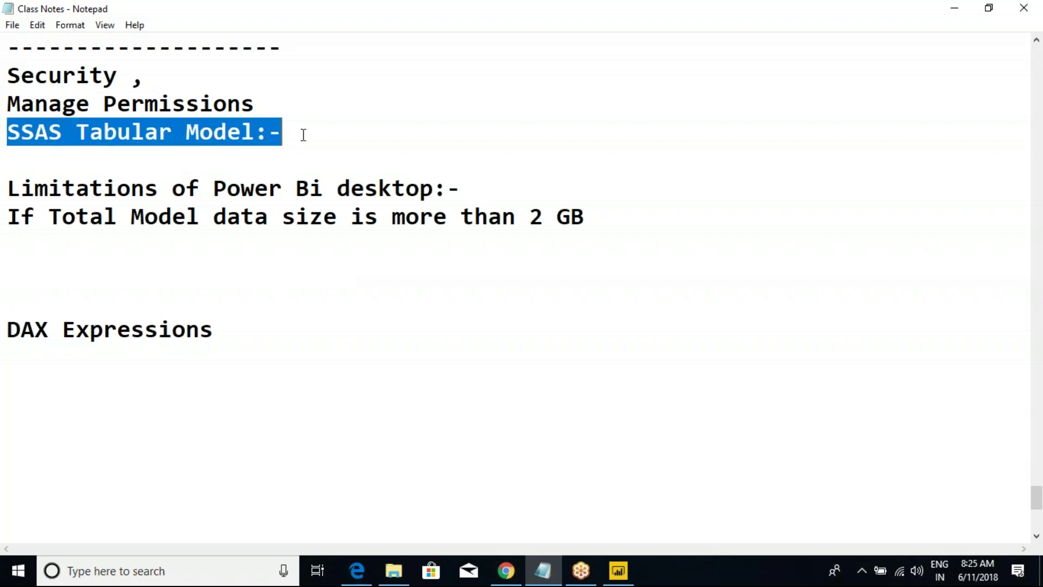
click(303, 133)
click(8, 134)
drag(8, 134, 323, 265)
click(325, 270)
drag(8, 133, 418, 232)
click(418, 233)
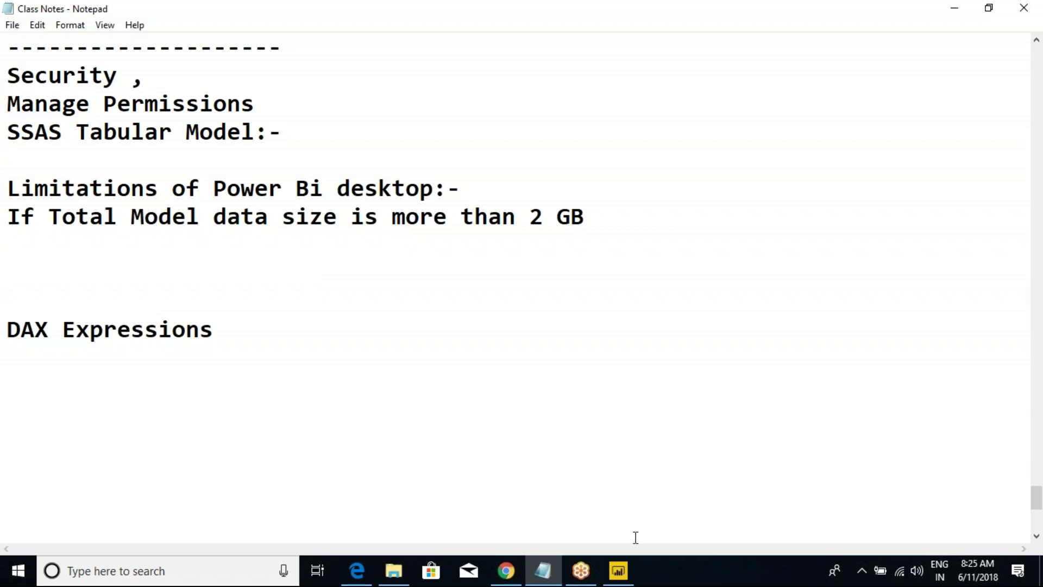
Switch to Power BI Desktop and briefly view the Analysis Services connection dialog without connecting
click(618, 569)
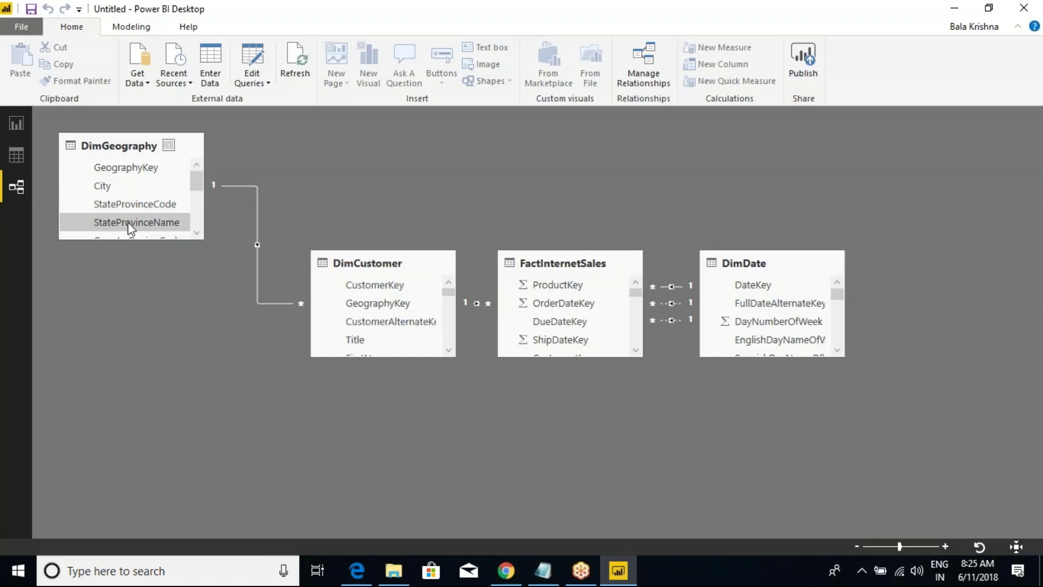
click(138, 79)
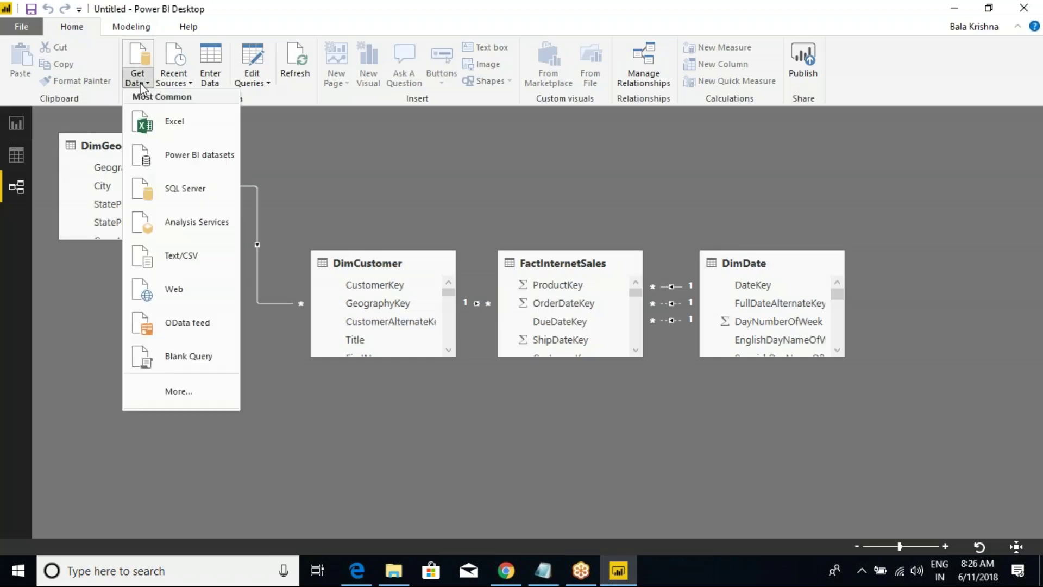
click(193, 231)
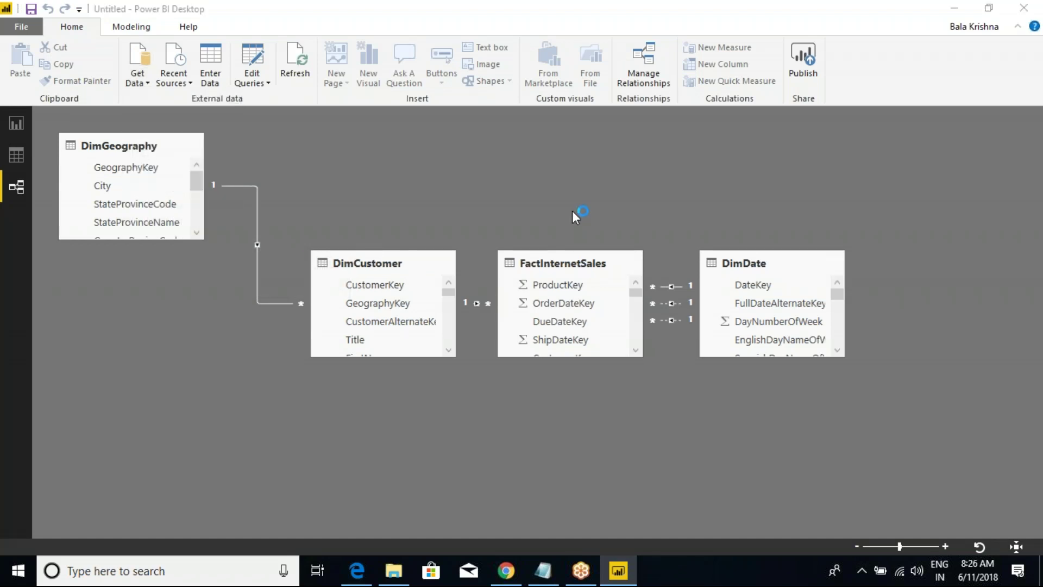
click(775, 166)
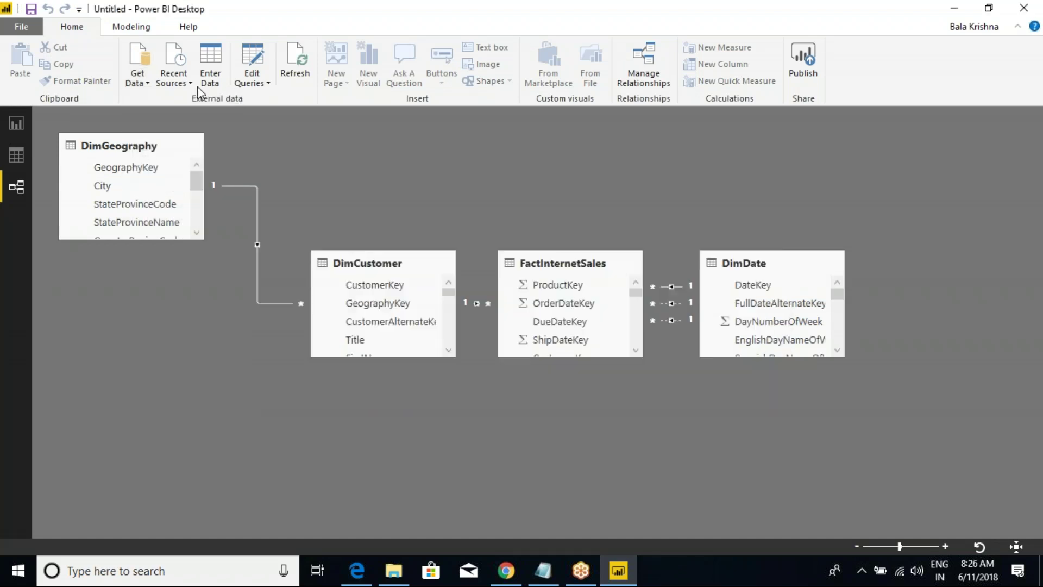
Connect to the Analysis Services server nivrutha in Import mode and expand the SSAS_Tab_9th_April database
click(139, 84)
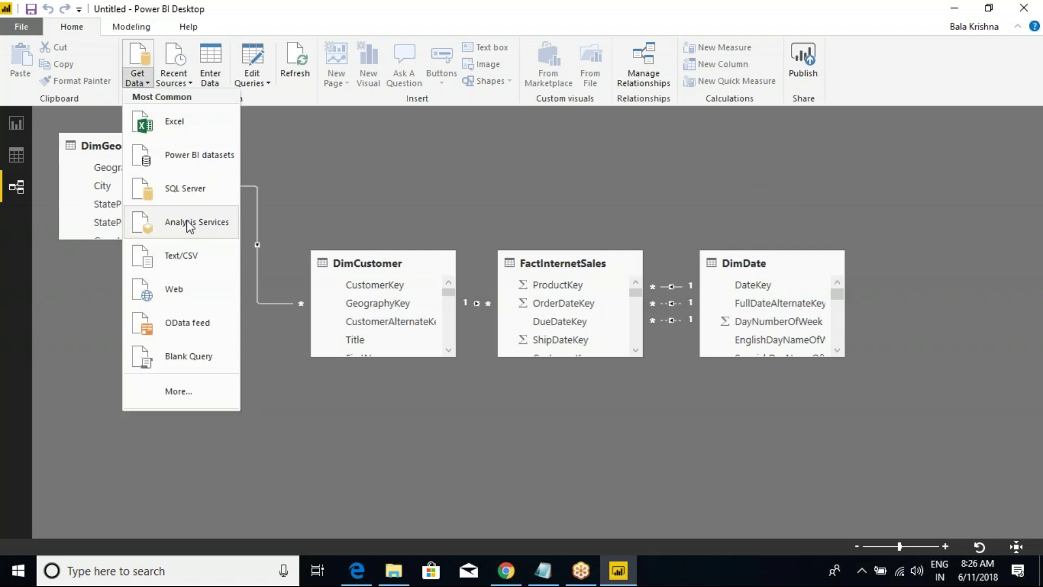
click(188, 224)
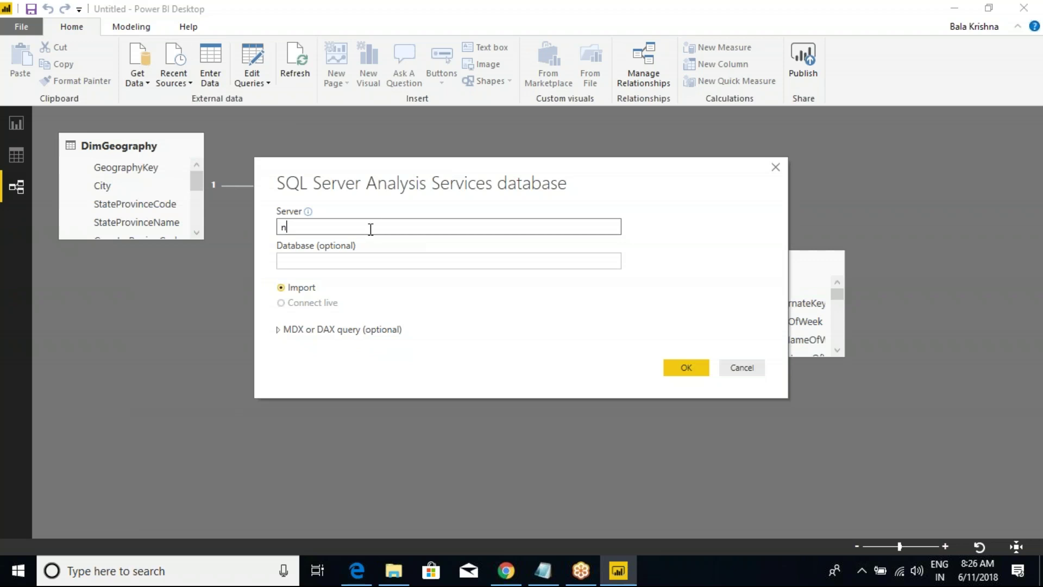
text(nivrutha)
click(684, 367)
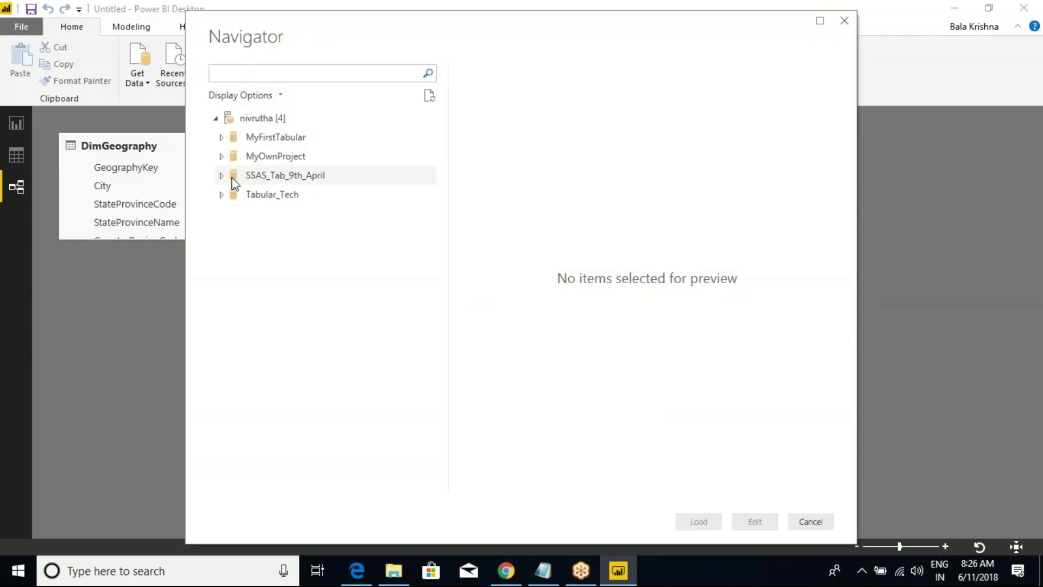
drag(235, 176, 221, 202)
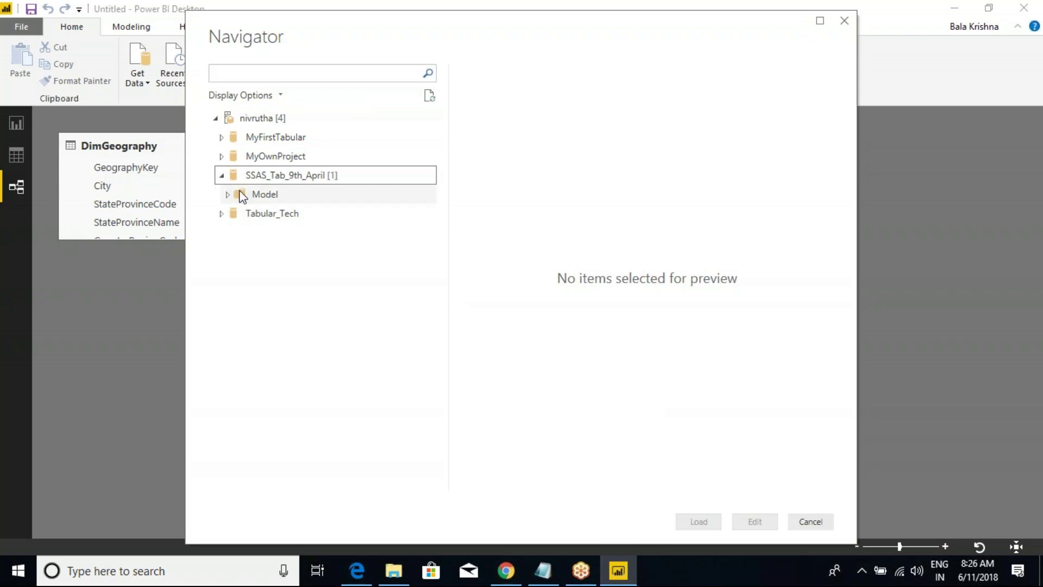
Expand the Tabular_Tech database in the Navigator, compare the available Tabular databases, and close the Navigator without loading anything
click(221, 215)
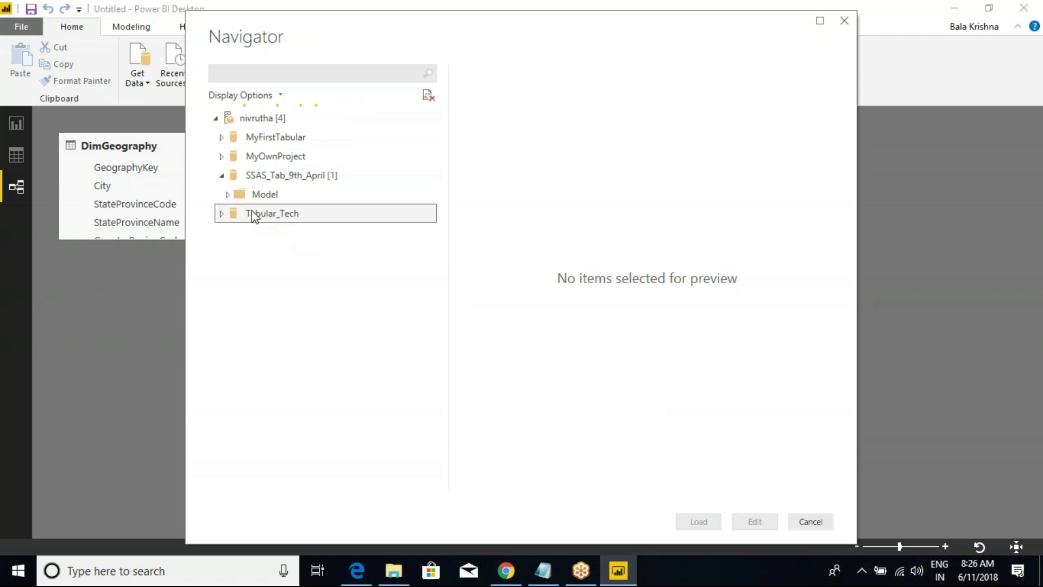
drag(346, 33, 326, 103)
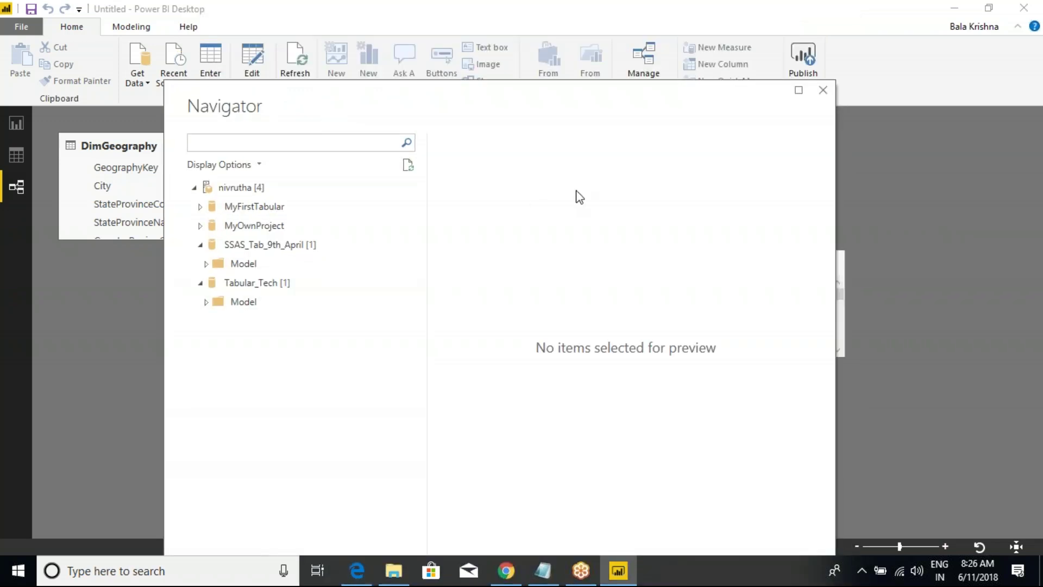
drag(163, 182, 354, 342)
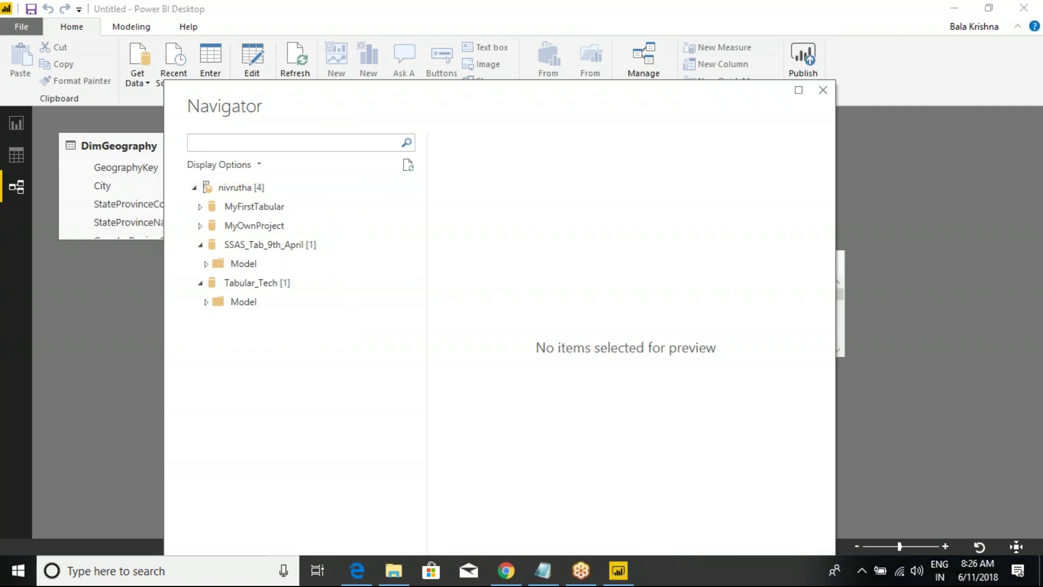
key(alt+Tab)
click(379, 216)
click(618, 570)
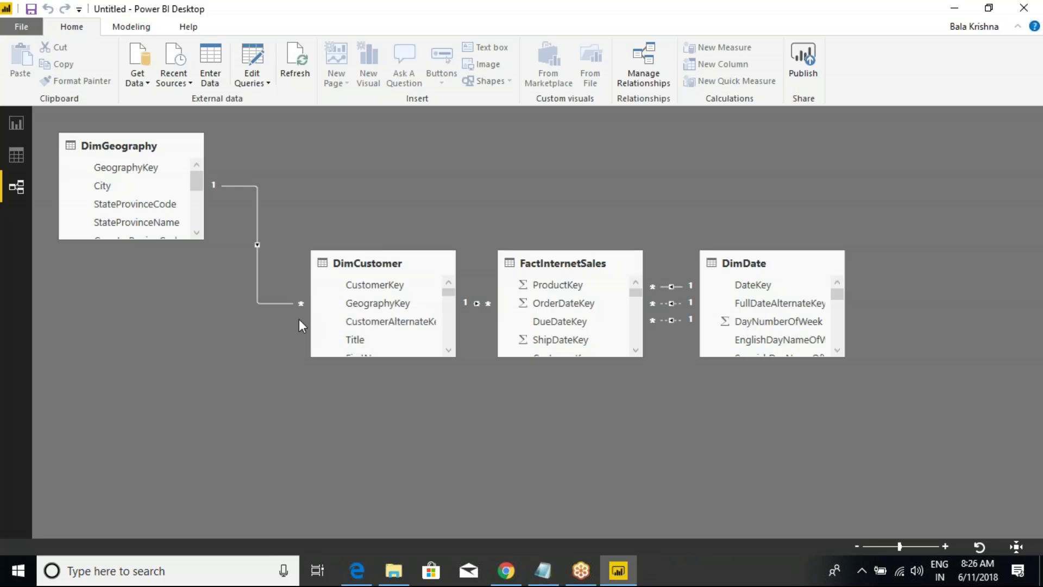
Look at the Analysis Services entry in the data source list without choosing it, and show the report view
click(139, 82)
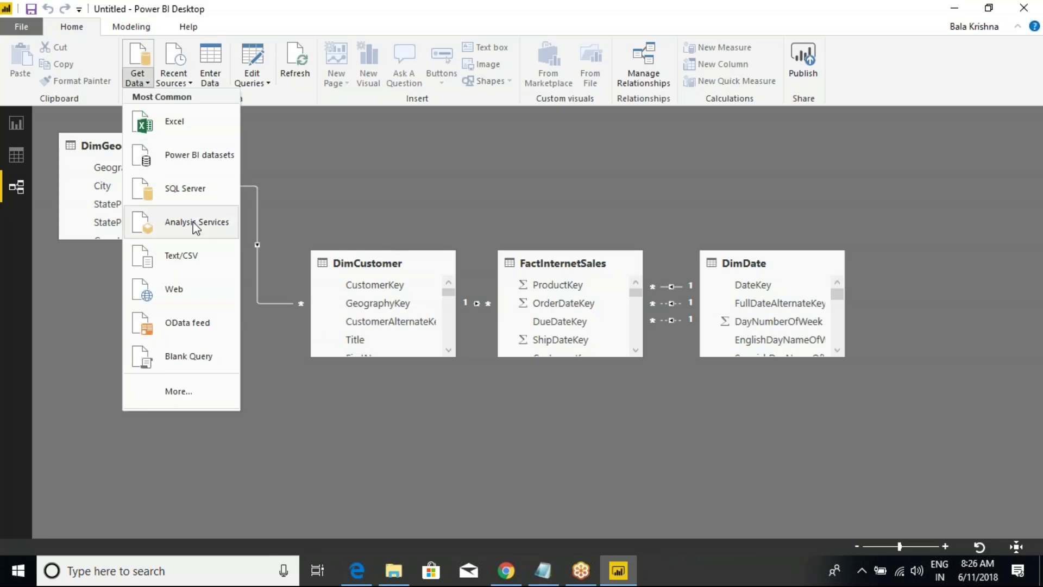
click(18, 126)
click(17, 125)
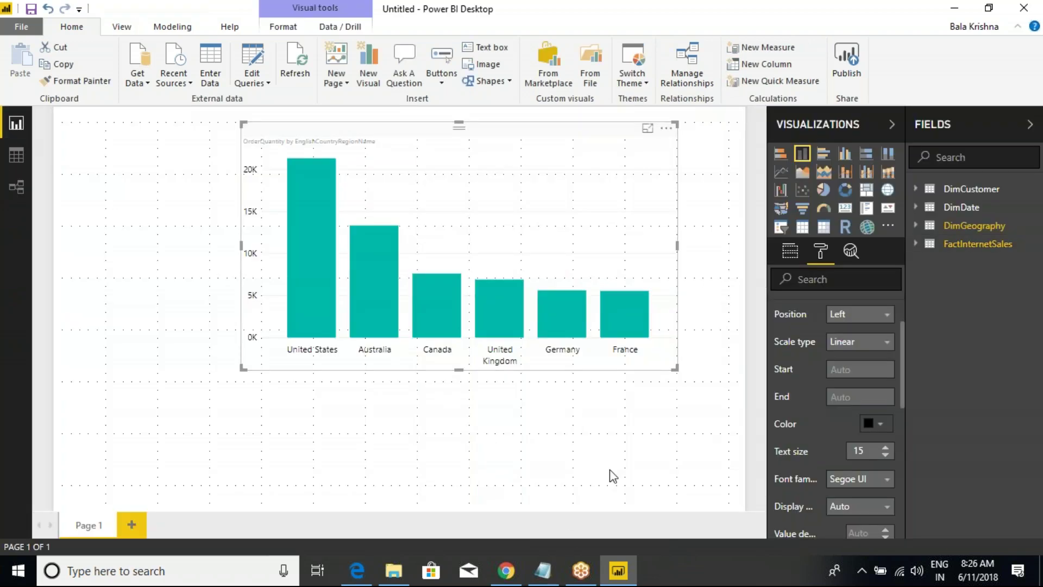
Find SQL Server tools through the Windows search and launch Microsoft SQL Server Management Studio 17
mouse_move(581, 560)
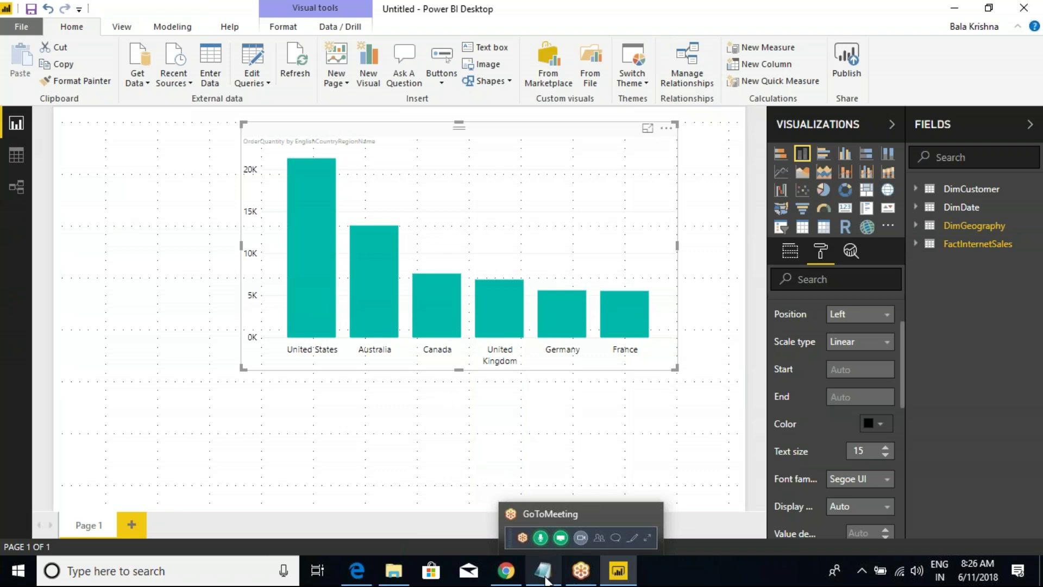
click(125, 317)
key(super)
text(sql server)
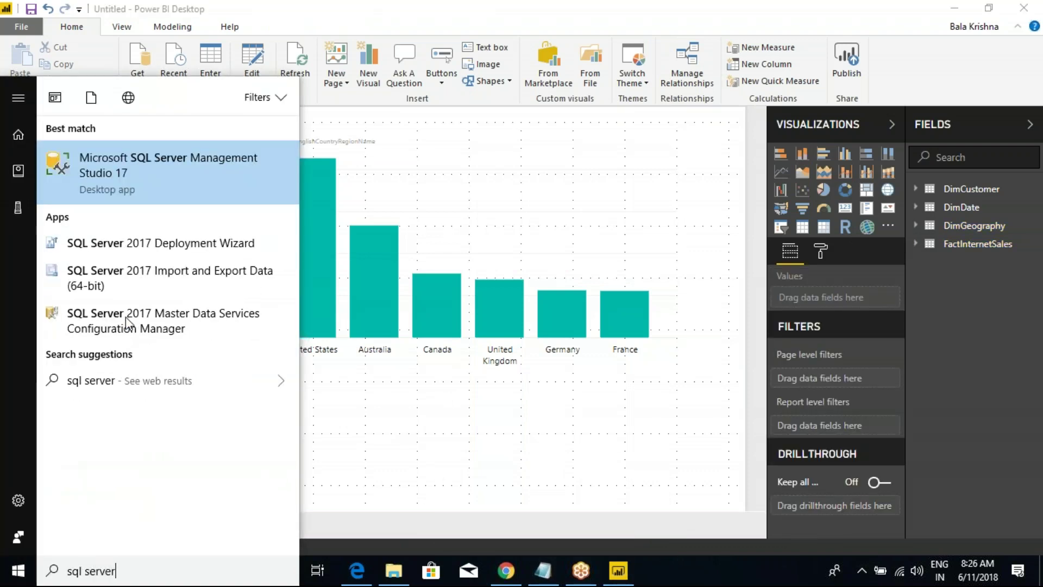
click(109, 186)
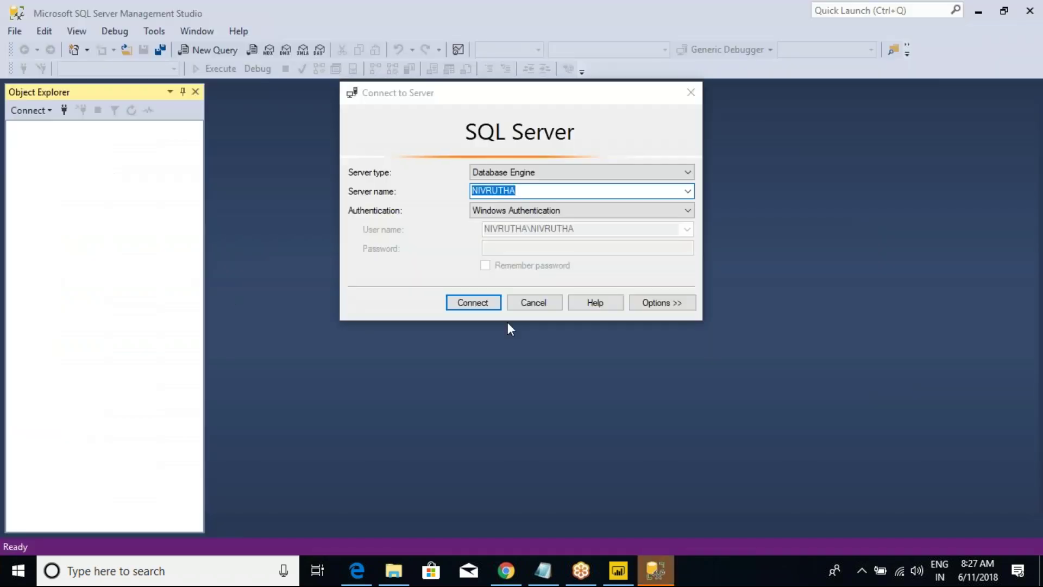
Connect to the Database Engine on server NIVRUTHA with Windows Authentication and collapse its node in Object Explorer
click(520, 171)
click(503, 181)
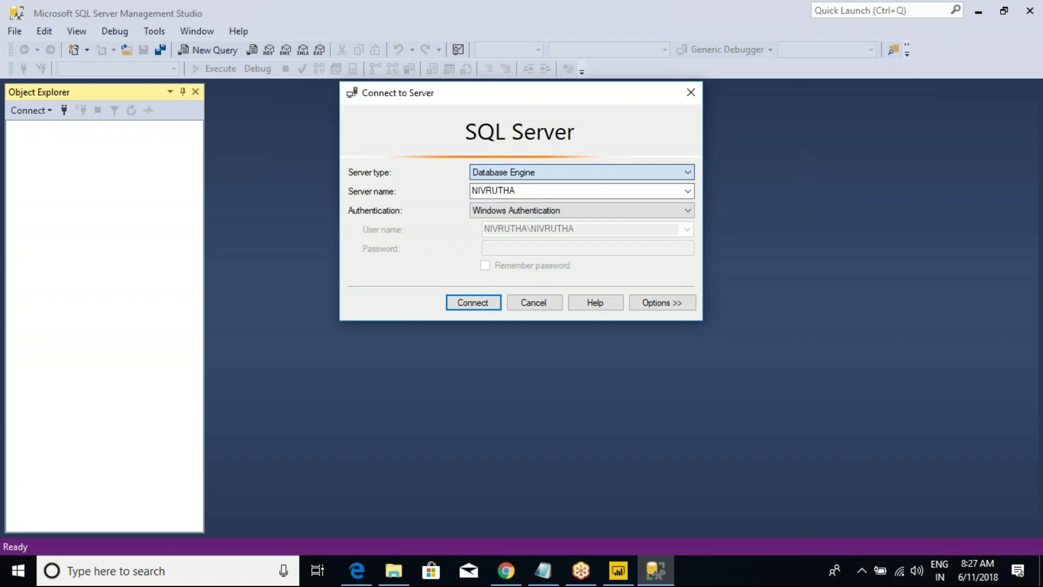
click(473, 303)
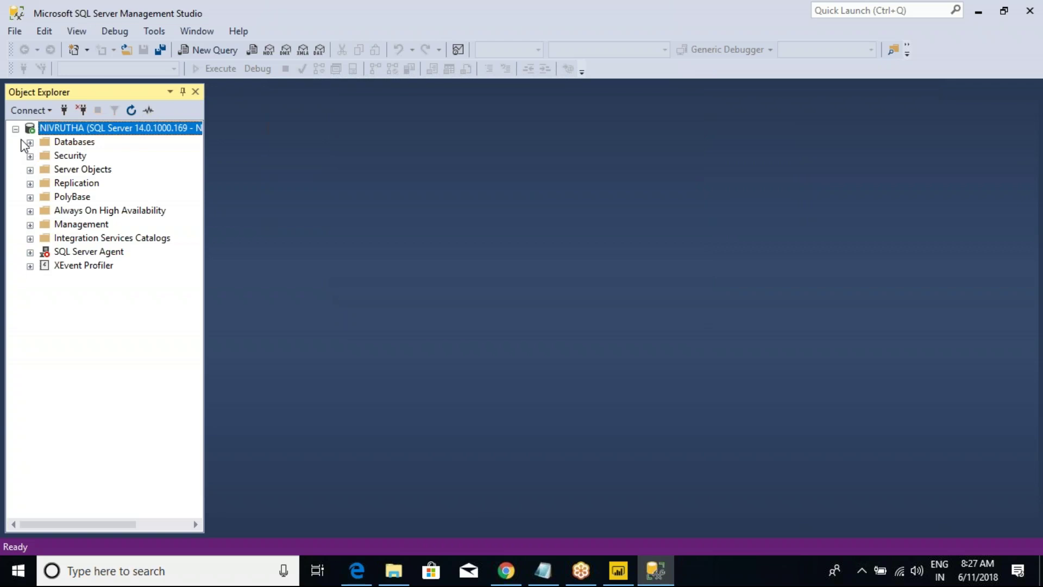
click(15, 129)
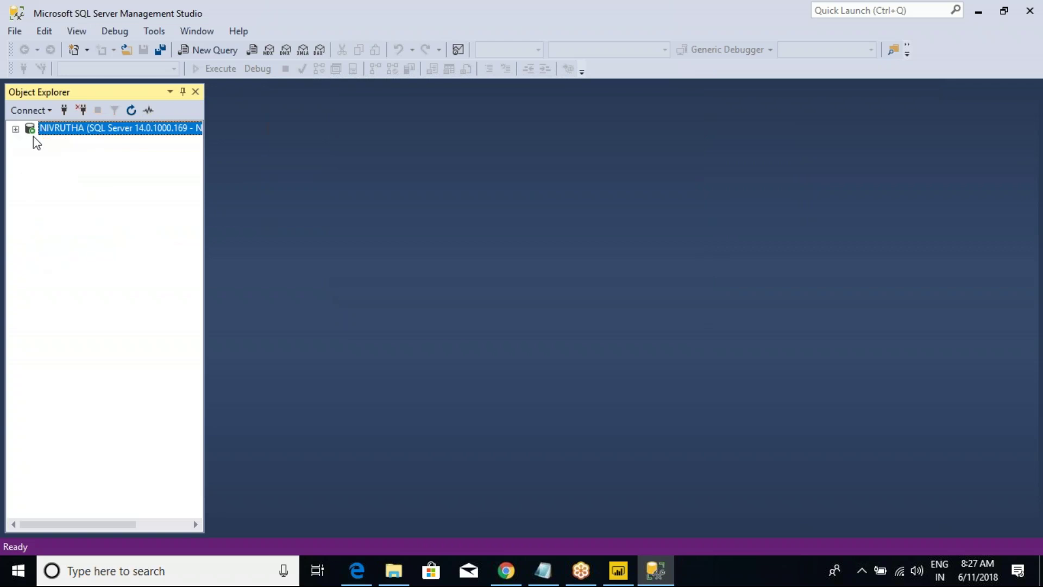
Start a second server connection to NIVRUTHA with the server type set to Analysis Services
click(64, 111)
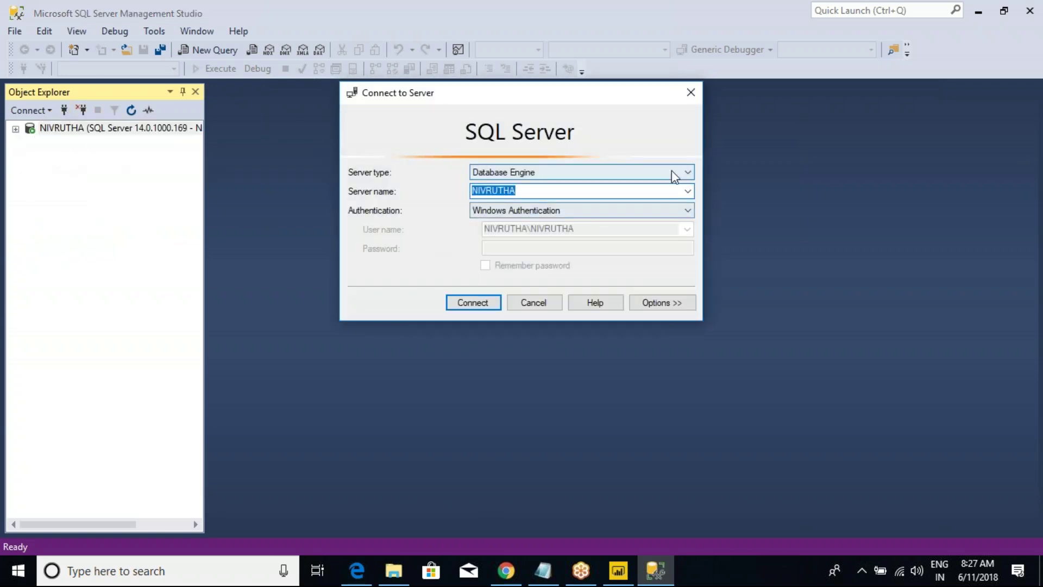
click(674, 172)
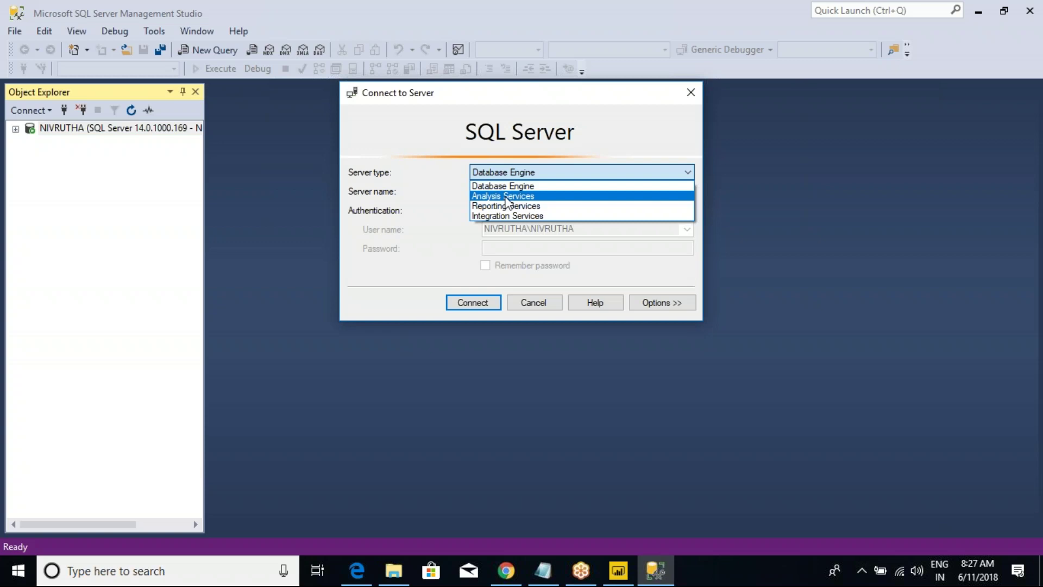
click(506, 197)
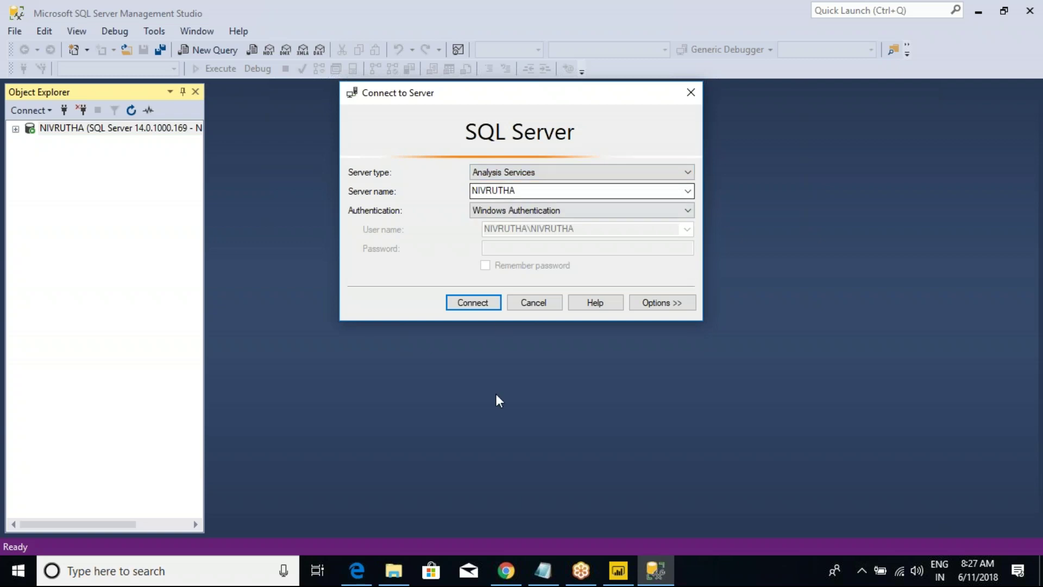
Switch to Power BI Desktop, look at the Analysis Services data source option, and return to SQL Server Management Studio
click(618, 570)
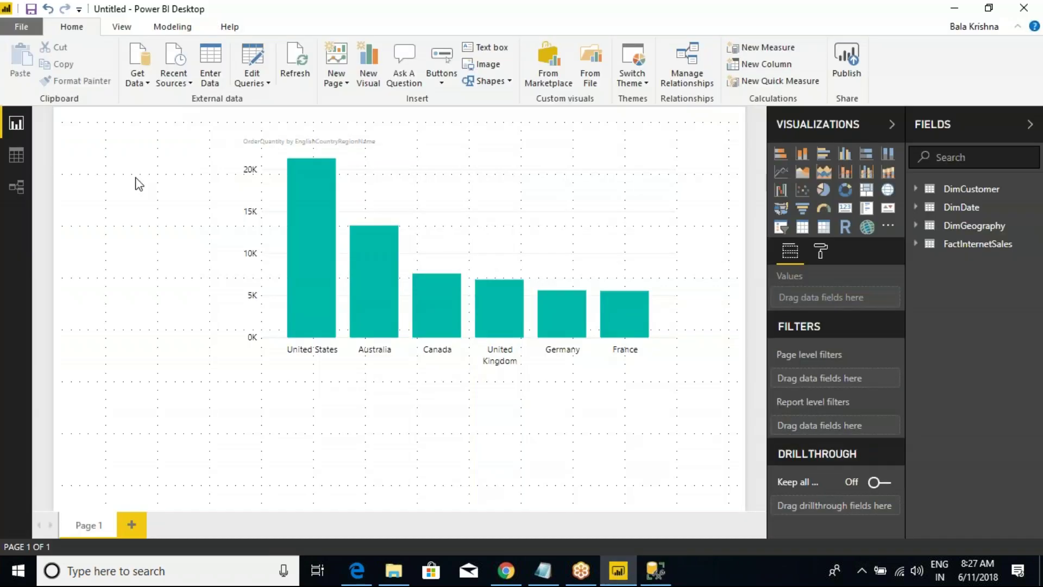
click(143, 87)
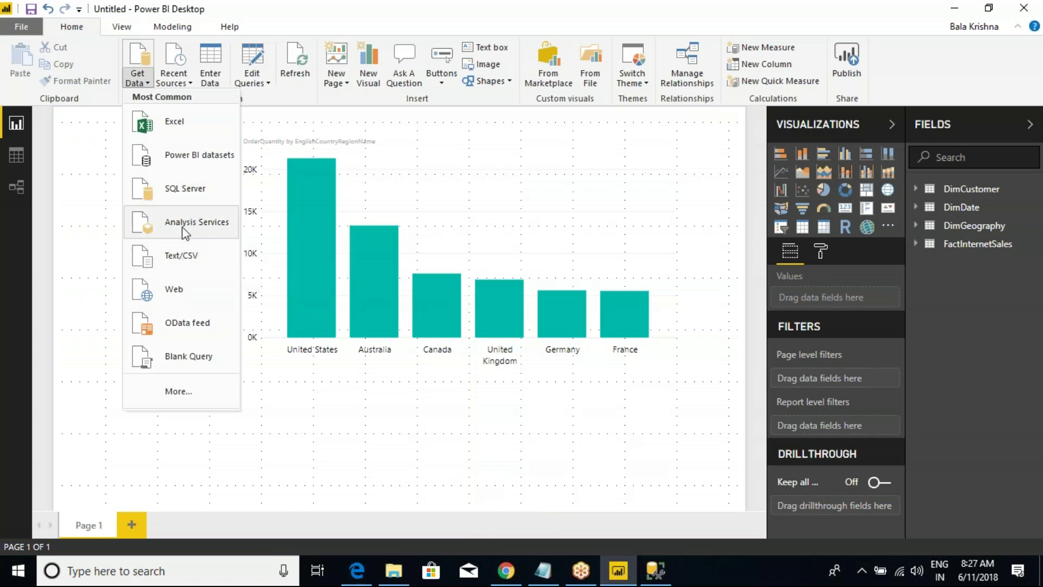
click(242, 378)
key(alt+Tab)
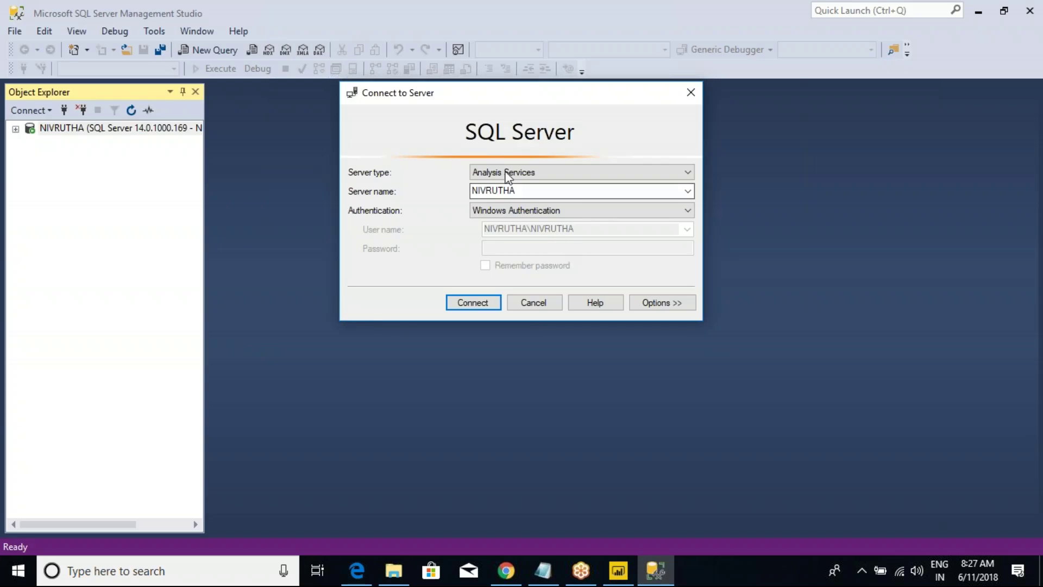
Connect to the NIVRUTHA Analysis Services server and expand its Databases folder
click(481, 305)
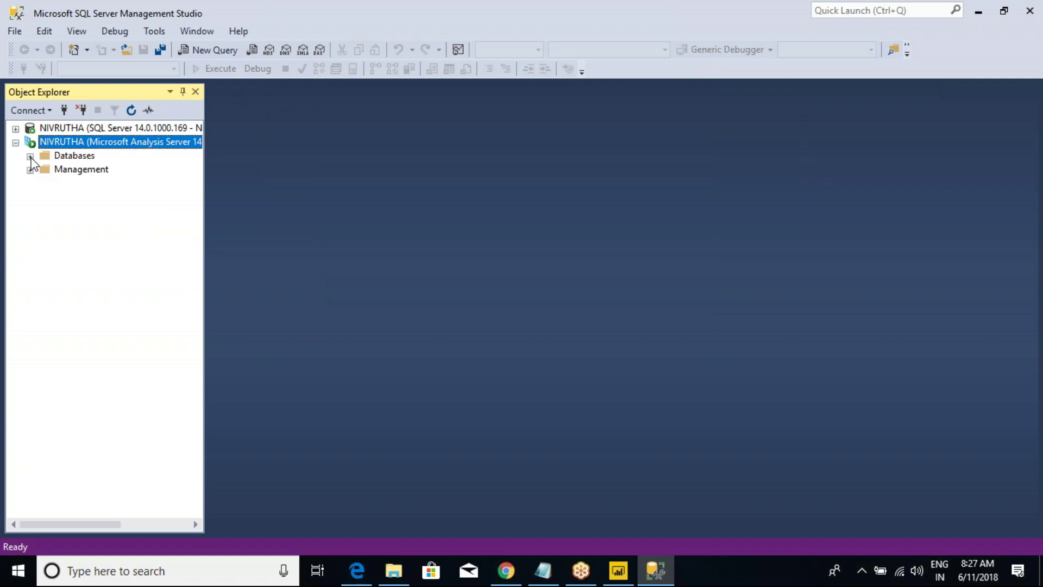
click(30, 156)
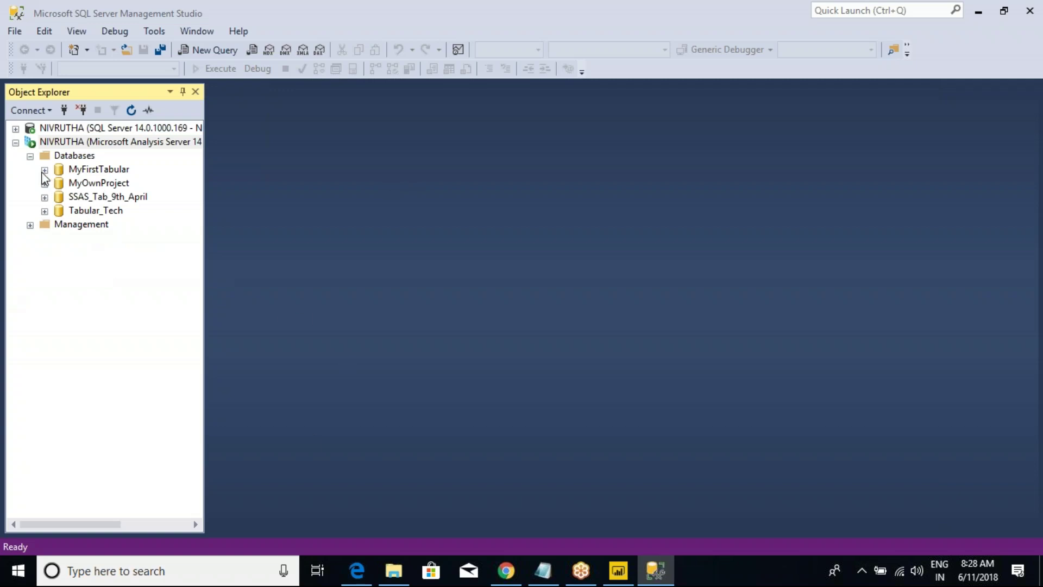
click(31, 159)
click(32, 158)
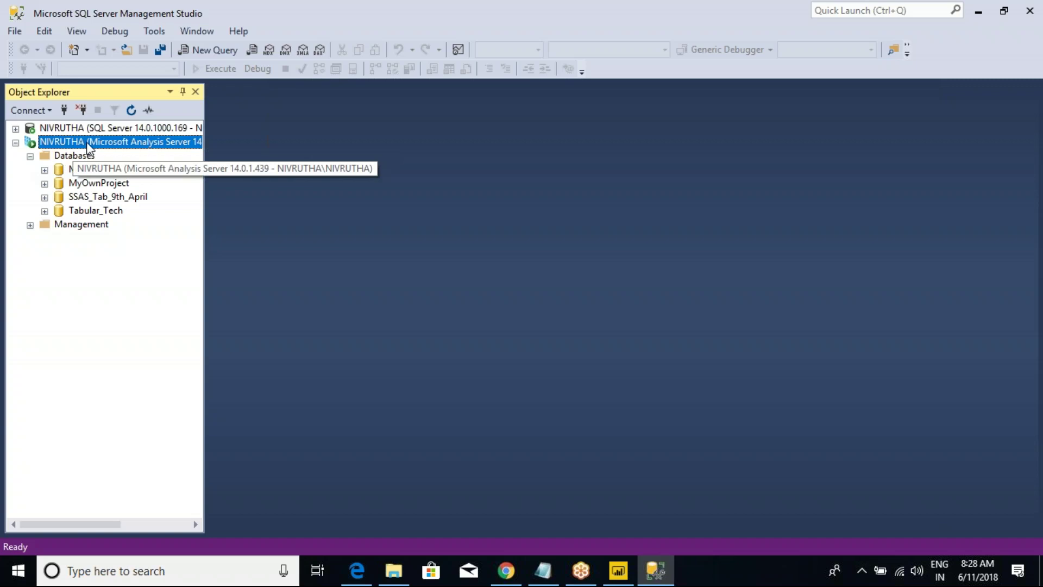
Examine the relational databases on the SQL Server engine, including AdventureWorksDW2017, and collapse that server again
click(30, 156)
click(15, 128)
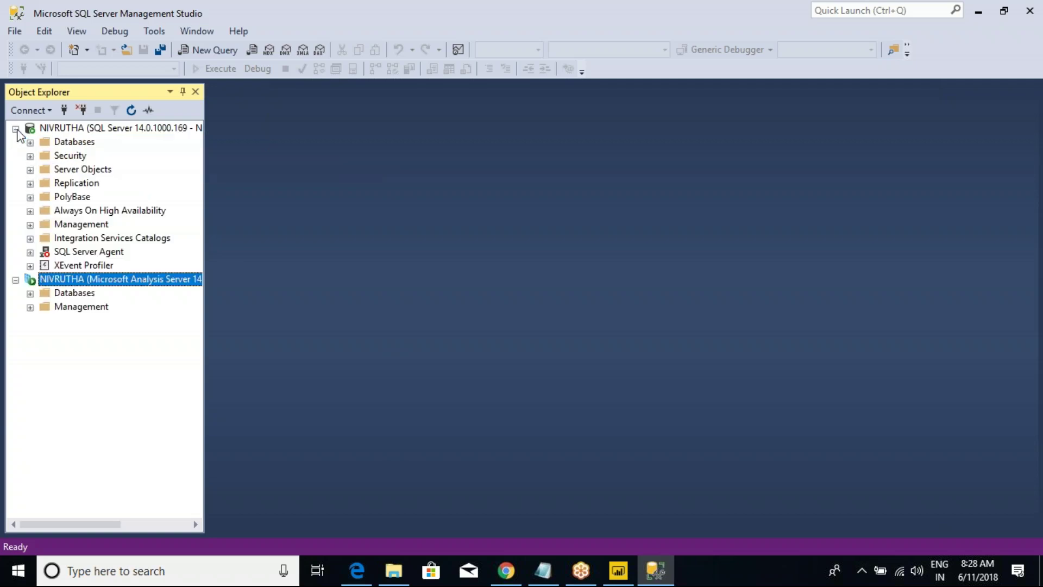
click(30, 142)
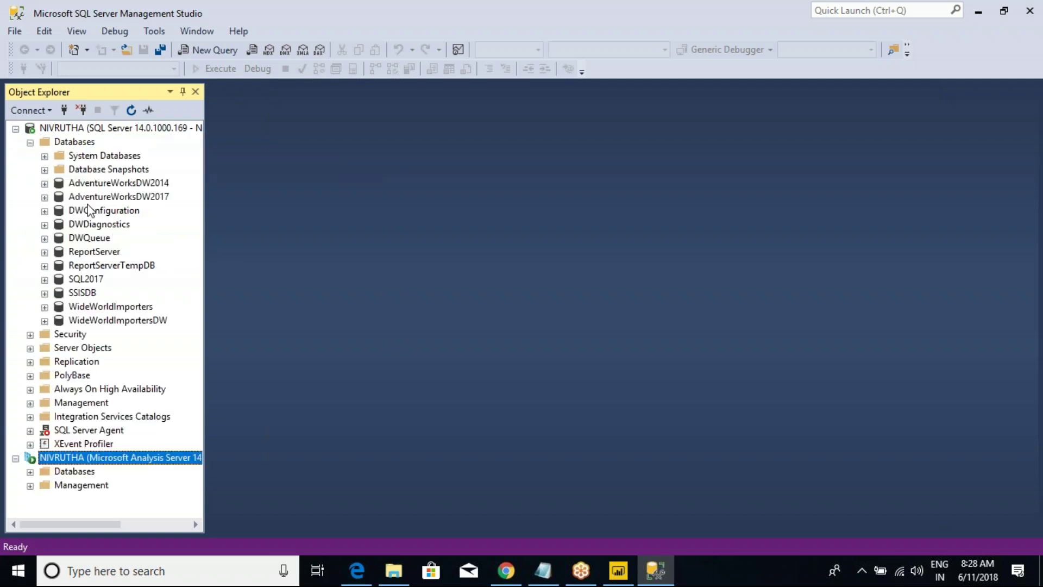
click(120, 196)
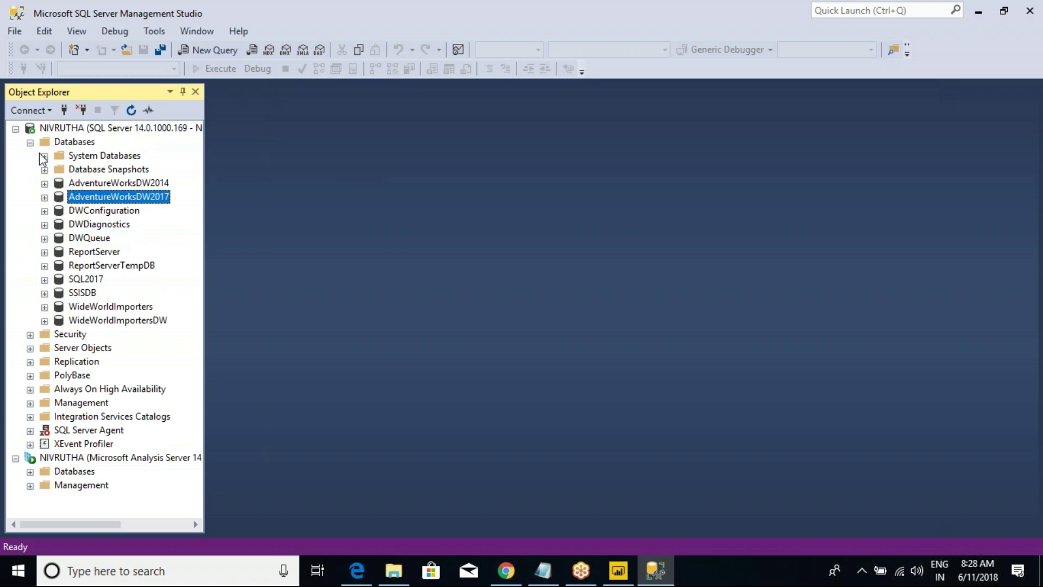
click(31, 143)
click(15, 128)
Expand the Analysis Services Databases folder and the SQL Server engine node to compare the two server connections
click(65, 142)
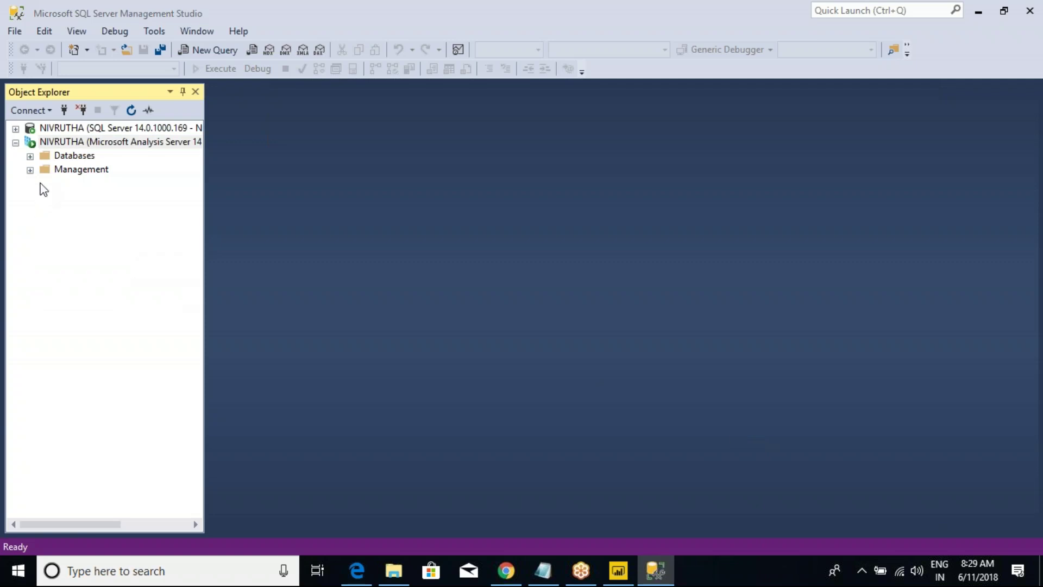
click(30, 155)
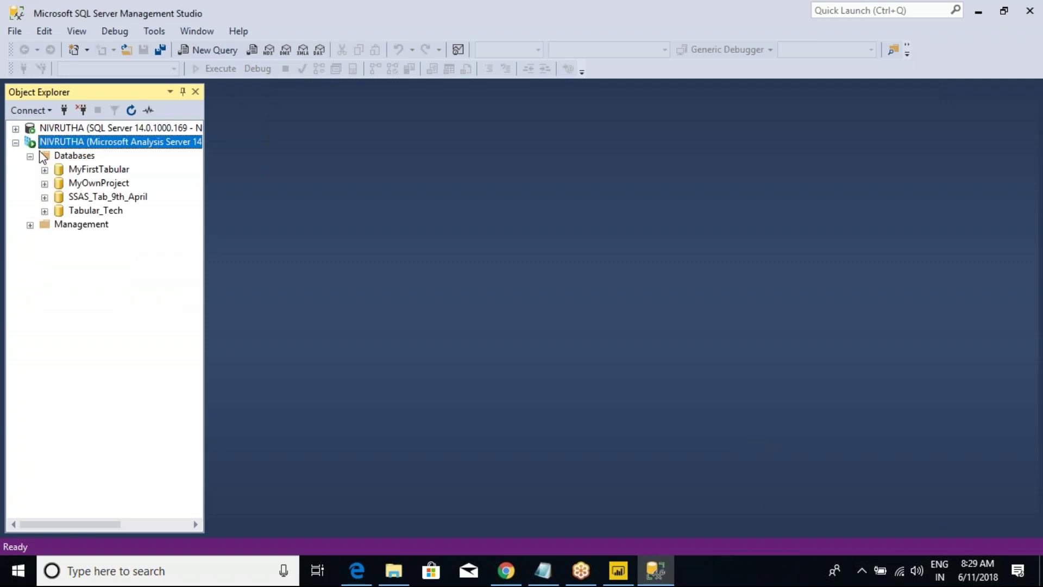
click(16, 129)
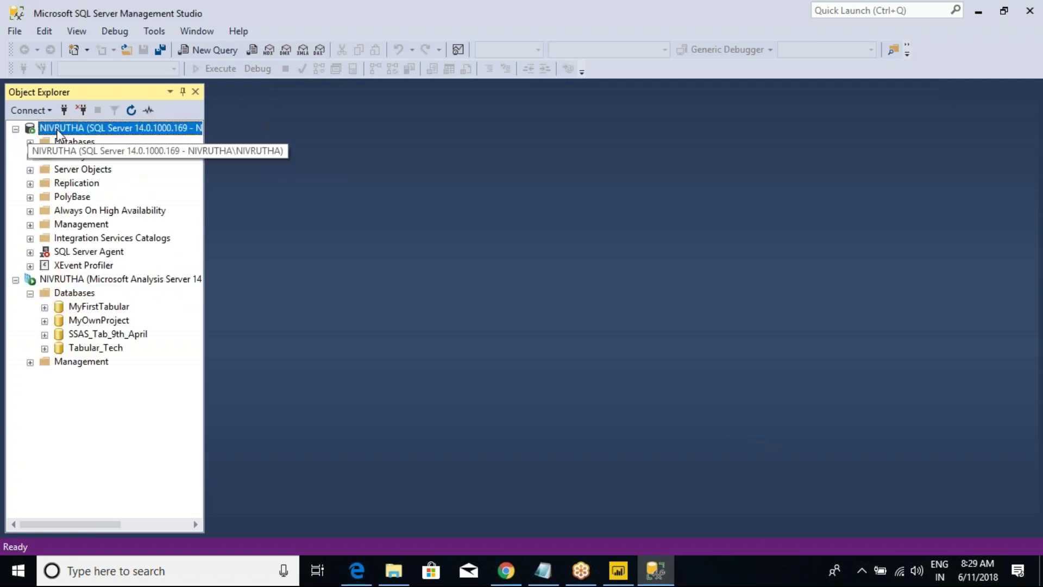
click(91, 281)
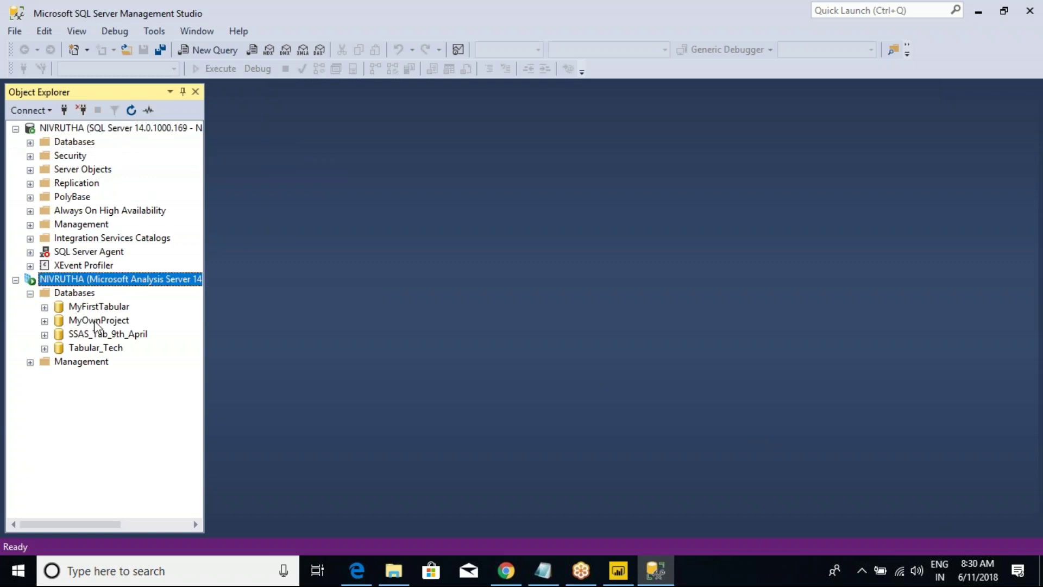
Go through the SSAS_Tab_9th_April, MyOwnProject, MyFirstTabular and Tabular_Tech databases on the Analysis Services server
click(88, 335)
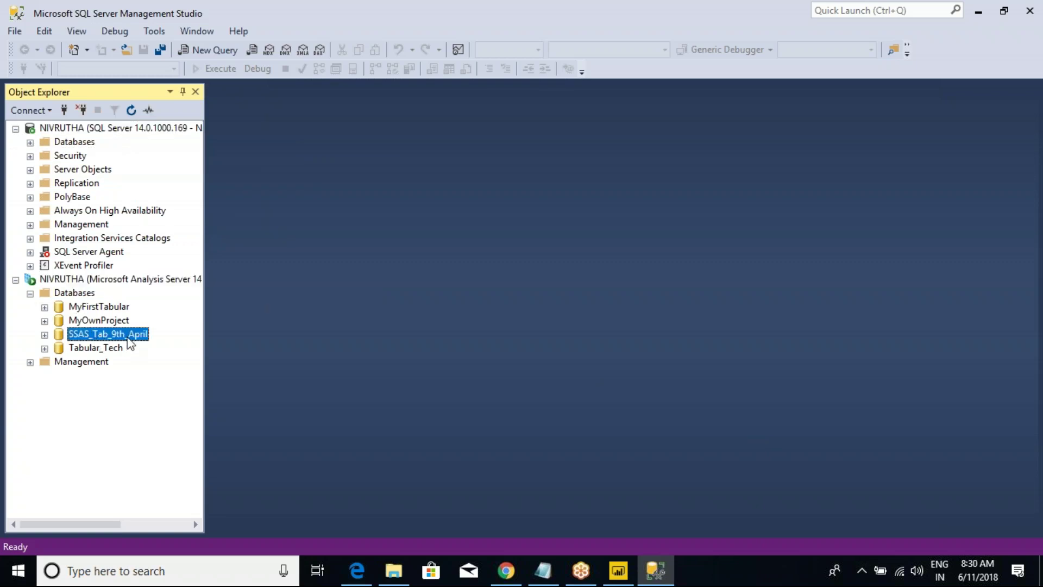
key(Up)
key(Up)
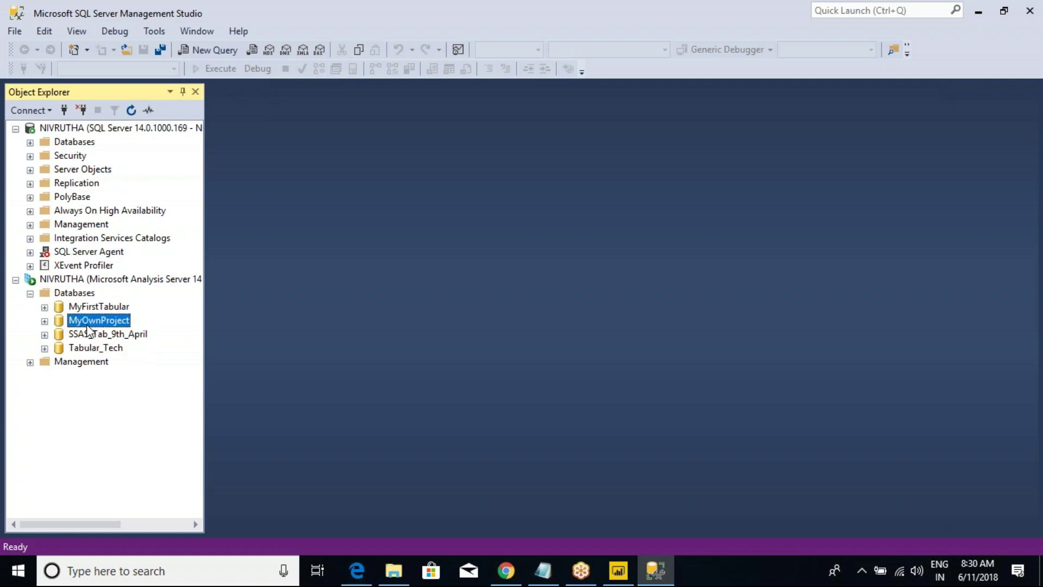
key(Up)
key(Down)
click(86, 336)
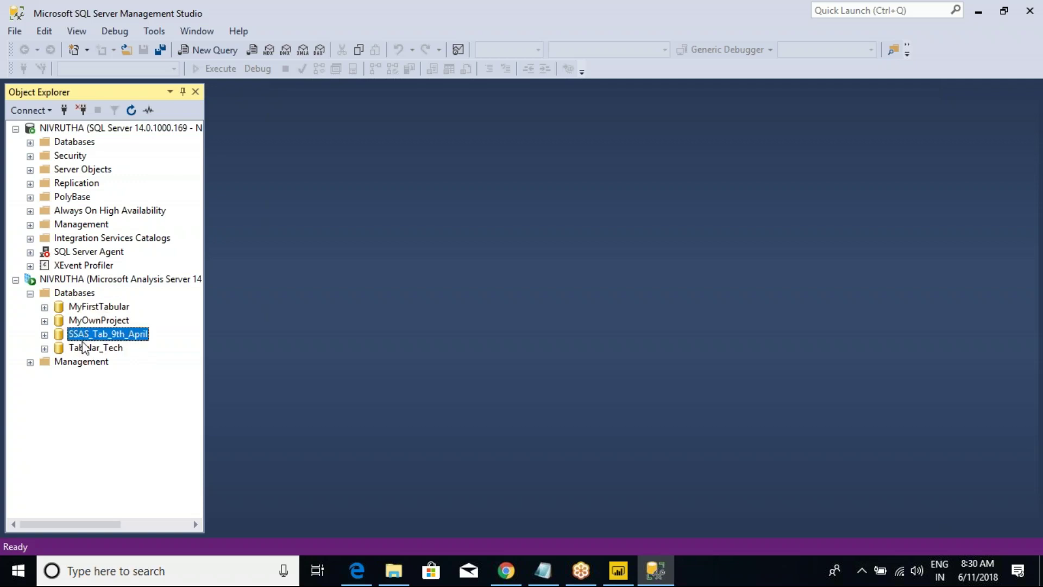
click(82, 349)
Draw a red rectangle over the Management folder below the Analysis Services databases, and clear the annotations
click(79, 296)
right_click(79, 297)
click(297, 257)
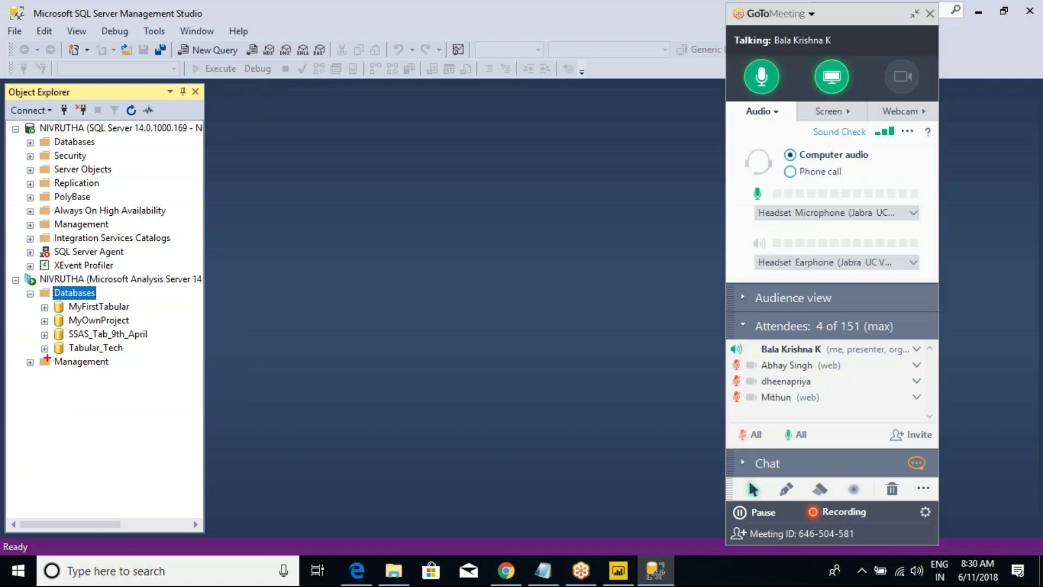
mouse_move(43, 356)
mouse_down()
mouse_move(149, 379)
mouse_move(154, 356)
mouse_up()
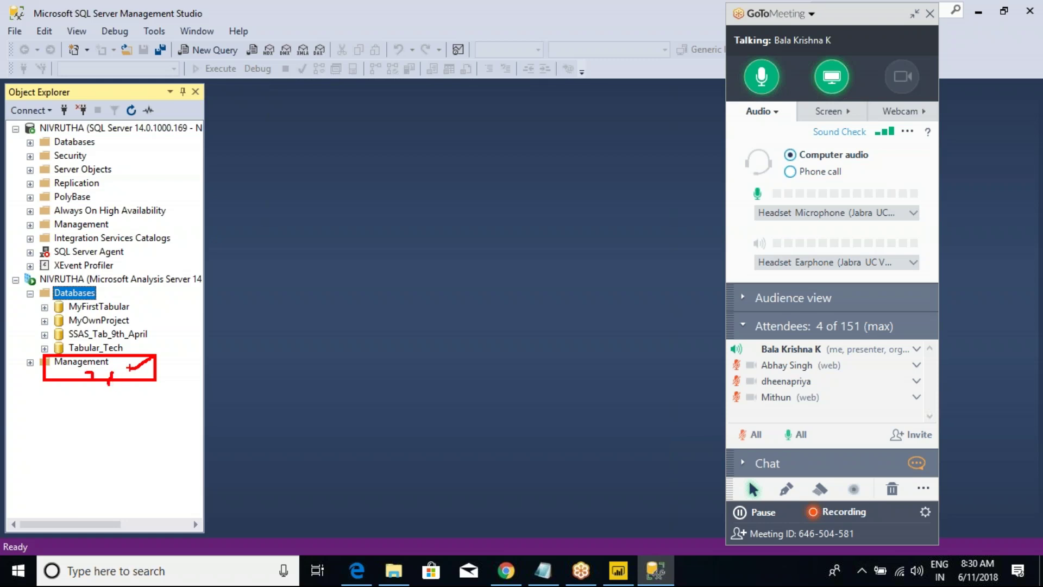
key(Escape)
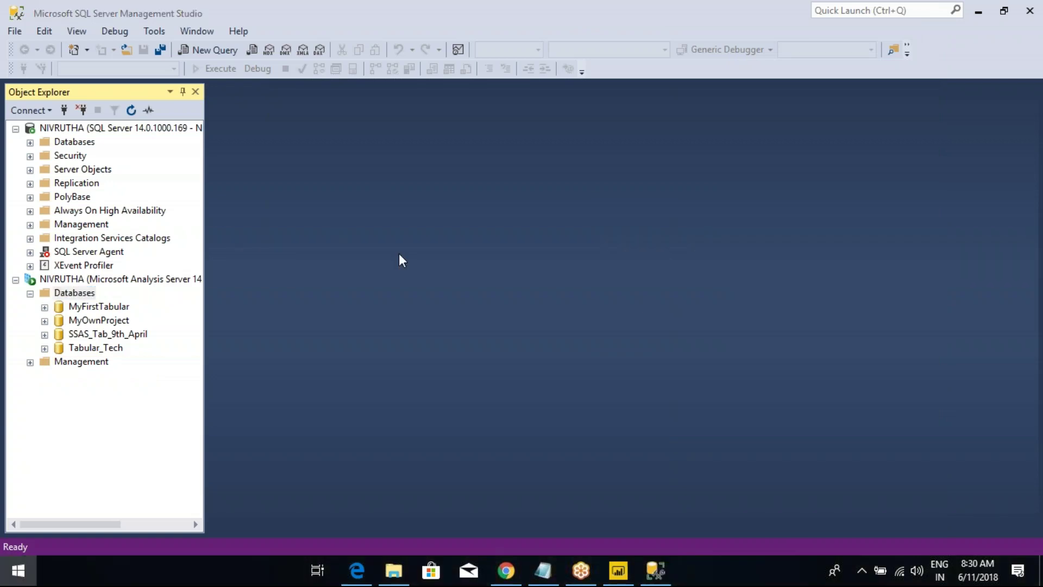
Switch to the Class Notes in Notepad and add "It is a part of MSBI(SSIS , SSRS and SSAS)" under the SSAS Tabular Model heading
key(super)
key(alt+Tab)
key(alt+Tab)
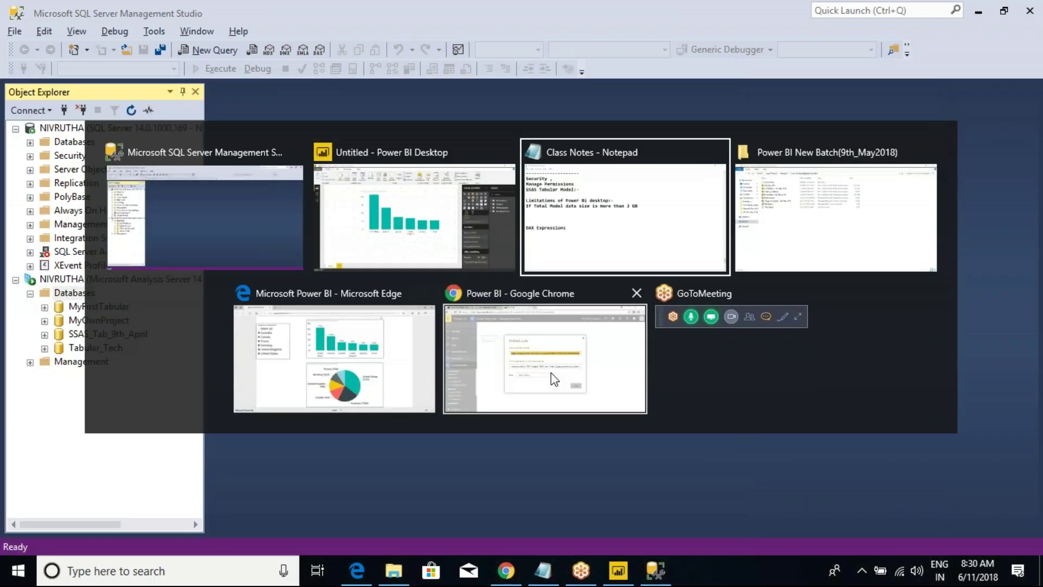
click(139, 250)
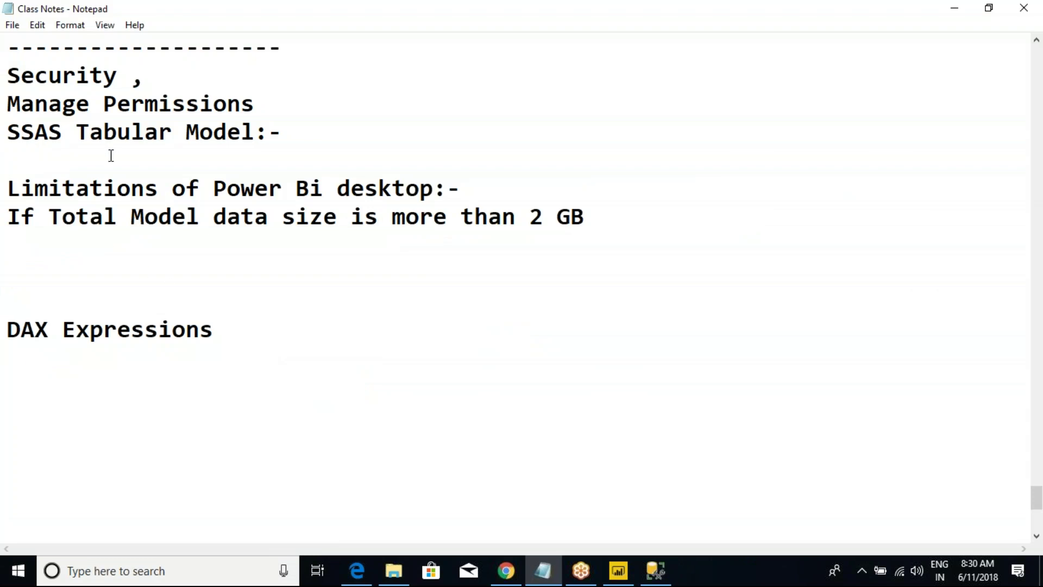
key(Return)
text(It i)
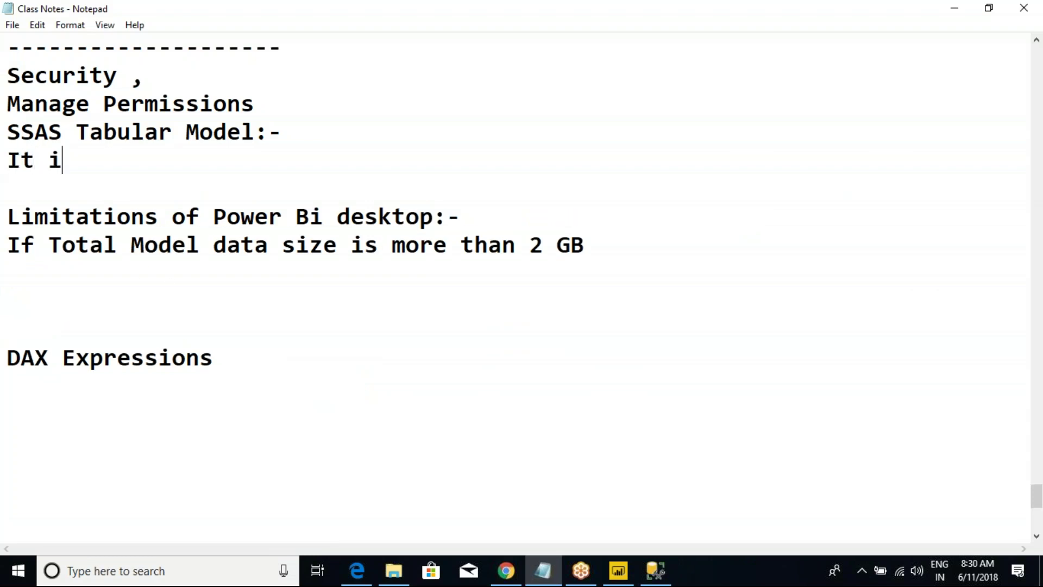
text(s a part )
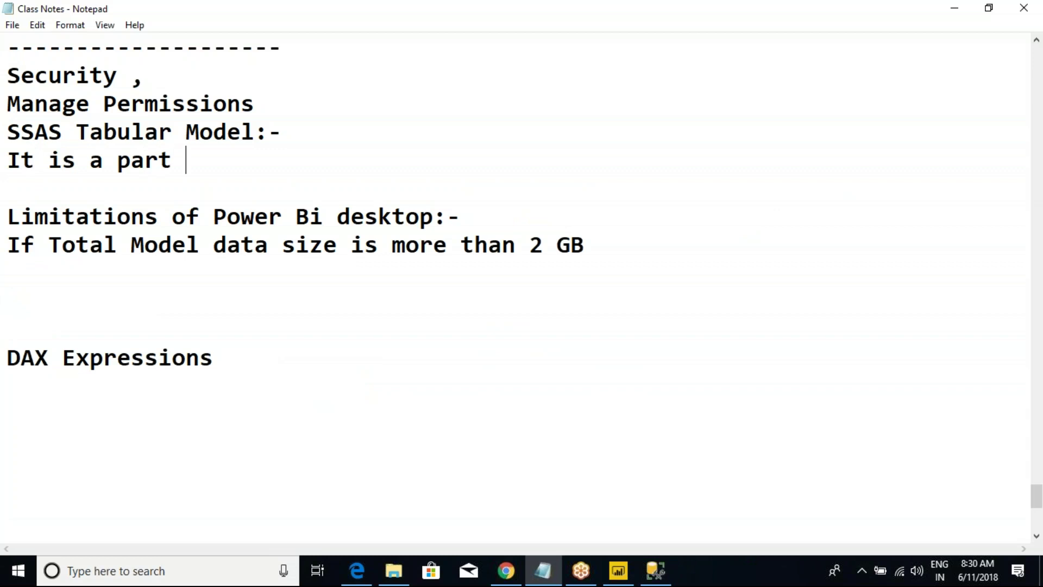
text(of MSBi)
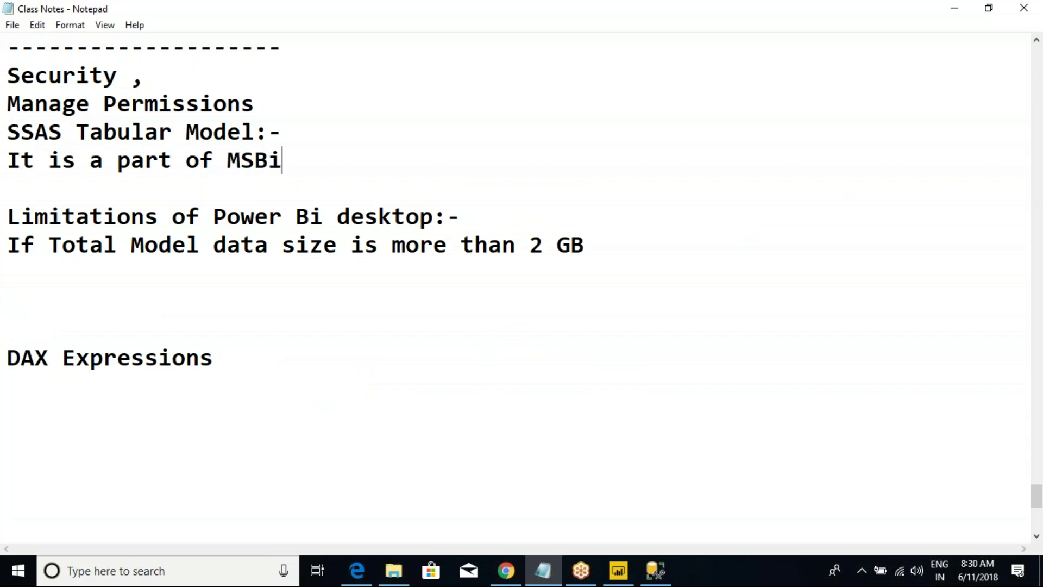
key(BackSpace)
text(I)
text(())
text(SSIS , )
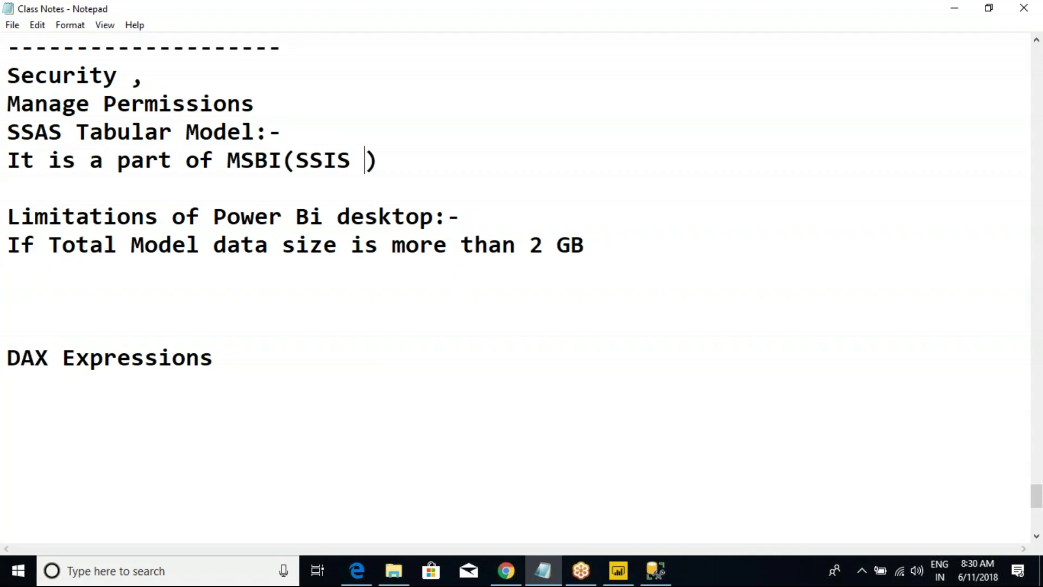
text(SSRS a)
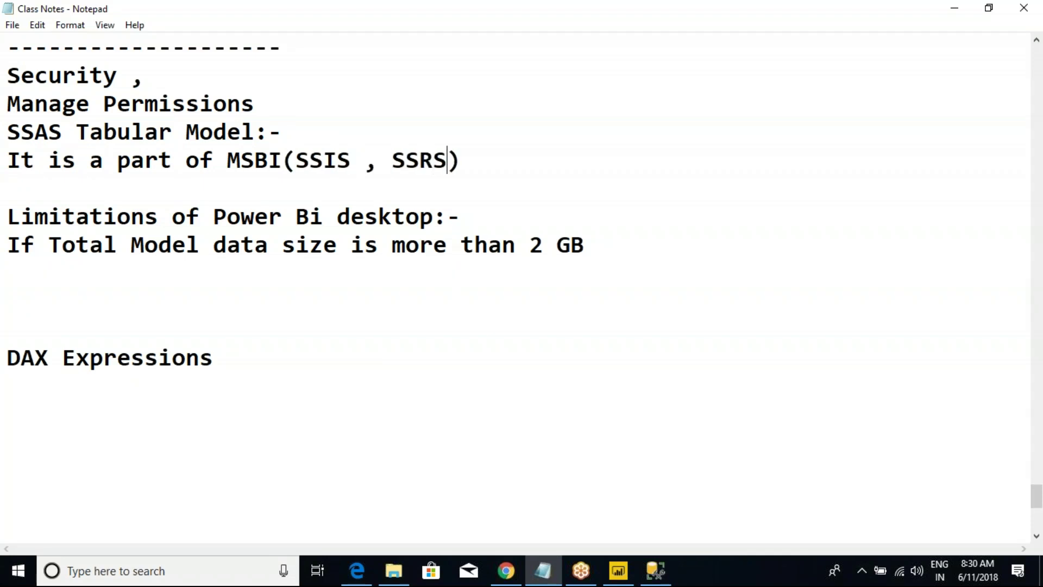
text(nd SSAS)
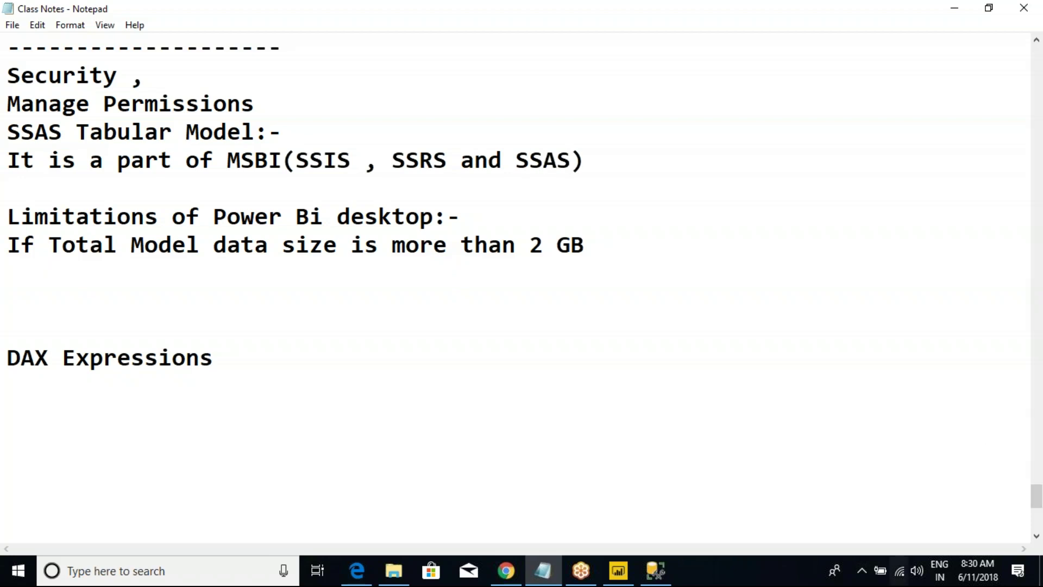
Highlight MSBI and its components SSIS, SSRS and SSAS in the line below the SSAS Tabular Model heading
drag(227, 161, 325, 160)
click(305, 159)
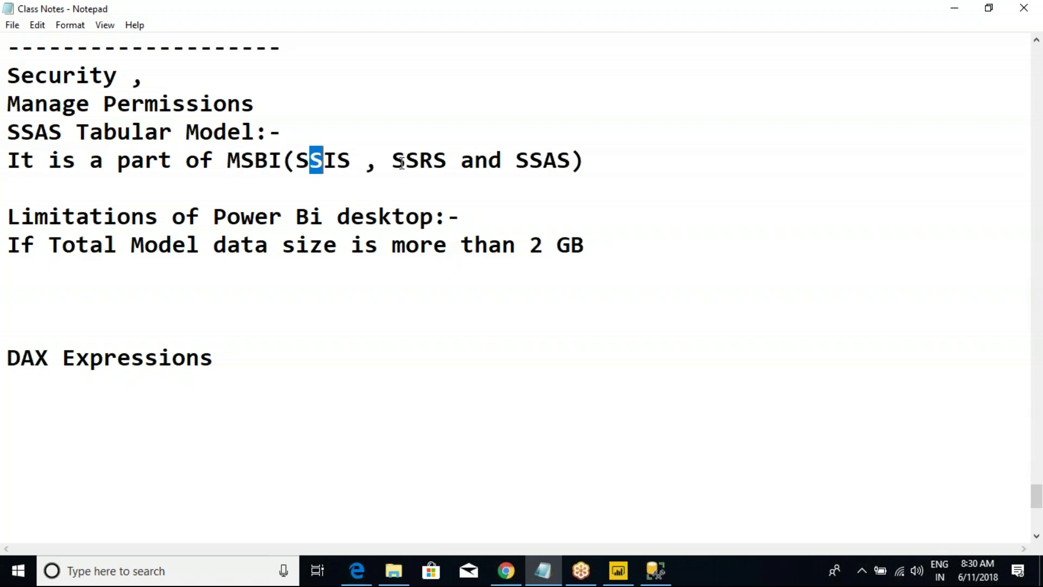
double_click(402, 161)
drag(572, 161, 300, 163)
drag(227, 161, 283, 155)
click(284, 156)
drag(516, 161, 297, 170)
Add the line "SSAS - SQL Server Analysis Services(Multi Dimensional)" below the MSBI line
click(260, 186)
text(SA)
key(BackSpace)
text(SSA)
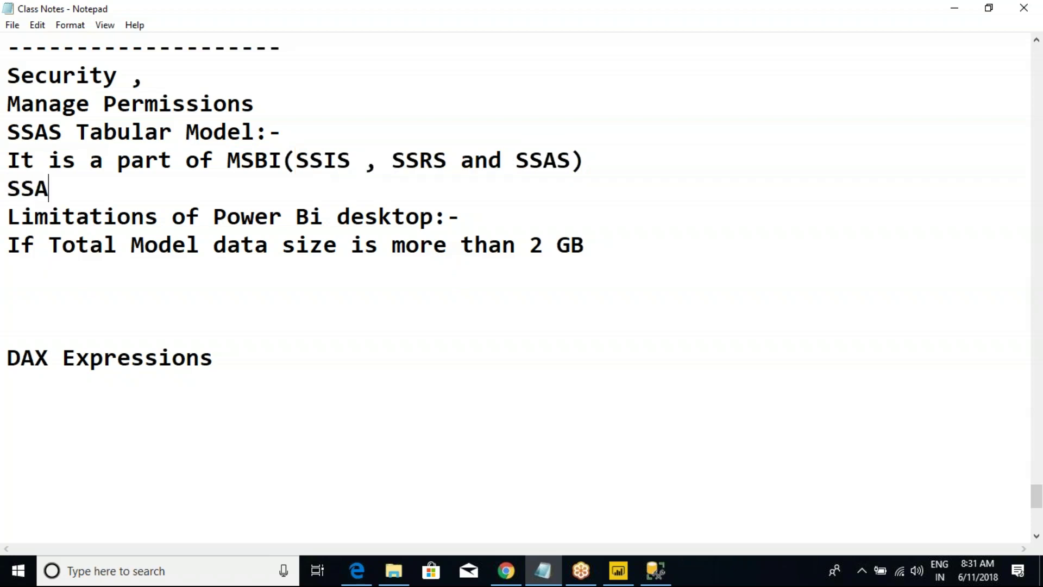
text(S  - SQL )
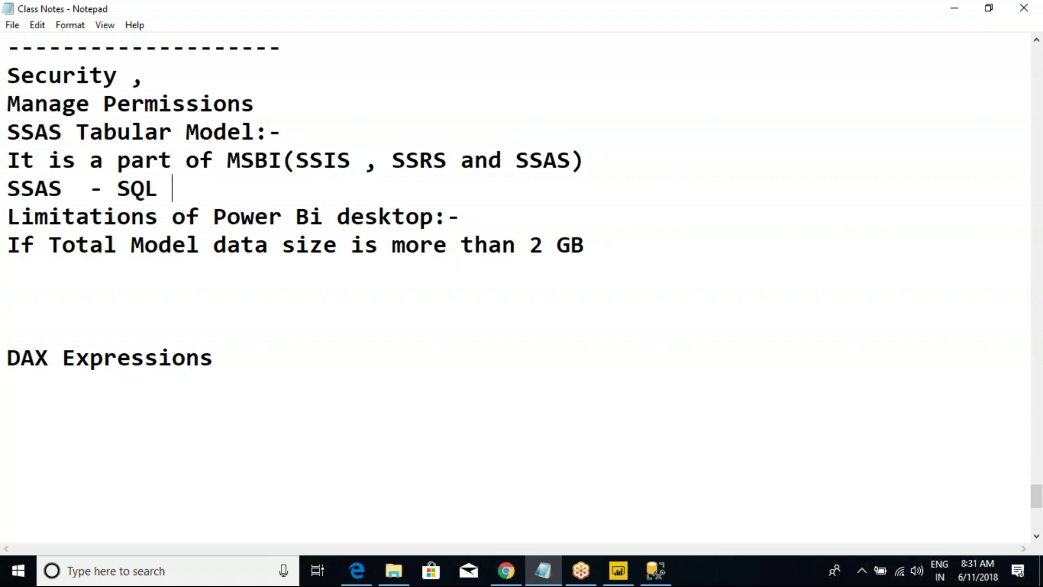
text(Server Anal)
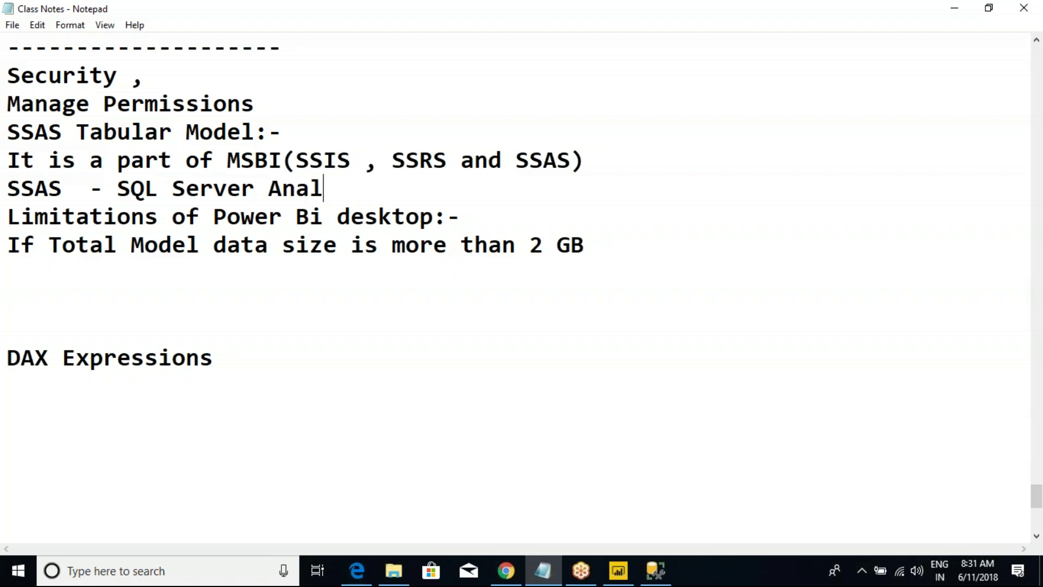
text(ysis Ser)
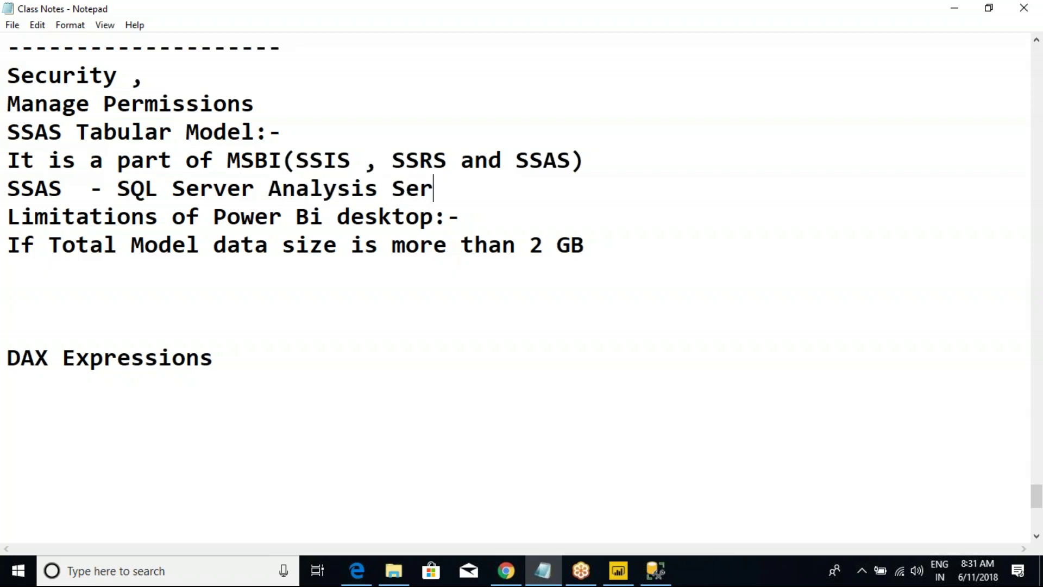
text(vices(Mul))
key(Left)
text(Multo)
key(BackSpace)
text(i Dimensional)
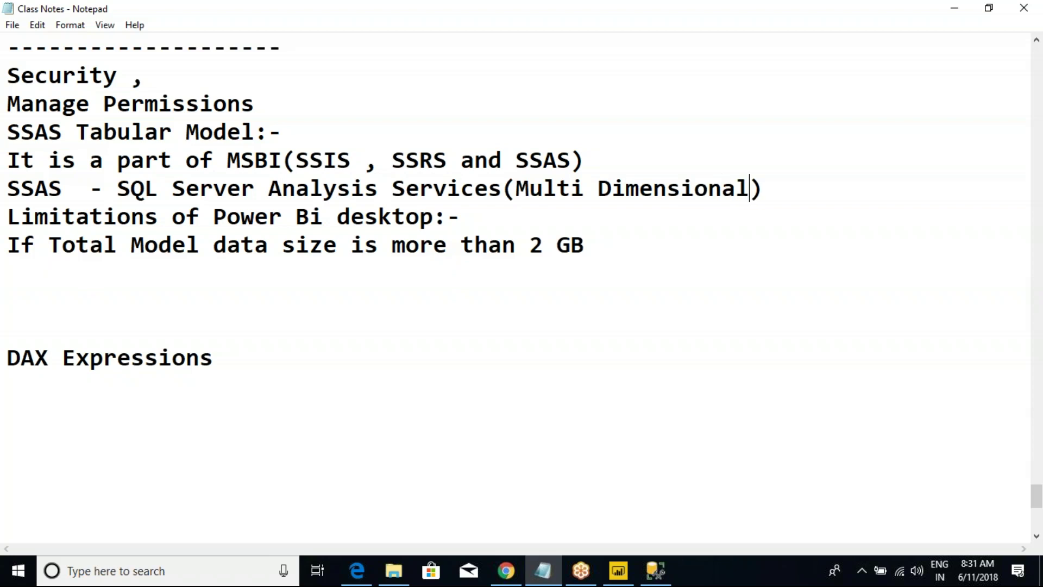
Extend the bracketed text to "(Multi Dimensional and Tabular Model)" and place it on its own line under SQL Server Analysis Services
text( and)
key(BackSpace)
key(BackSpace)
key(BackSpace)
text(and)
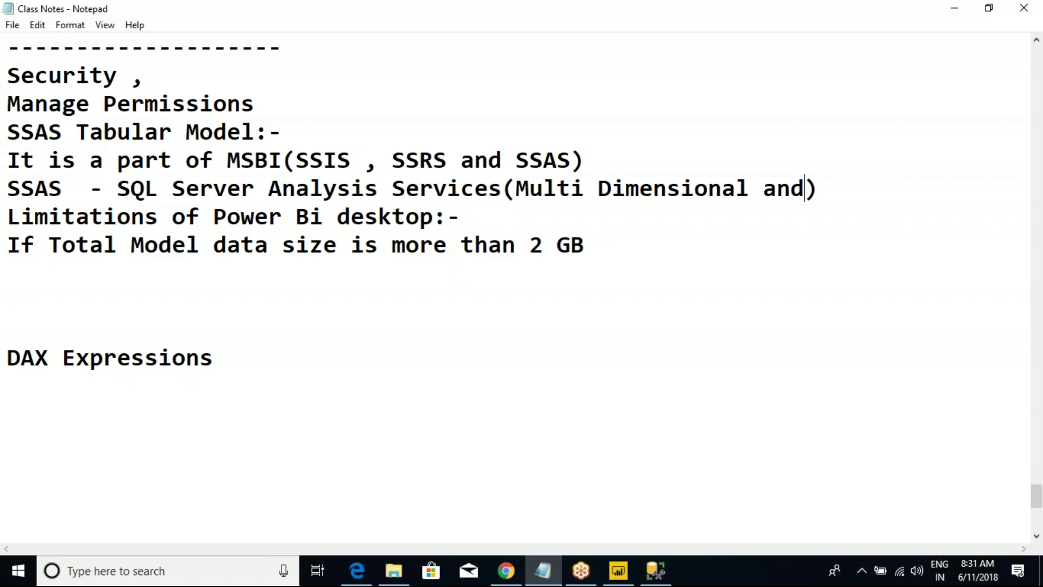
key(ctrl+Left)
key(ctrl+Left)
key(ctrl+Left)
key(Return)
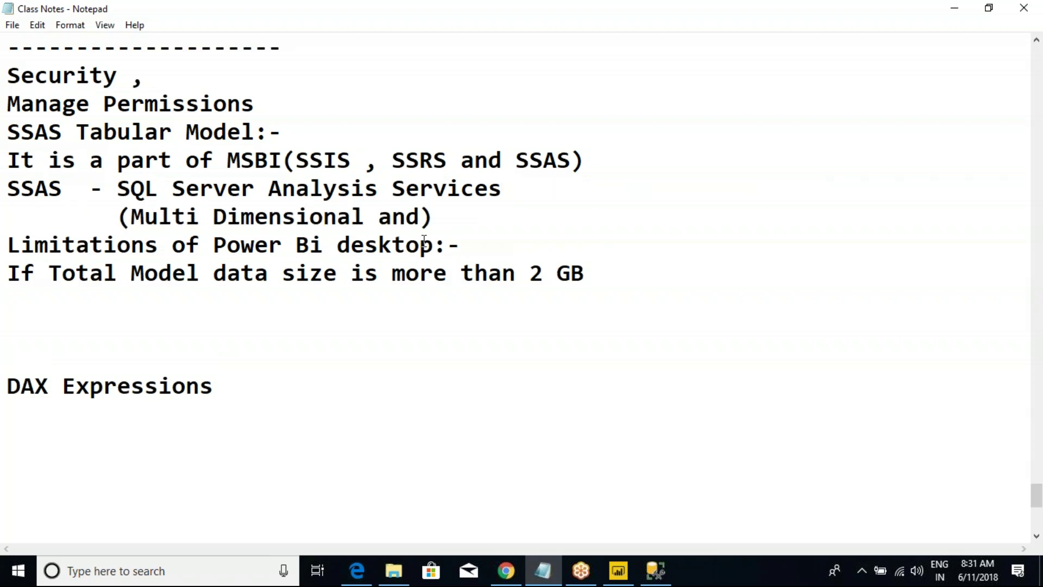
click(425, 222)
text(Tabular Mo)
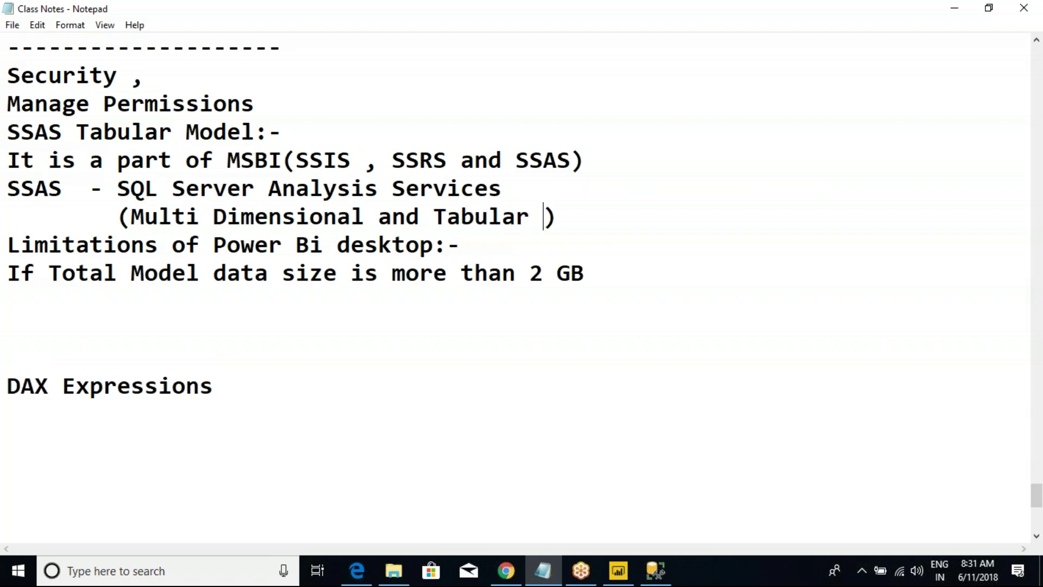
text(del)
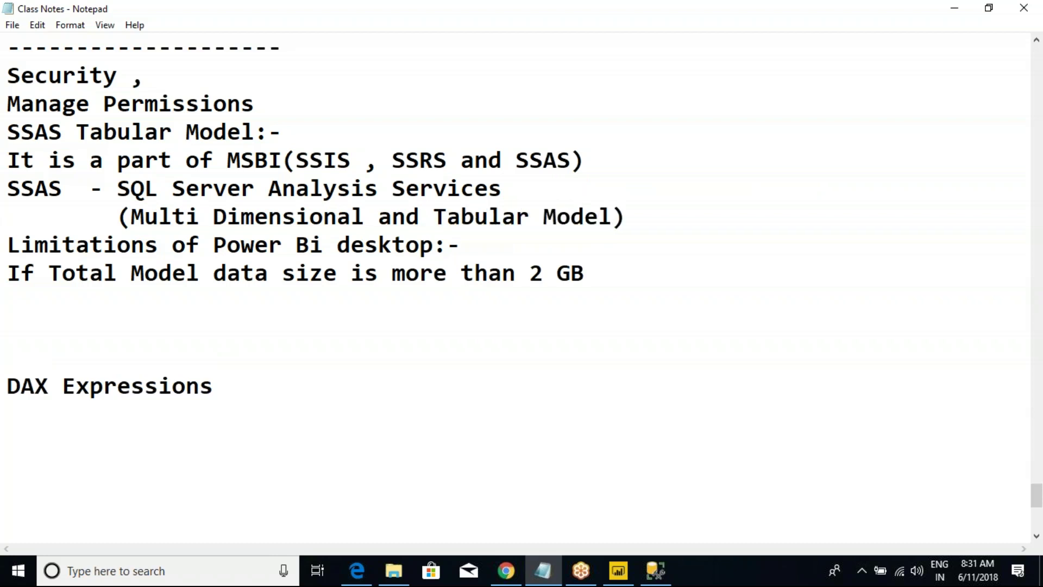
Go over the SSAS notes, highlighting the heading, SSAS, Multi Dimensional, Tabular Model and the three lines of explanation
drag(9, 132, 282, 132)
click(282, 132)
drag(434, 217, 640, 218)
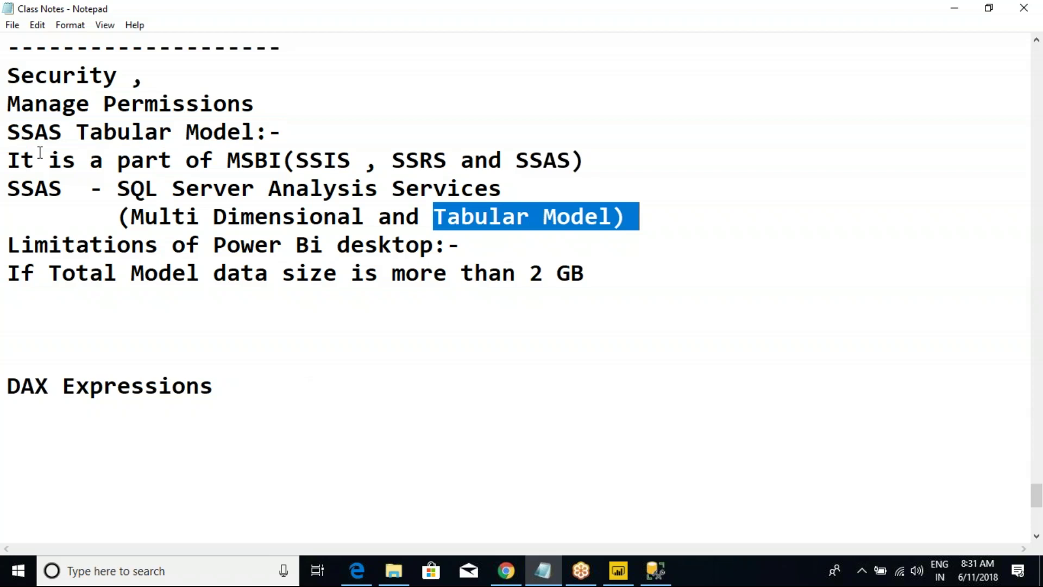
drag(8, 189, 59, 188)
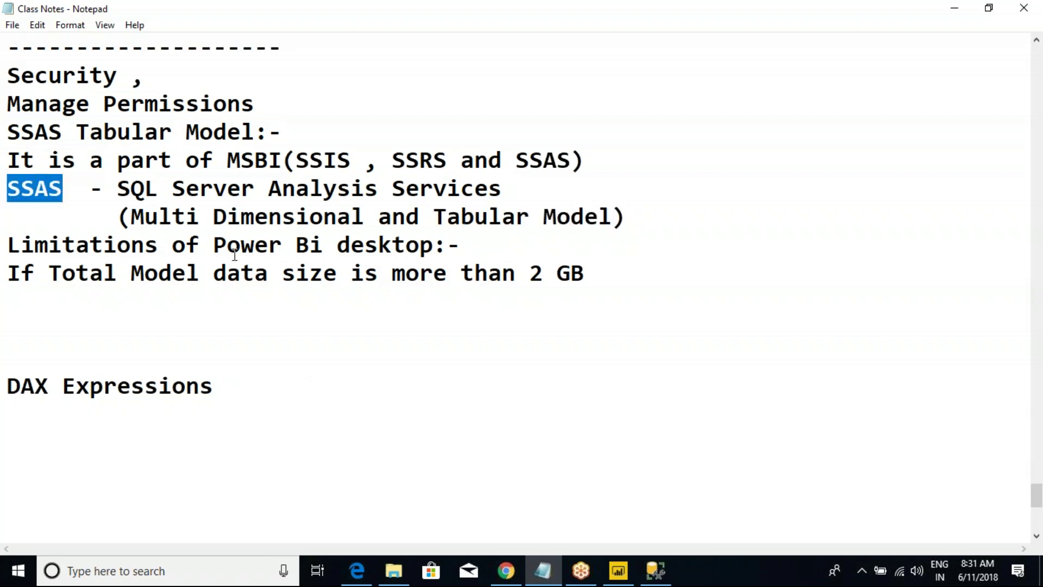
drag(131, 216, 364, 217)
click(364, 217)
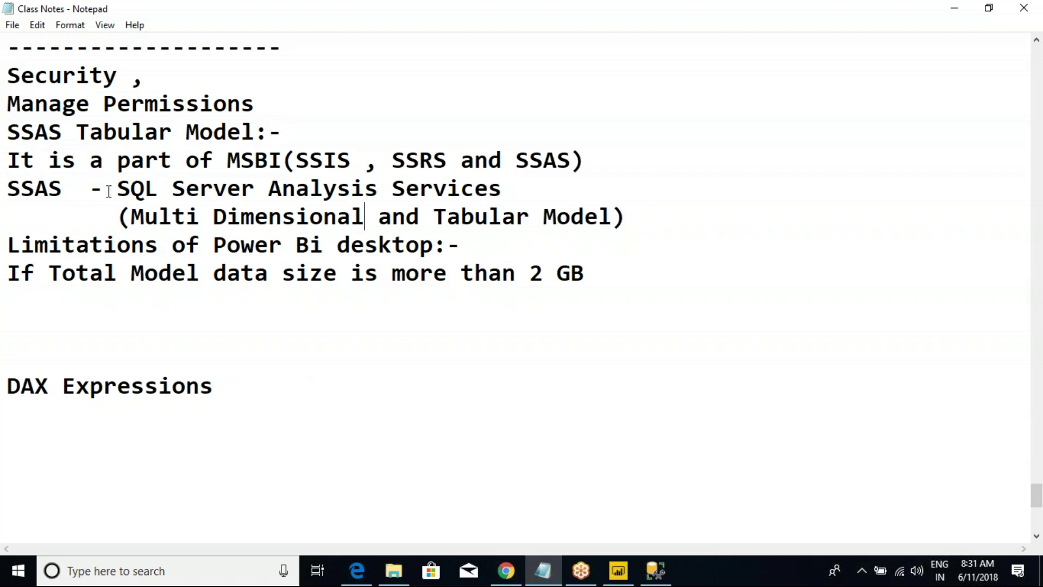
drag(630, 218, 7, 170)
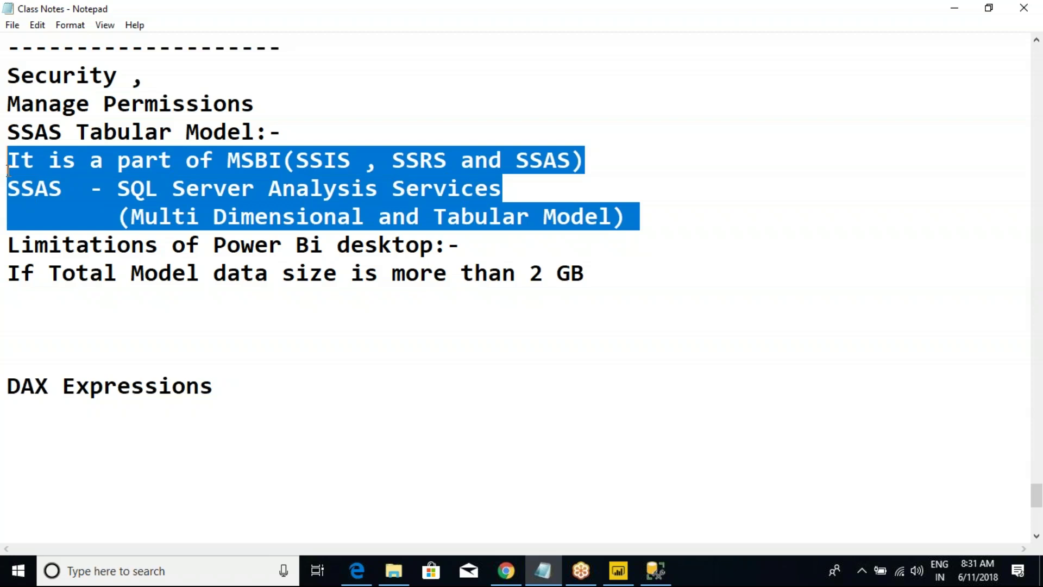
click(31, 168)
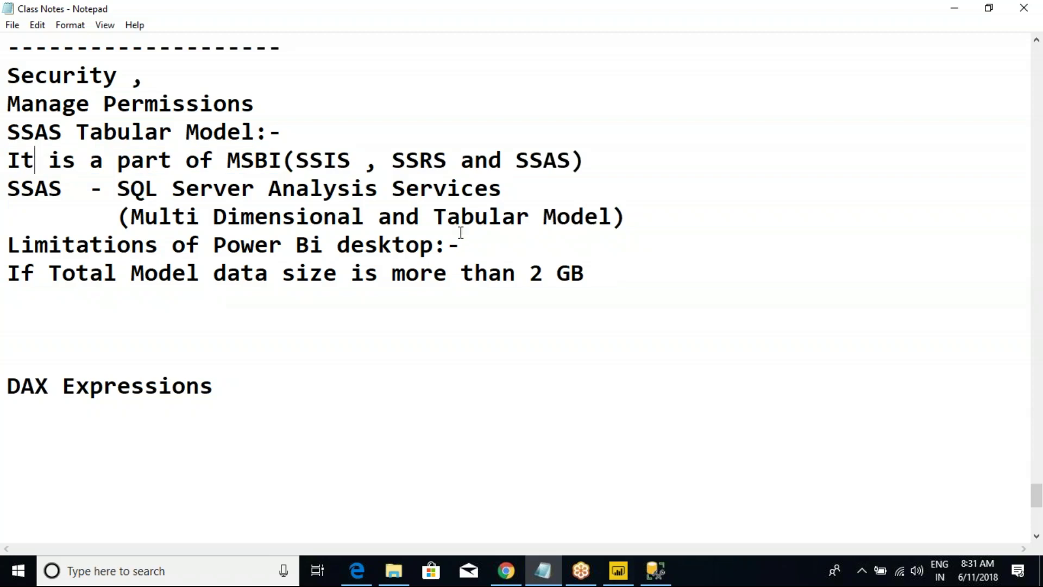
drag(433, 216, 611, 216)
click(612, 216)
Search Windows for "visu", mark Visual Studio 2017 (SSDT) with a red rectangle and underline, and clear the annotations
key(super)
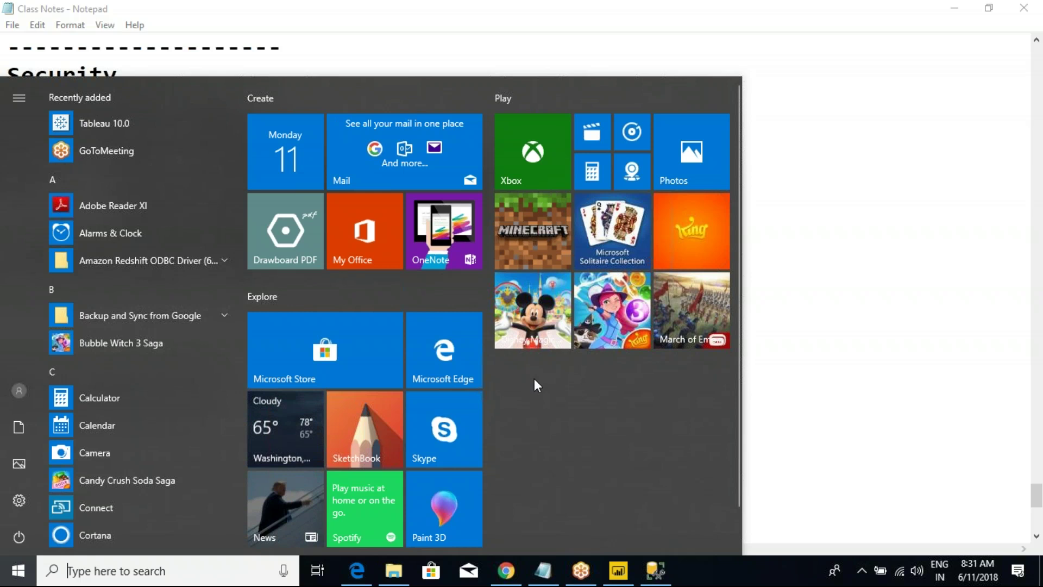
text(visu)
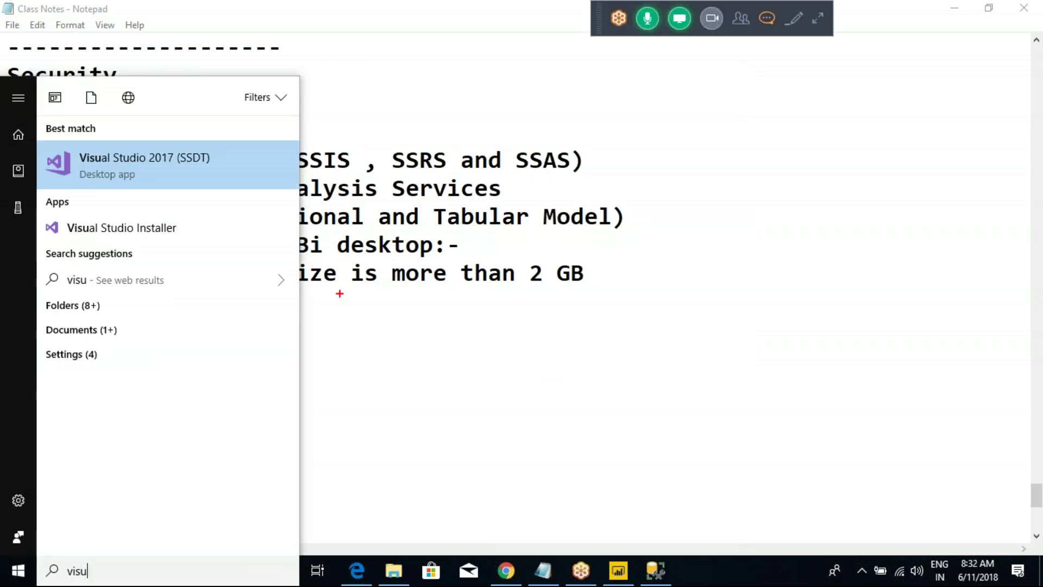
drag(39, 141, 258, 205)
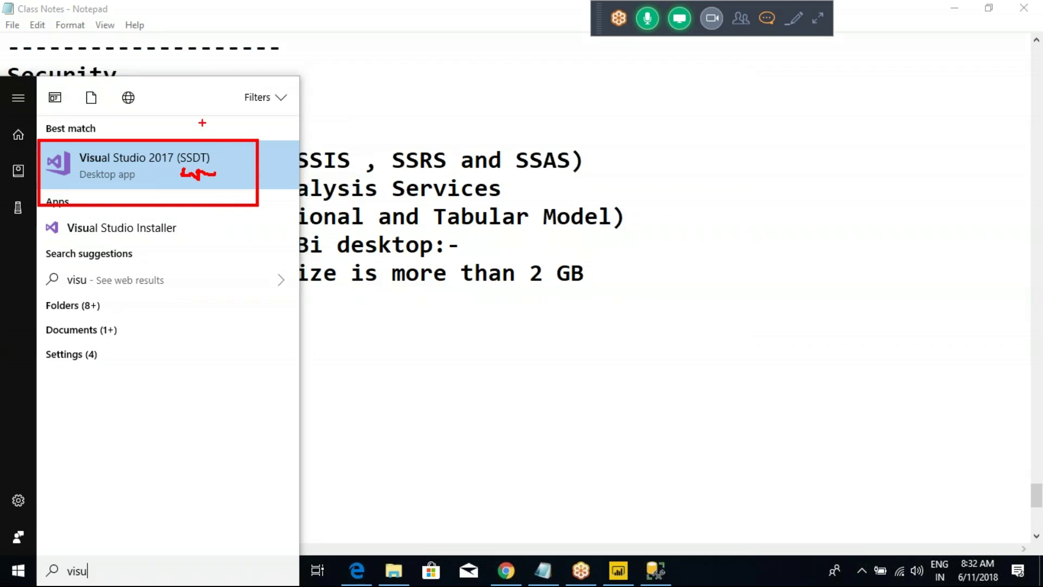
key(Escape)
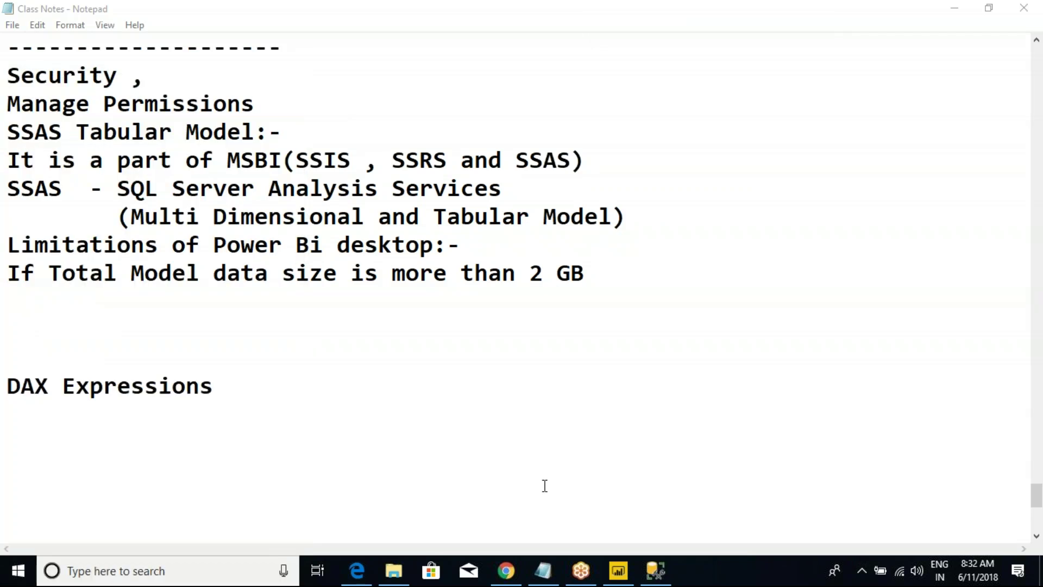
Search Windows for "sql", replace the search with "visu" and launch Visual Studio 2017 (SSDT)
key(super)
text(sql)
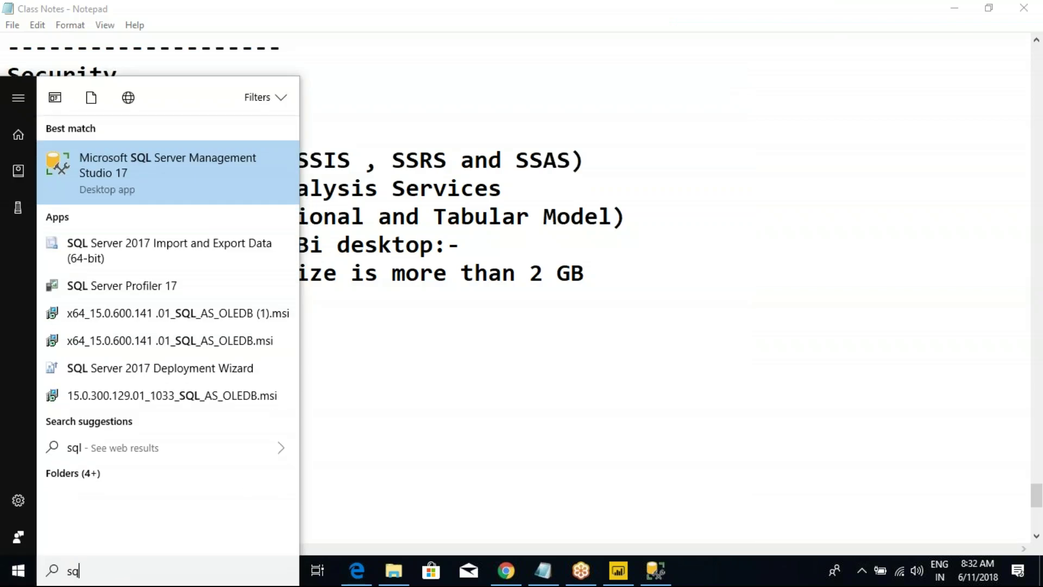
key(BackSpace)
key(BackSpace)
key(BackSpace)
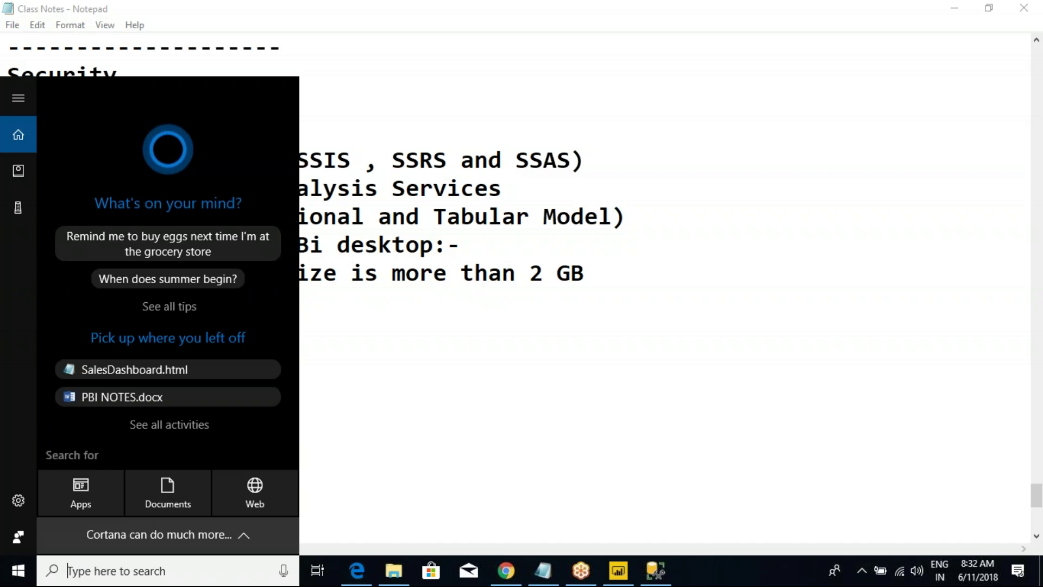
text(visu)
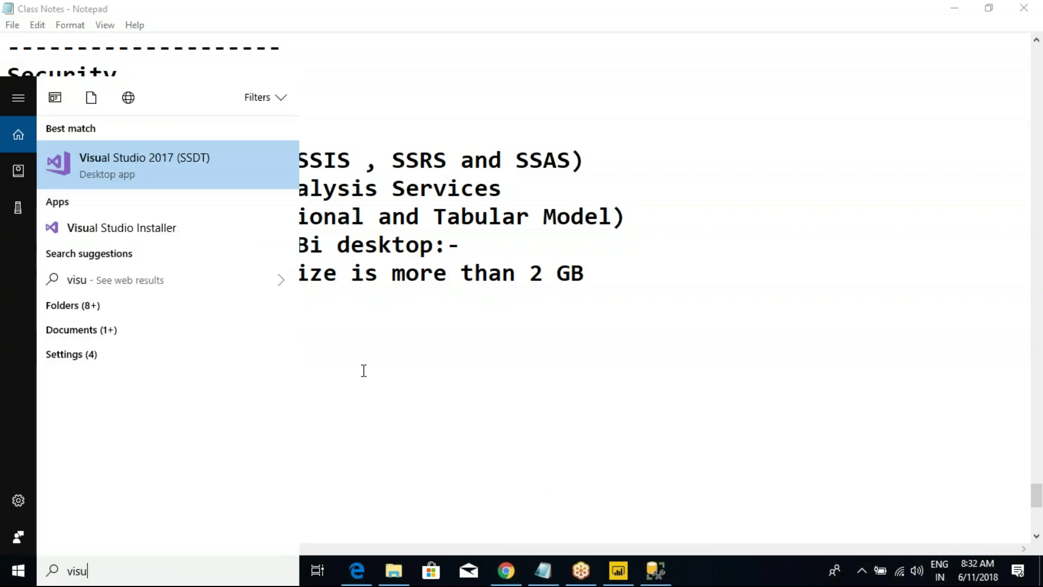
click(137, 177)
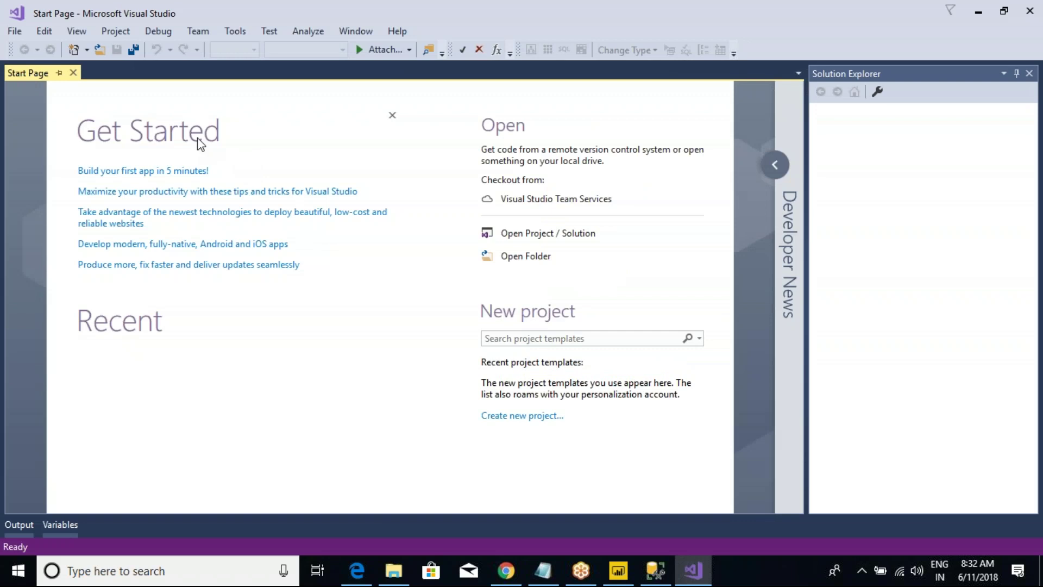
Start a new project and list the Analysis Services templates under Business Intelligence
click(14, 31)
mouse_move(73, 50)
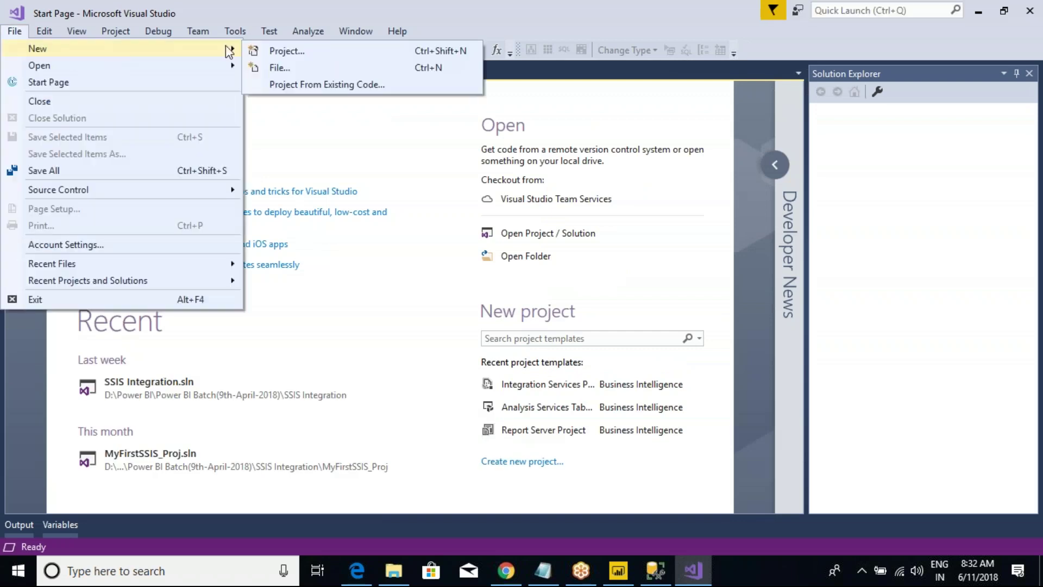
click(288, 50)
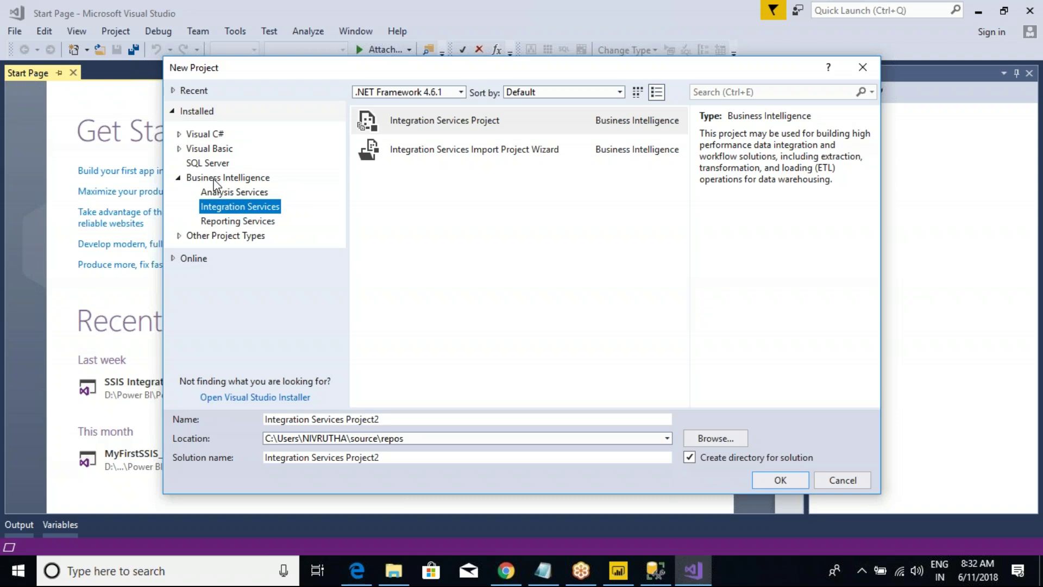
click(214, 181)
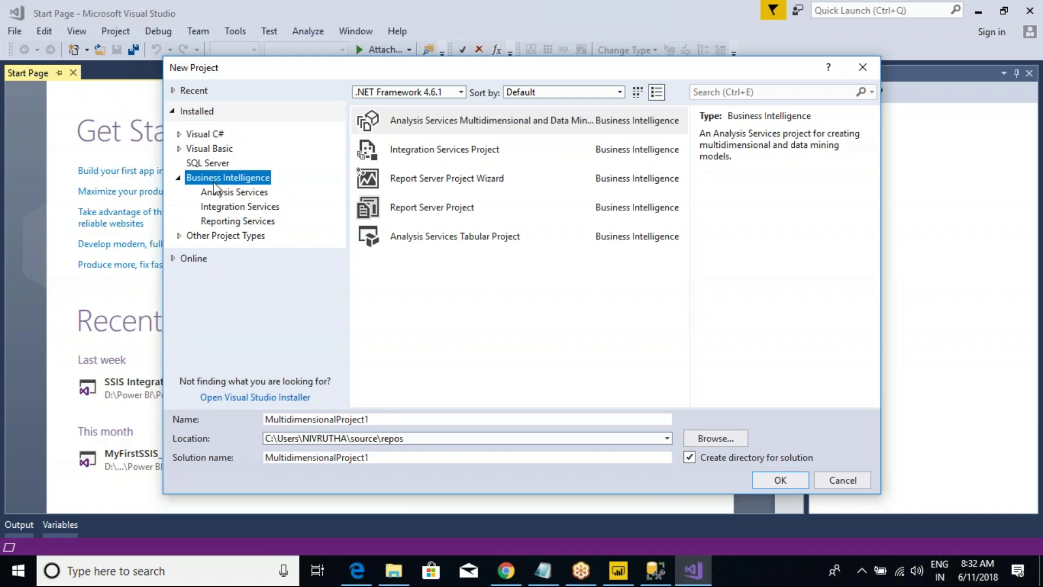
click(219, 195)
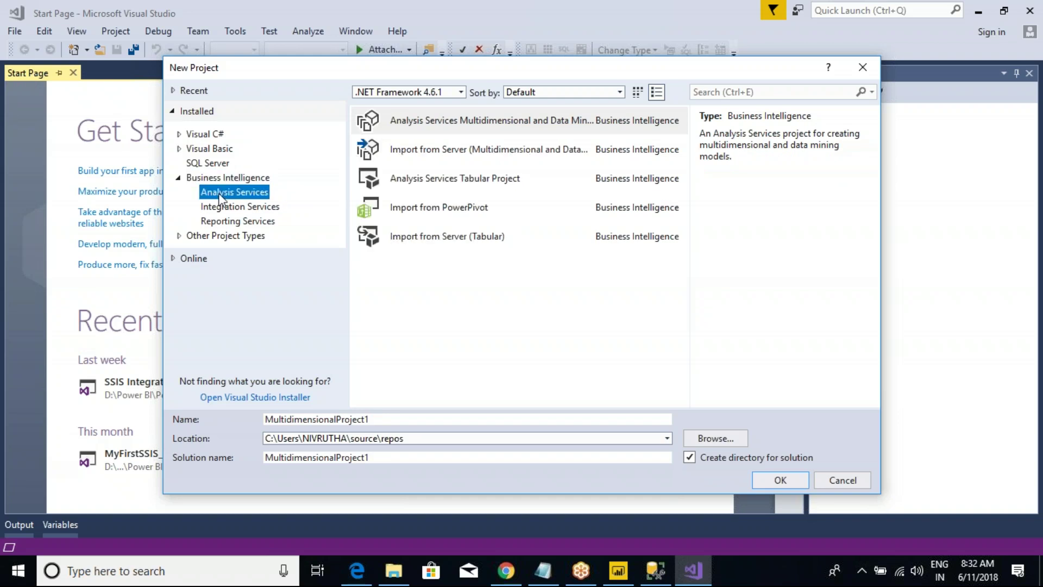
Highlight SSAS and SSIS in the Notepad notes and match SSIS to the Integration Services templates in Visual Studio's new project dialog
key(alt+Tab)
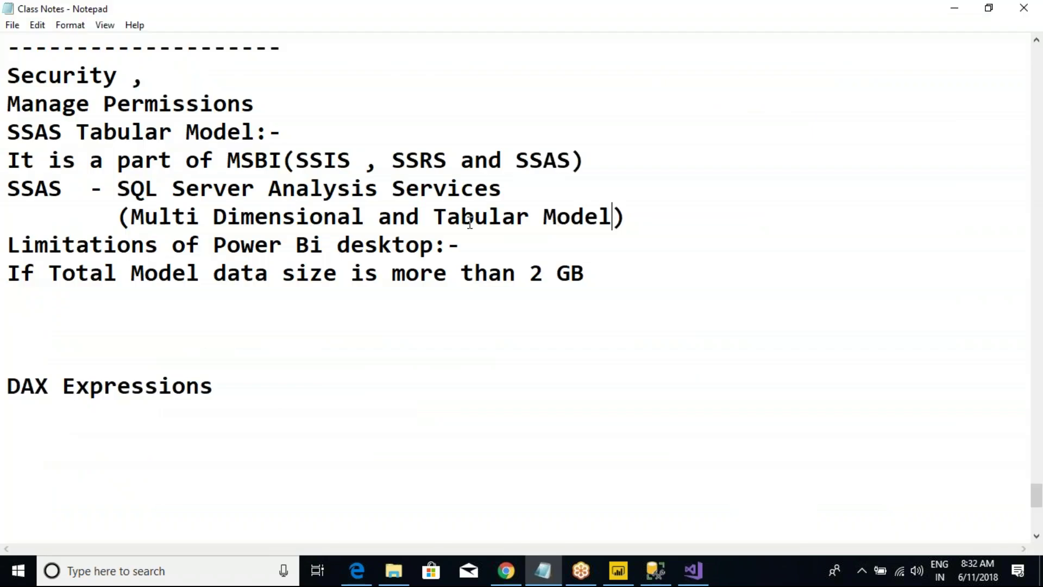
drag(516, 157, 573, 160)
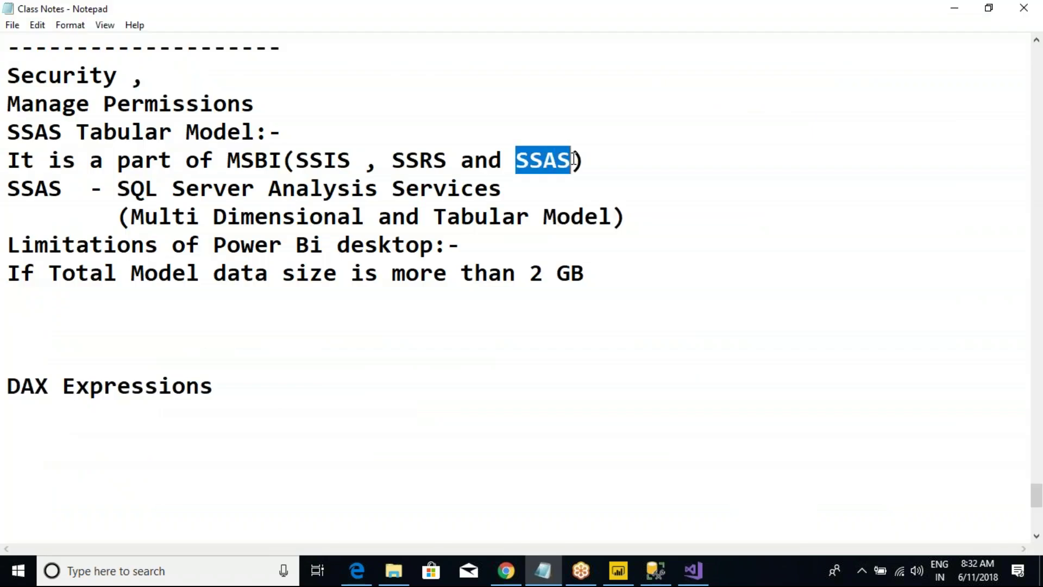
key(alt+Tab)
click(210, 206)
key(alt+Tab)
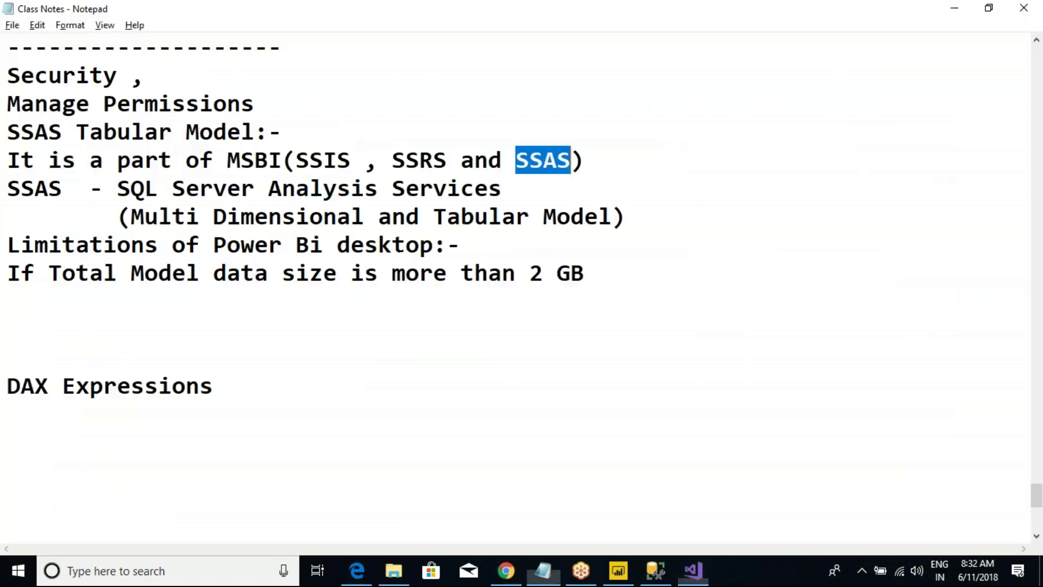
drag(299, 159, 350, 153)
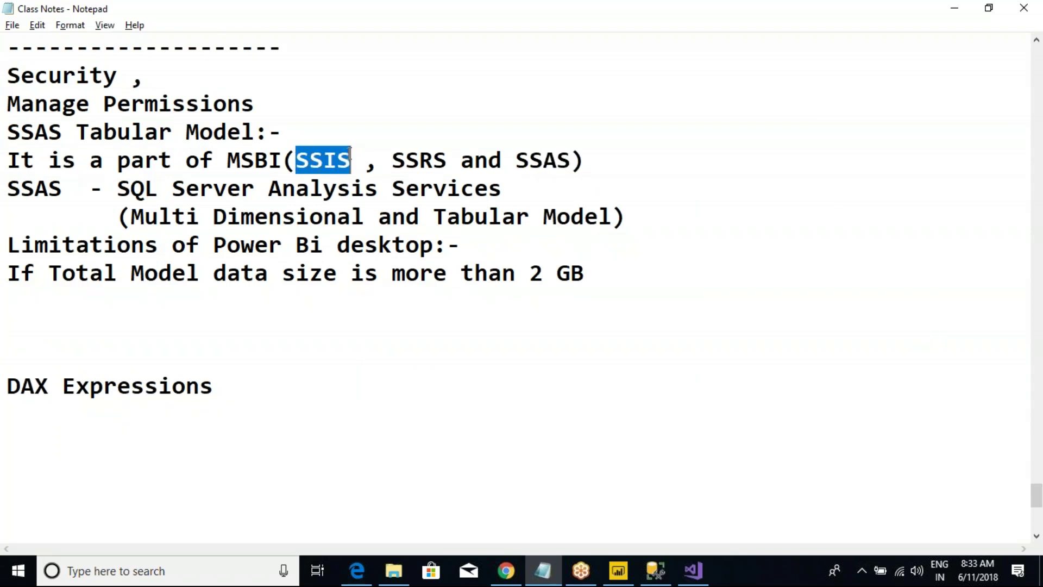
key(alt+Tab)
click(244, 222)
key(alt+Tab)
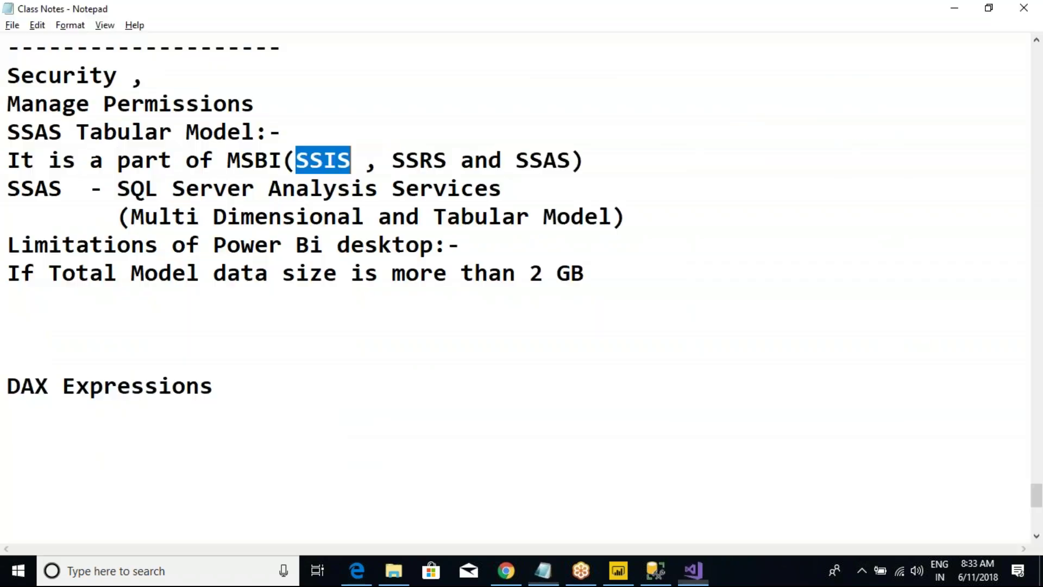
Highlight SSRS and SSAS in the notes, and return to the Analysis Services templates in Visual Studio
drag(392, 160, 448, 161)
key(alt+Tab)
key(alt+Tab)
click(524, 197)
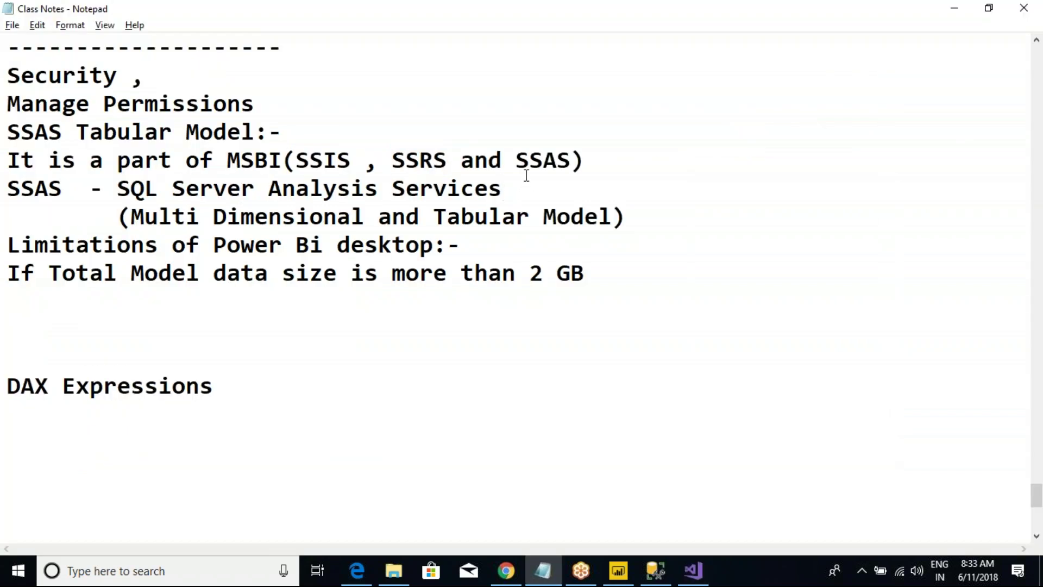
drag(514, 159, 570, 160)
key(alt+Tab)
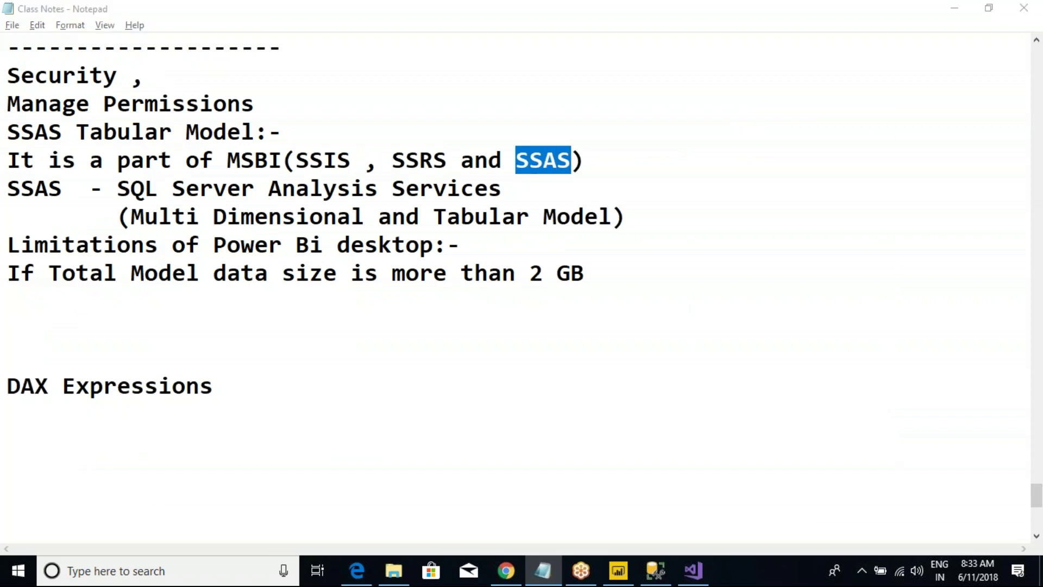
click(231, 192)
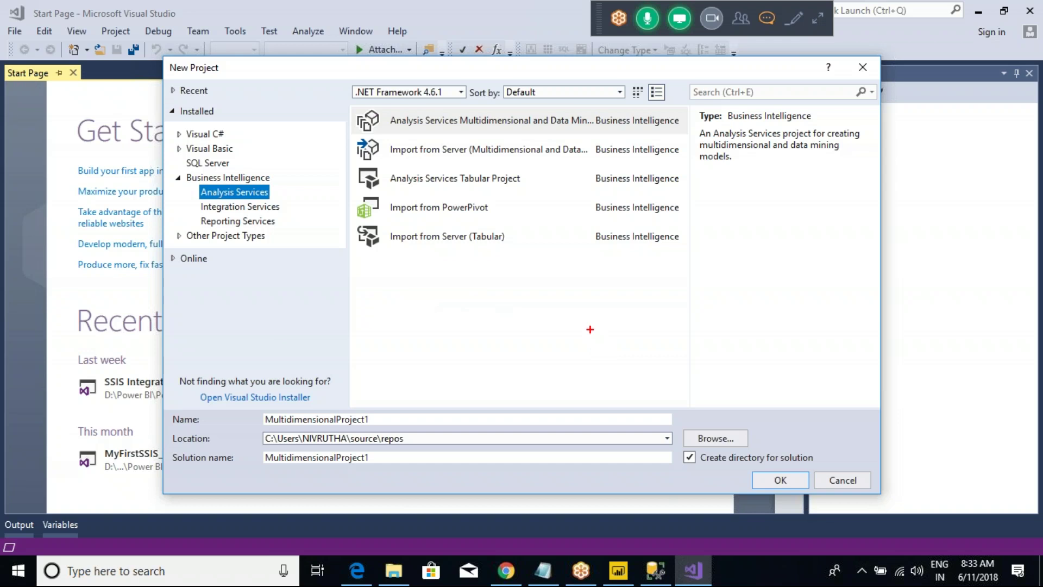
Mark the two Import from Server templates and Import from PowerPivot with red strokes, and clear the annotations
drag(330, 151, 352, 147)
drag(333, 211, 357, 204)
drag(337, 247, 367, 235)
drag(443, 231, 368, 234)
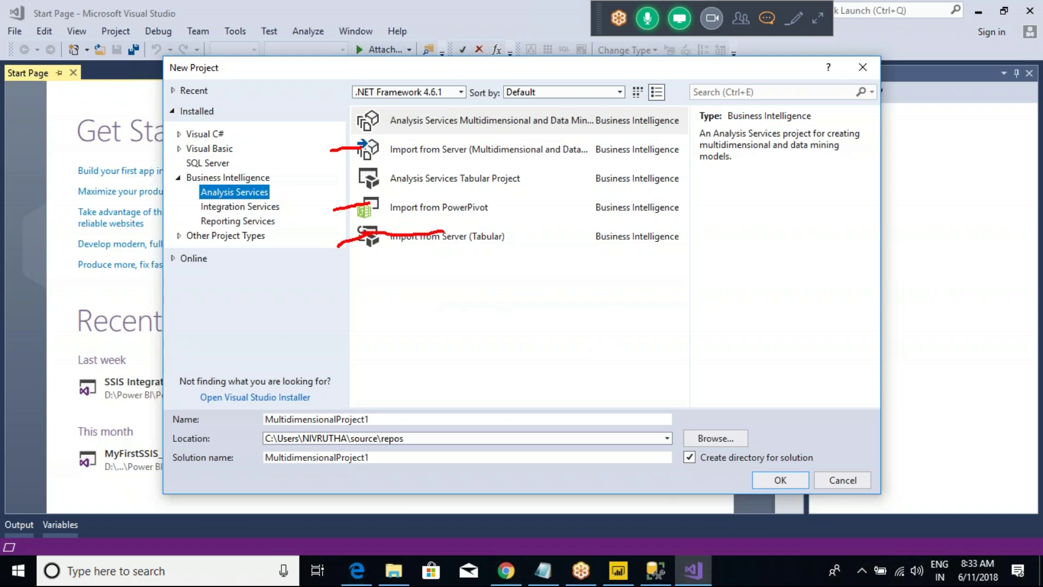
key(Escape)
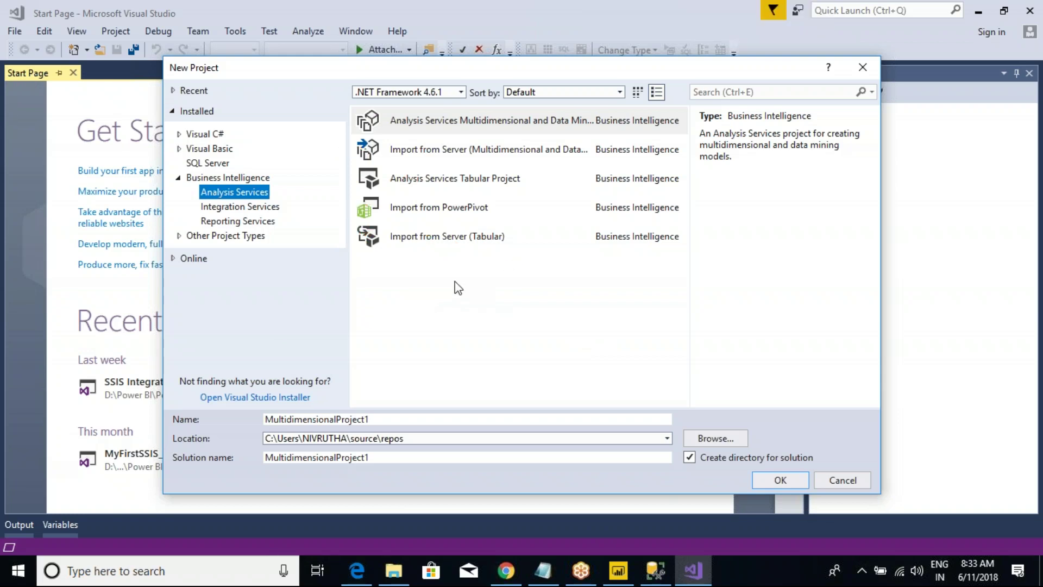
Frame the Analysis Services Multidimensional and Analysis Services Tabular Project templates with red rectangles and mark their key words
key(ctrl+shift+d)
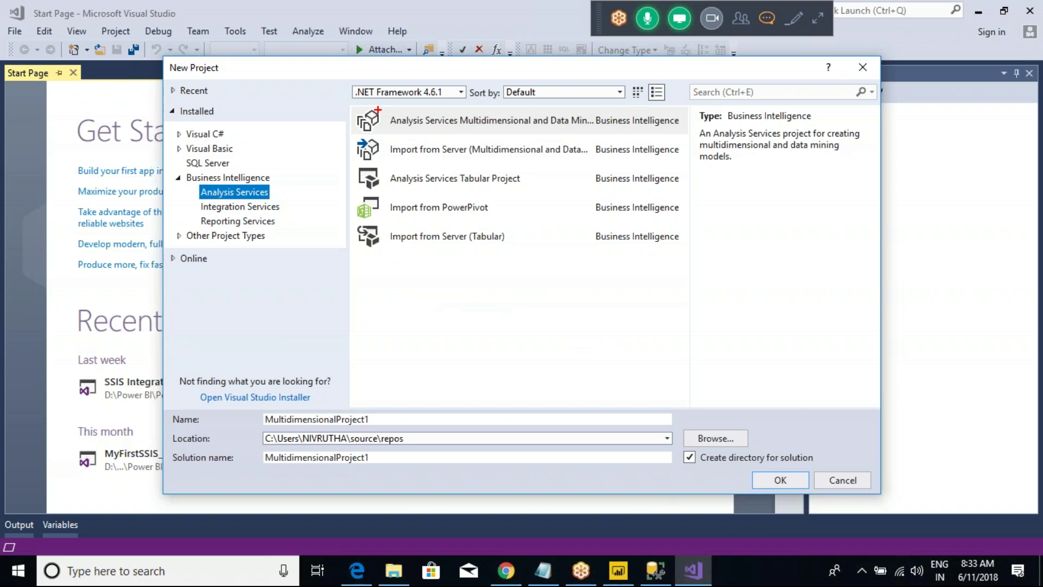
mouse_move(350, 102)
mouse_down()
mouse_move(454, 128)
mouse_move(569, 134)
mouse_up()
mouse_move(353, 161)
mouse_down()
mouse_move(407, 183)
mouse_move(526, 206)
mouse_up()
mouse_move(343, 162)
mouse_down()
mouse_move(527, 202)
mouse_move(552, 198)
mouse_up()
drag(473, 173, 473, 186)
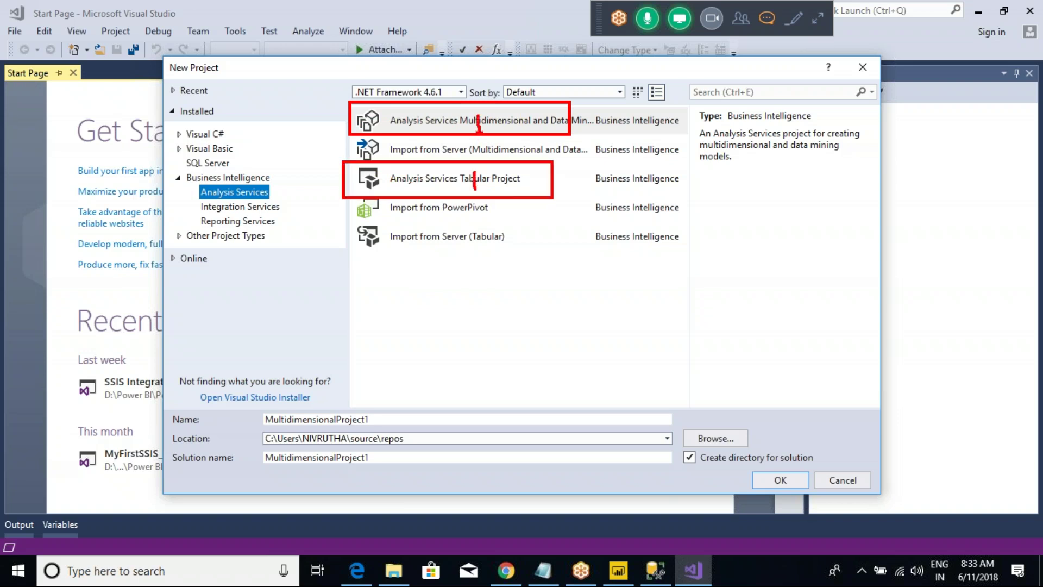
Highlight Tabular Model in the Notepad notes and return to the new project dialog in Visual Studio
key(alt+Tab)
click(360, 298)
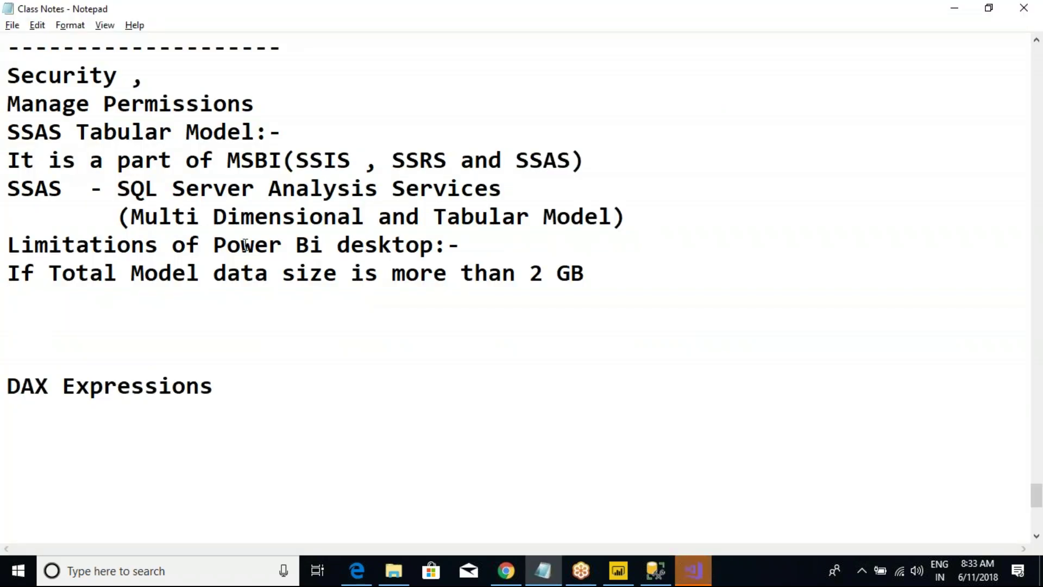
drag(435, 217, 611, 217)
click(473, 213)
key(alt+Tab)
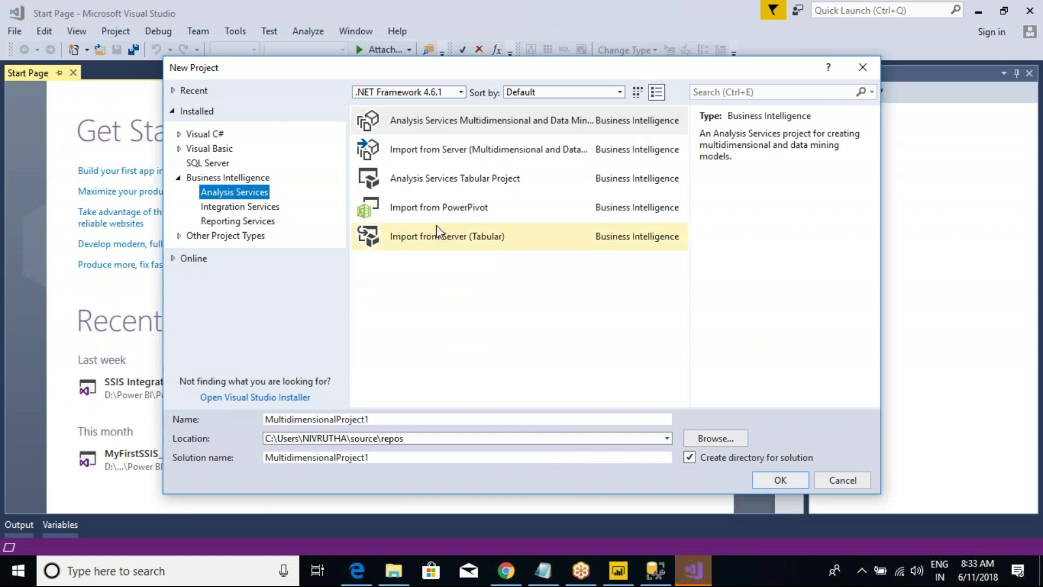
Choose the Analysis Services Tabular Project template, name the project SSAS_May_9th_2018 and open the folder chooser for its location
click(455, 185)
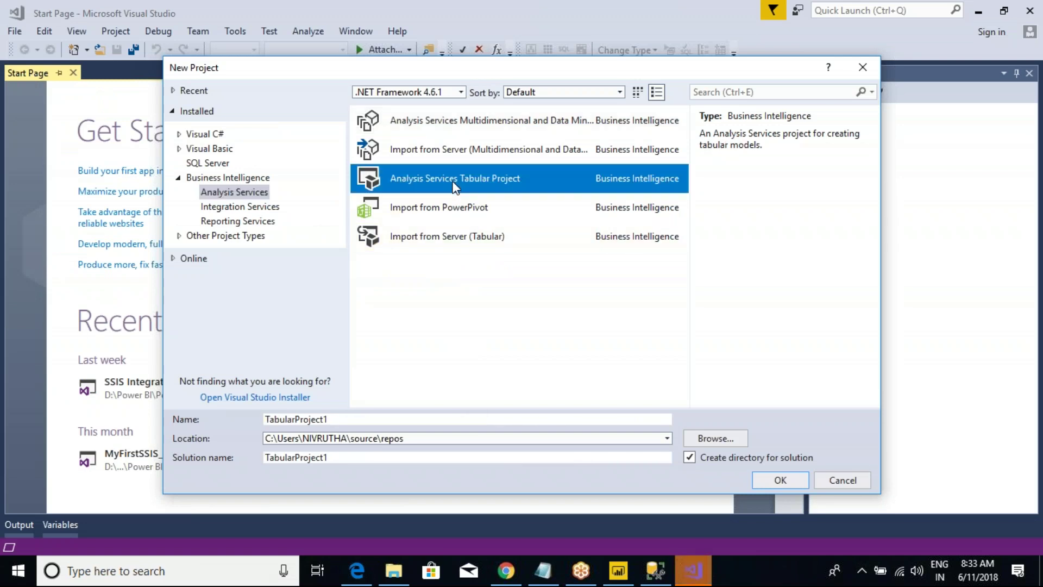
click(337, 418)
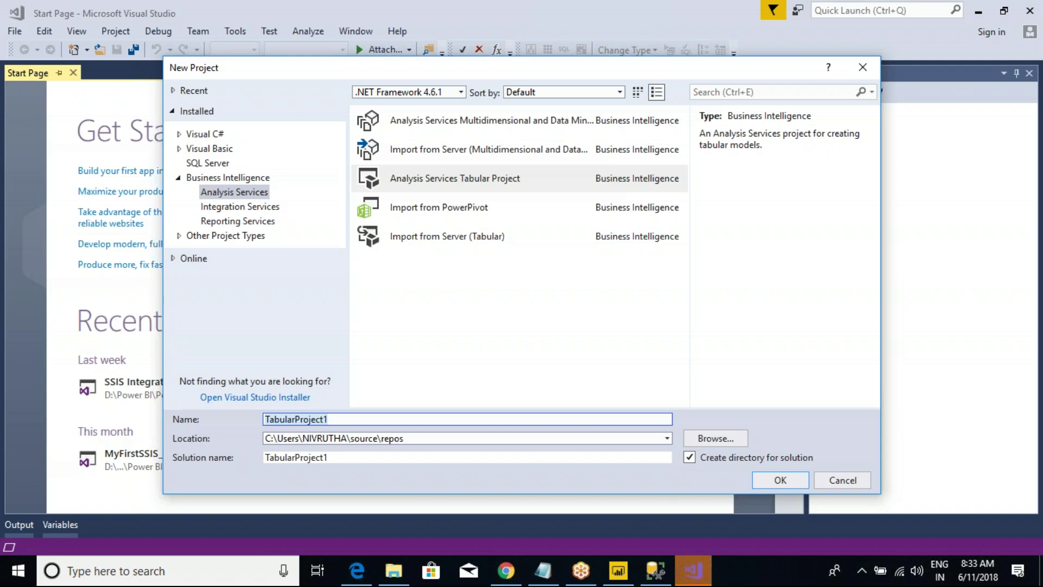
text(May)
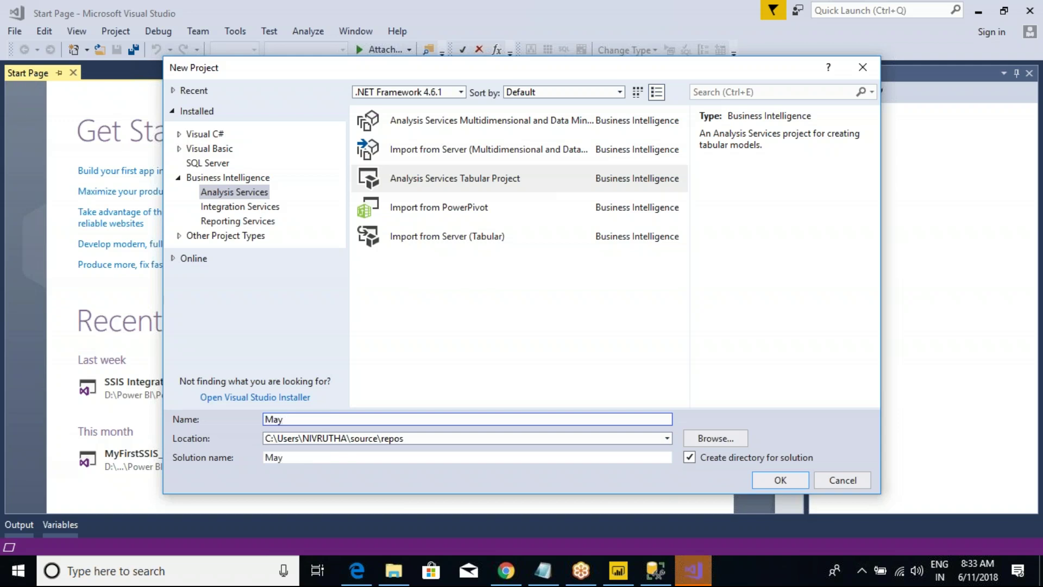
text(_9th_2018)
click(264, 419)
text(SSAS)
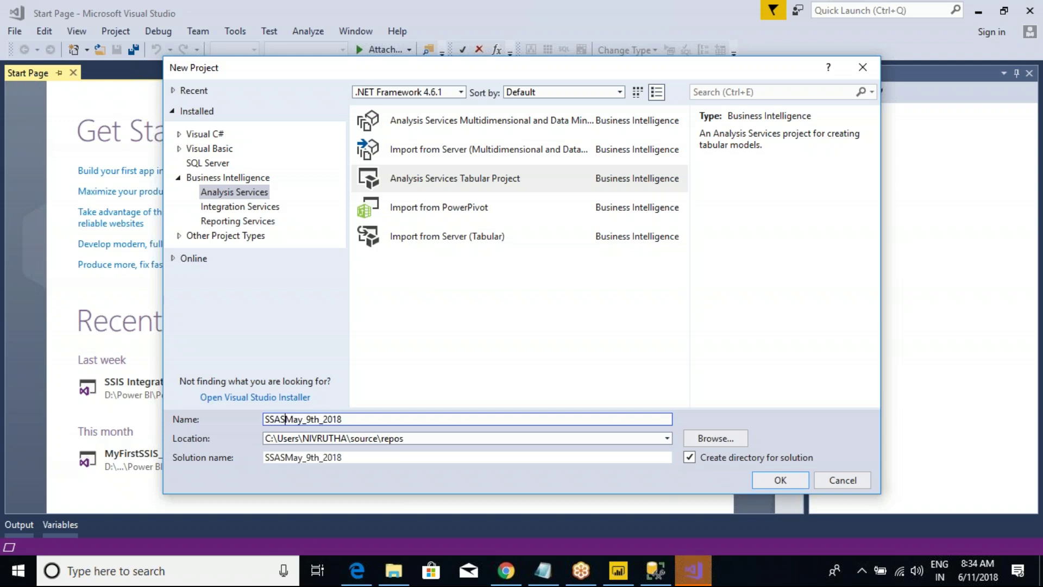
text(_)
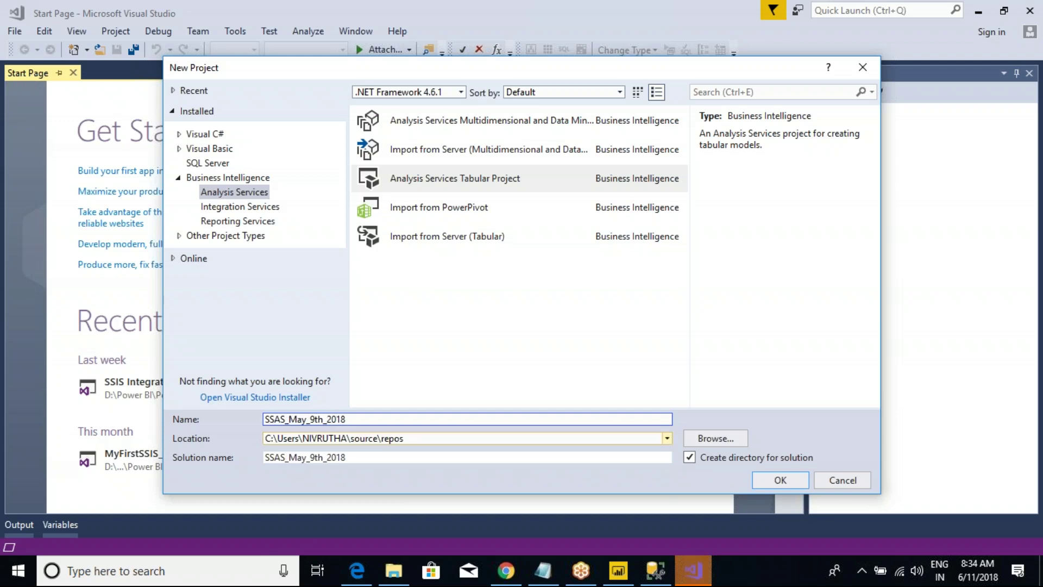
click(705, 438)
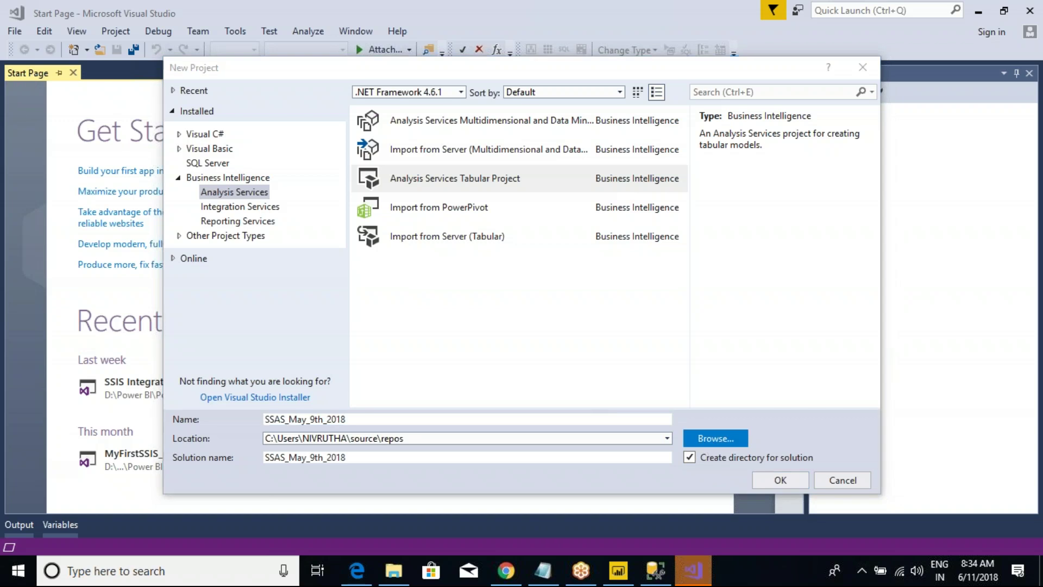
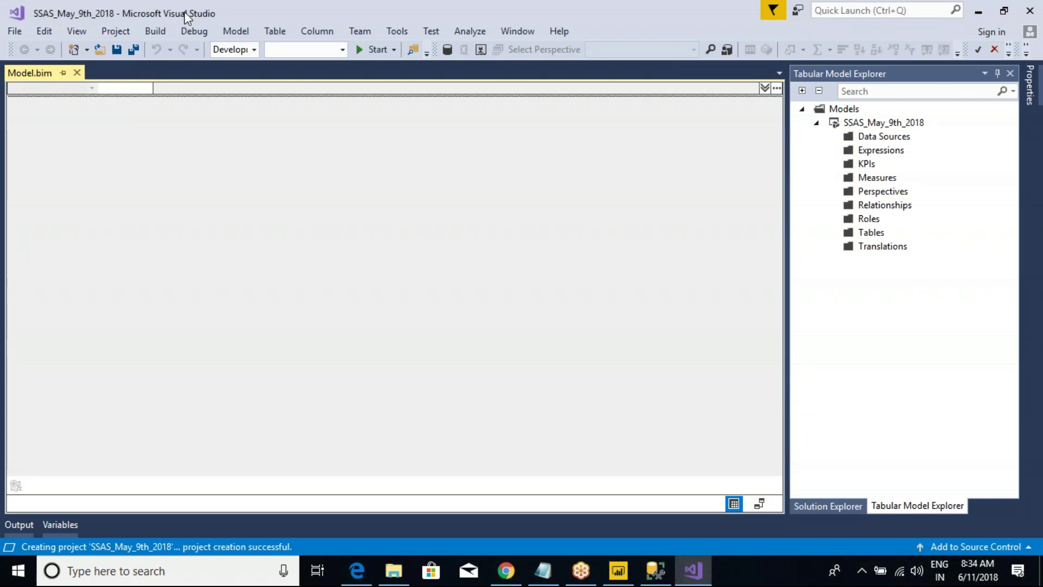
Point out the new project's title and look through the Build, Project and View commands
mouse_move(17, 2)
mouse_down()
mouse_move(113, 28)
mouse_move(193, 8)
mouse_up()
mouse_move(790, 67)
mouse_down()
mouse_move(917, 61)
mouse_move(918, 91)
mouse_move(786, 91)
mouse_up()
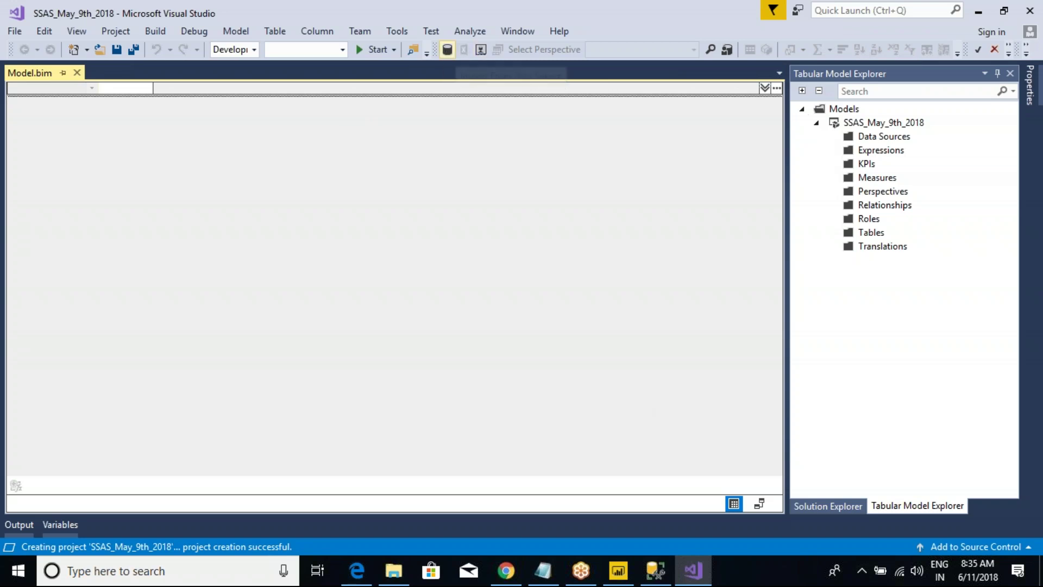
click(157, 32)
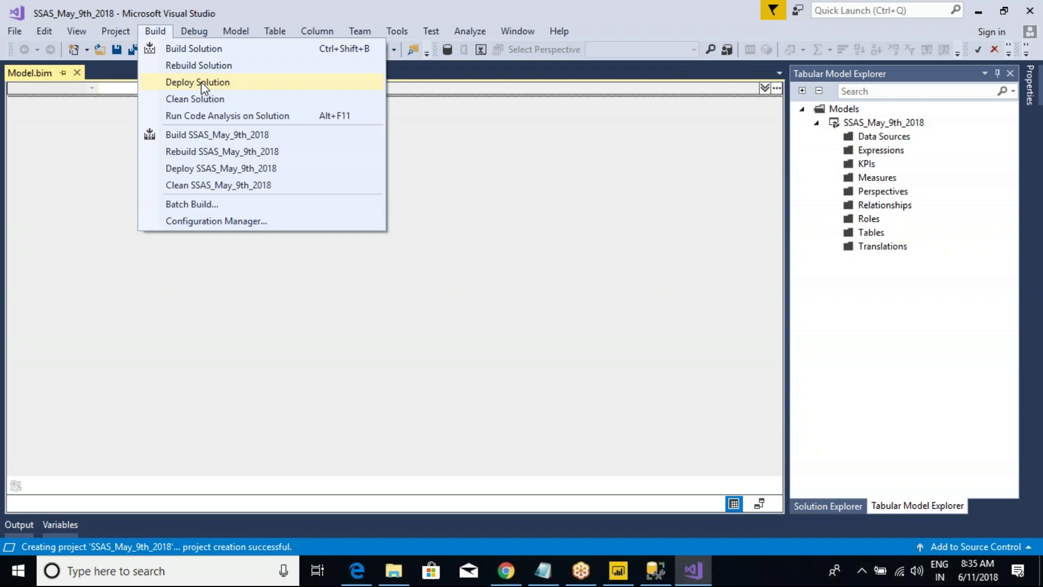
click(115, 33)
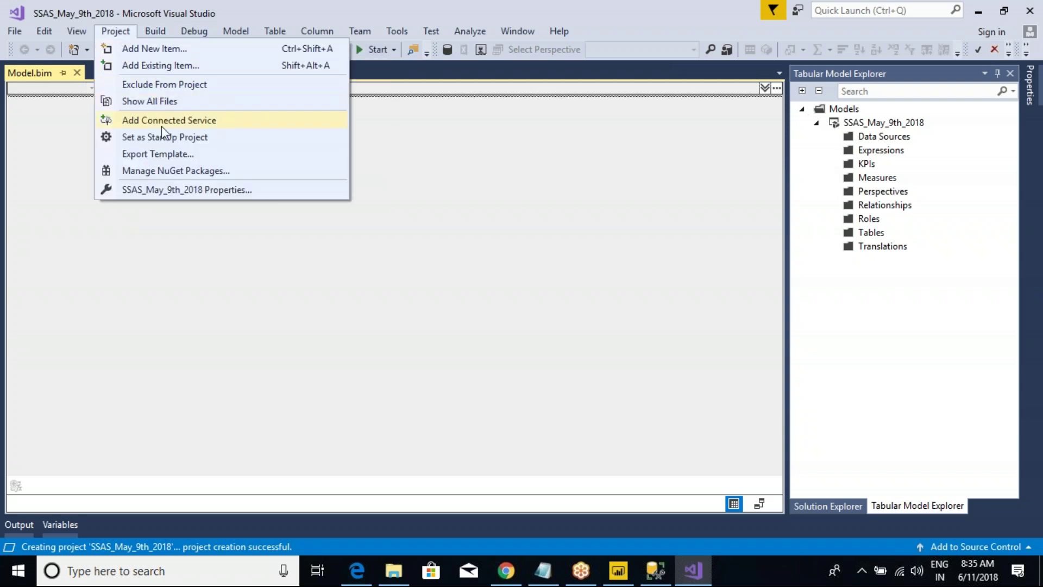
click(80, 33)
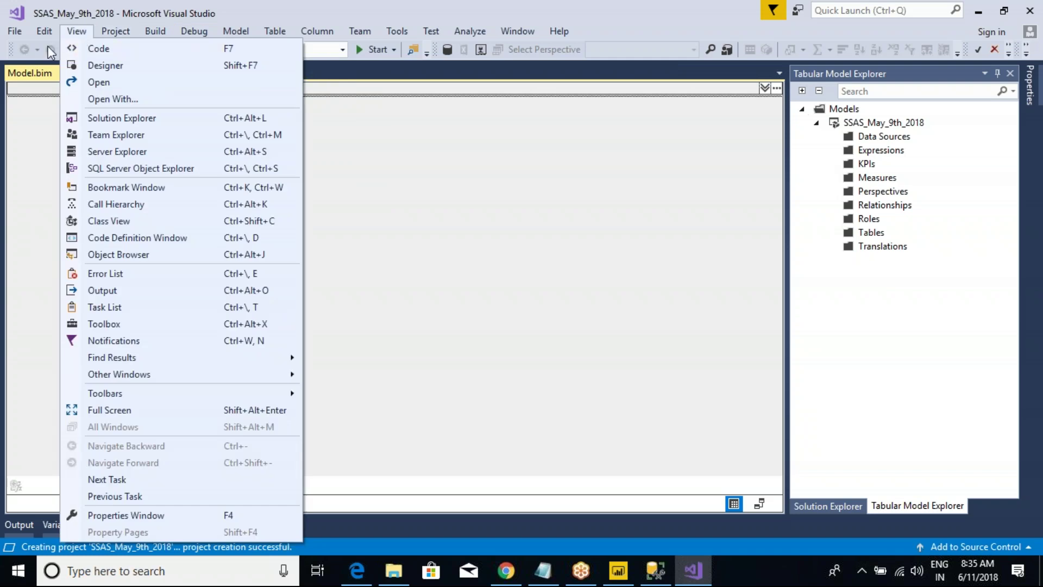
click(417, 185)
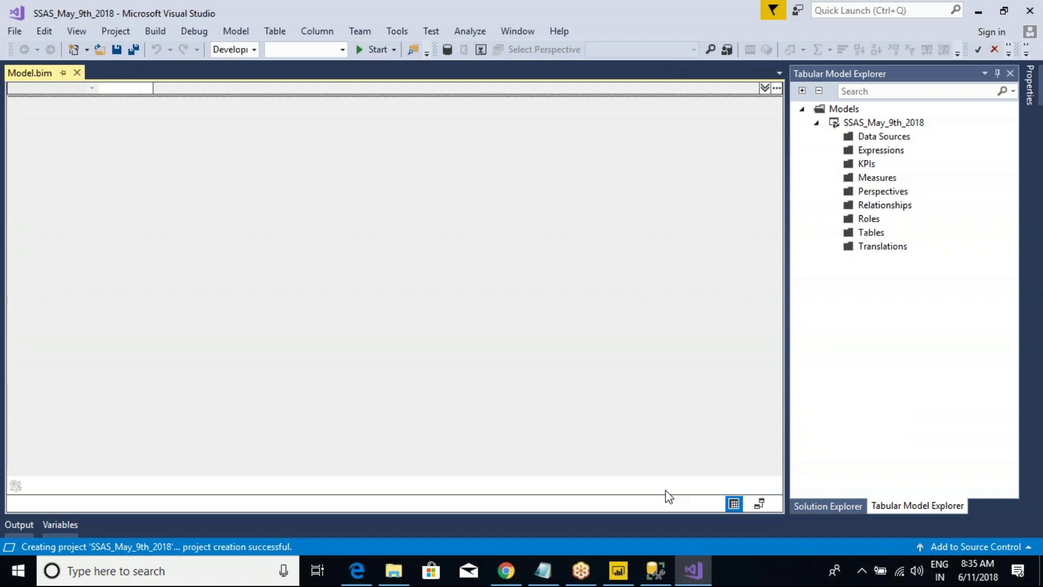
Switch to Power BI Desktop, point out the report canvas, Get Data and field list, view the table relationships, and return to Visual Studio
mouse_move(657, 574)
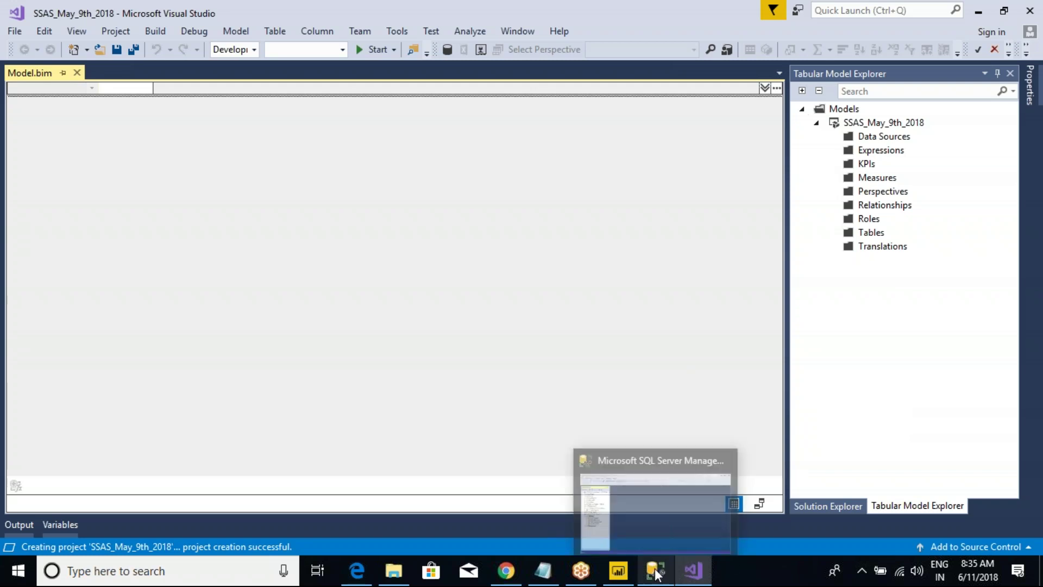
mouse_move(618, 572)
click(600, 528)
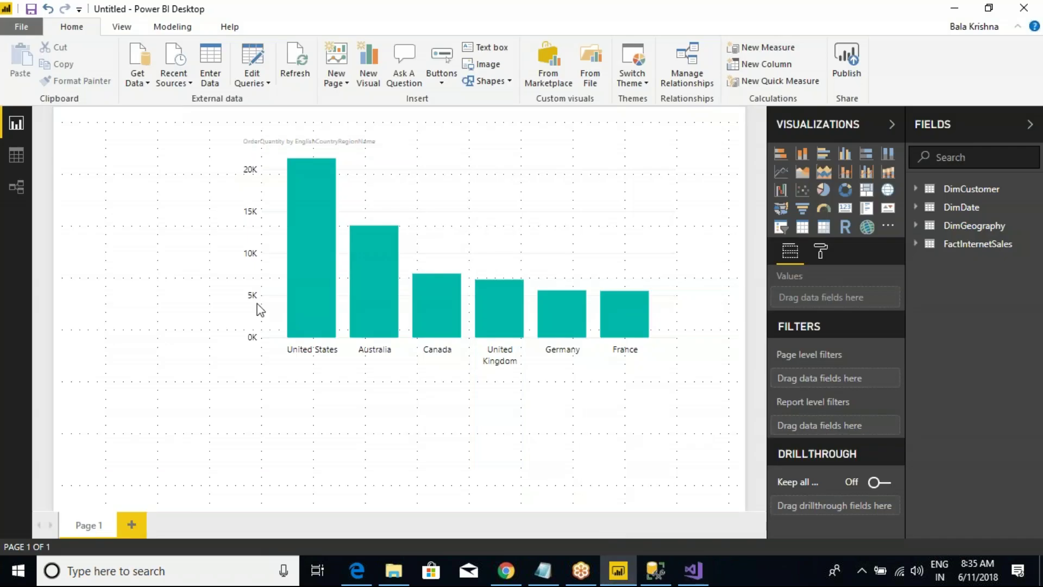
mouse_move(163, 133)
mouse_down()
mouse_move(524, 361)
mouse_move(548, 397)
mouse_up()
mouse_move(139, 83)
mouse_down()
mouse_move(132, 126)
mouse_move(142, 122)
mouse_up()
click(125, 126)
mouse_move(889, 168)
mouse_down()
mouse_move(910, 213)
mouse_move(1008, 291)
mouse_up()
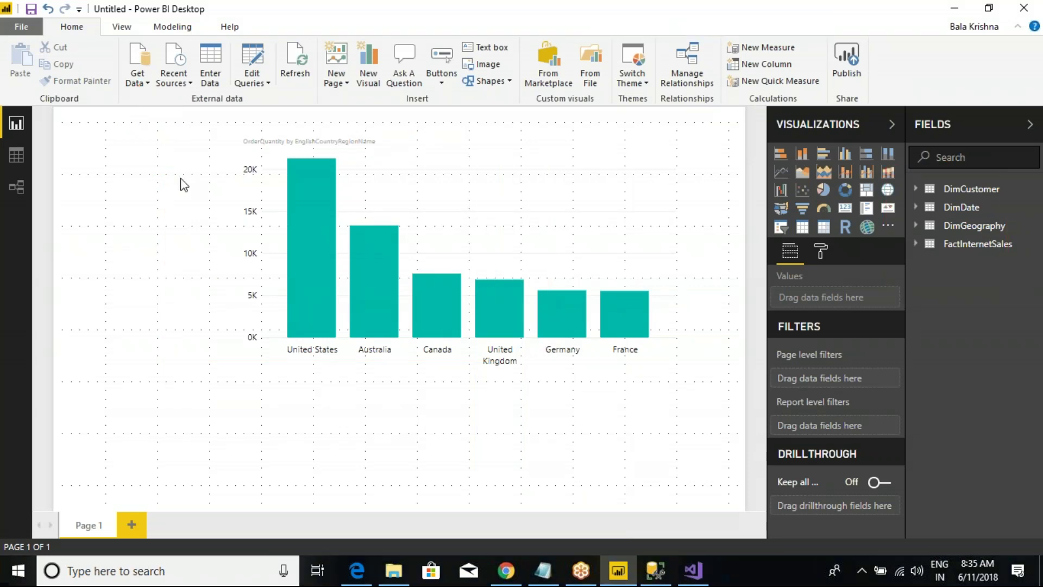
click(16, 187)
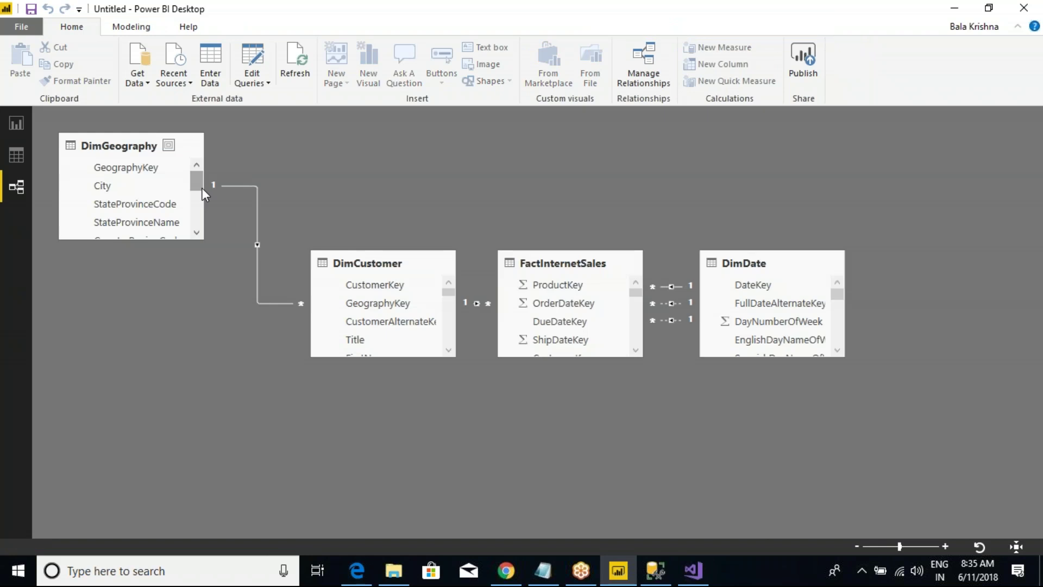
key(alt+Tab)
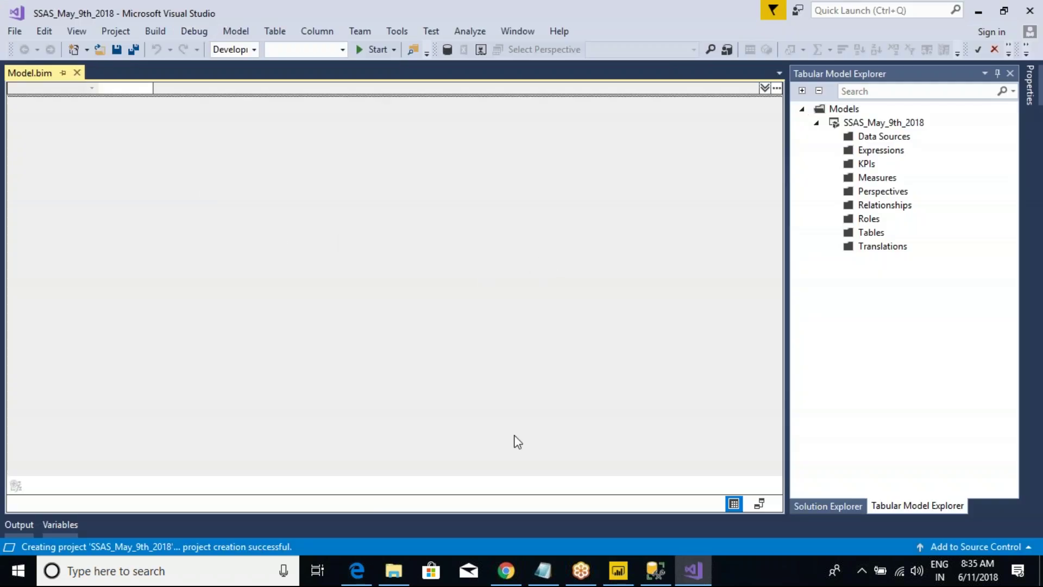
Switch to Power BI Desktop to view the table relationships, return to Visual Studio and select the model's Data Sources folder
click(618, 571)
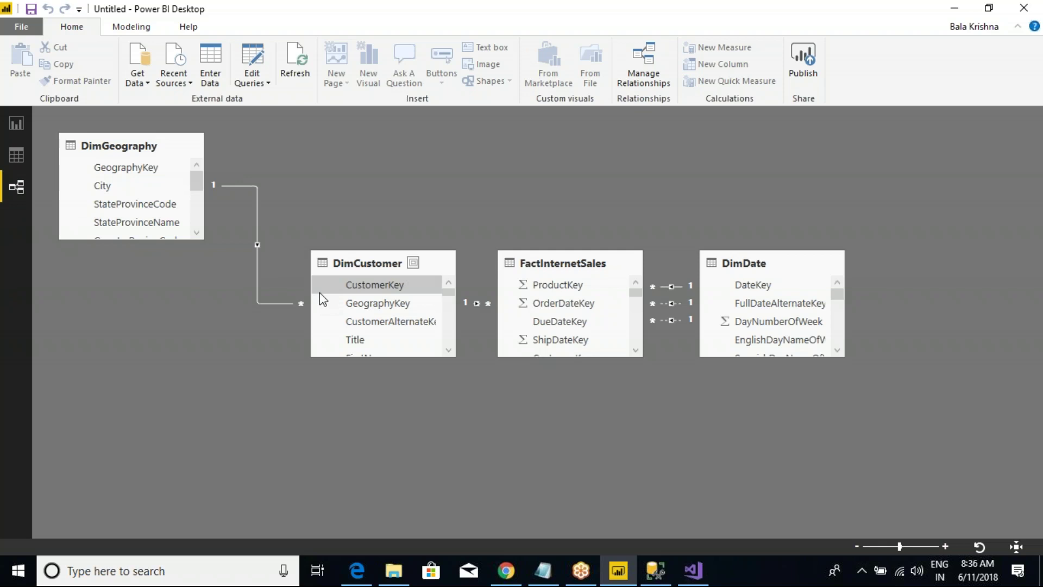
key(alt+Tab)
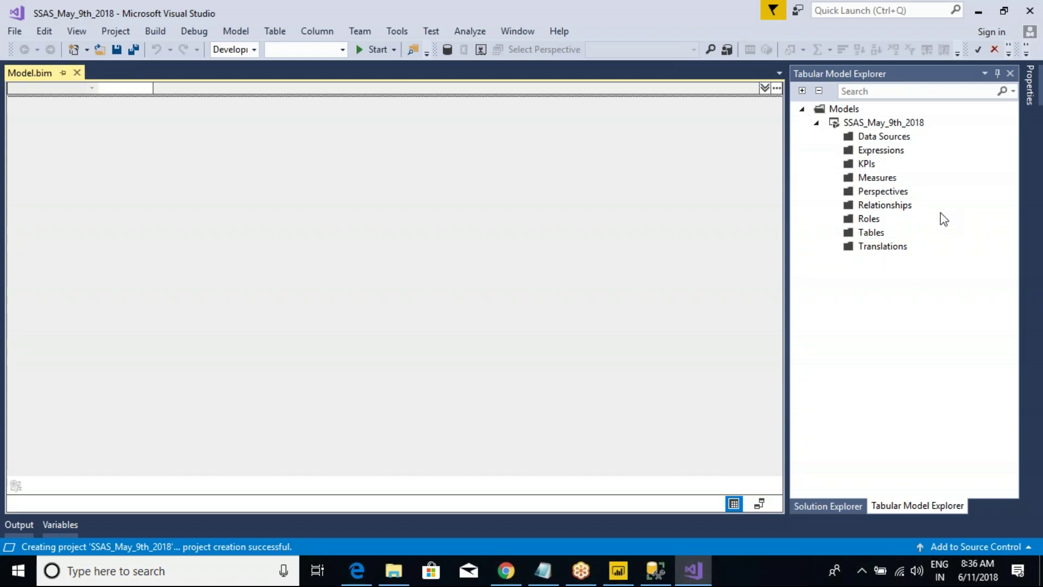
click(883, 137)
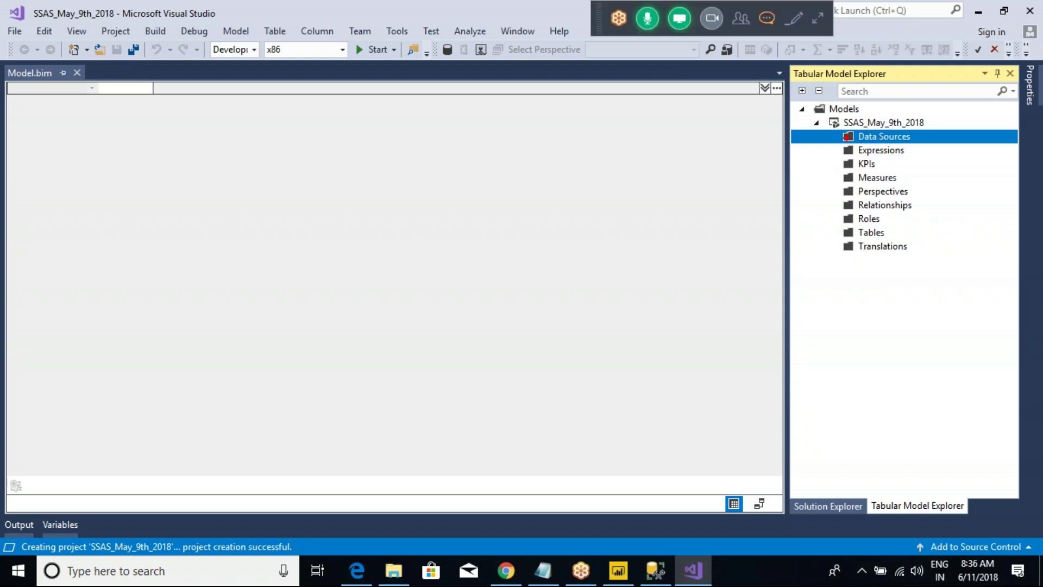
Draw three tall red rectangles side by side over the empty model area as an architecture sketch
mouse_move(864, 137)
mouse_down()
mouse_move(655, 277)
mouse_move(647, 262)
mouse_move(646, 273)
mouse_move(702, 284)
mouse_up()
mouse_move(430, 277)
mouse_down()
mouse_move(435, 302)
mouse_move(403, 333)
mouse_move(452, 281)
mouse_move(486, 313)
mouse_up()
key(Escape)
drag(150, 184, 229, 325)
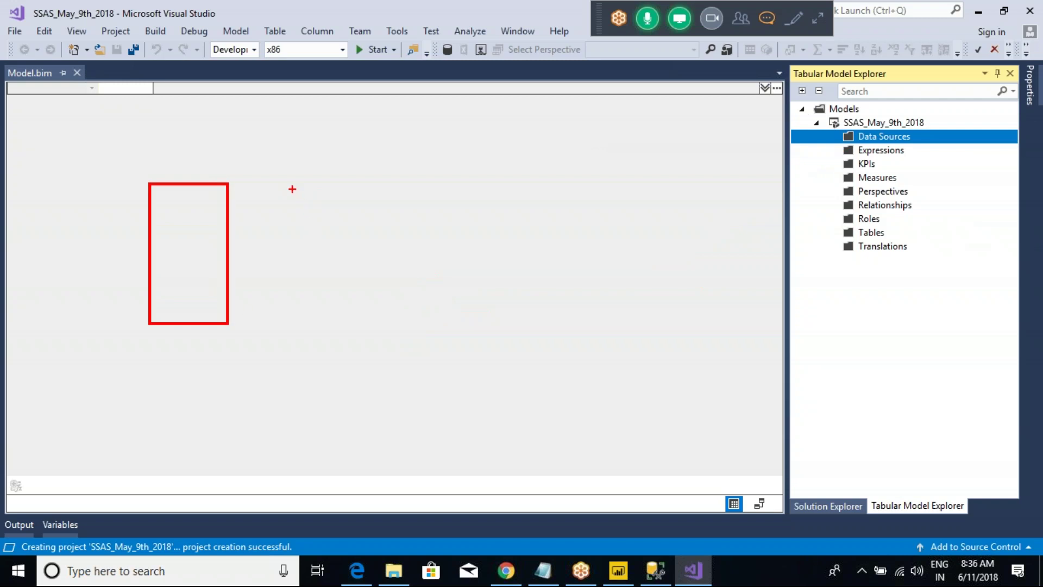
drag(291, 186, 369, 325)
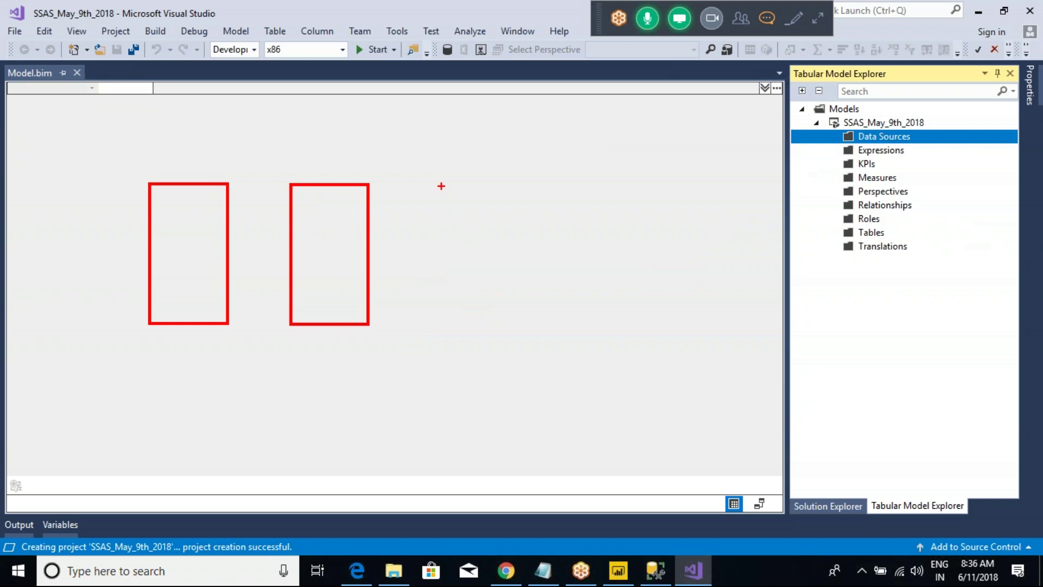
mouse_move(441, 184)
mouse_down()
mouse_move(518, 338)
mouse_move(526, 325)
mouse_up()
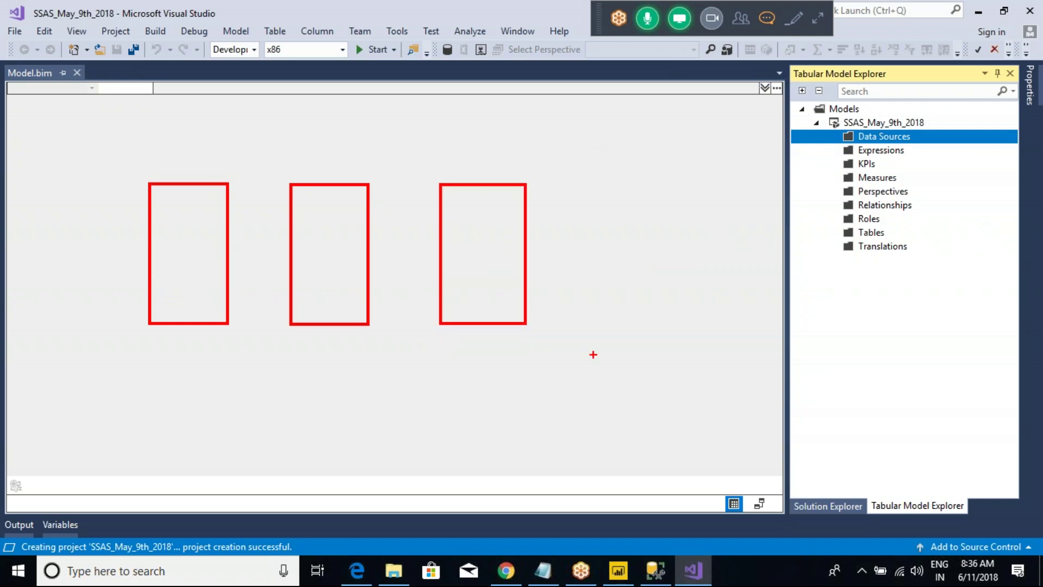
Label the sketched boxes SQL, SSA and PBI, connect them with arrows and draw a direct arc from SQL to PBI
mouse_move(163, 150)
mouse_down()
mouse_move(162, 179)
mouse_move(182, 158)
mouse_move(189, 180)
mouse_move(205, 164)
mouse_move(227, 167)
mouse_up()
mouse_move(188, 239)
mouse_down()
mouse_move(277, 240)
mouse_move(266, 251)
mouse_up()
mouse_move(317, 231)
mouse_down()
mouse_move(311, 252)
mouse_move(340, 257)
mouse_move(352, 231)
mouse_move(361, 252)
mouse_up()
drag(345, 248, 363, 248)
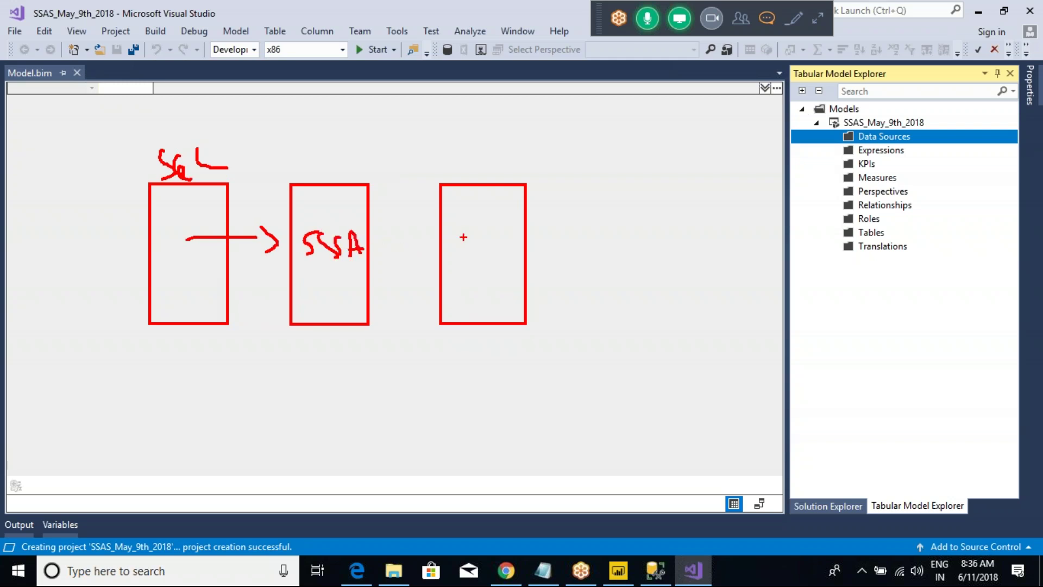
mouse_move(464, 232)
mouse_down()
mouse_move(481, 245)
mouse_move(497, 232)
mouse_move(483, 257)
mouse_up()
mouse_move(508, 234)
mouse_down()
mouse_move(484, 254)
mouse_move(490, 275)
mouse_up()
mouse_move(382, 247)
mouse_down()
mouse_move(471, 251)
mouse_move(459, 265)
mouse_up()
mouse_move(204, 193)
mouse_down()
mouse_move(211, 146)
mouse_move(228, 133)
mouse_move(272, 115)
mouse_move(398, 115)
mouse_move(452, 142)
mouse_move(463, 166)
mouse_move(447, 166)
mouse_move(471, 173)
mouse_move(472, 162)
mouse_move(469, 180)
mouse_move(439, 189)
mouse_move(438, 289)
mouse_move(535, 249)
mouse_move(497, 235)
mouse_up()
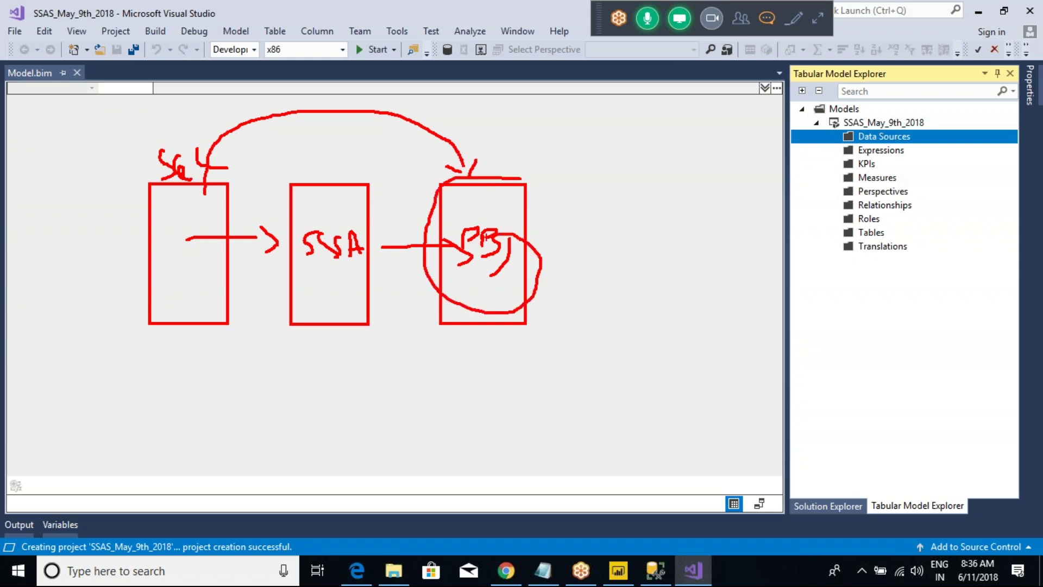
Mark the PBI box, draw a path from the SQL box to below the SSA box and circle the SSA label
drag(537, 140, 536, 179)
drag(546, 179, 553, 174)
mouse_move(183, 315)
mouse_down()
mouse_move(181, 355)
mouse_move(255, 379)
mouse_move(329, 356)
mouse_up()
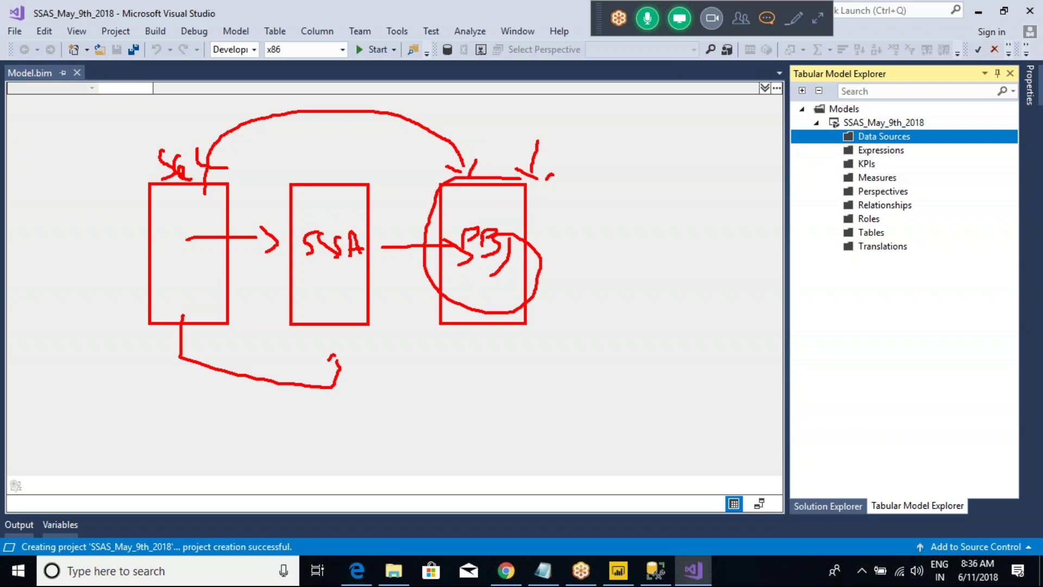
mouse_move(340, 213)
mouse_down()
mouse_move(316, 300)
mouse_move(360, 250)
mouse_up()
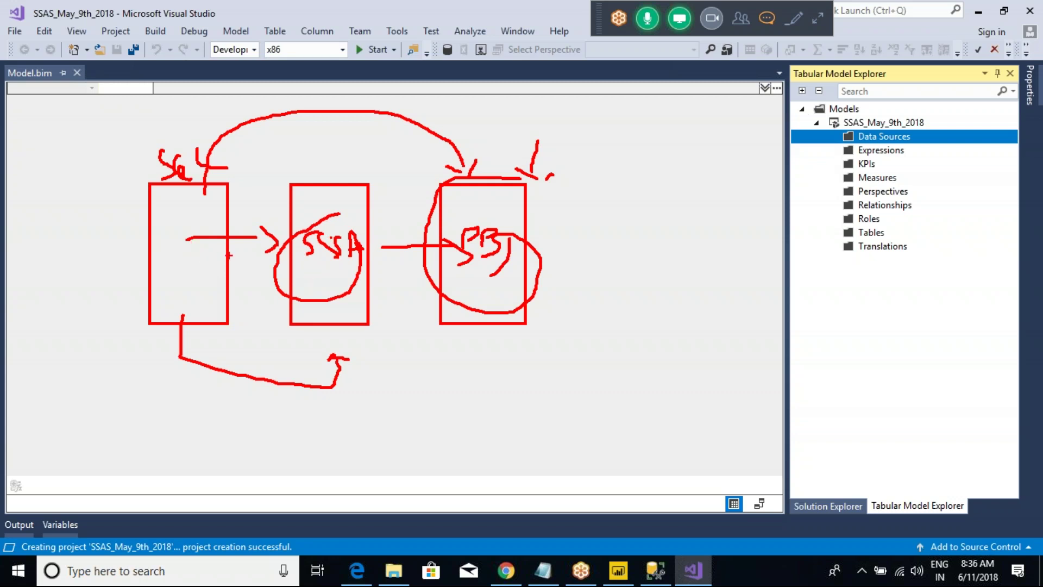
key(alt+Tab)
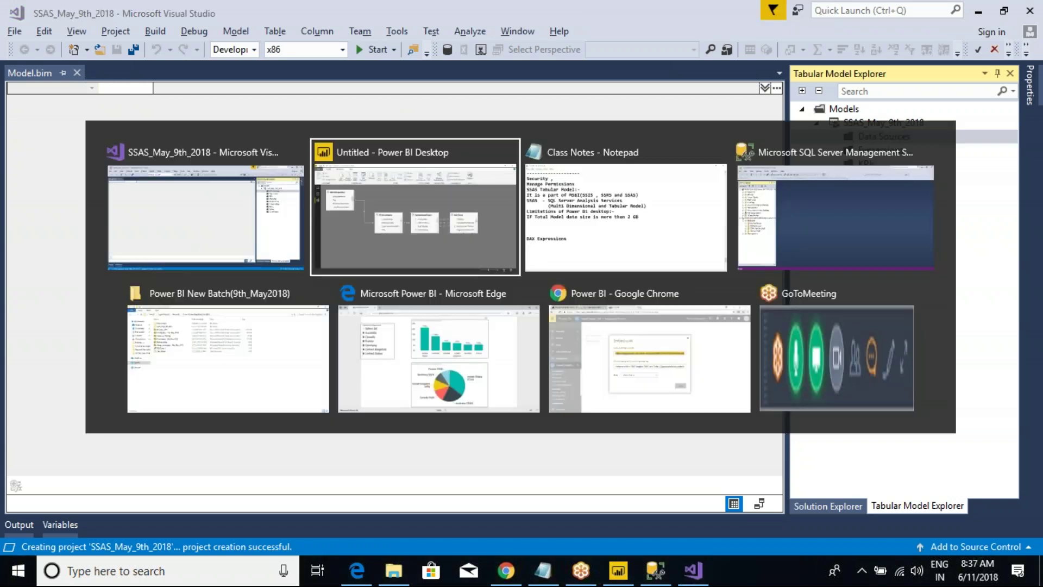
key(alt+Tab)
key(alt+Tab)
key(alt+Tab)
key(alt+Tab)
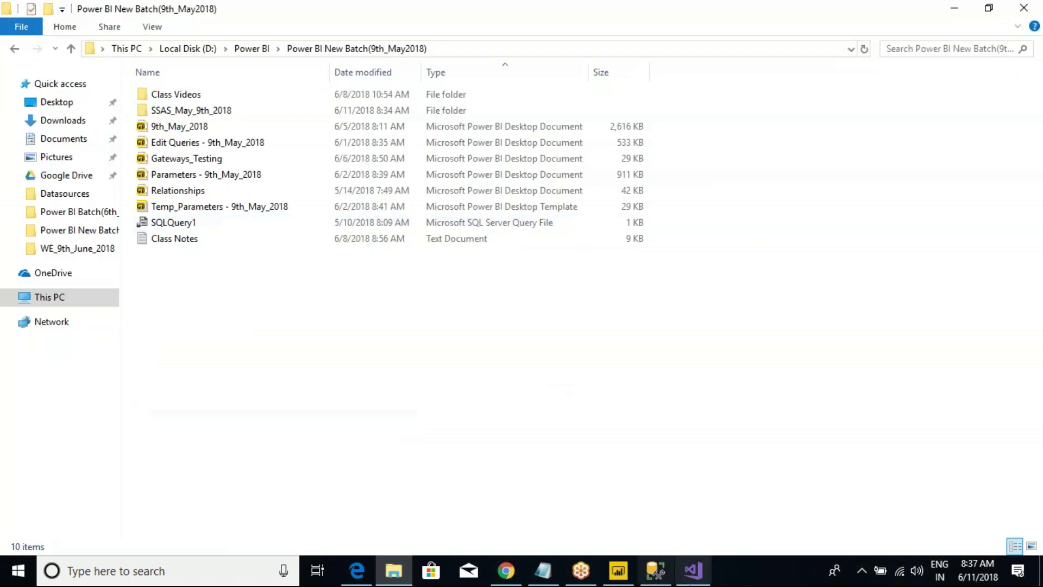
click(692, 571)
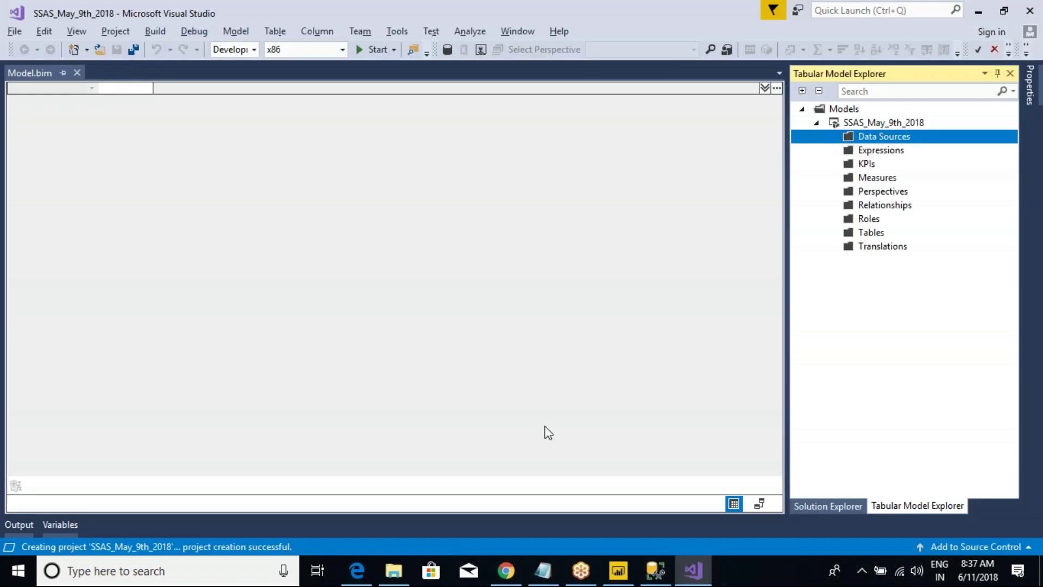
Start an import from a data source for the model and frame the Get Data dialog with an annotation
right_click(897, 138)
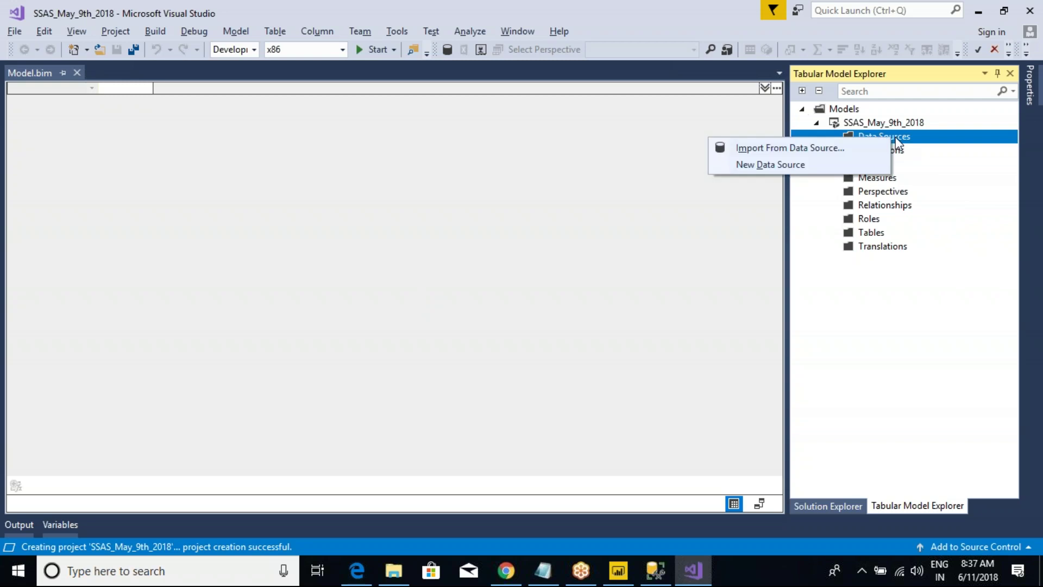
click(771, 149)
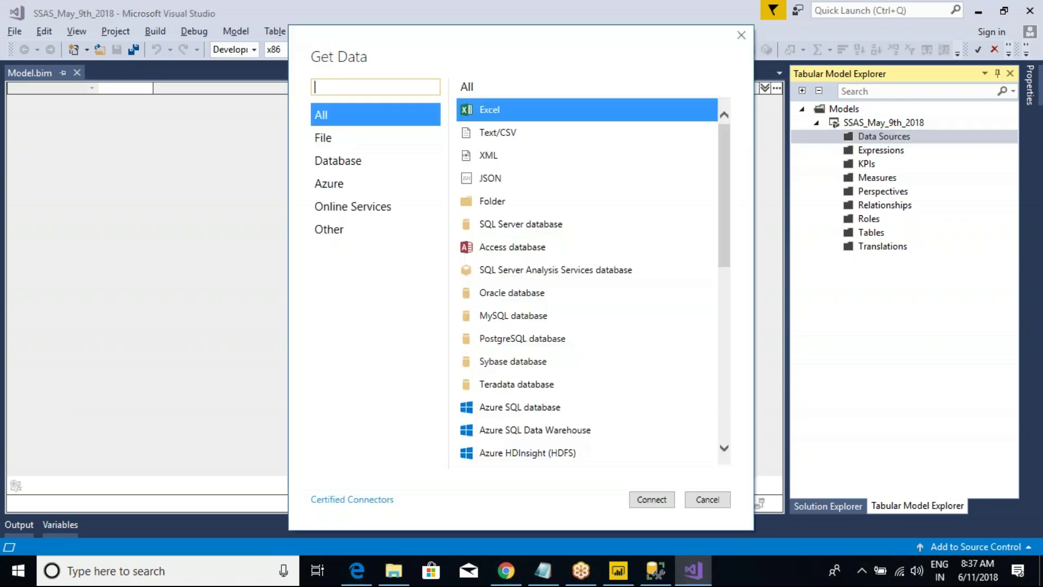
drag(423, 42, 274, 85)
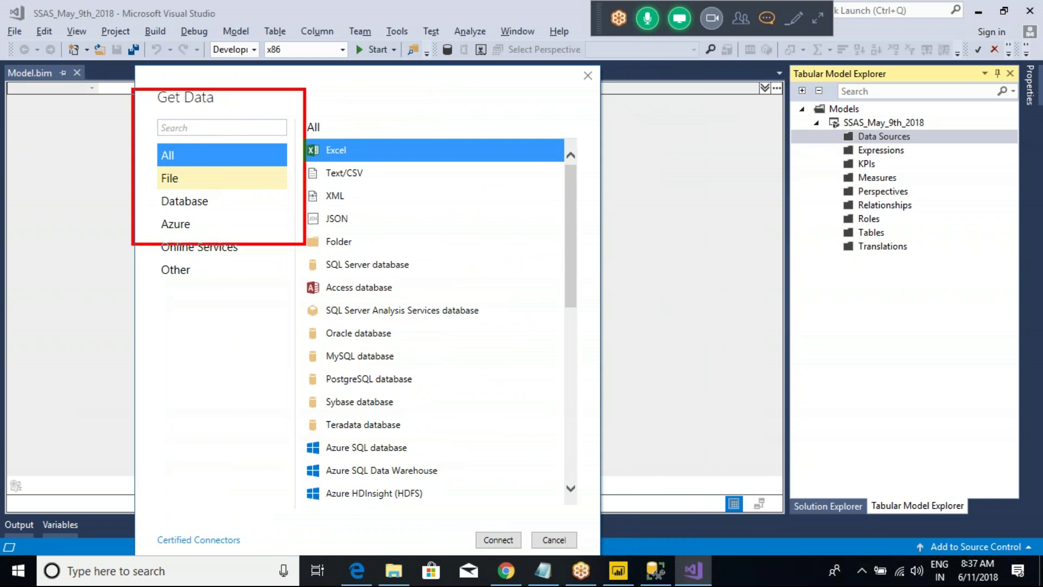
mouse_move(468, 383)
mouse_down()
mouse_move(576, 502)
mouse_move(571, 535)
mouse_up()
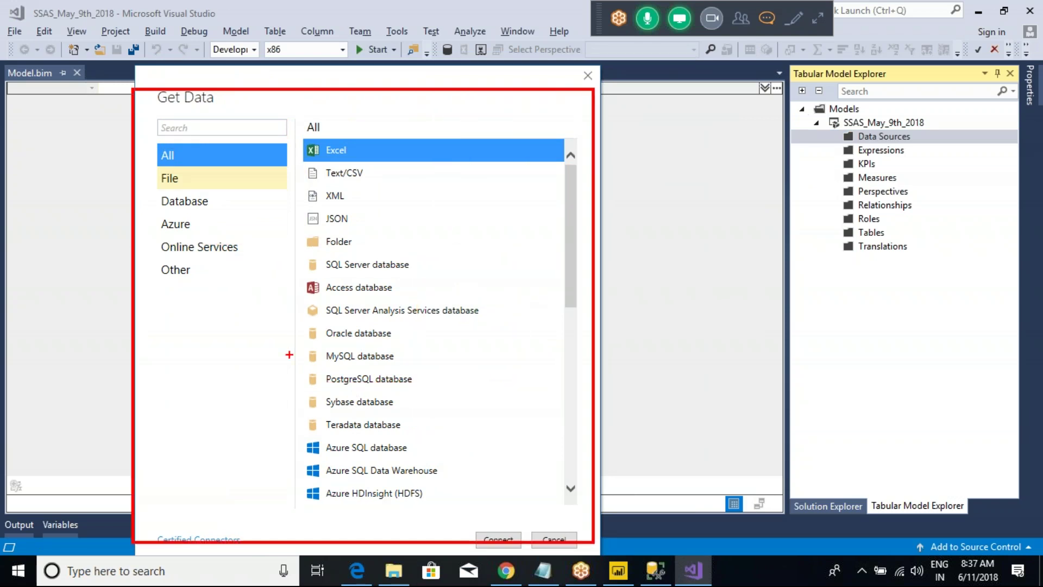
key(Escape)
Look through the File, Database, Azure, Online Services and Other source categories and return to All
click(166, 182)
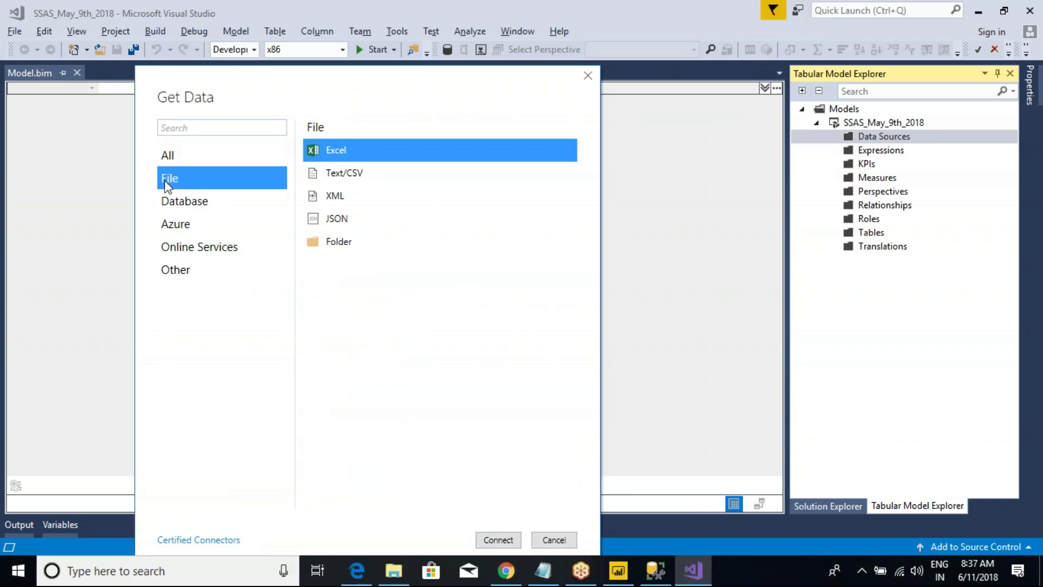
click(183, 206)
click(175, 224)
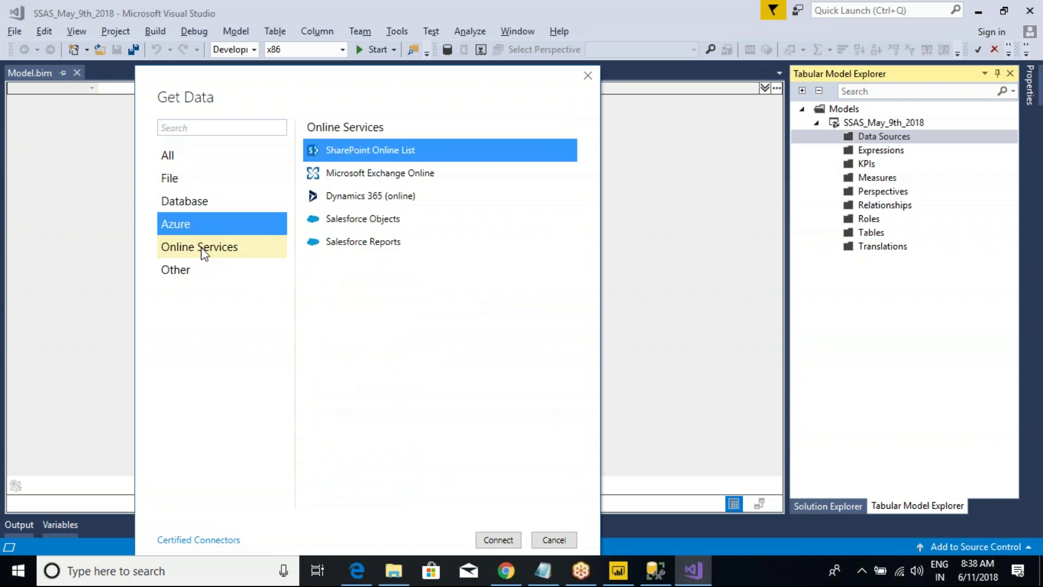
click(179, 271)
click(168, 157)
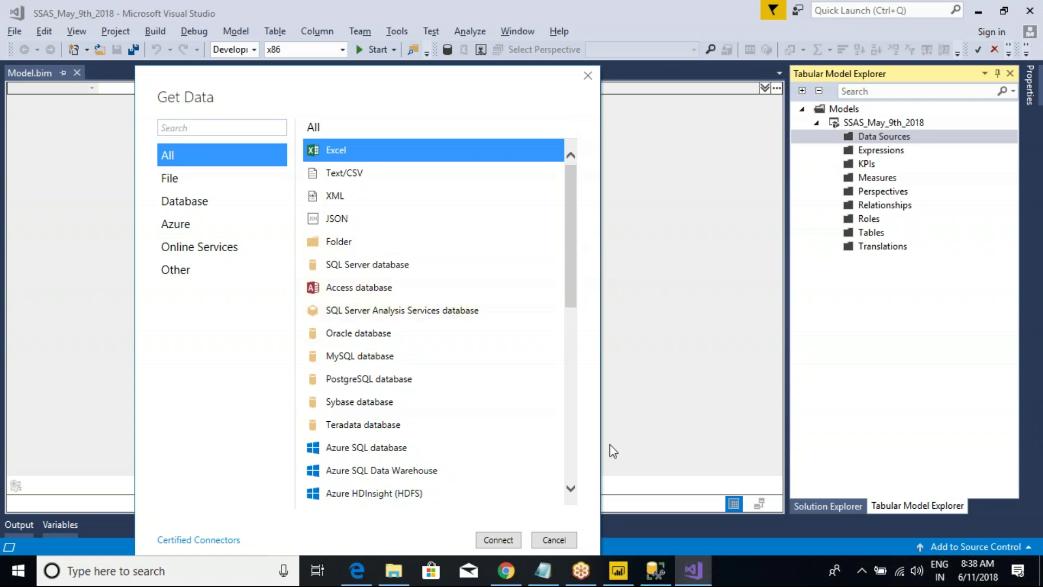
Switch to Power BI Desktop, view the Database sources in its full Get Data list and close the dialog
click(618, 570)
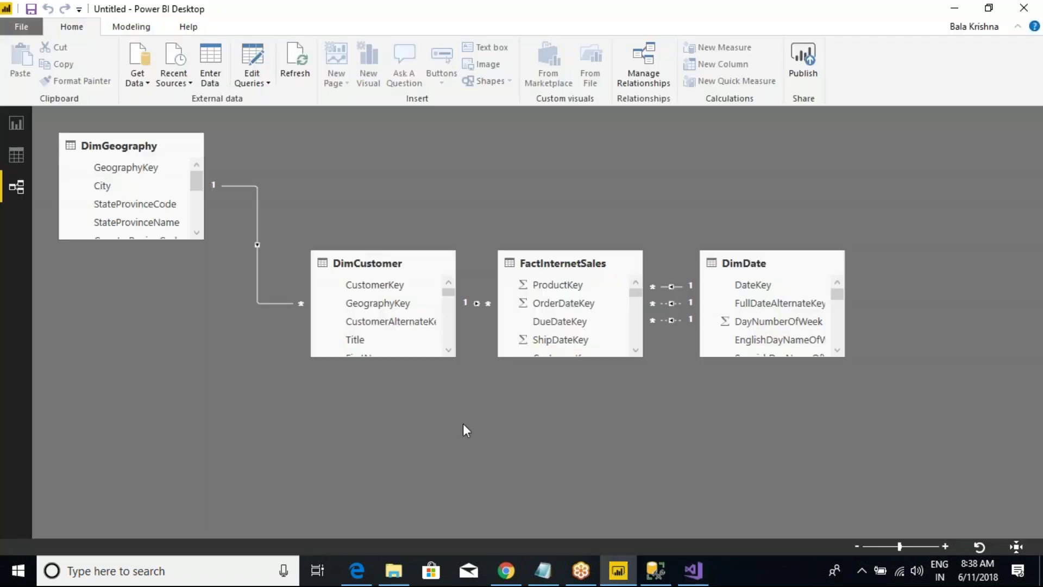
click(18, 125)
click(137, 82)
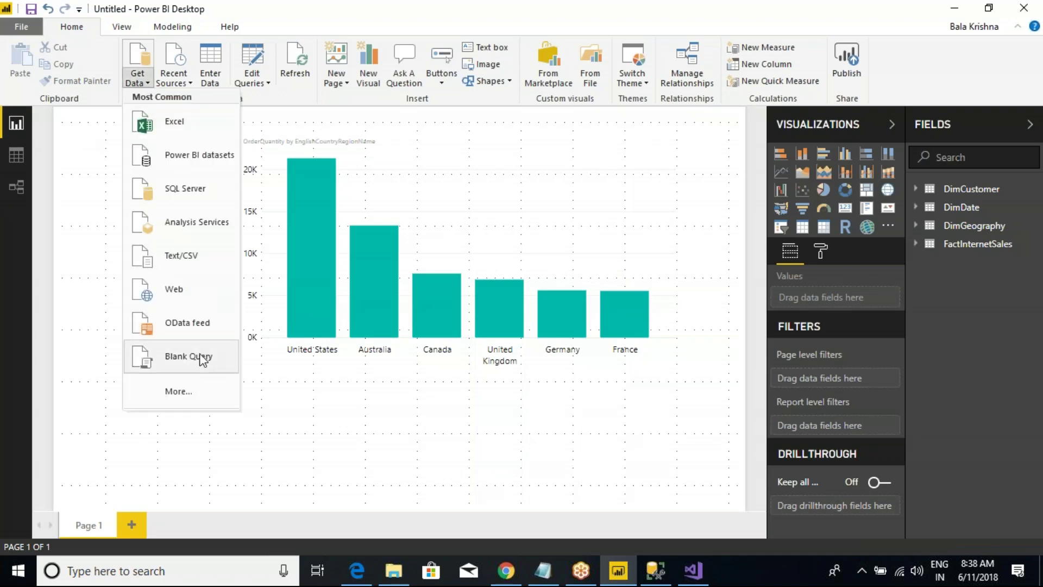
click(173, 391)
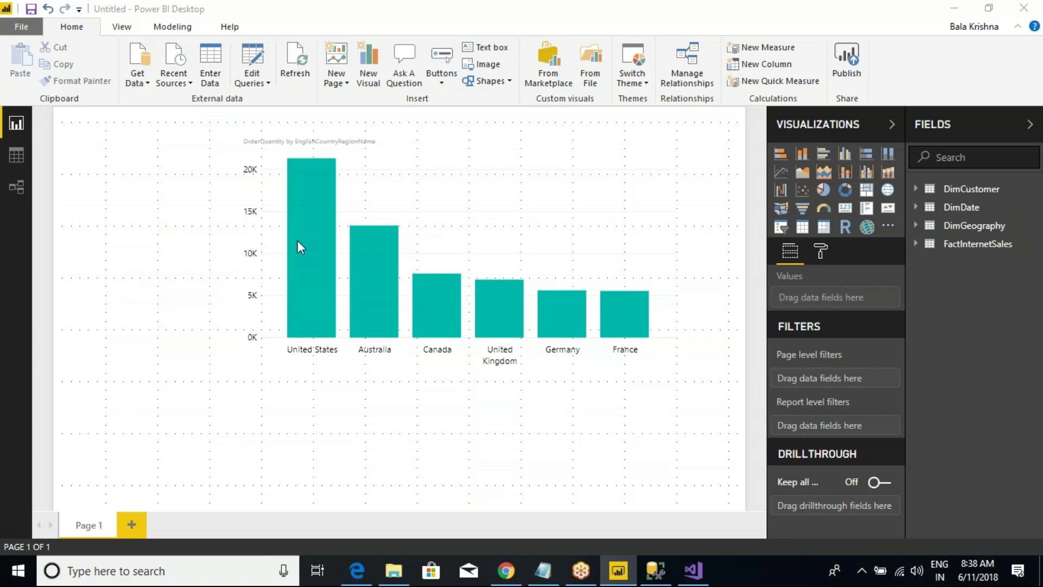
click(332, 139)
click(329, 160)
drag(340, 70, 243, 169)
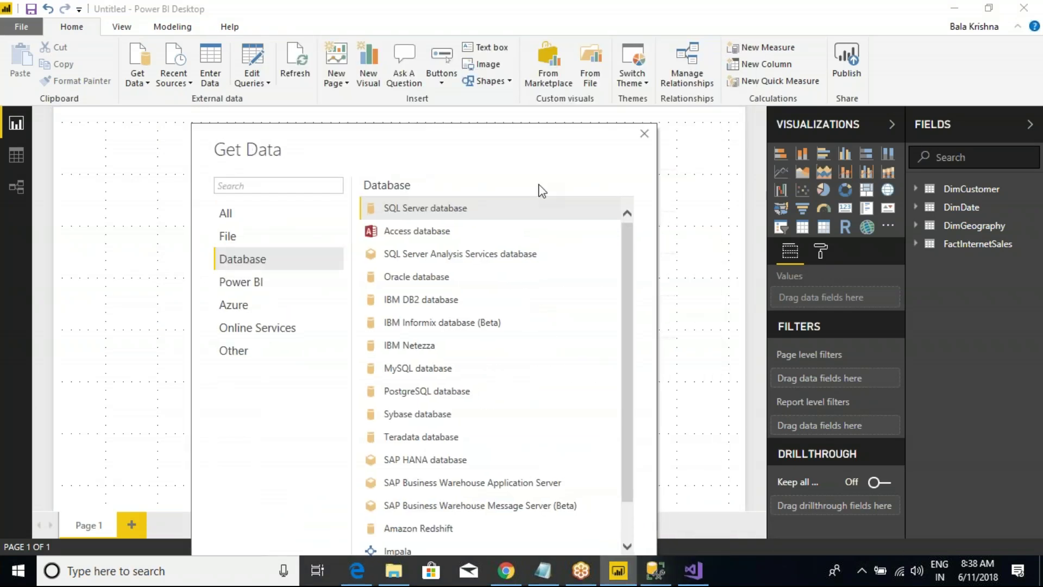
click(644, 136)
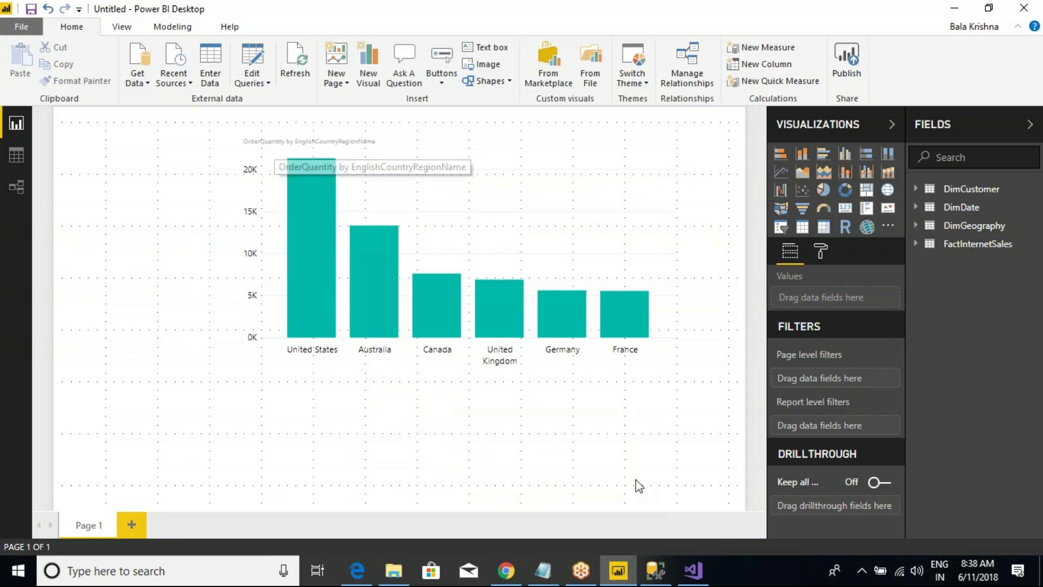
Alternate between Visual Studio and Power BI Desktop to compare them, closing Visual Studio's Get Data dialog and returning to the model
mouse_move(694, 572)
click(692, 508)
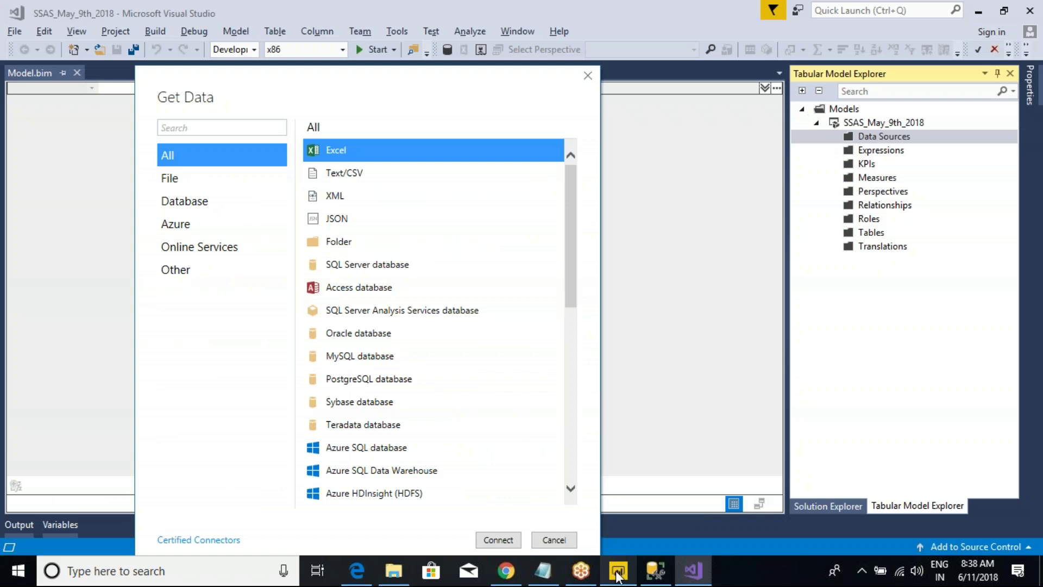
mouse_move(619, 573)
click(614, 519)
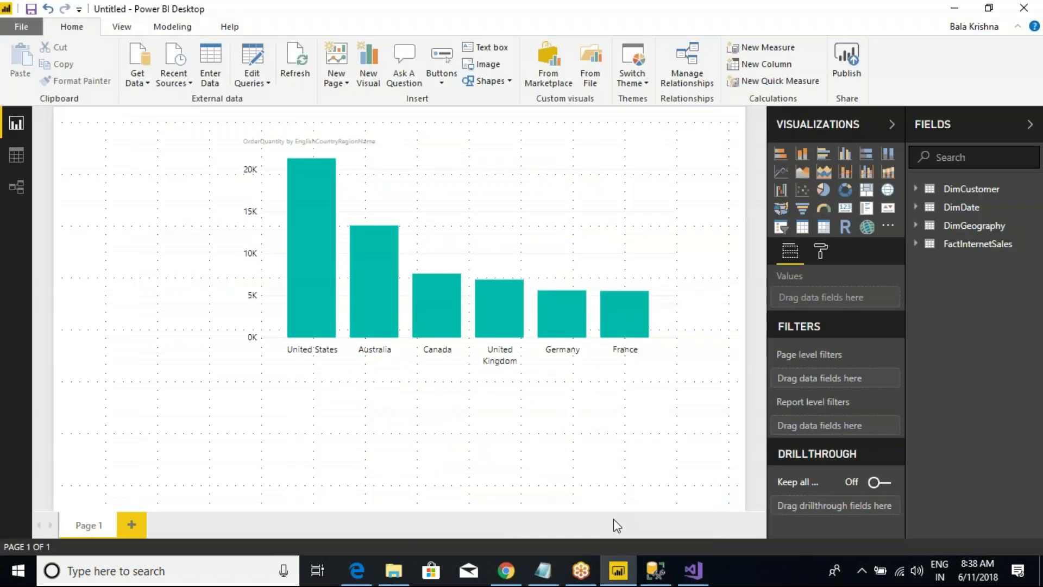
mouse_move(693, 570)
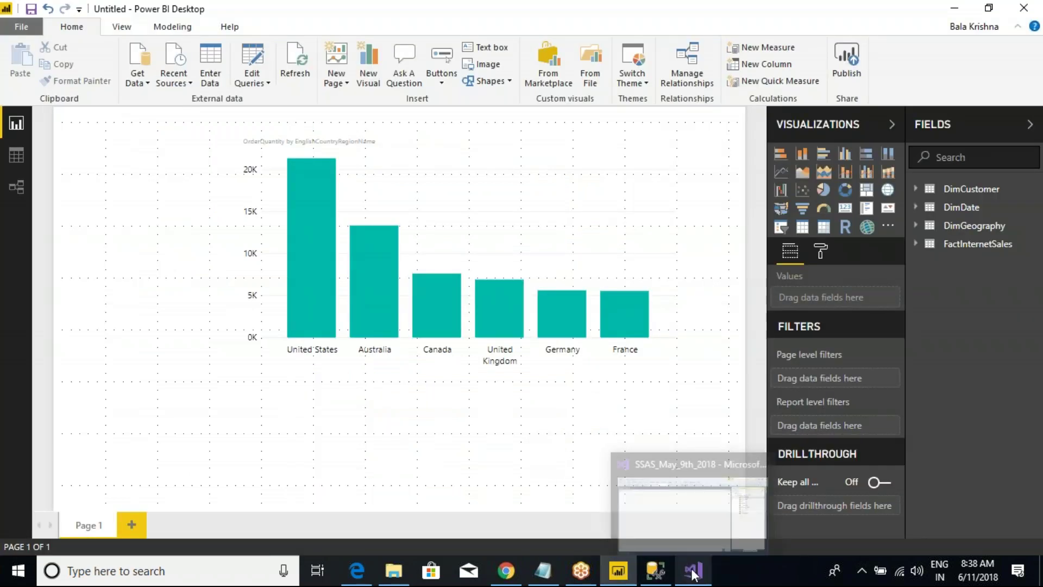
click(677, 519)
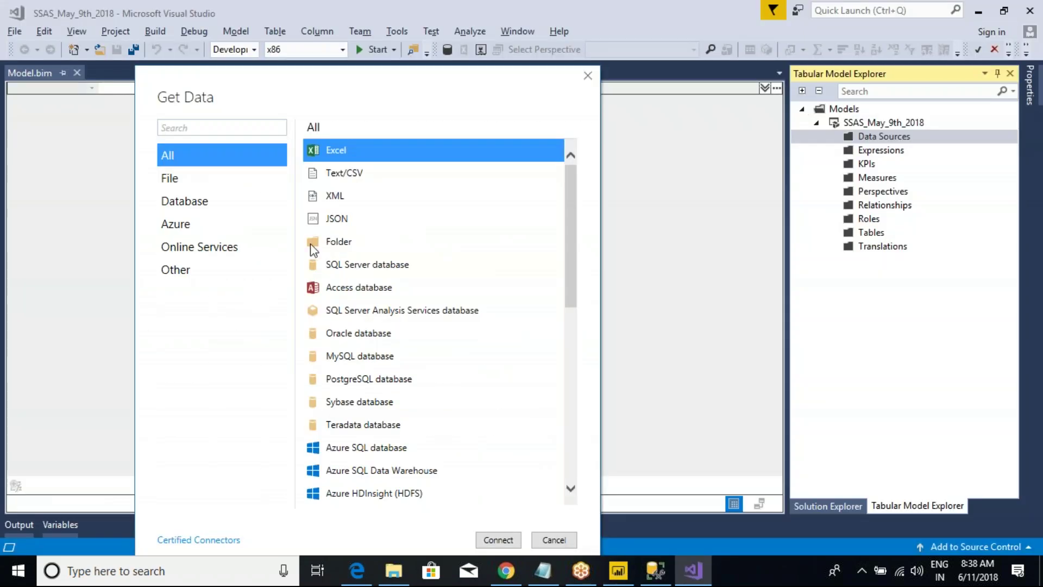
click(588, 77)
click(618, 570)
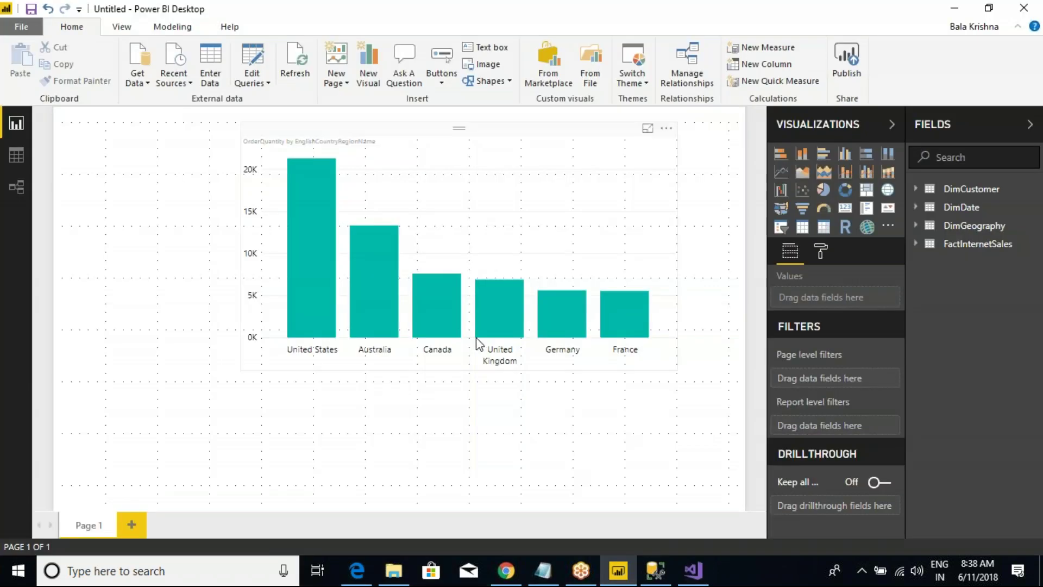
click(640, 514)
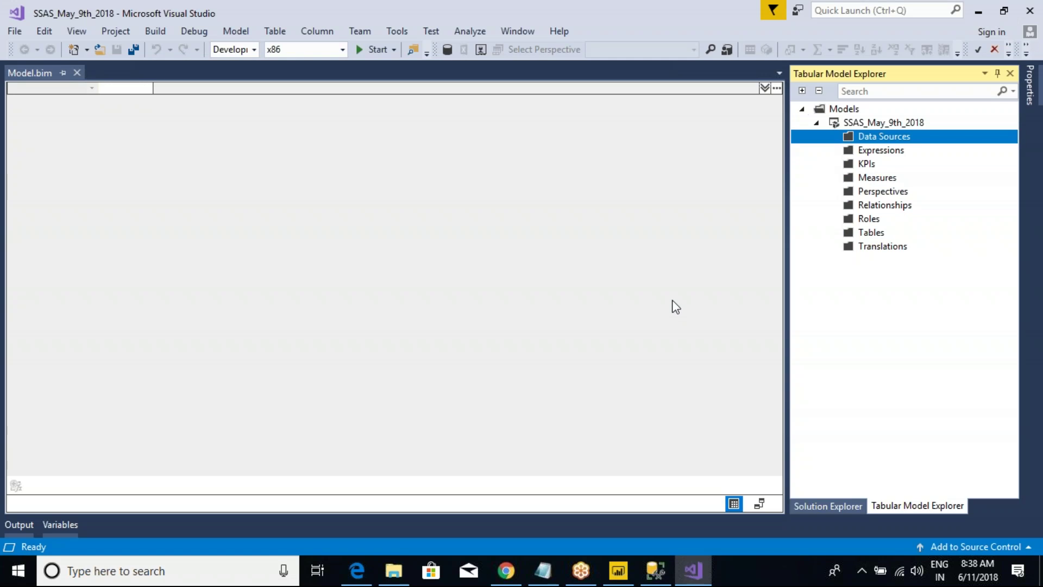
Start importing into the model from a SQL Server database, using nivrutha as the server
right_click(882, 139)
click(803, 142)
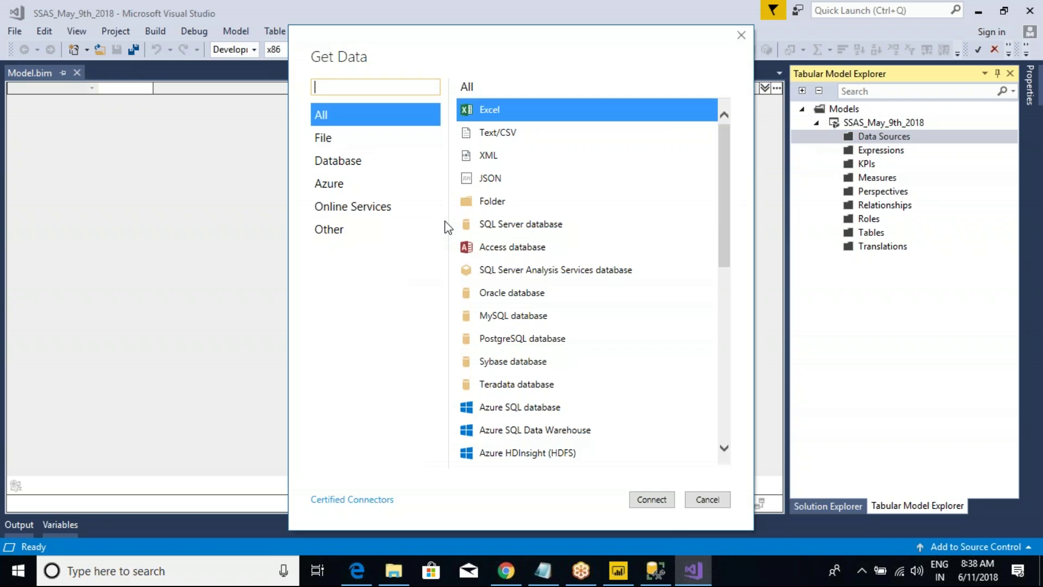
click(333, 161)
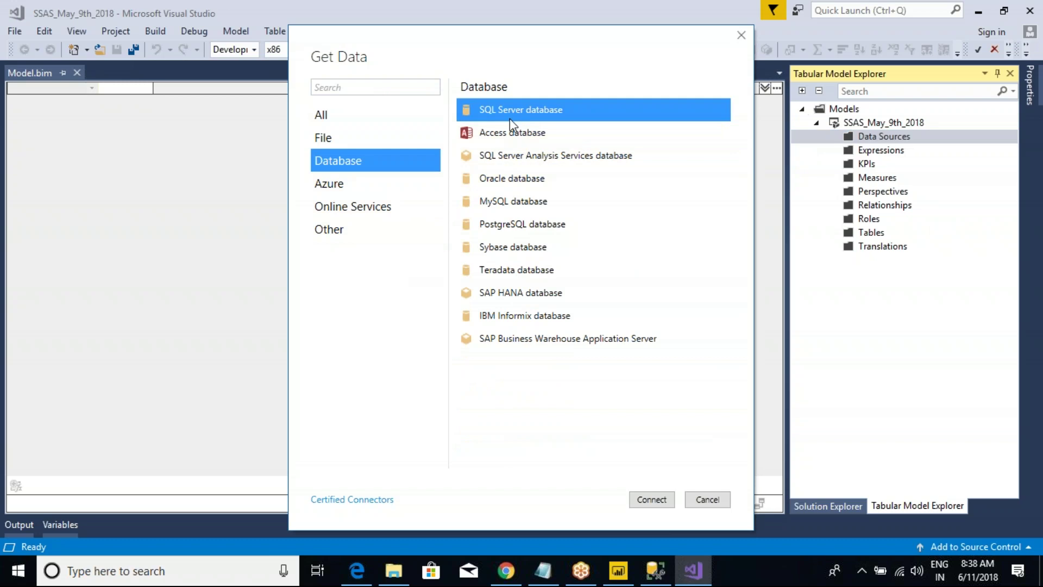
click(651, 499)
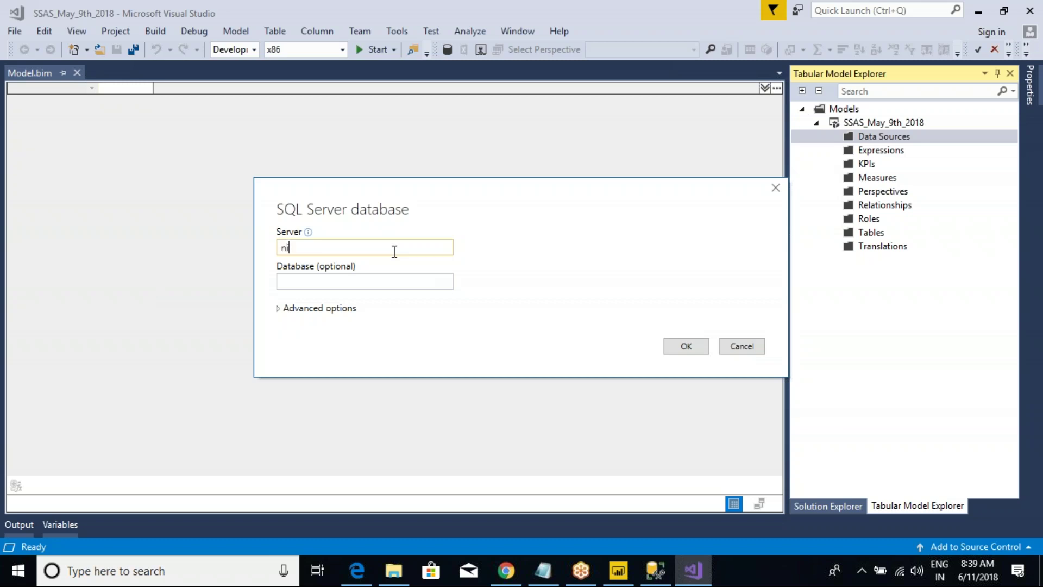
text(nivrutha)
click(680, 346)
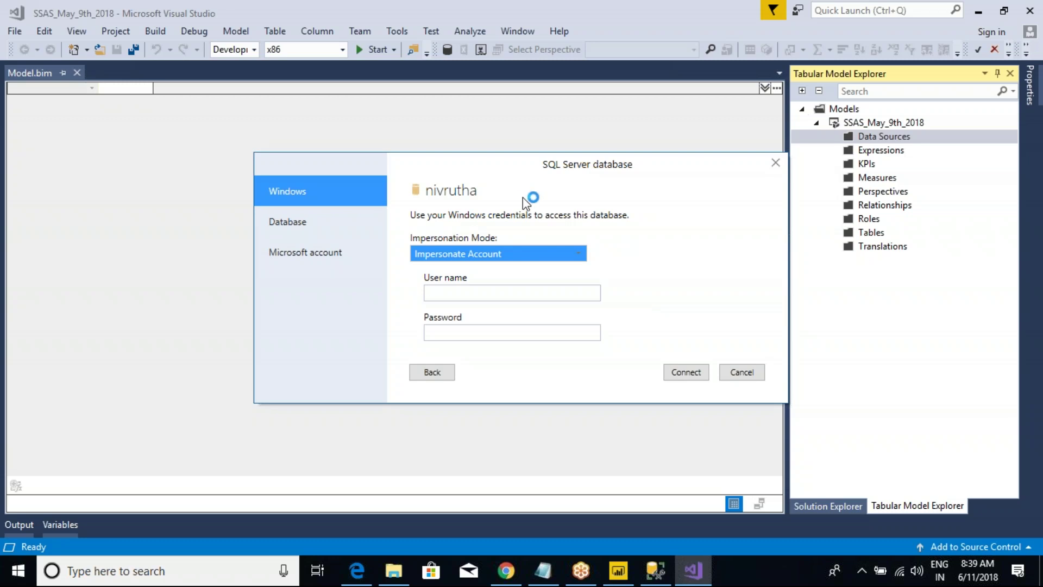
Review the Windows credentials dialog for the SQL Server connection, covering its Impersonate Account mode, user name and password fields
drag(505, 177, 367, 138)
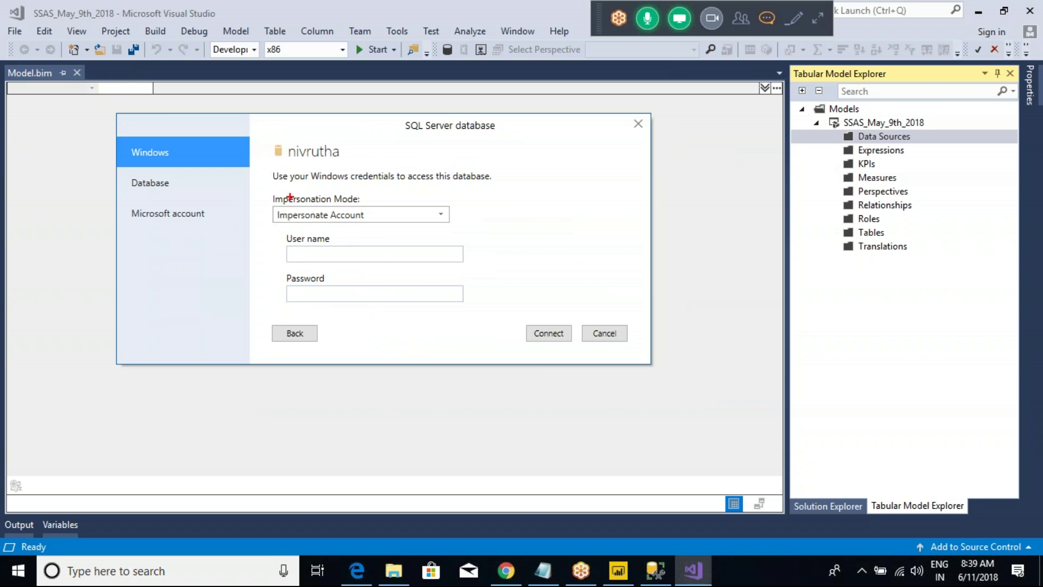
mouse_move(250, 141)
mouse_down()
mouse_move(472, 355)
mouse_move(629, 408)
mouse_up()
key(Escape)
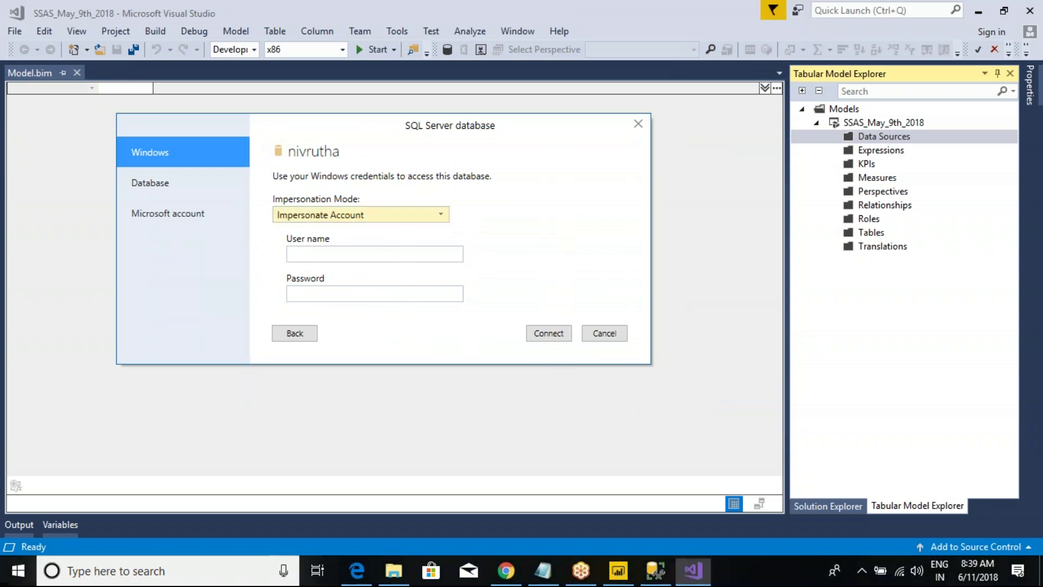
click(338, 215)
click(337, 213)
click(310, 254)
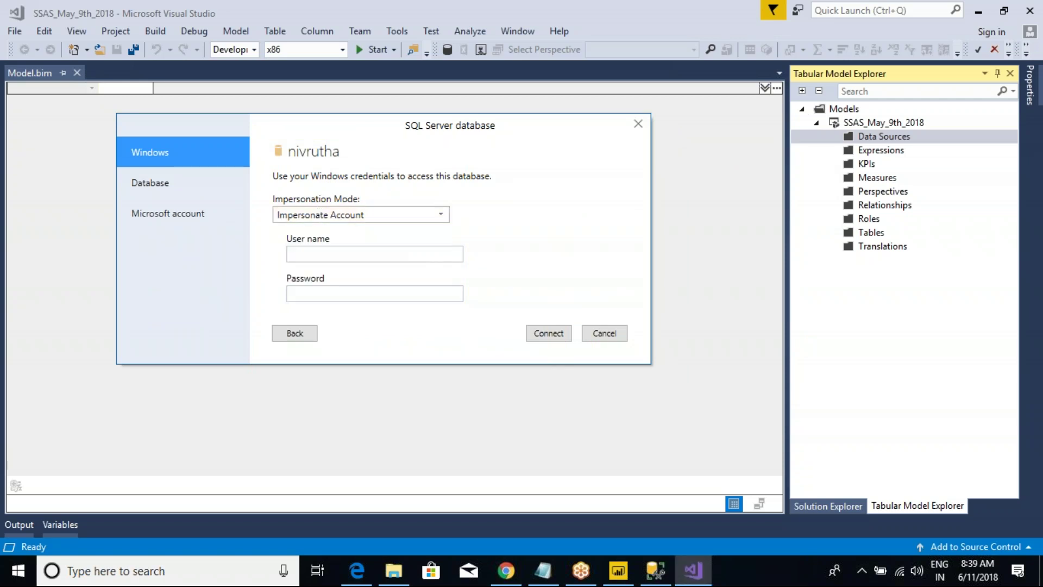
click(326, 293)
drag(132, 46, 728, 434)
mouse_move(396, 228)
mouse_down()
mouse_move(428, 206)
mouse_move(529, 179)
mouse_move(538, 195)
mouse_move(613, 206)
mouse_up()
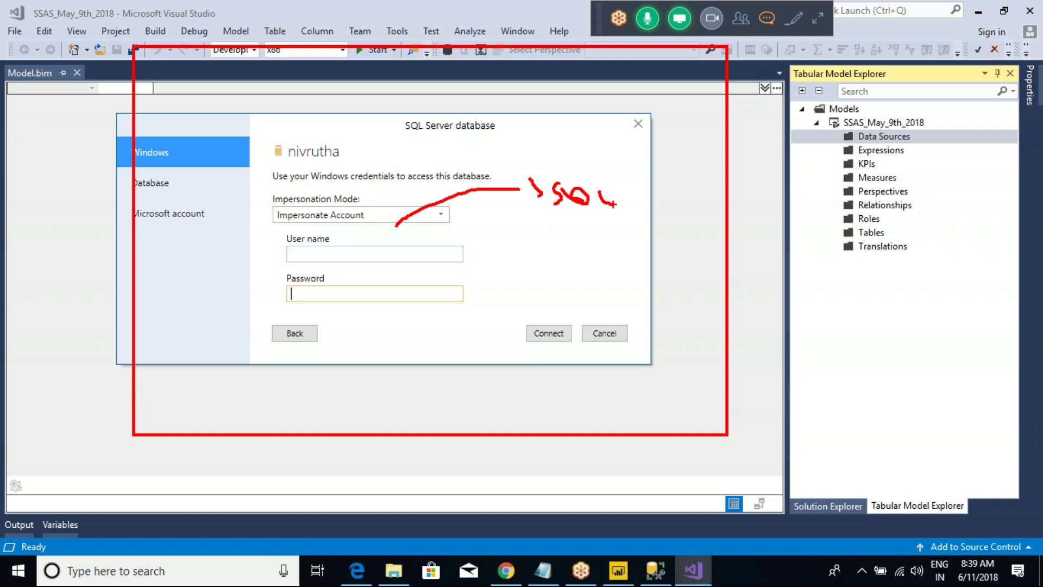
key(Escape)
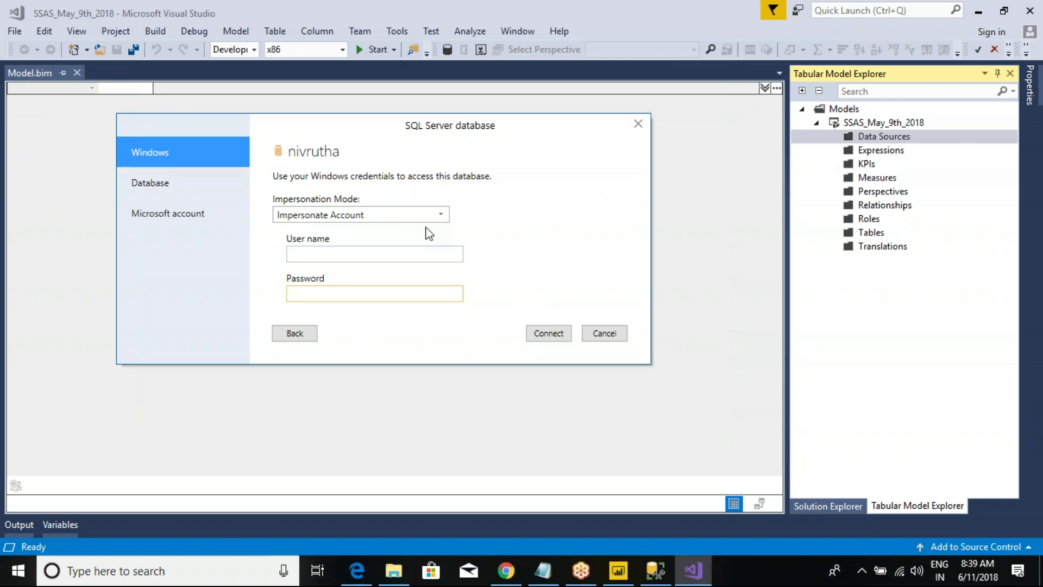
Connect to the SQL Server with Impersonate Account, entering the Windows account's user name and password, and accept an unencrypted connection
click(333, 254)
text(NIVRUTHA)
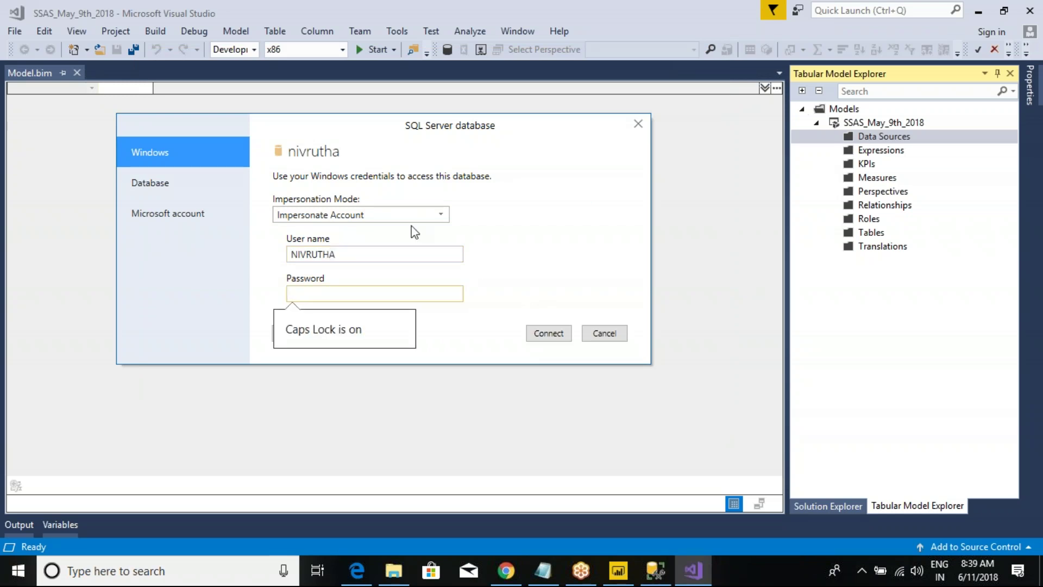
click(365, 251)
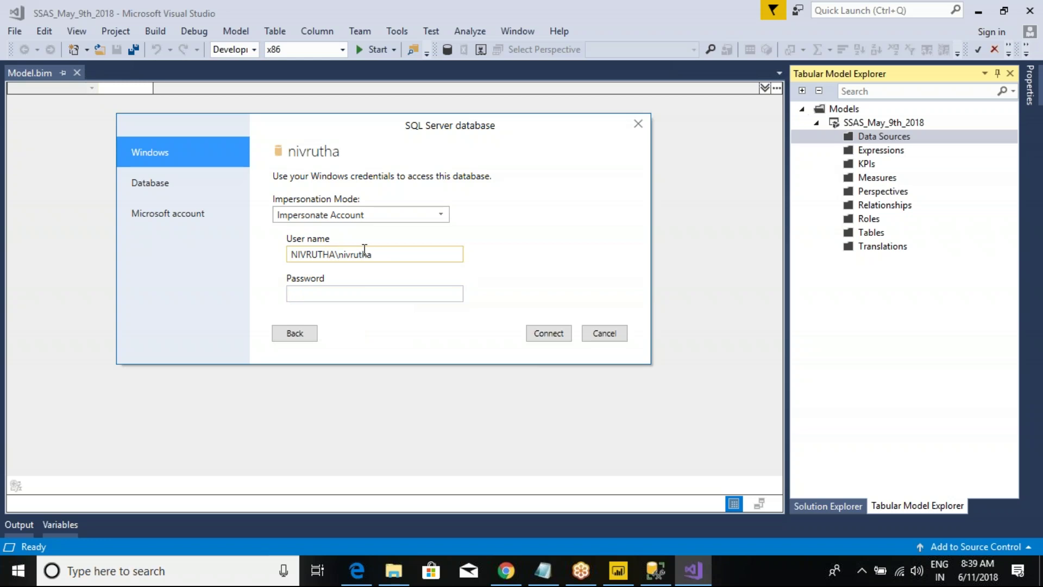
click(341, 296)
text(••••)
click(548, 333)
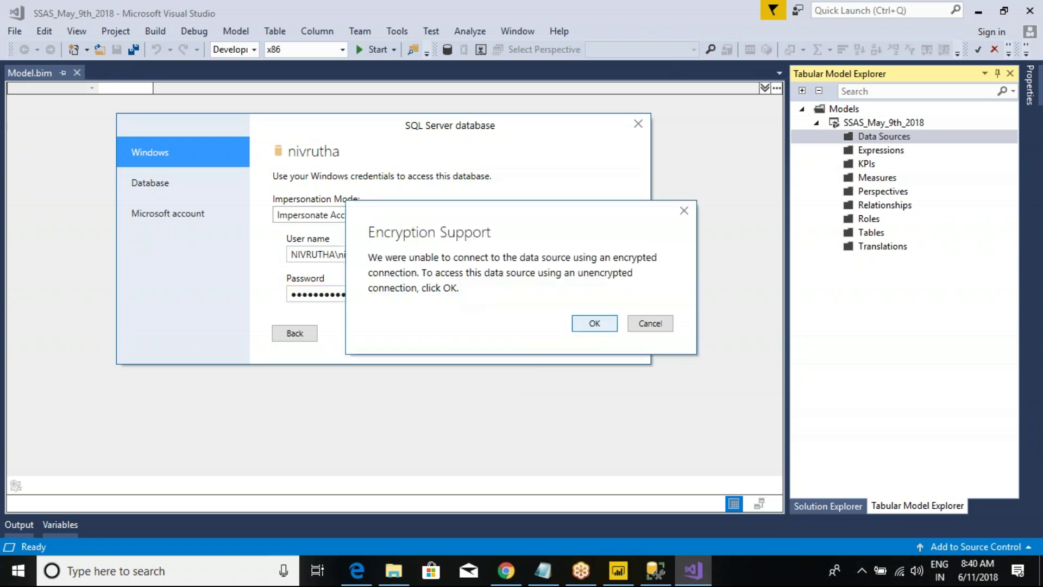
click(593, 323)
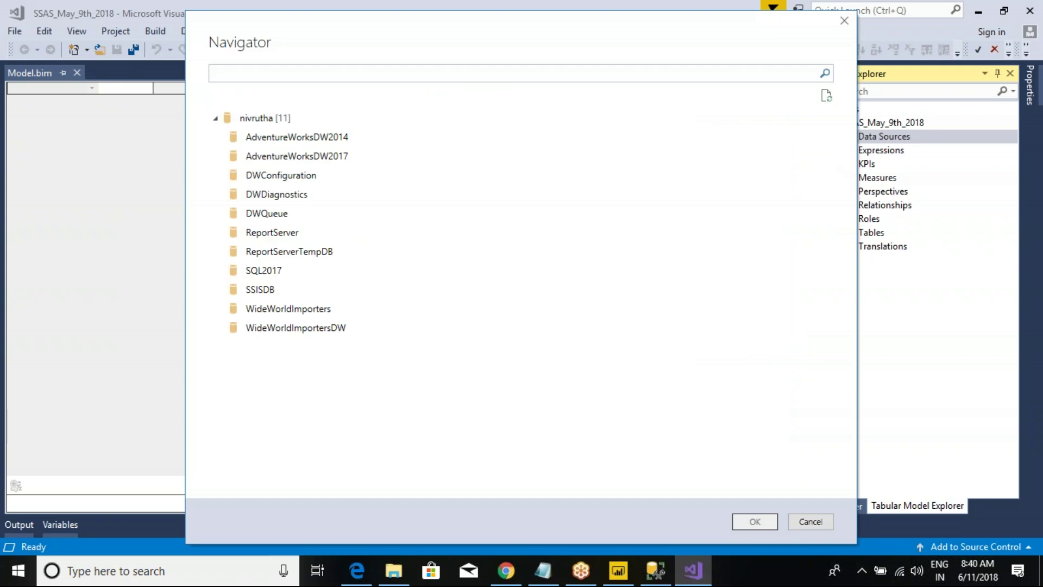
Select the AdventureWorksDW2017 database in the Navigator's list of databases on the server
click(257, 157)
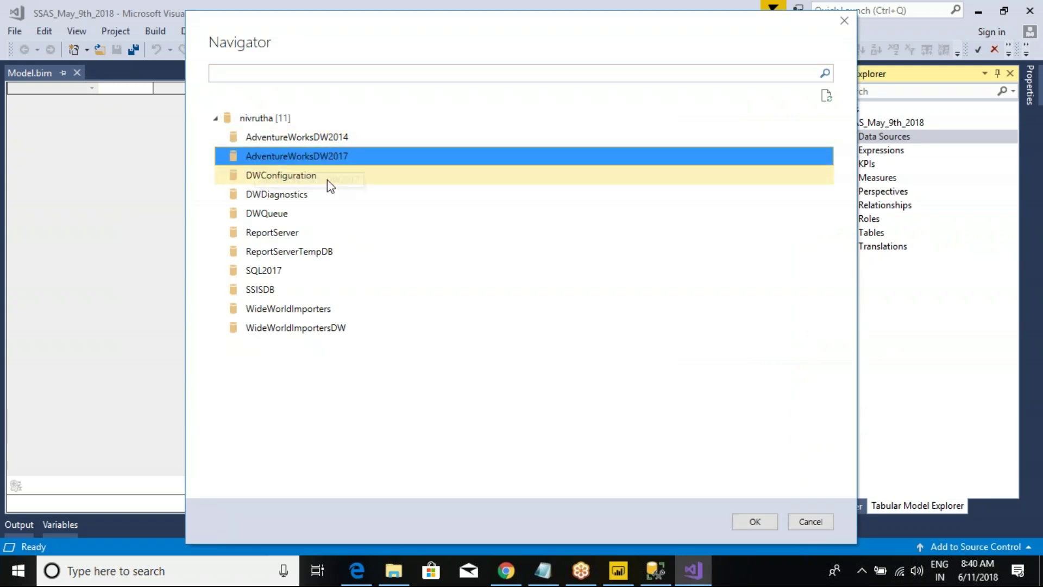
click(312, 144)
click(309, 154)
Switch to SQL Server Management Studio, locate AdventureWorksDW2017 among the database engine's databases and return to Visual Studio
click(650, 574)
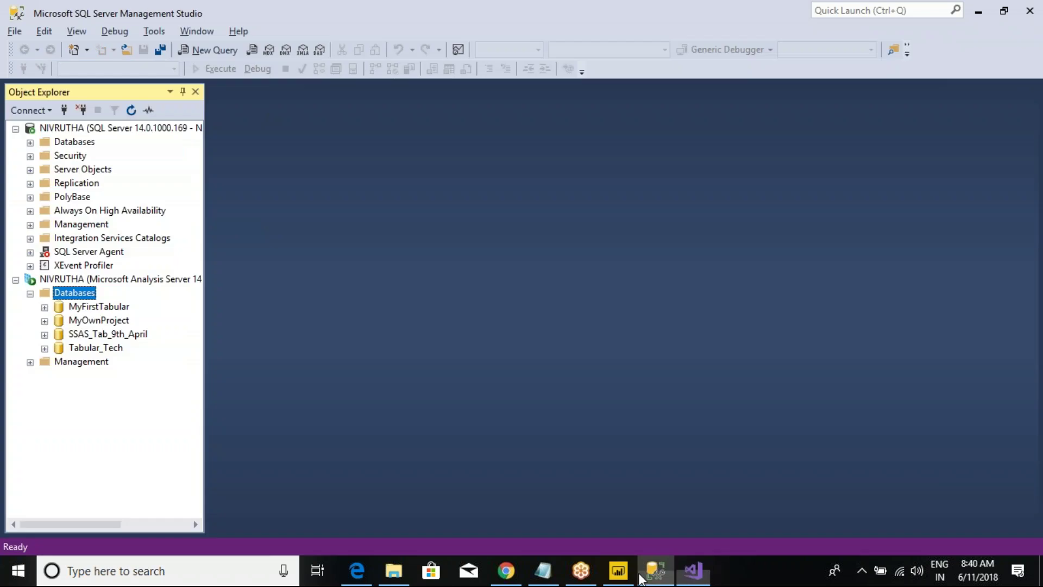
click(31, 142)
click(109, 210)
click(99, 224)
click(111, 200)
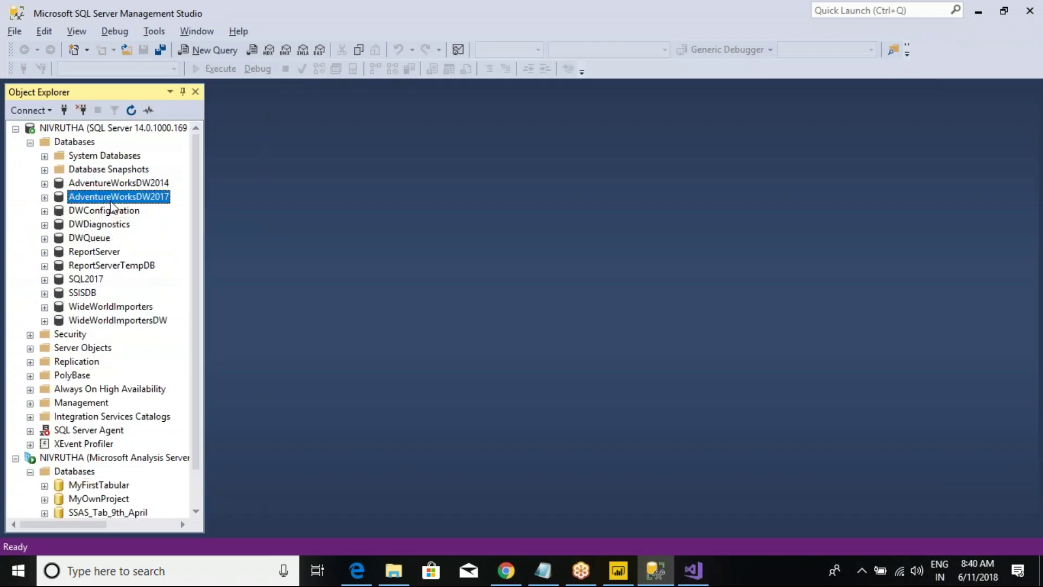
click(693, 571)
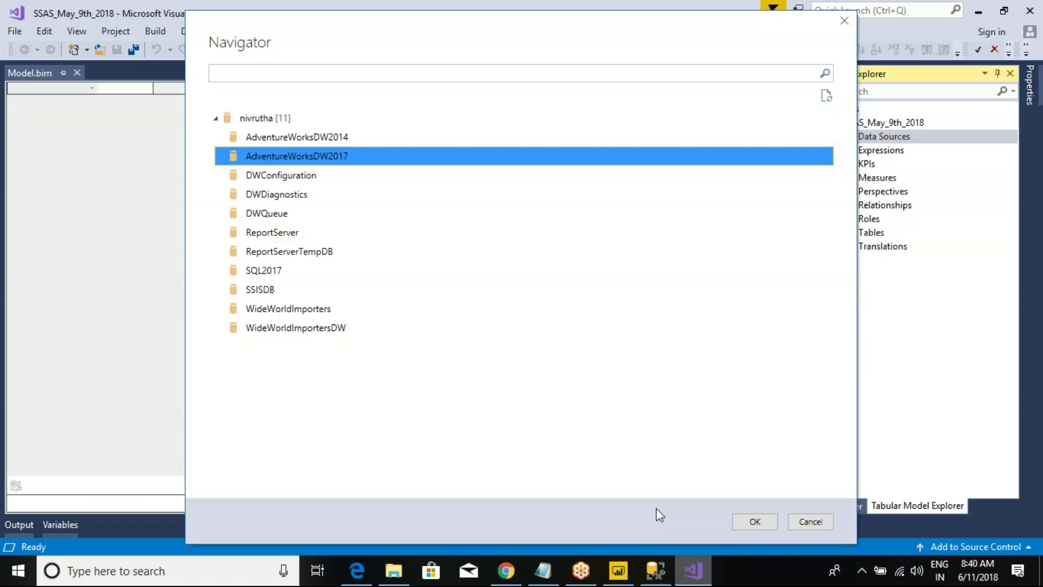
Open the selected database's table list and mark DimCustomer, DimDate, DimEmployee and DimGeography for import
click(748, 524)
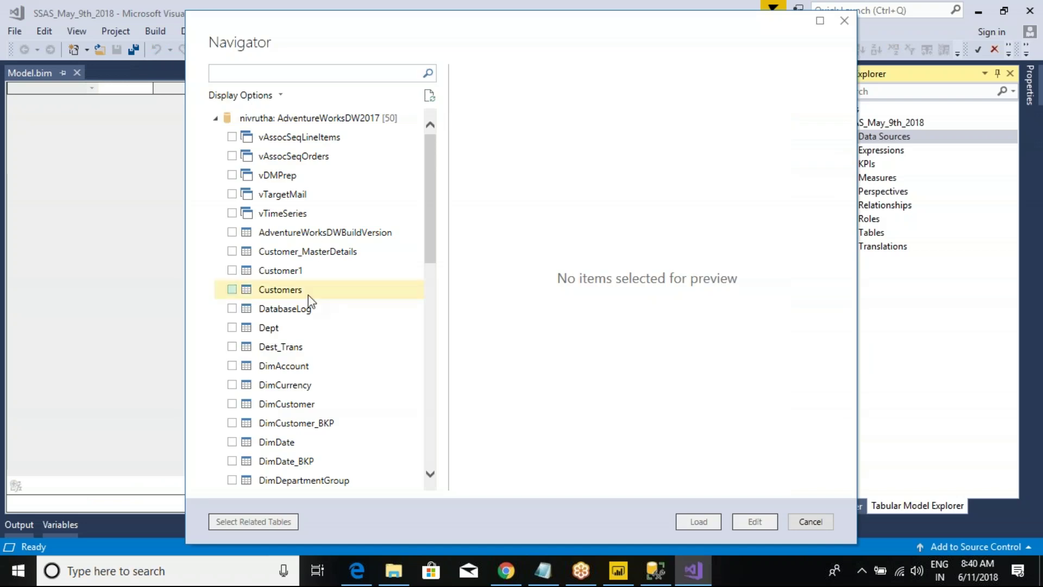
scroll(313, 298, down, 3)
scroll(309, 304, down, 2)
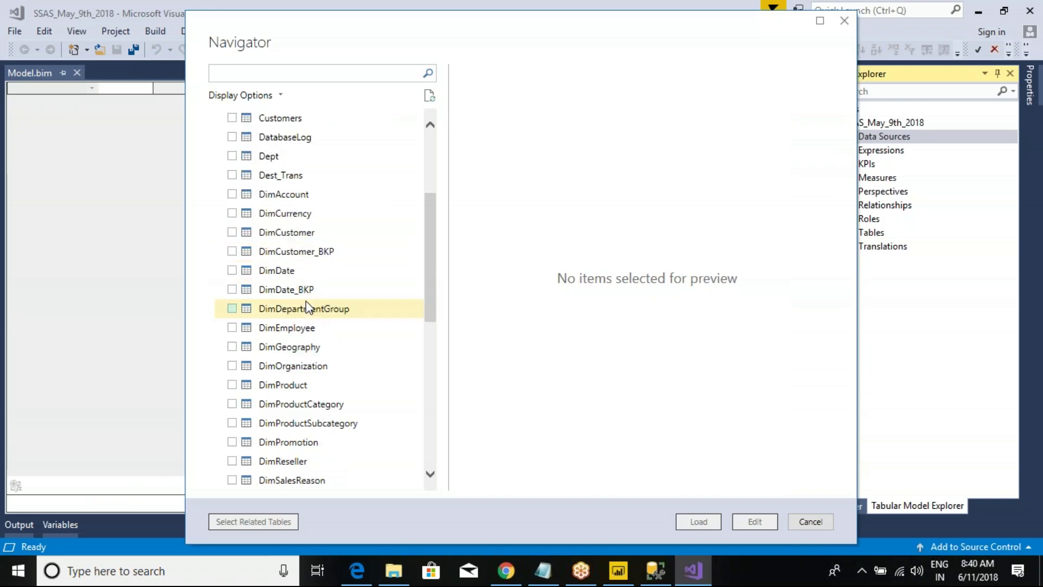
click(231, 232)
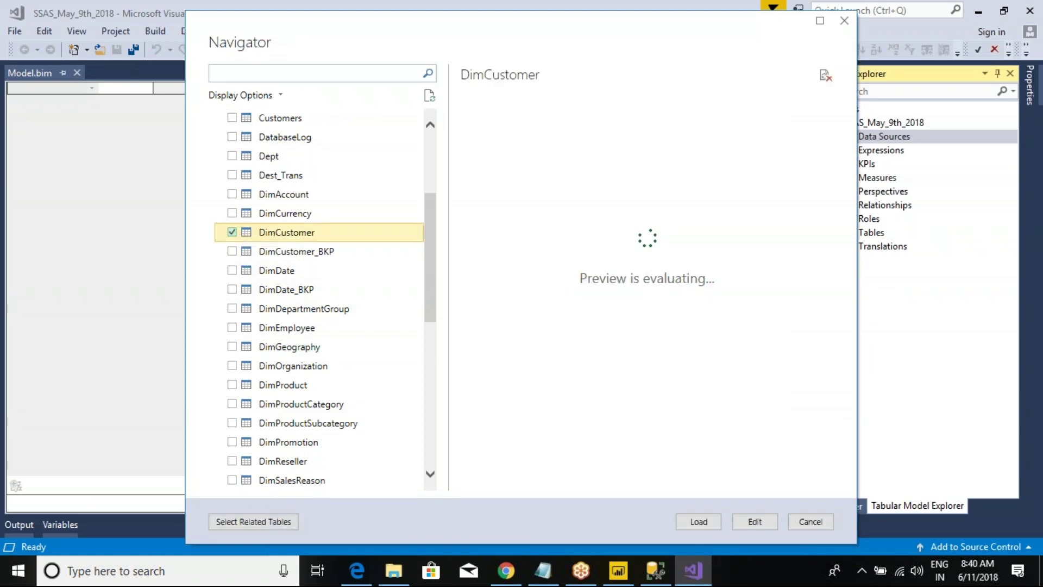
click(239, 271)
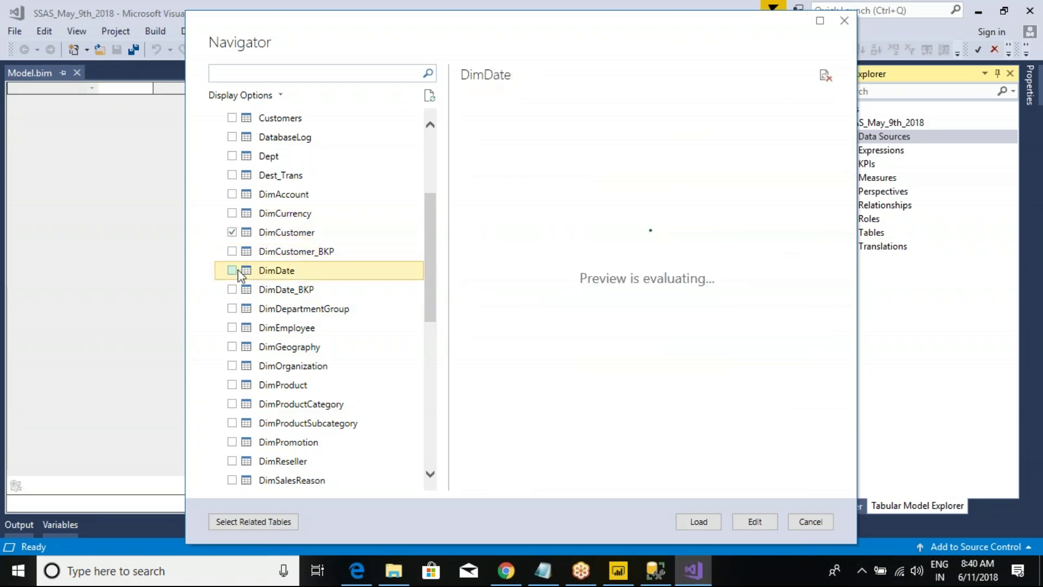
click(232, 327)
click(232, 270)
click(233, 346)
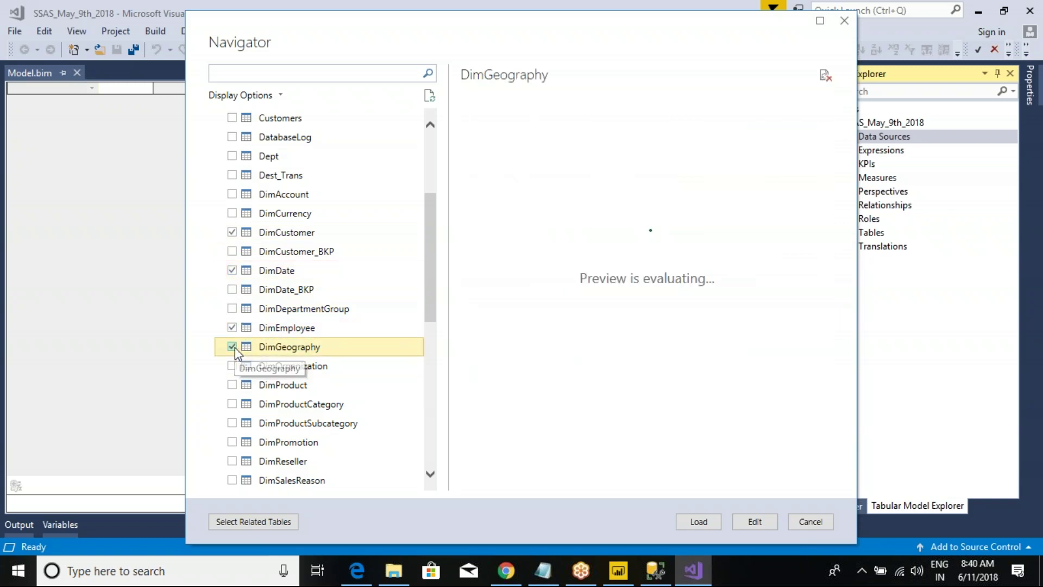
Add DimProduct, DimProductCategory, DimProductSubcategory and FactInternetSales to the tables marked for import
click(232, 386)
click(234, 409)
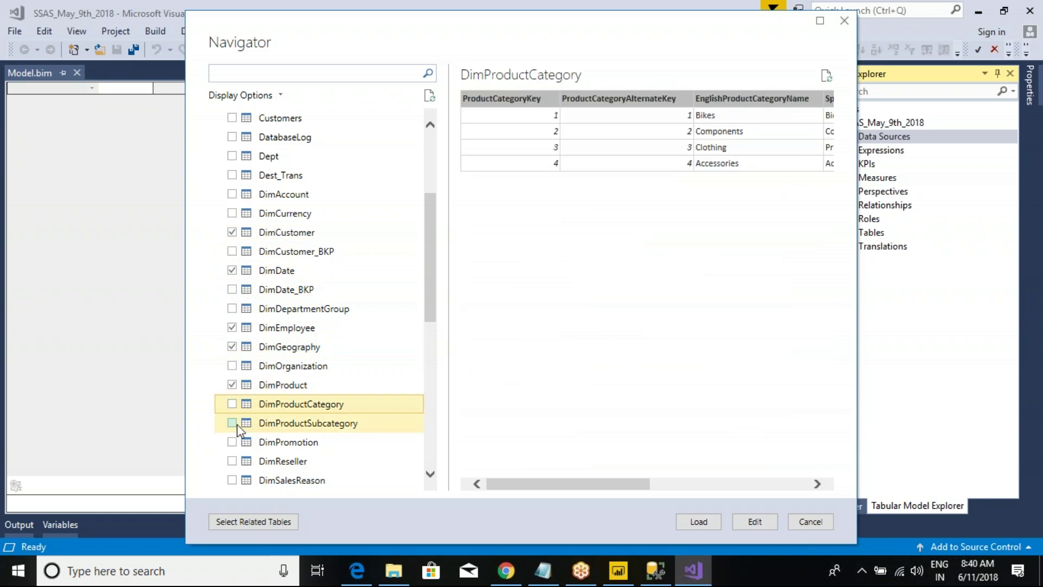
click(233, 422)
scroll(239, 429, down, 1)
click(232, 345)
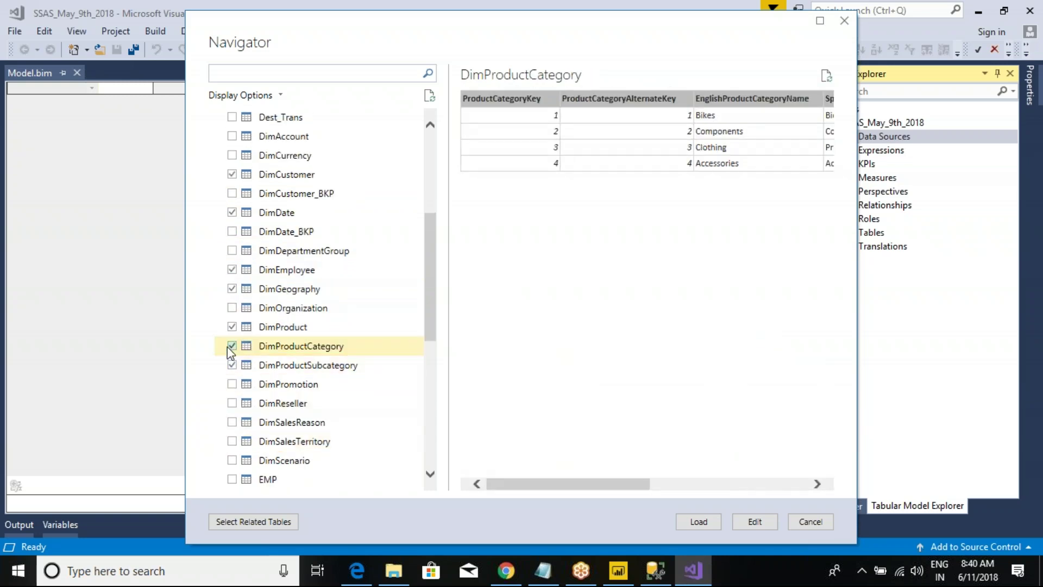
scroll(231, 406, down, 2)
scroll(231, 406, down, 1)
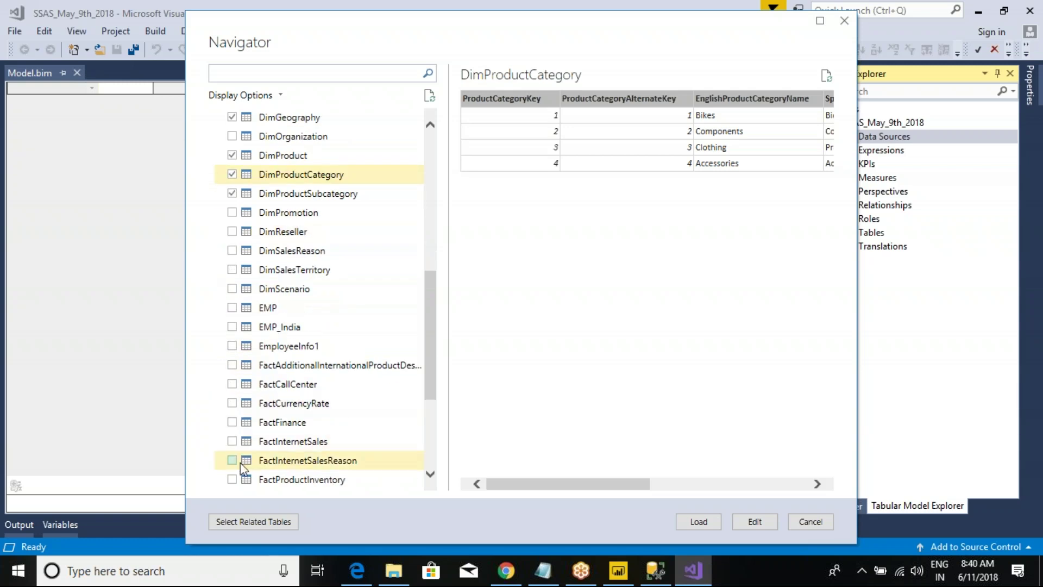
click(232, 441)
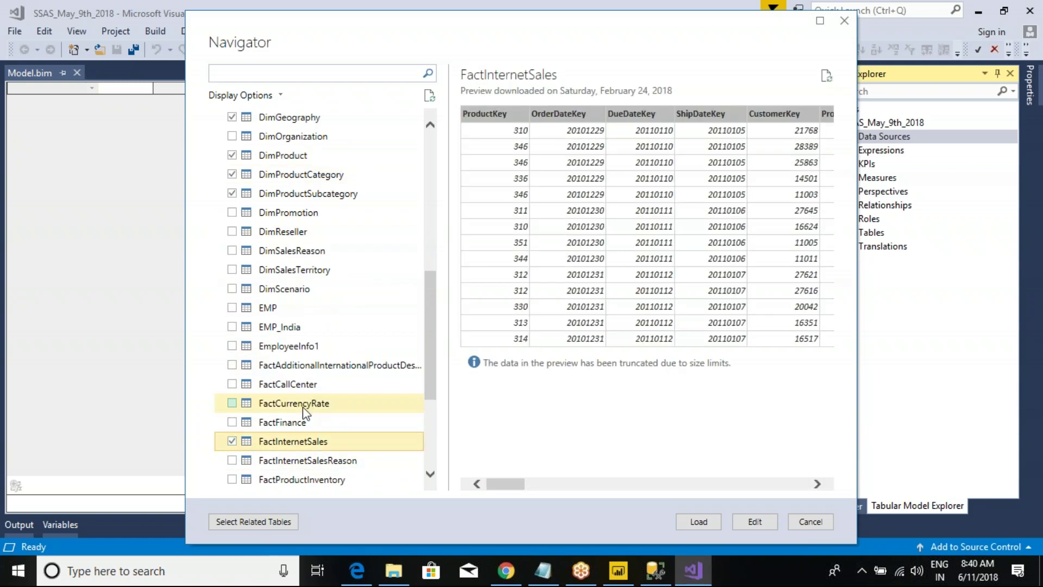
Load the marked tables into the tabular model and close the data processing report
scroll(233, 383, down, 3)
scroll(271, 212, down, 1)
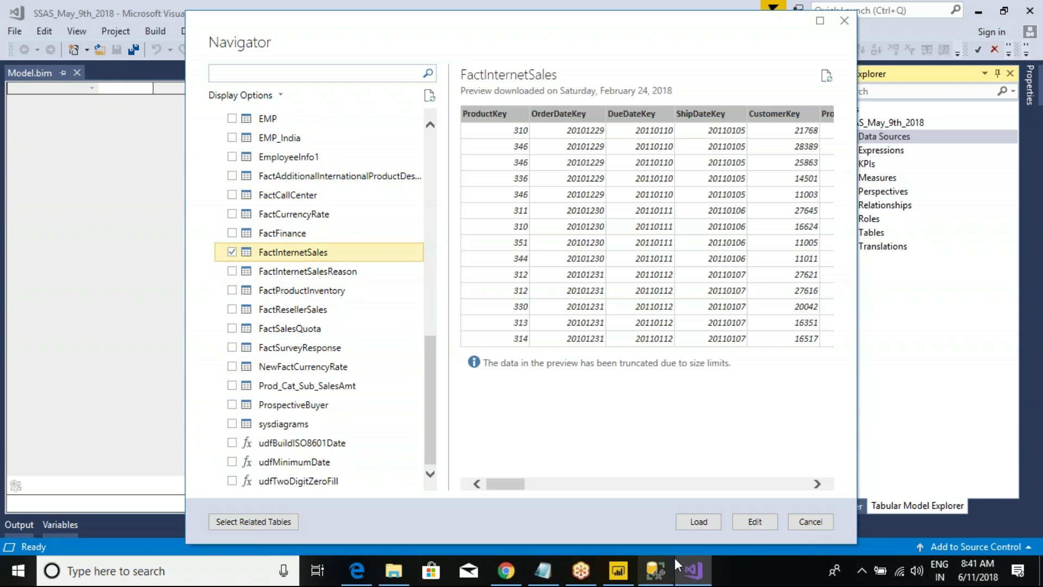
click(698, 521)
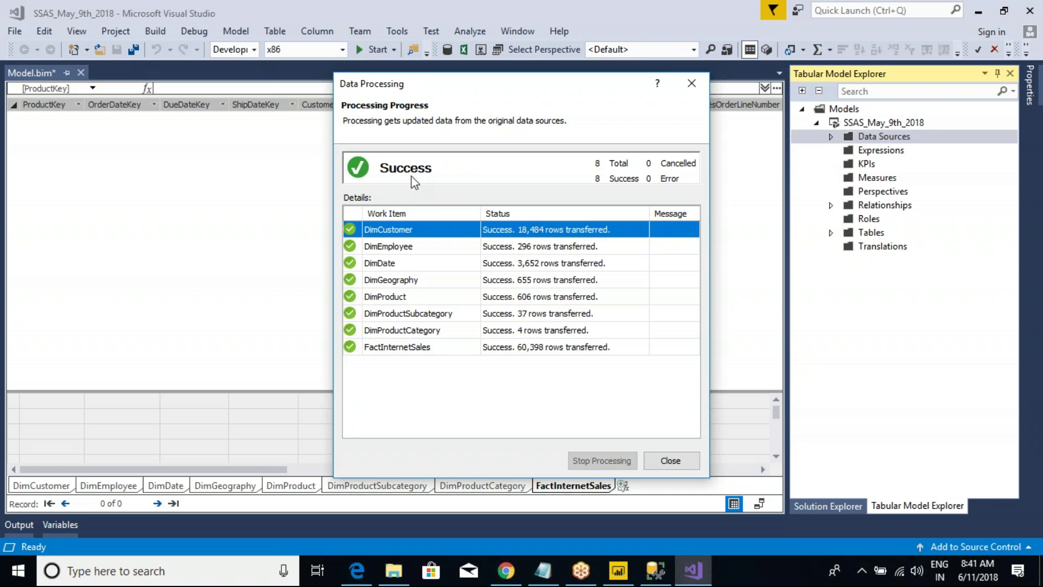
click(670, 460)
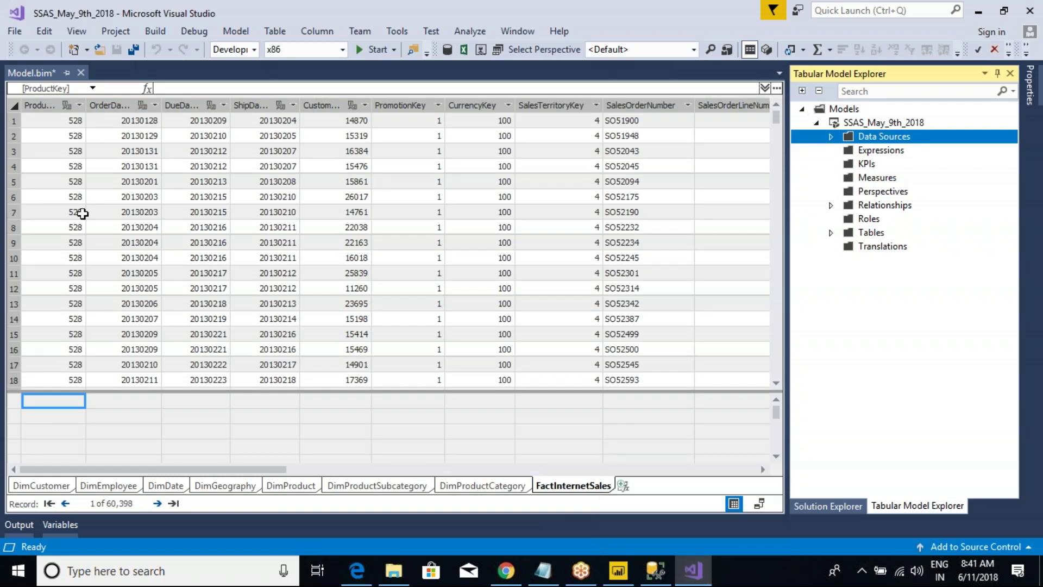
Switch to Power BI Desktop, display the DimCustomer rows in its data view and return to Visual Studio
click(618, 570)
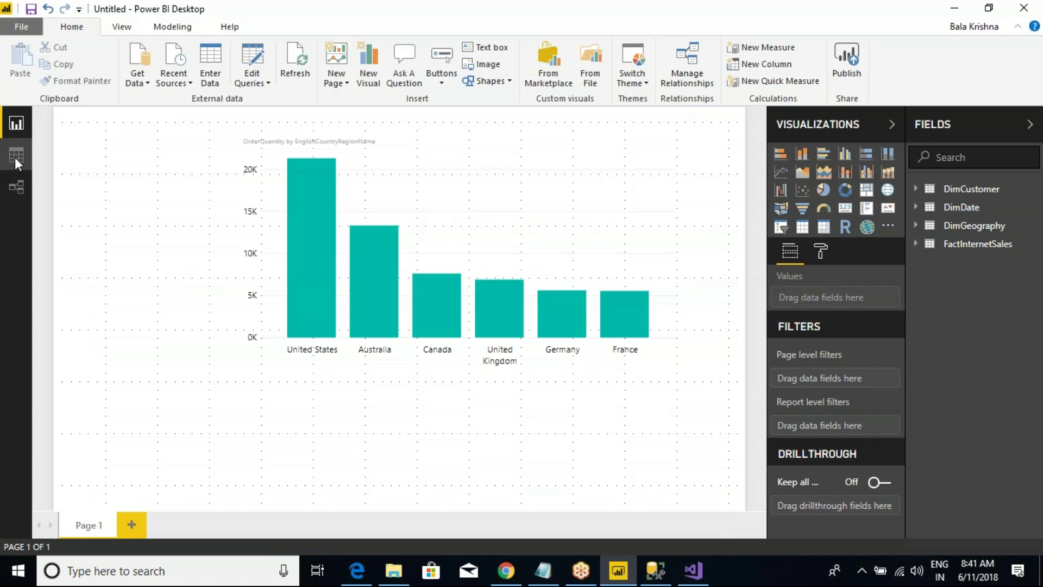
click(16, 156)
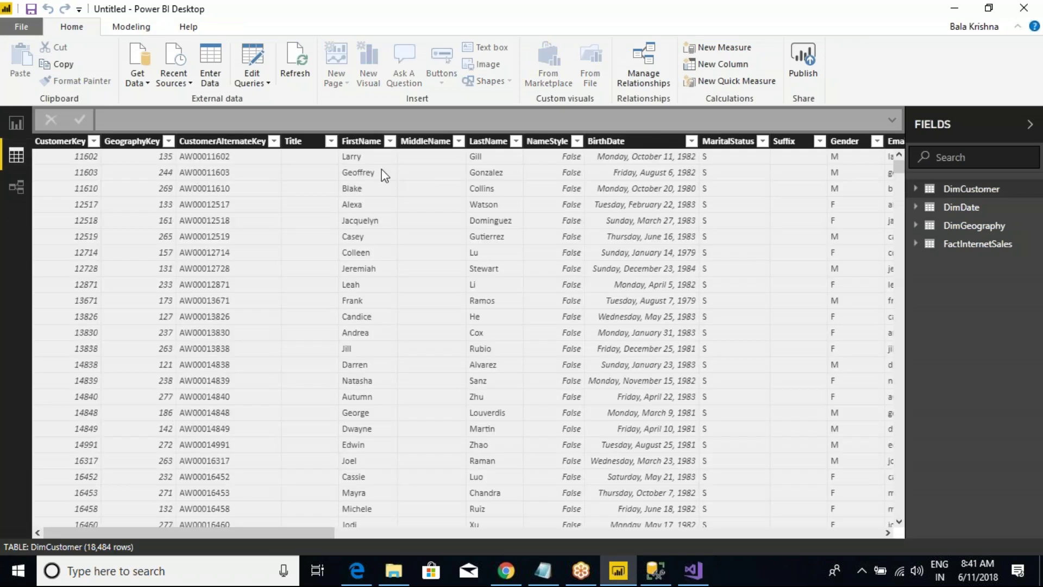
click(693, 571)
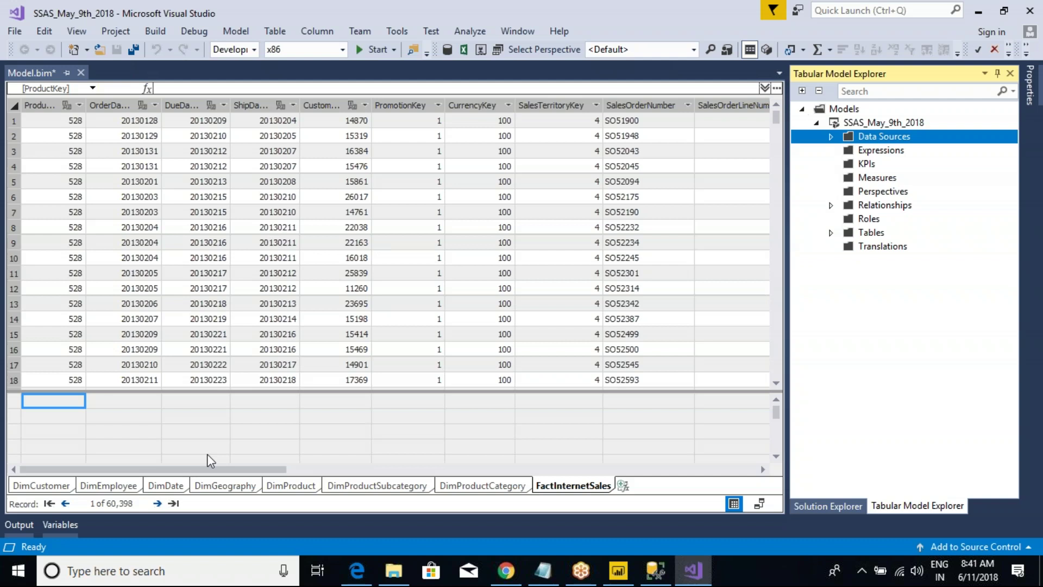
Browse the model's DimCustomer, DimEmployee, DimDate, FactInternetSales, DimProductSubcategory, DimProduct and DimGeography tables, and switch to Power BI Desktop for comparison
click(49, 486)
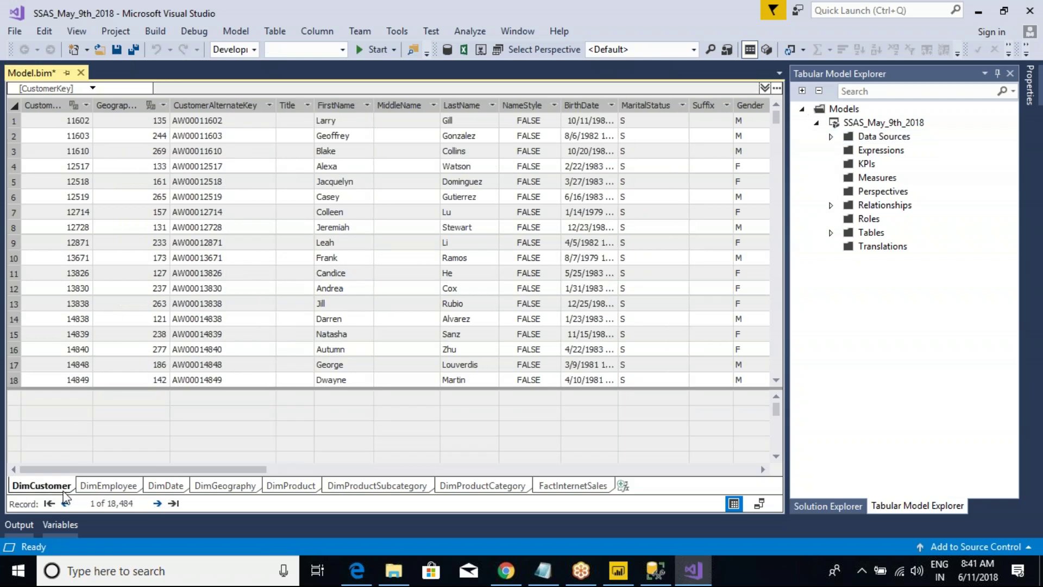
mouse_move(2, 469)
mouse_down()
mouse_move(400, 527)
mouse_move(632, 527)
mouse_up()
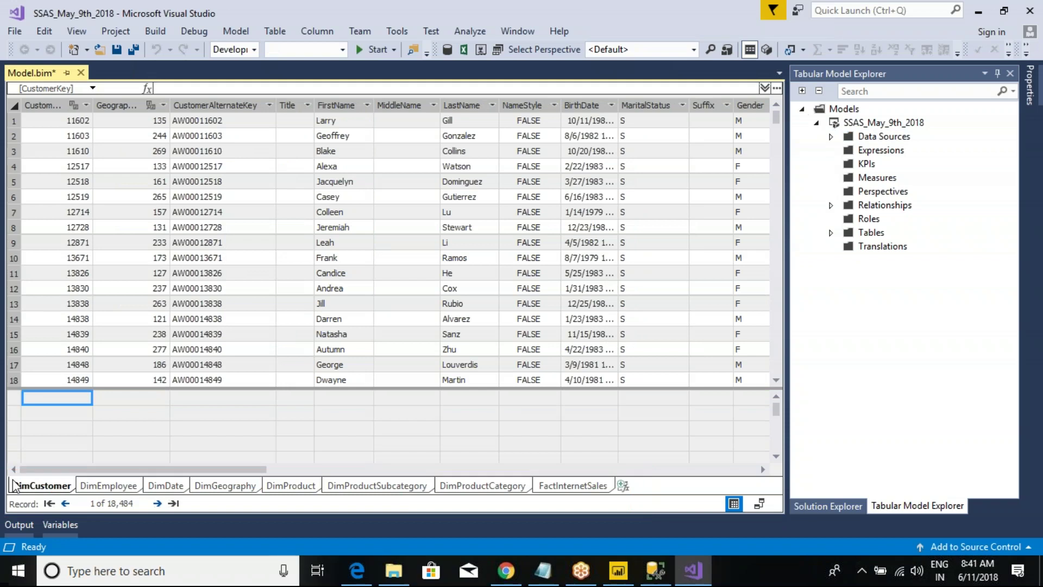
click(103, 486)
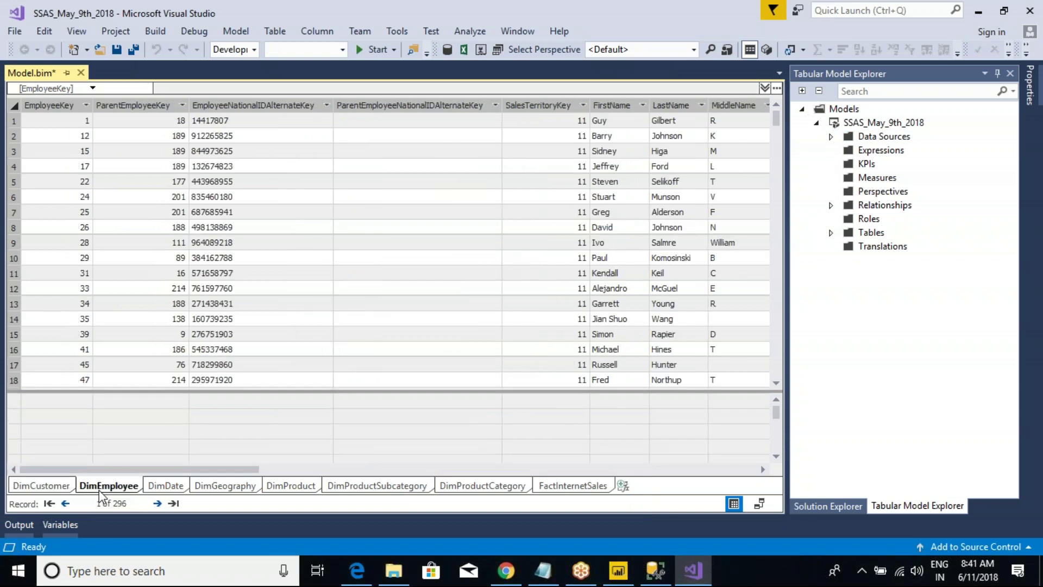
click(163, 486)
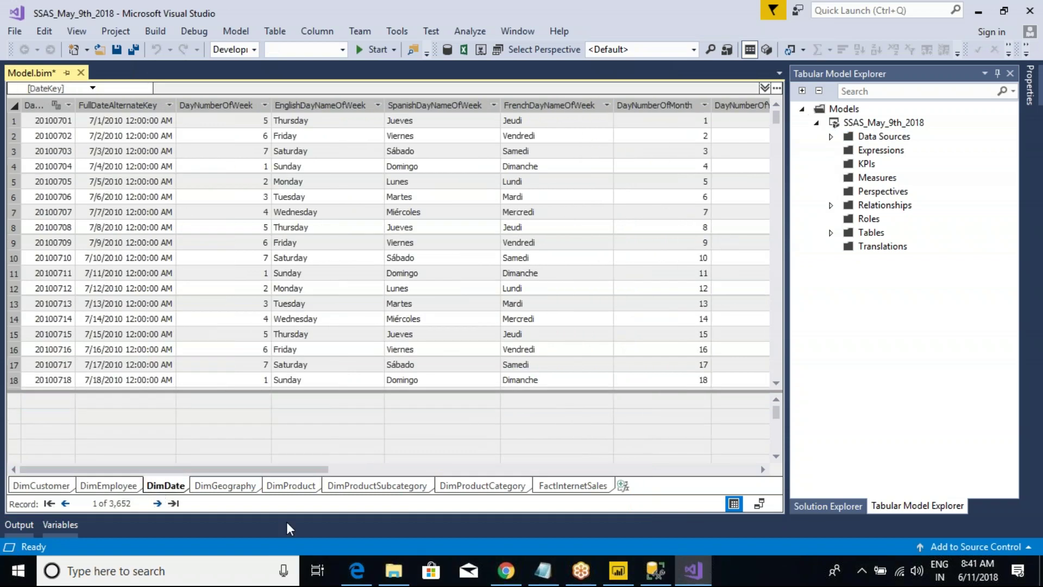
click(586, 487)
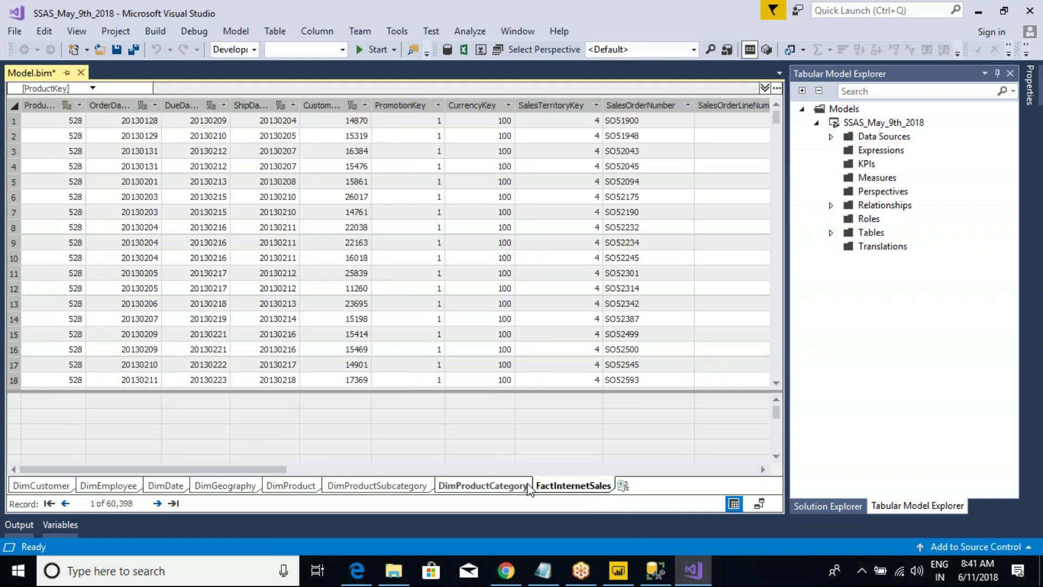
click(387, 486)
click(291, 485)
click(213, 487)
click(166, 485)
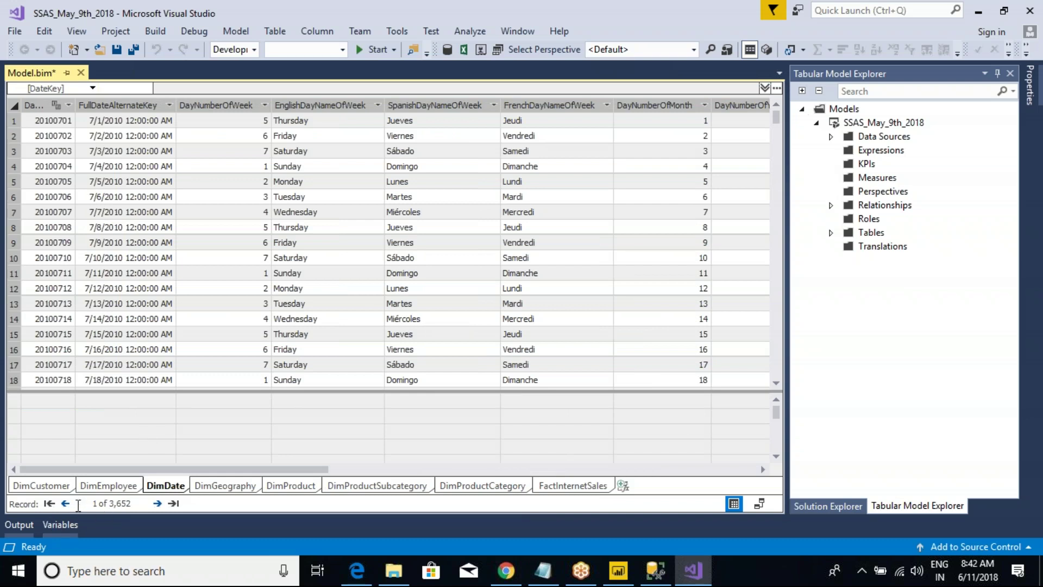
key(alt+Tab)
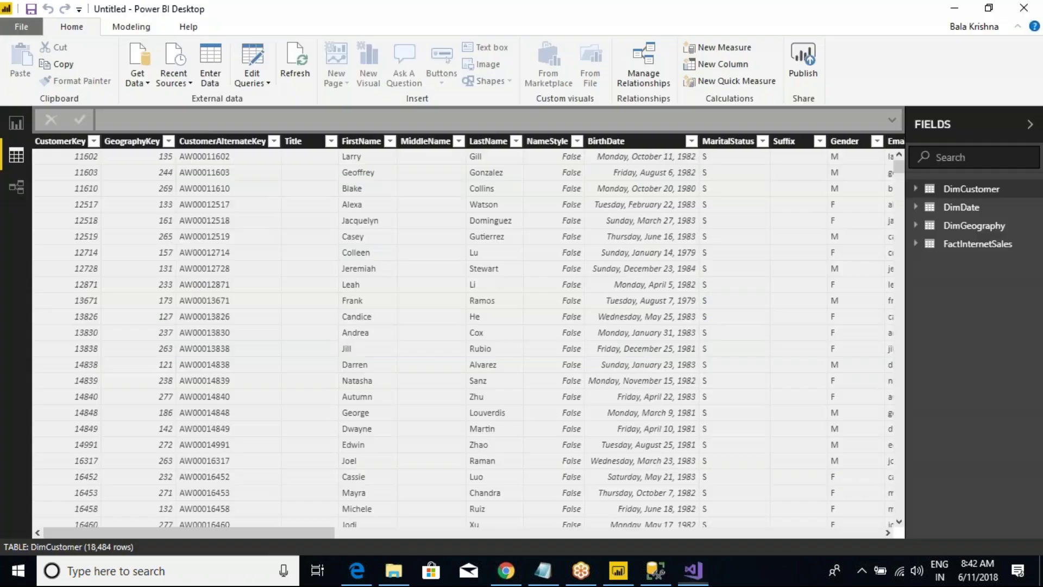
Display the table relationships diagram in Power BI Desktop, and switch to Visual Studio to show the tabular model's diagram around DimCustomer
click(12, 184)
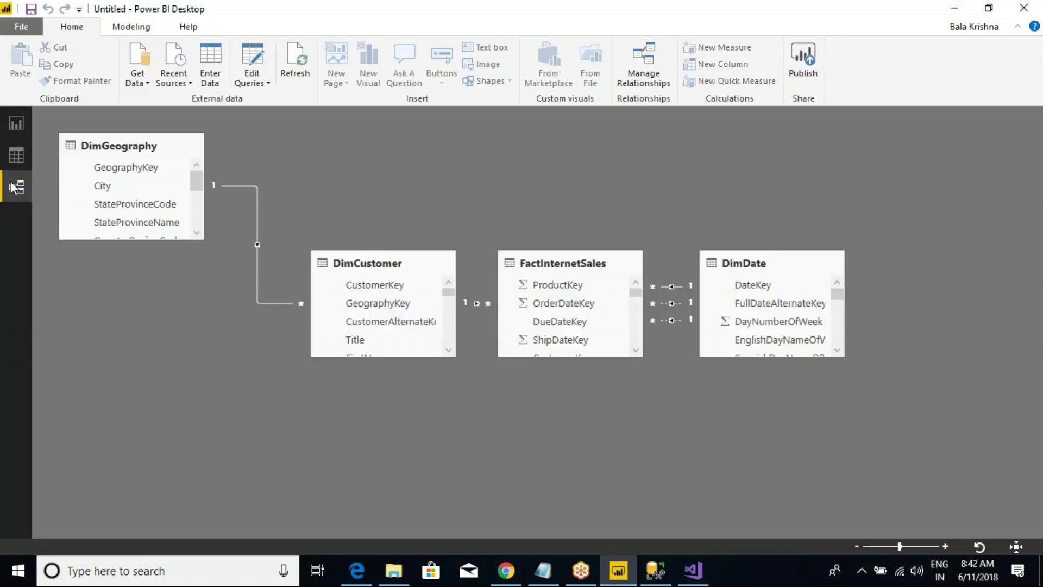
key(alt+Tab)
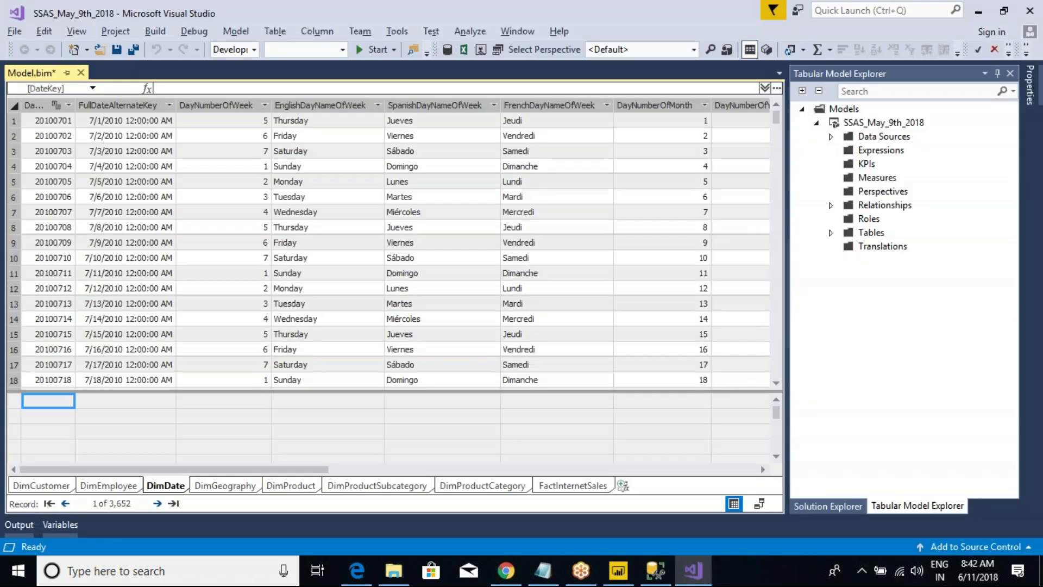
click(759, 504)
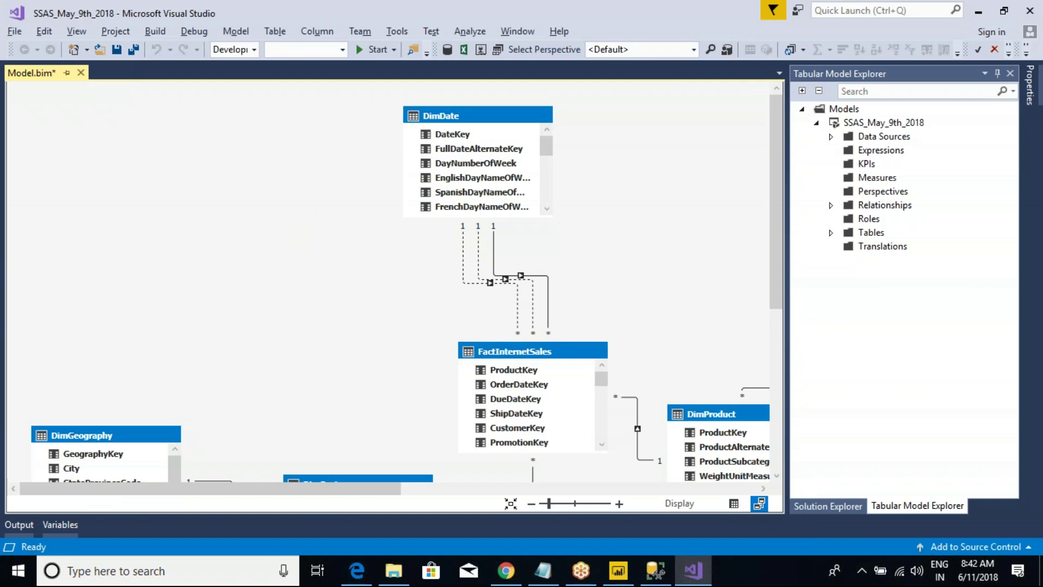
drag(777, 198, 781, 316)
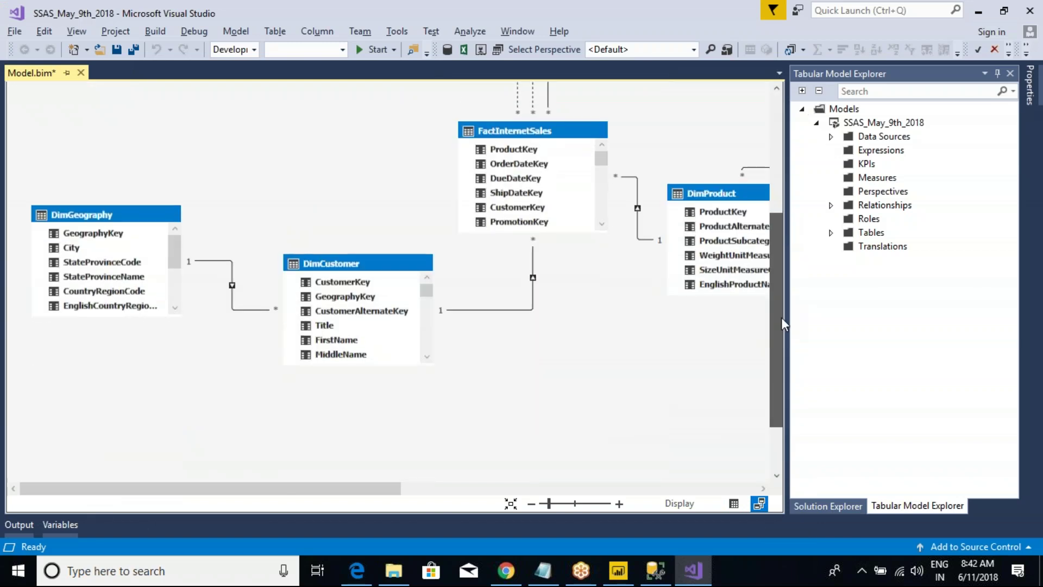
Inspect the cardinality and filter direction options of the DimCustomer–DimGeography relationship in the tabular model, and close it without changes
double_click(225, 261)
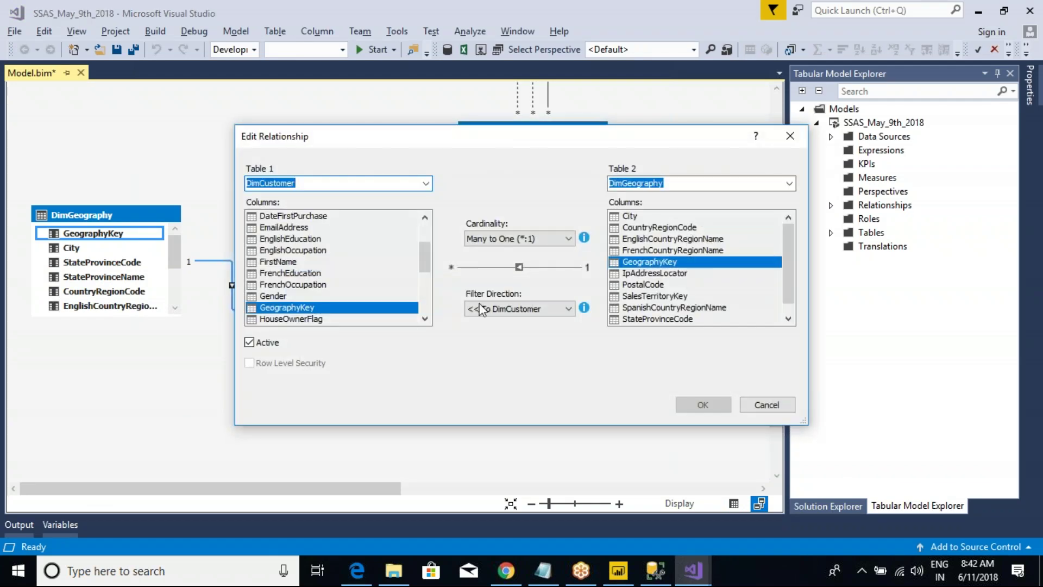
click(509, 238)
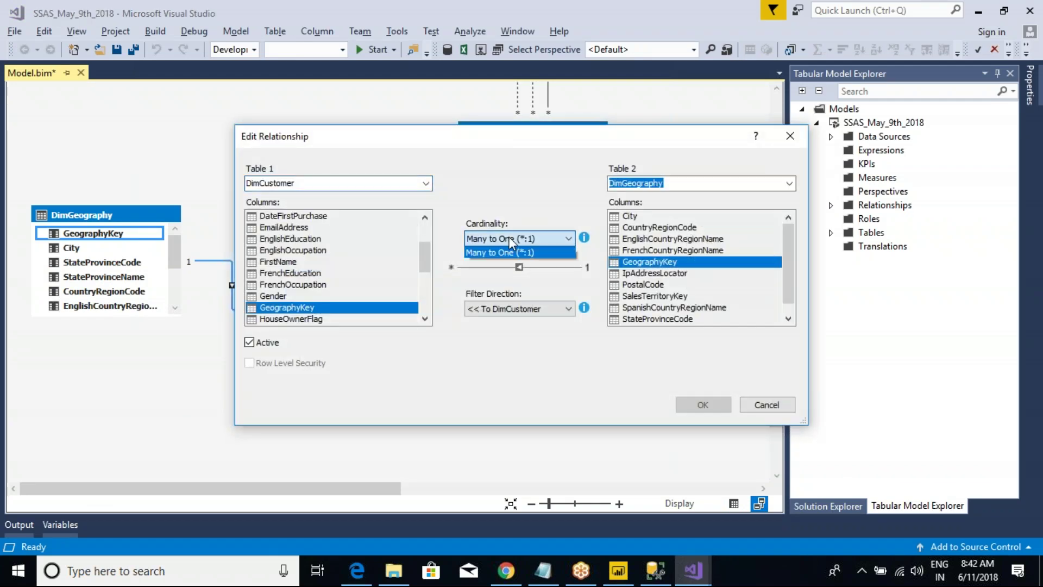
click(506, 254)
click(497, 308)
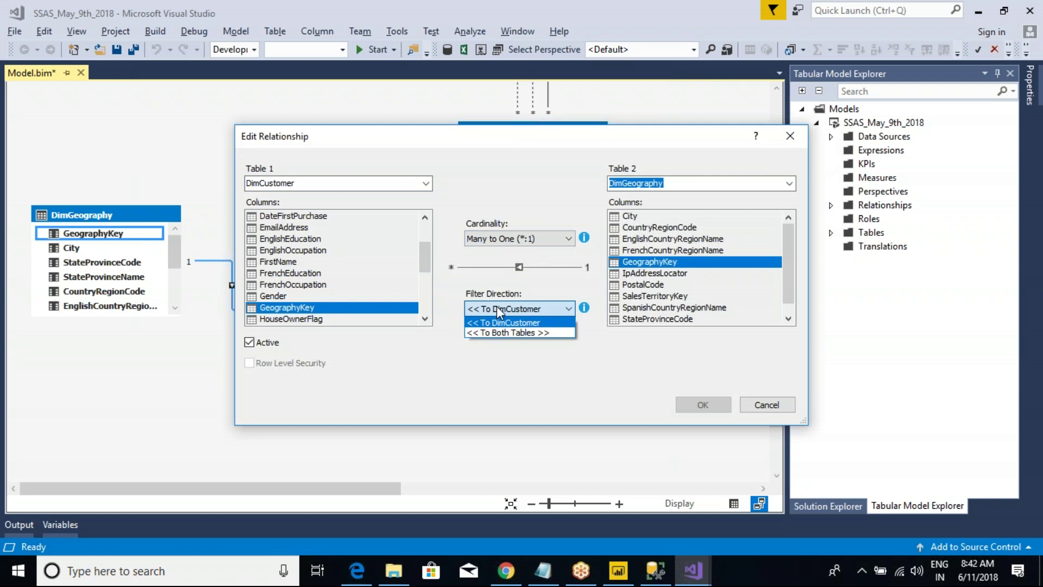
click(520, 320)
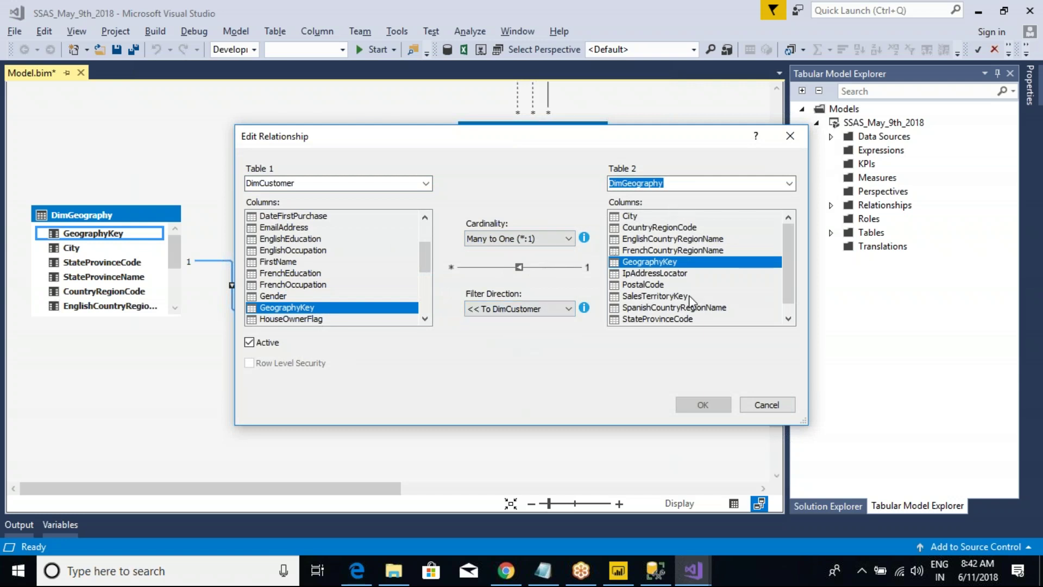
click(766, 404)
Switch to Power BI Desktop and inspect the cardinality and cross filter direction options of its DimGeography–DimCustomer relationship, closing it without changes
click(618, 570)
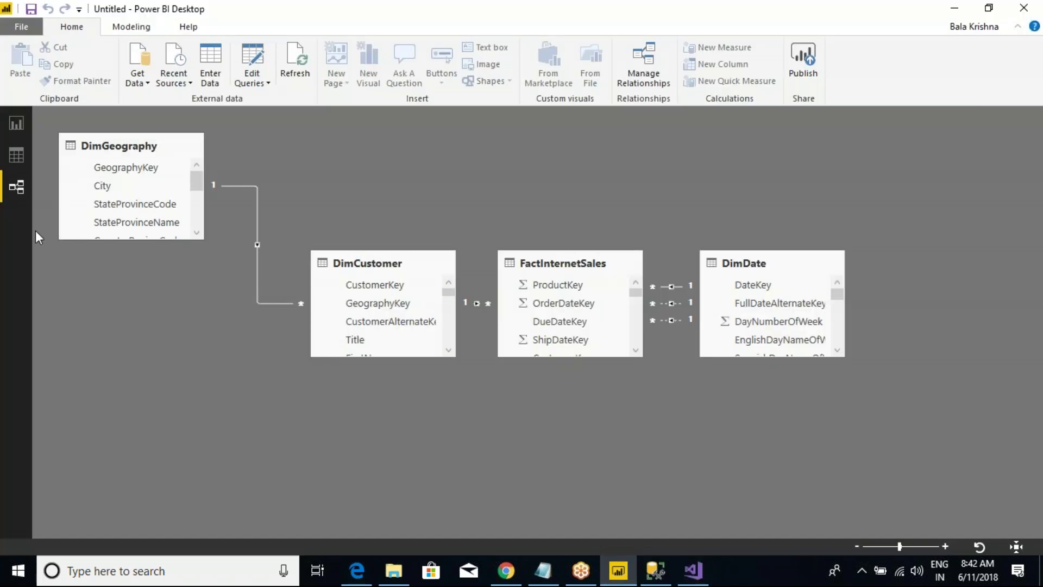
double_click(244, 186)
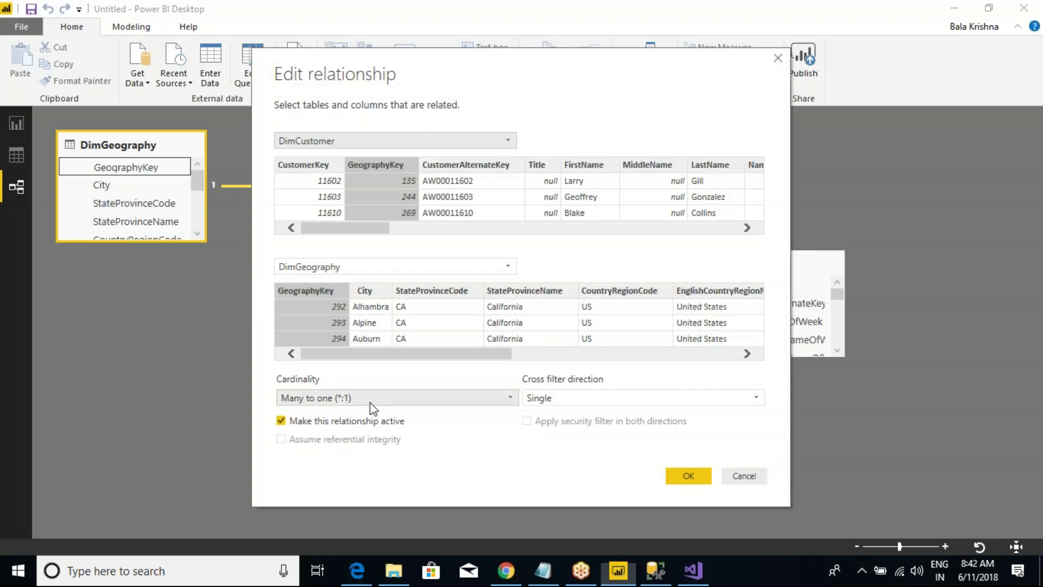
click(416, 397)
click(358, 414)
click(562, 399)
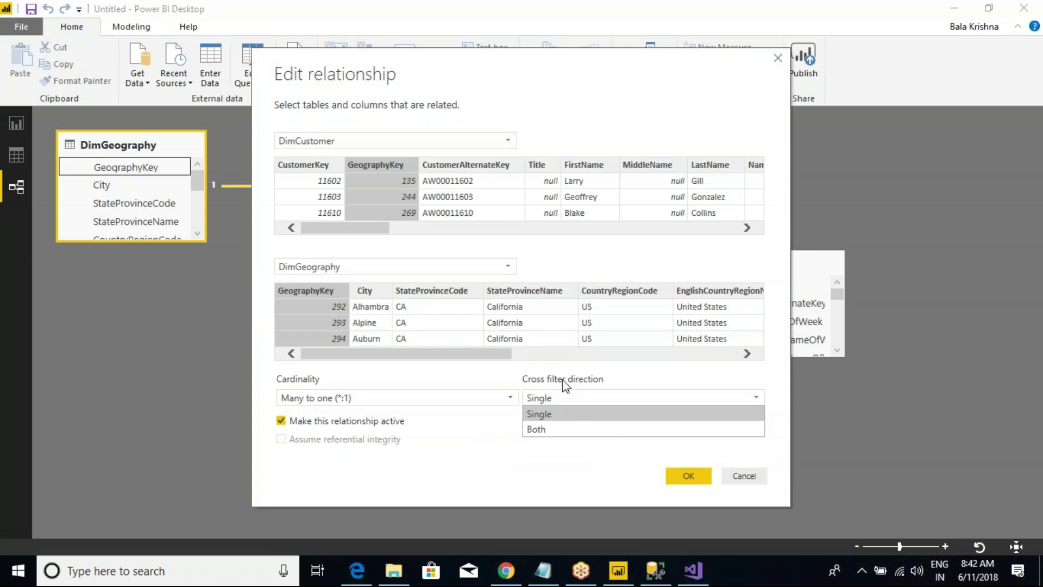
click(558, 407)
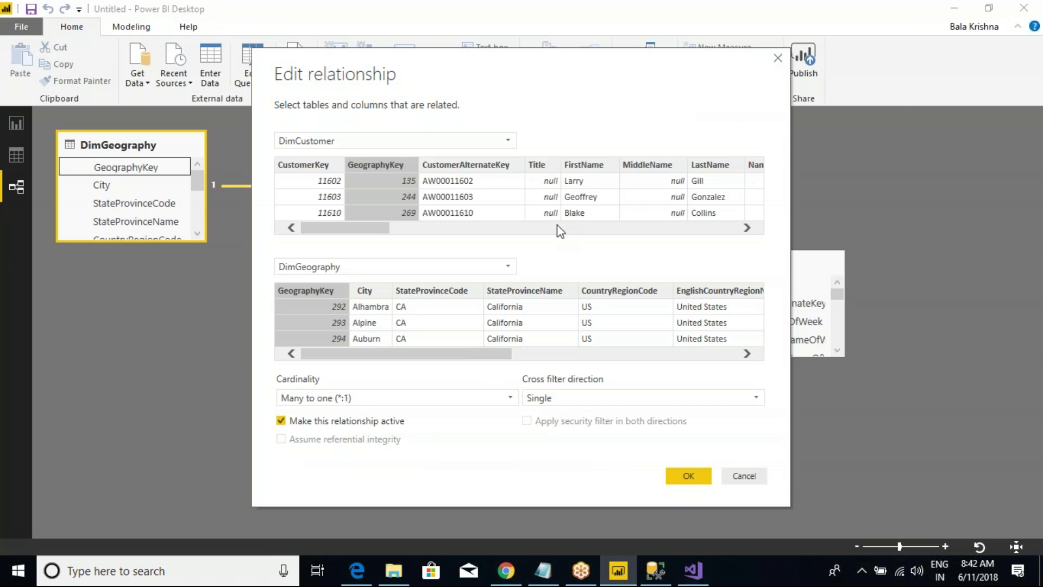
click(778, 58)
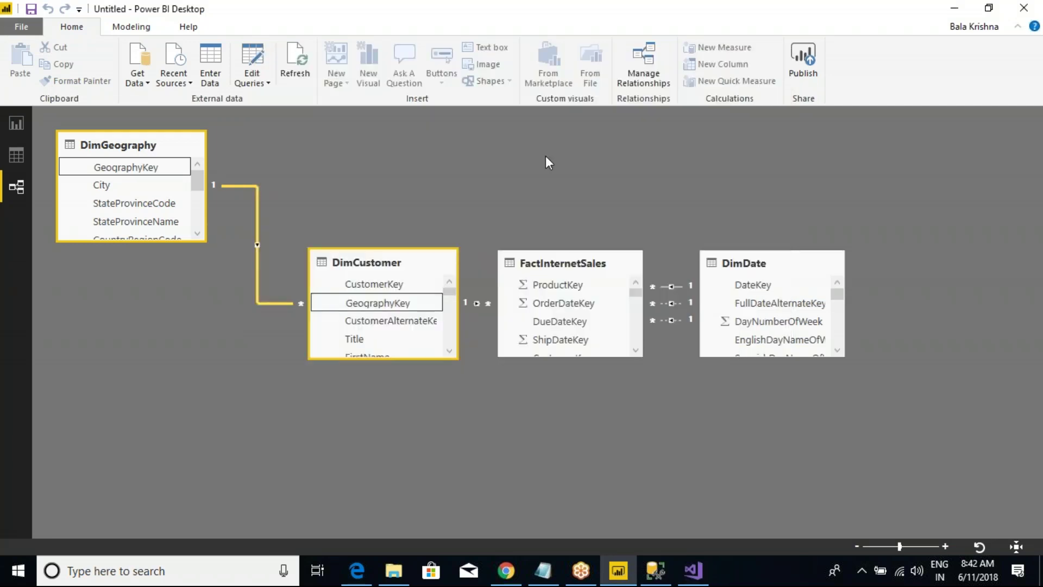
Show Power BI's report view, return to Visual Studio, and expand the model's Relationships and Data Sources in a widened Tabular Model Explorer
click(17, 123)
click(693, 570)
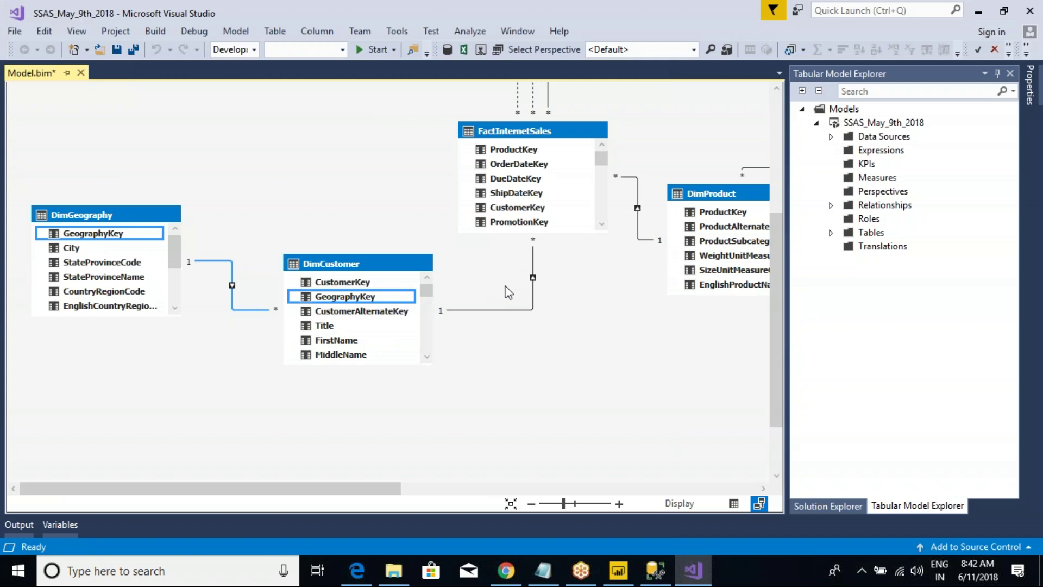
click(830, 205)
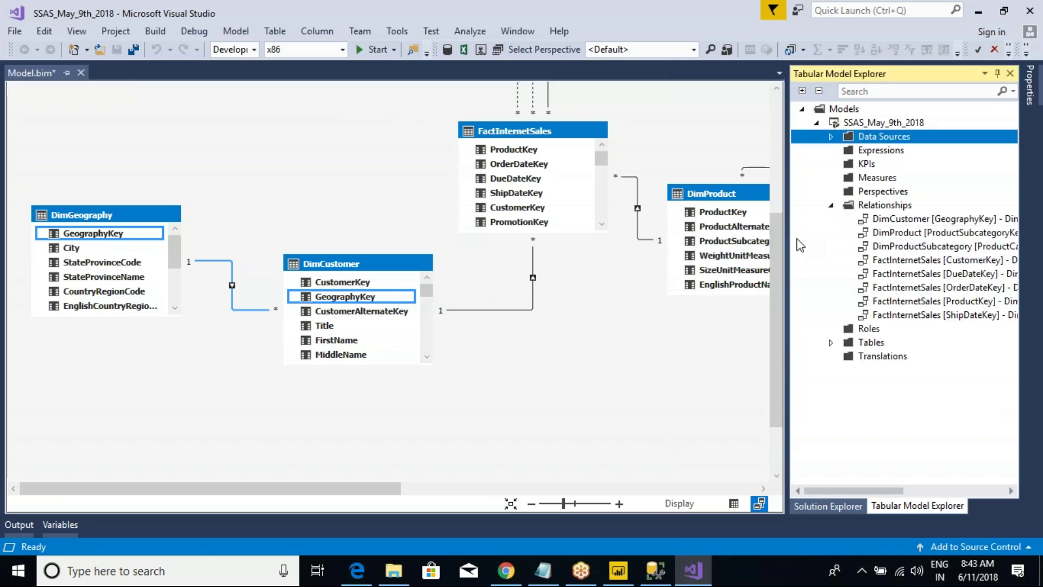
drag(788, 246, 745, 225)
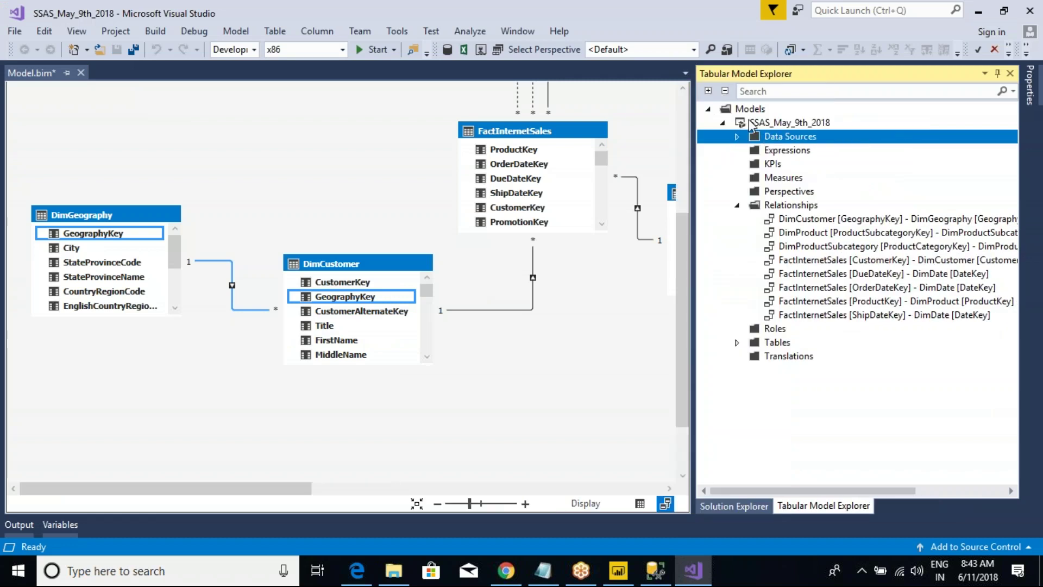
click(737, 137)
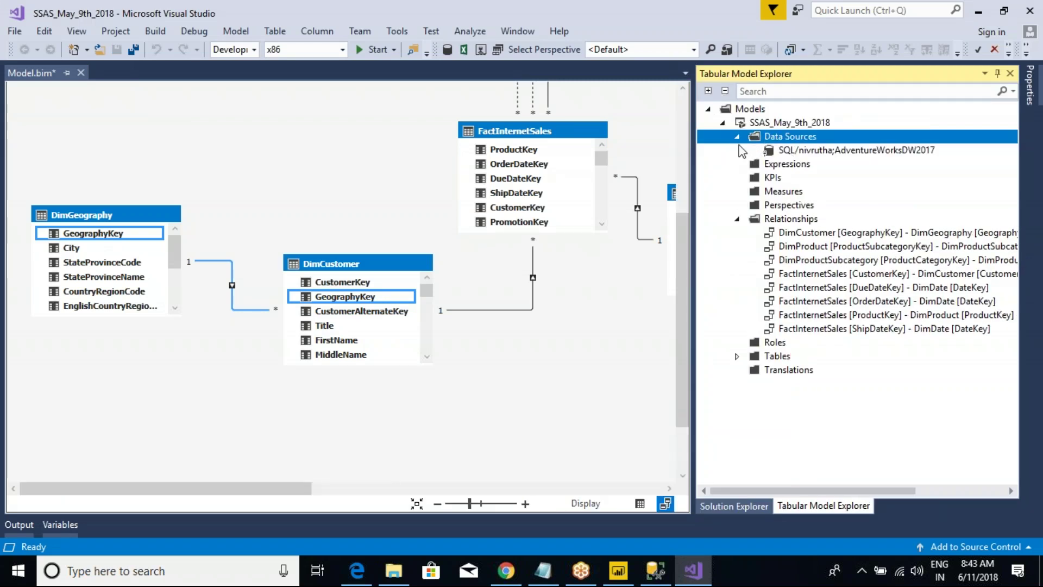
Collapse the Data Sources folder and review the KPIs, Measures, Perspectives and Roles folders of the tabular model
key(Left)
key(Down)
key(Down)
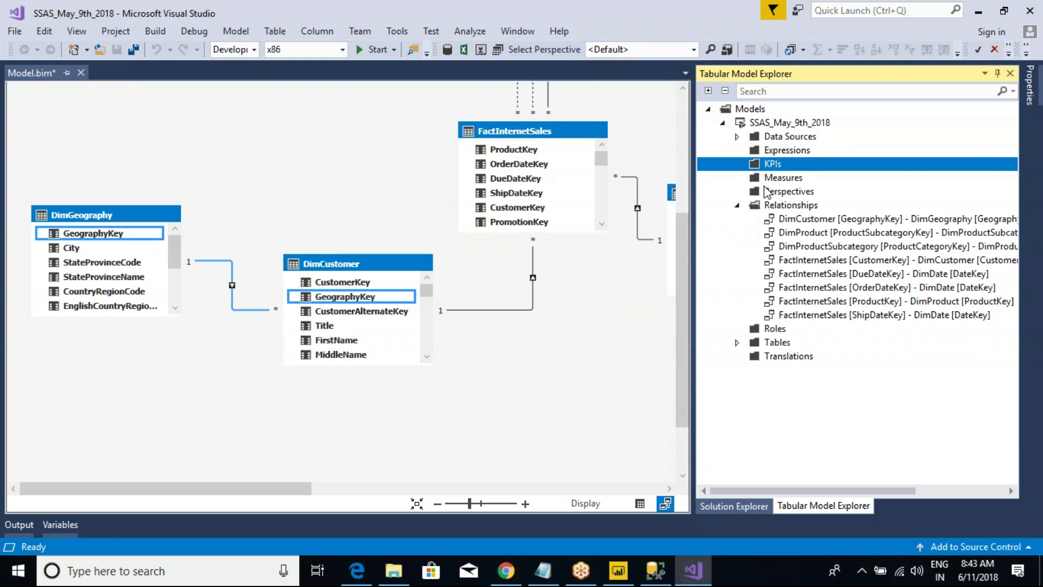
key(Down)
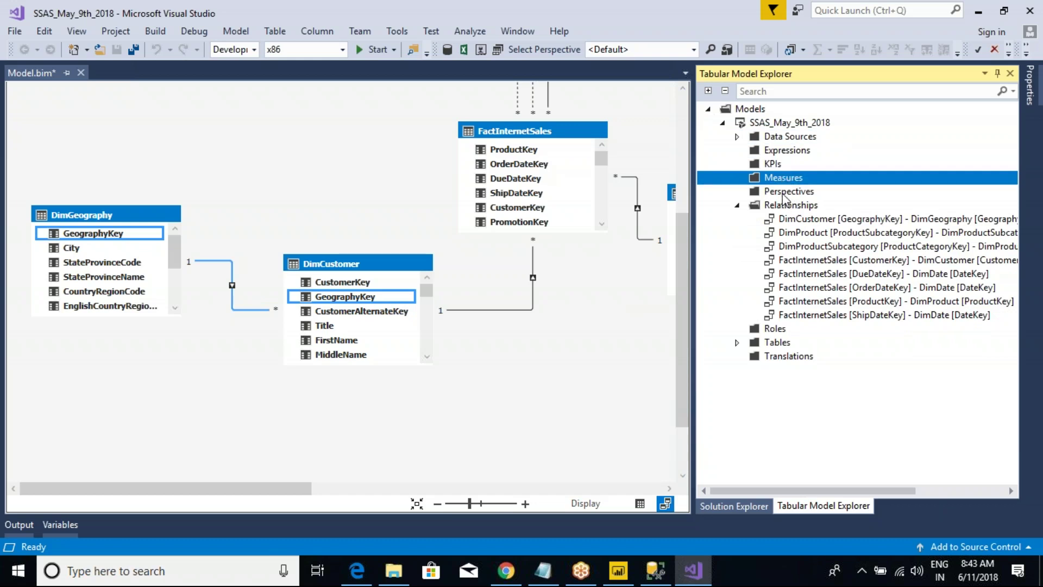
key(Down)
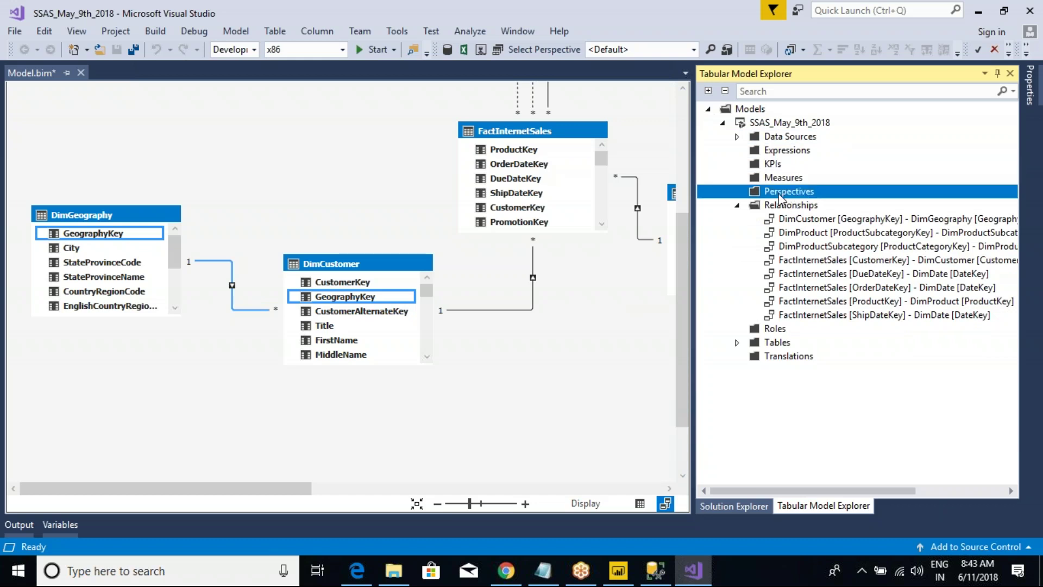
click(777, 333)
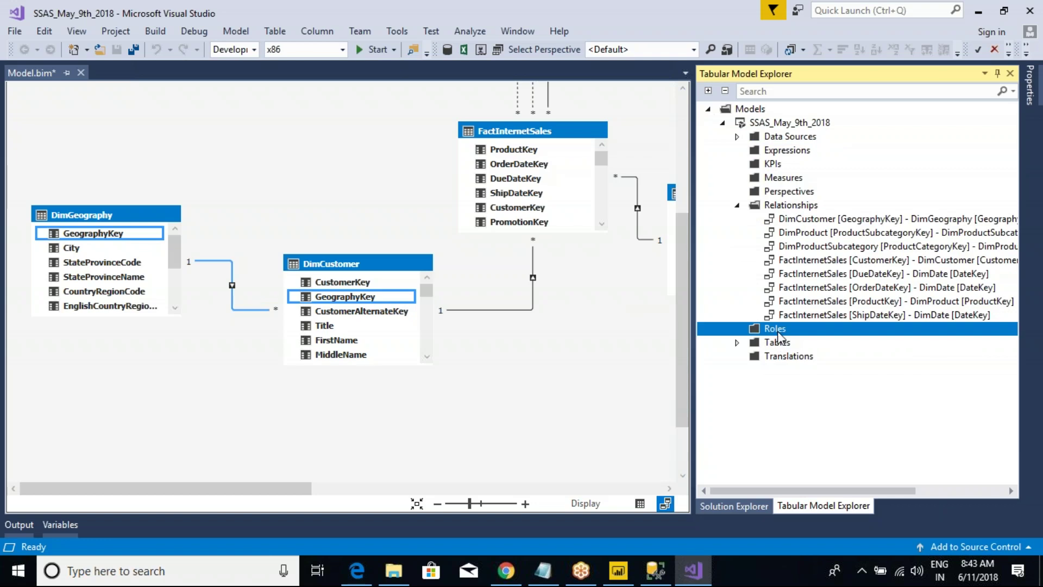
right_click(778, 334)
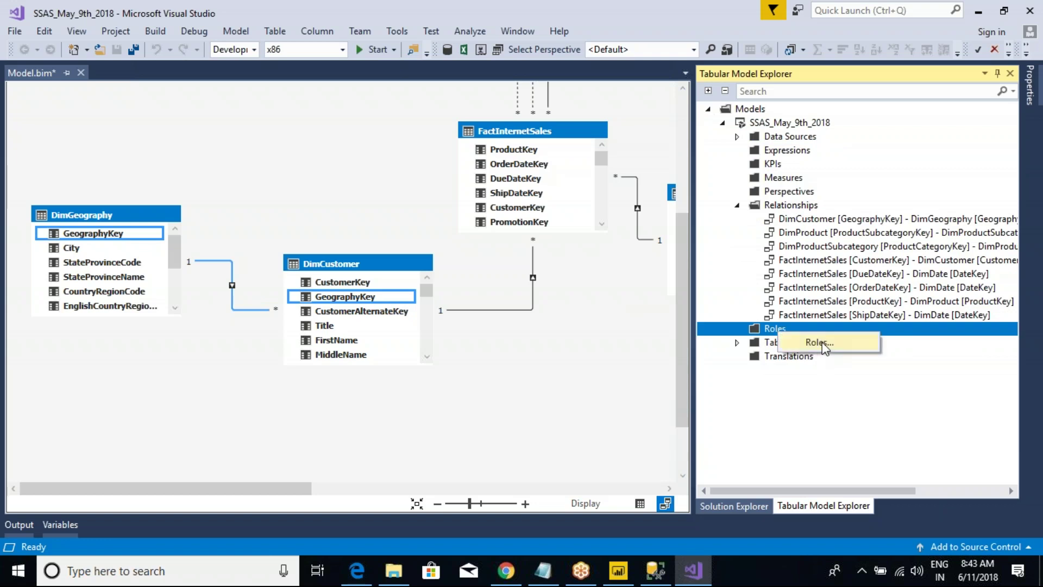
click(808, 384)
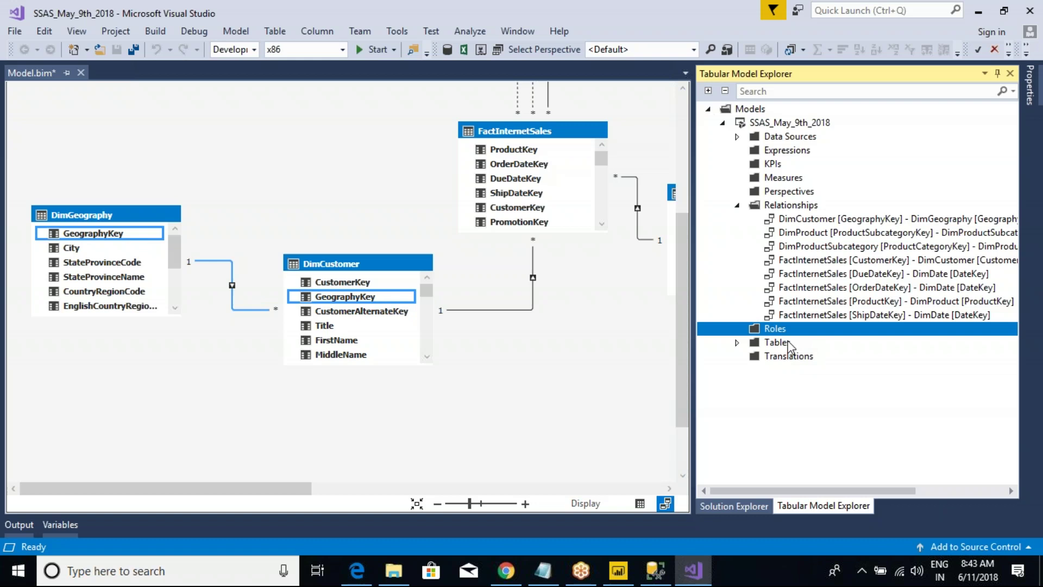
Inspect the model's tables and the columns of DimCustomer, then collapse the Tables folder again
click(737, 343)
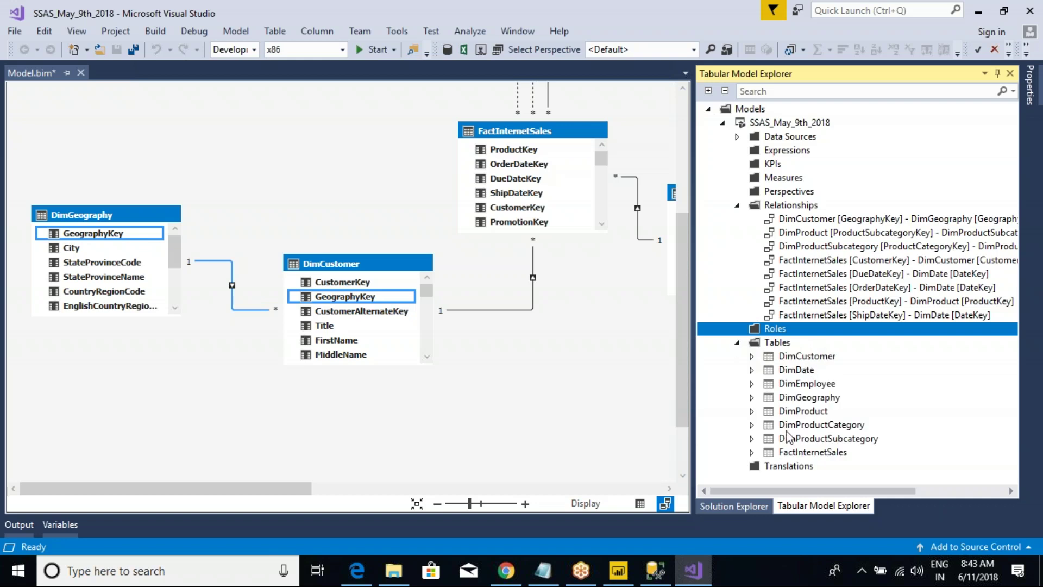
click(751, 356)
click(766, 370)
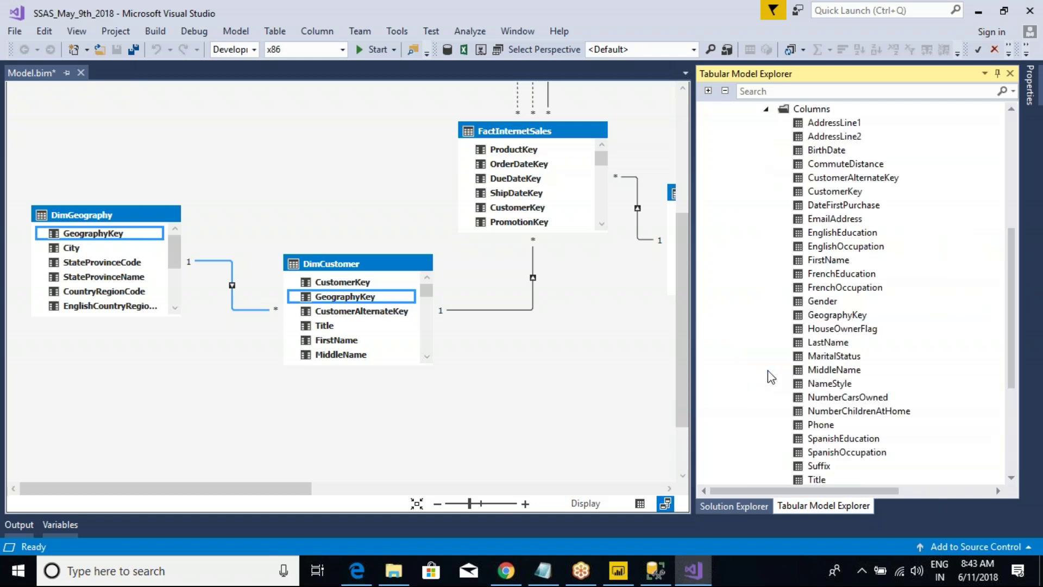
scroll(851, 313, up, 2)
click(766, 191)
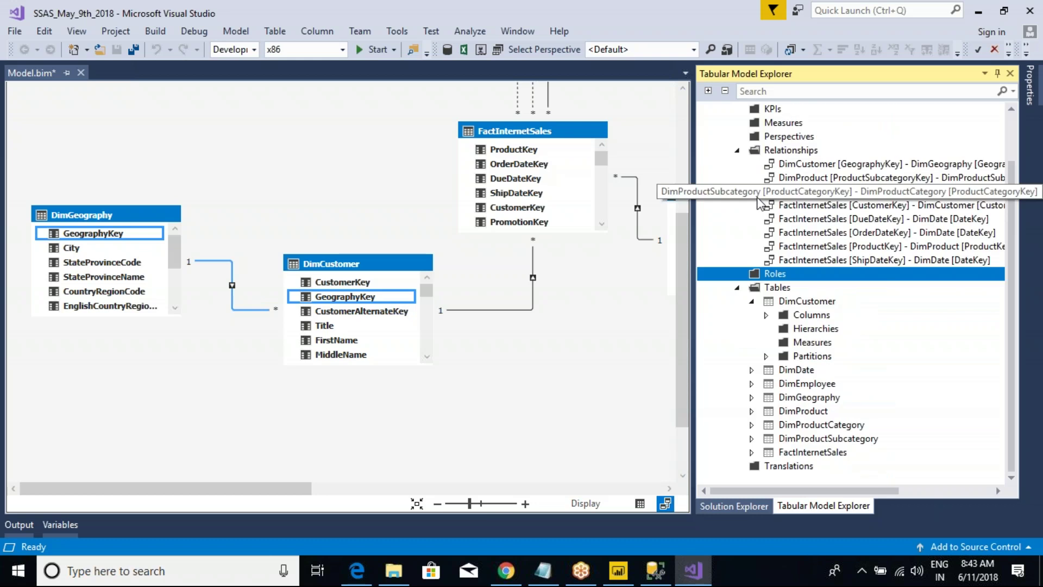
click(751, 301)
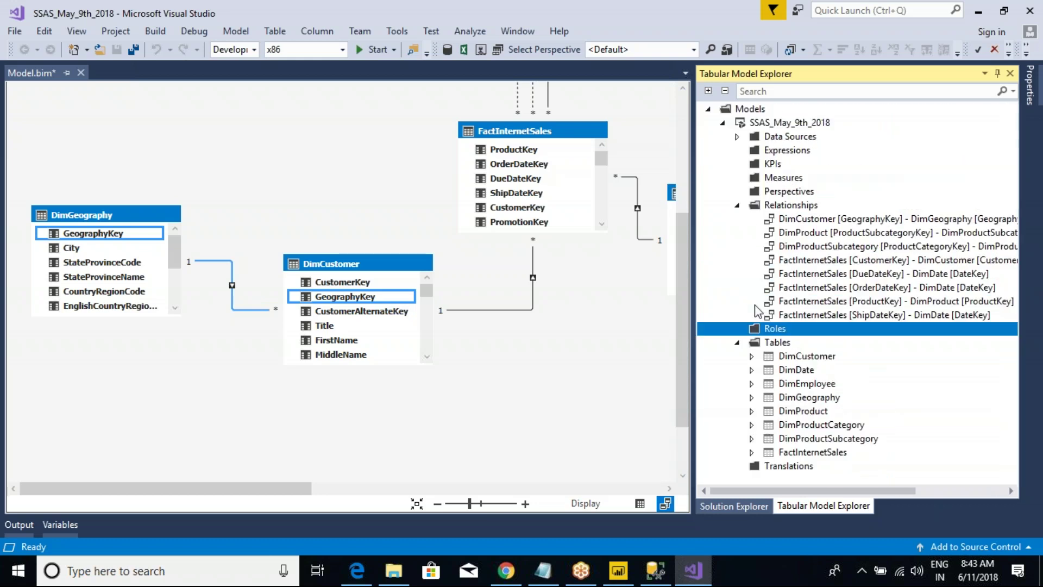
click(737, 344)
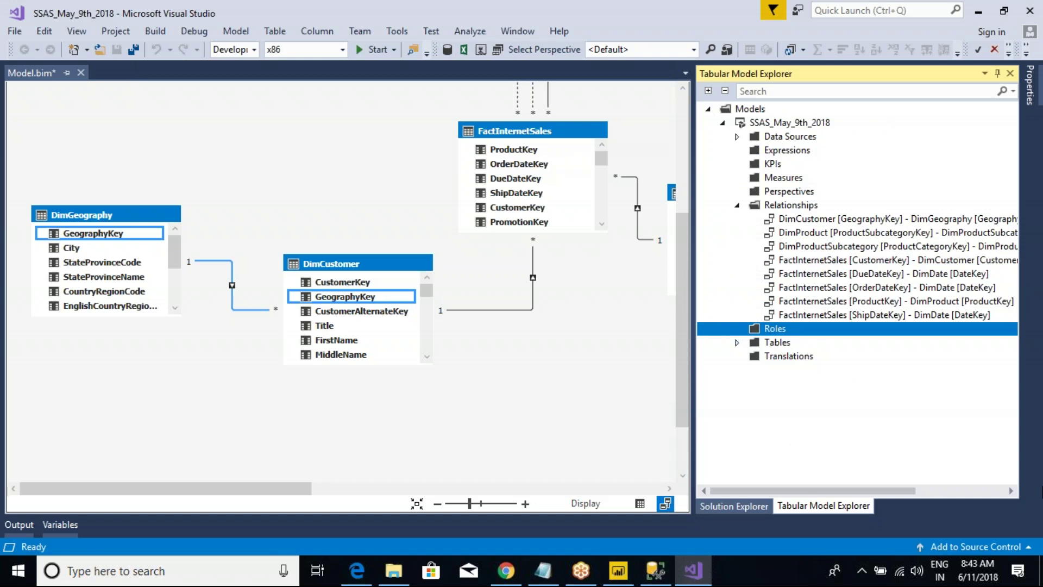
Switch to Power BI Desktop and view the available Get Data source types, leaving without choosing one
drag(284, 492, 489, 538)
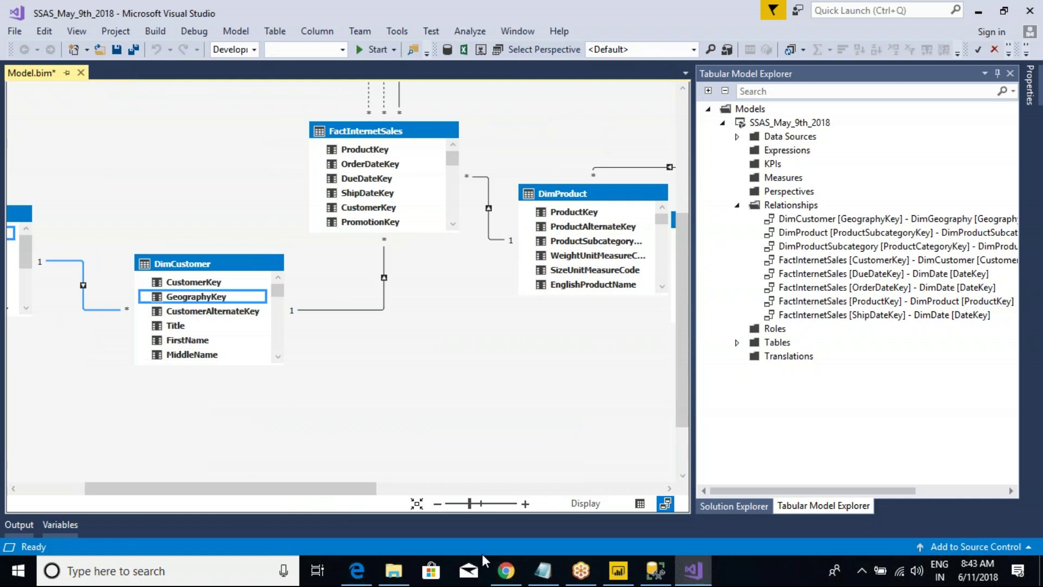
click(618, 570)
click(137, 78)
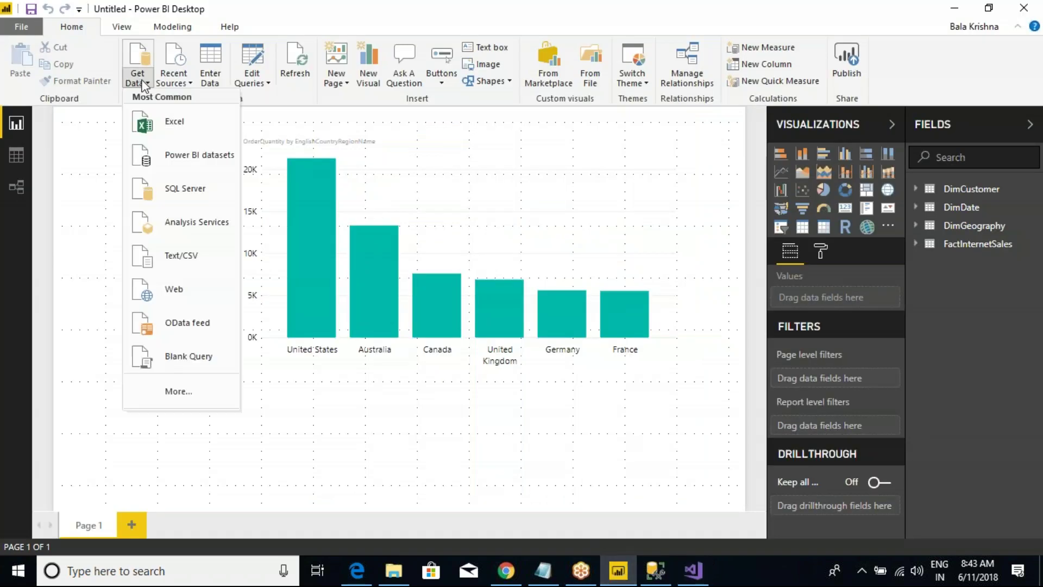
click(113, 309)
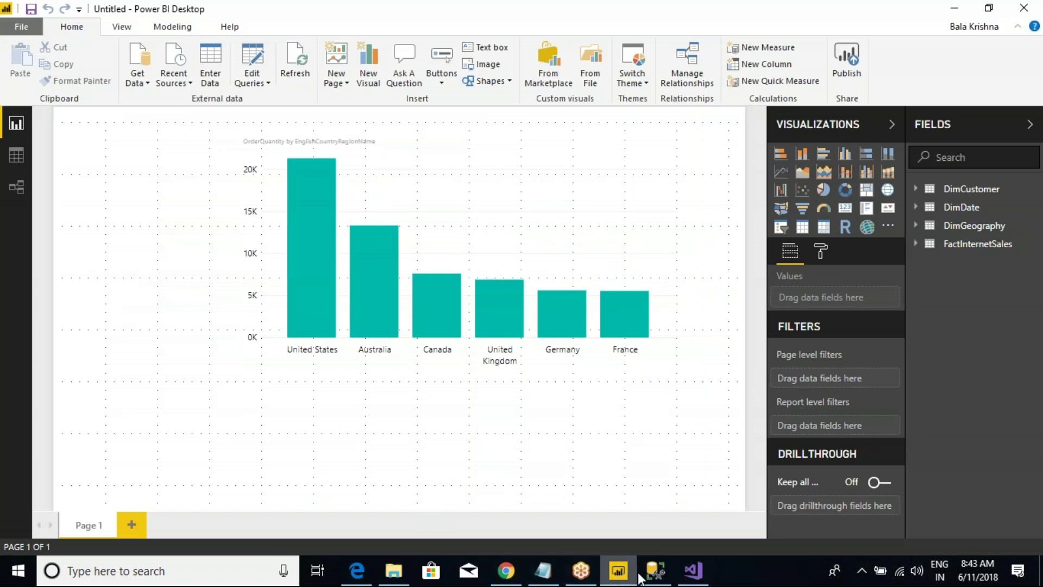
Switch to SQL Server Management Studio and refresh the Analysis Server's database list
click(655, 570)
double_click(39, 141)
double_click(60, 128)
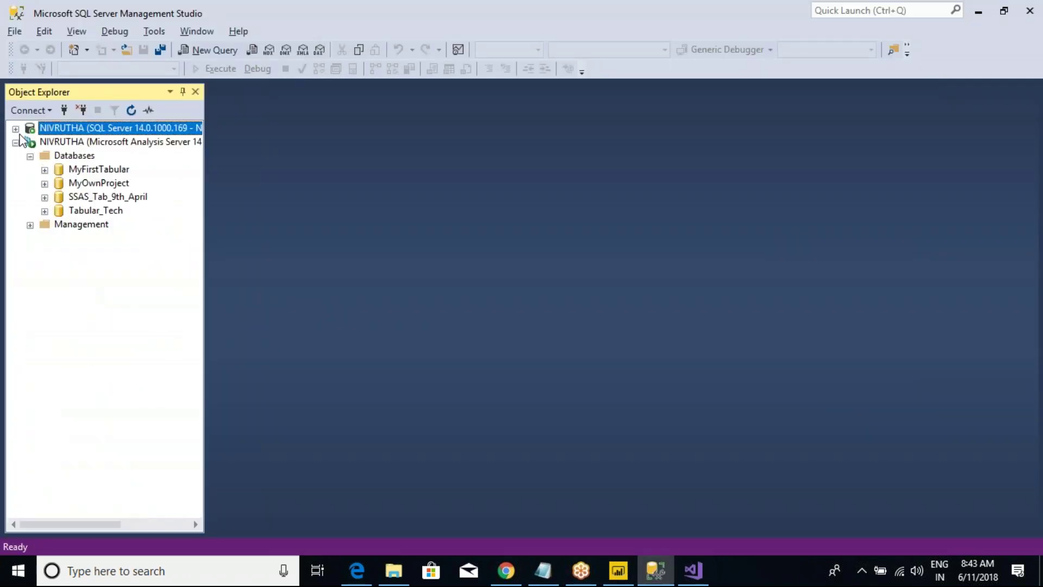
click(60, 142)
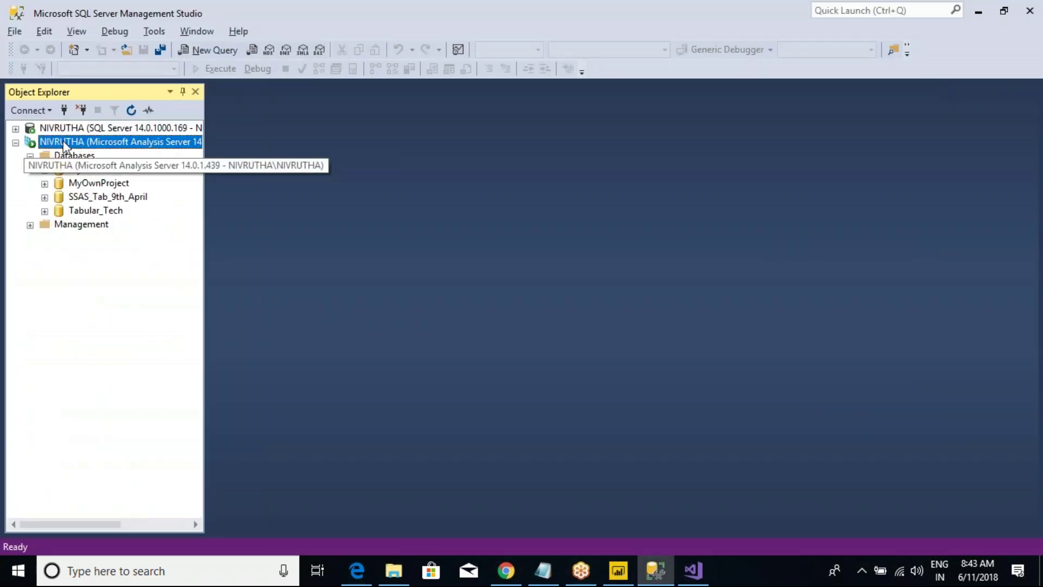
click(131, 109)
click(29, 156)
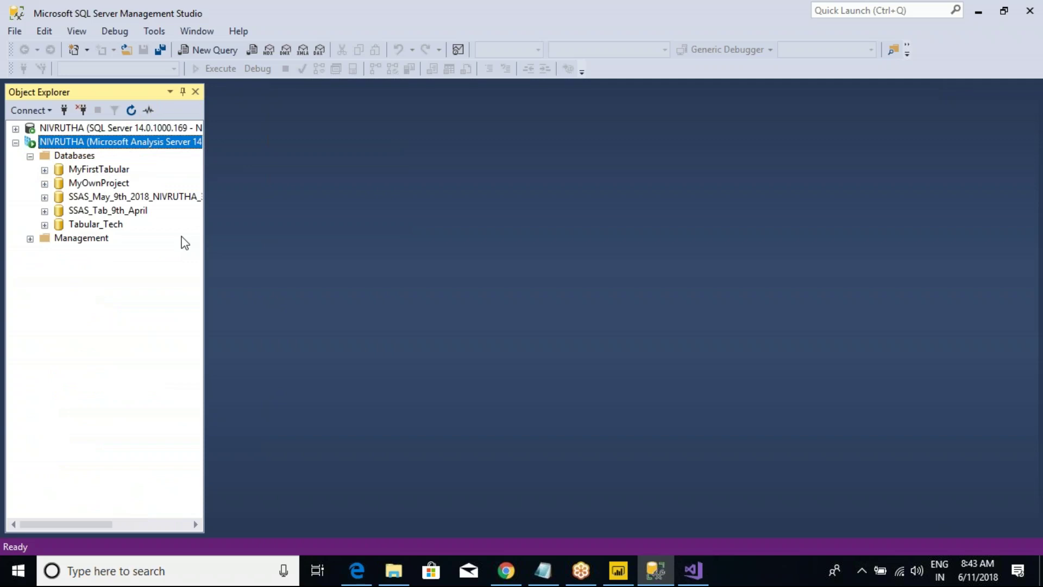
Widen the Object Explorer to show the full name of the SSAS_May_9th_2018 workspace database and briefly inspect its contents
click(121, 197)
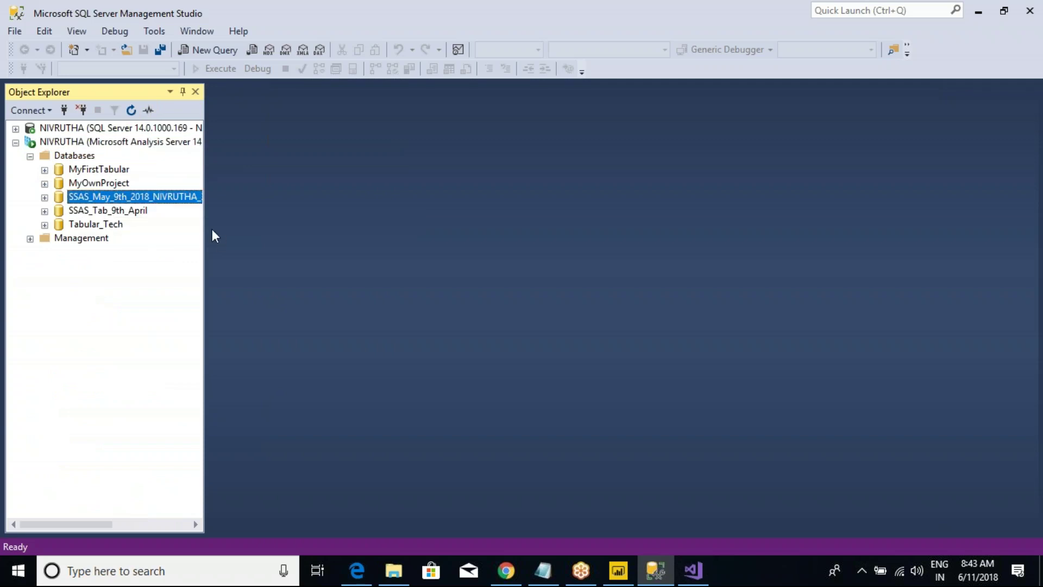
drag(206, 225, 288, 226)
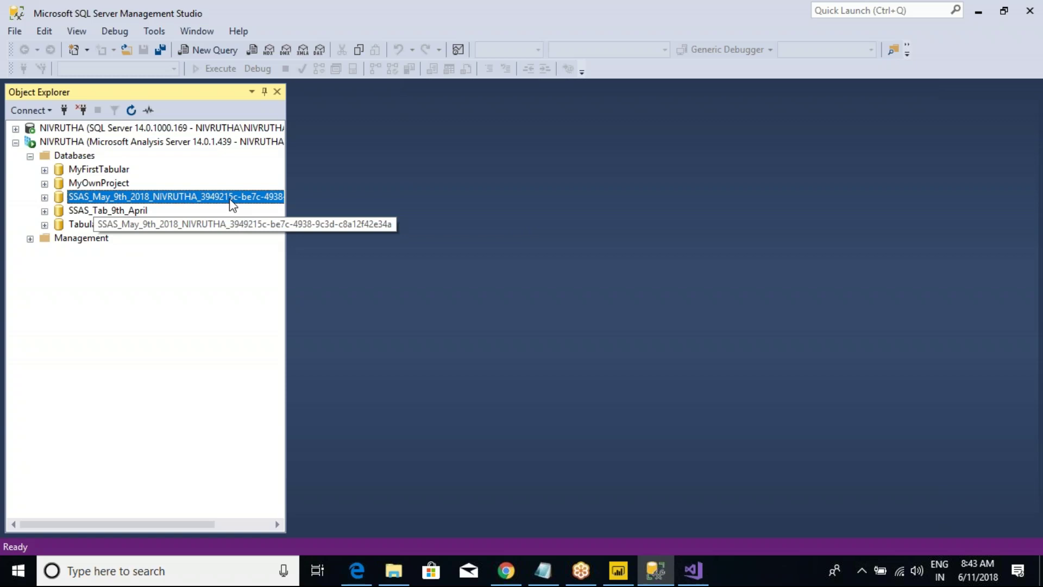
click(146, 210)
click(77, 202)
click(45, 197)
click(44, 197)
Switch to Visual Studio, show the model in grid view, and expand Data Sources with Relationships collapsed to locate the Measures folder
click(692, 568)
drag(356, 492, 284, 516)
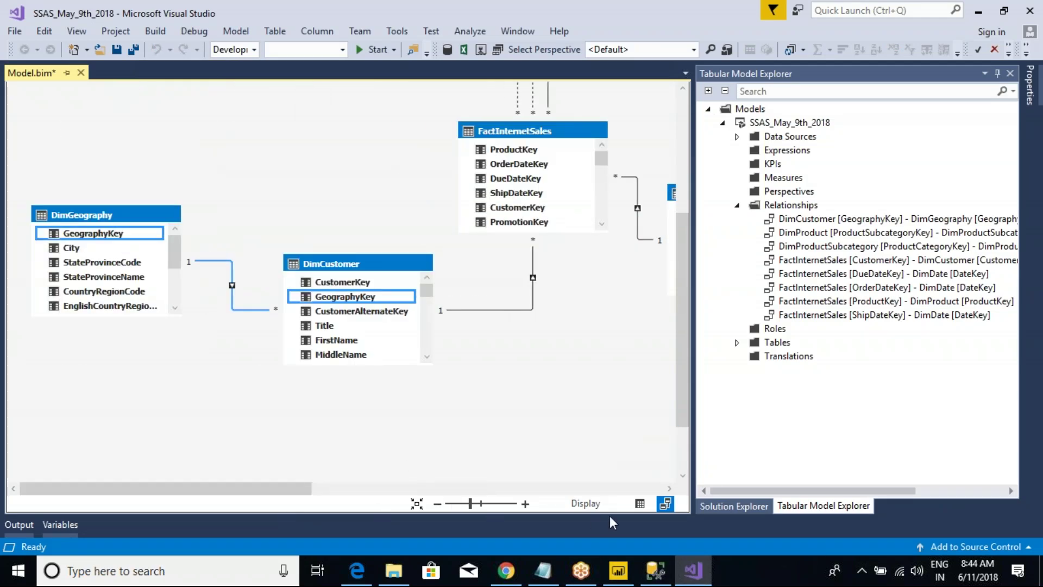
click(639, 504)
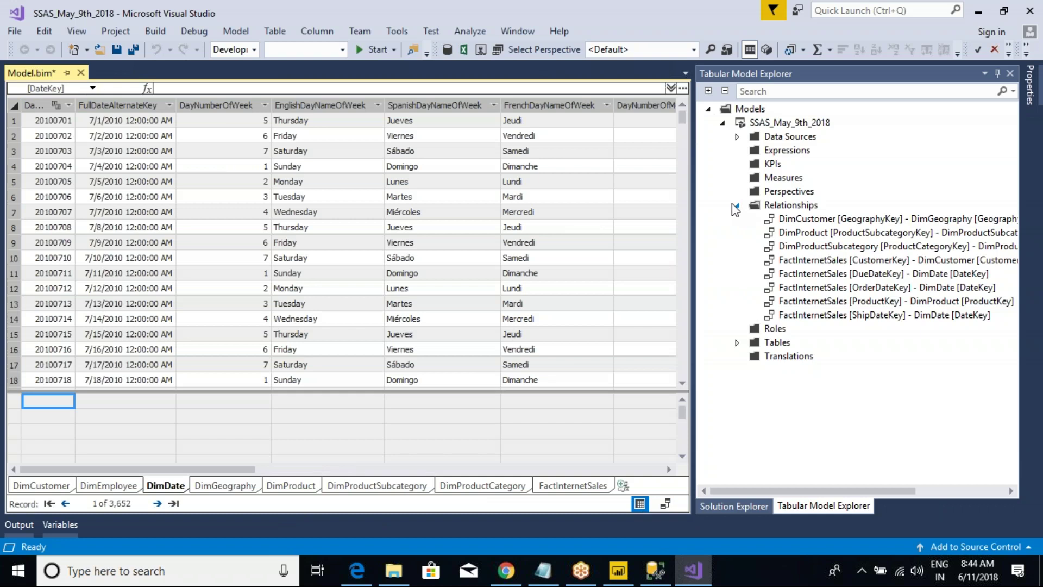
click(738, 207)
click(737, 136)
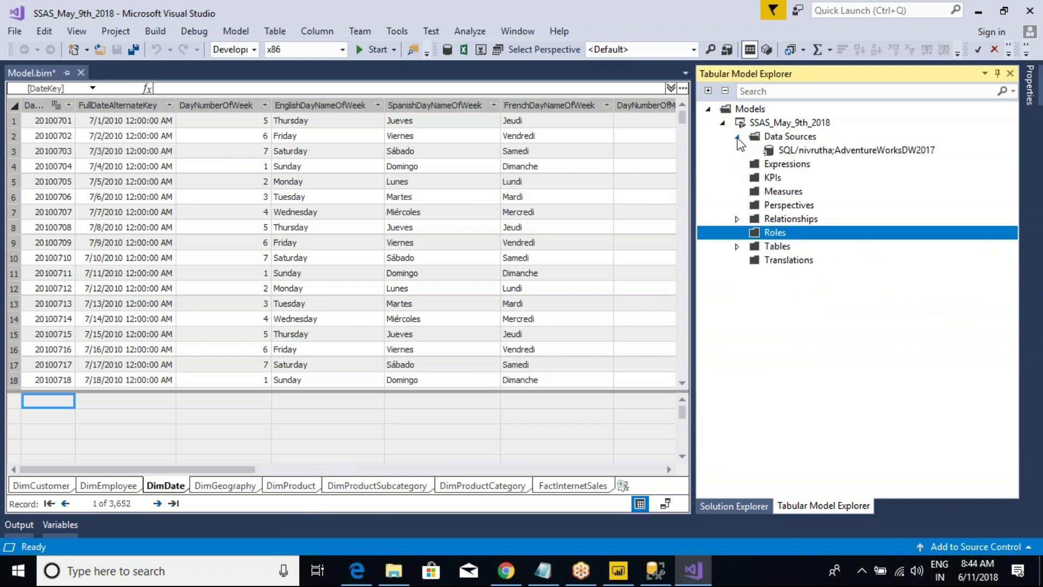
click(779, 192)
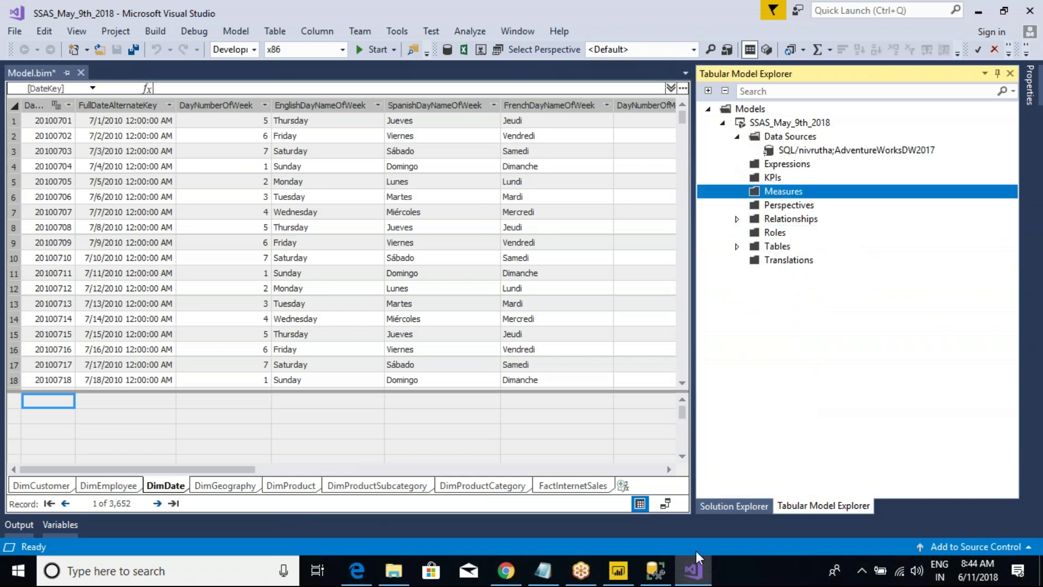
Switch to Power BI Desktop and add the measure TotalOrders = SUM(FactInternetSales[OrderQuantity]) to the FactInternetSales table
click(618, 570)
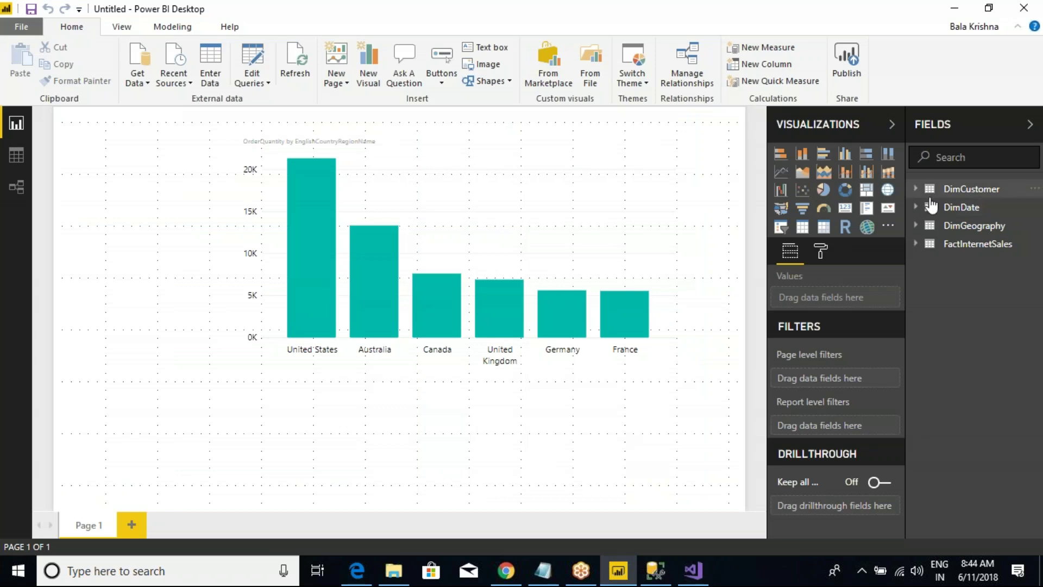
right_click(980, 244)
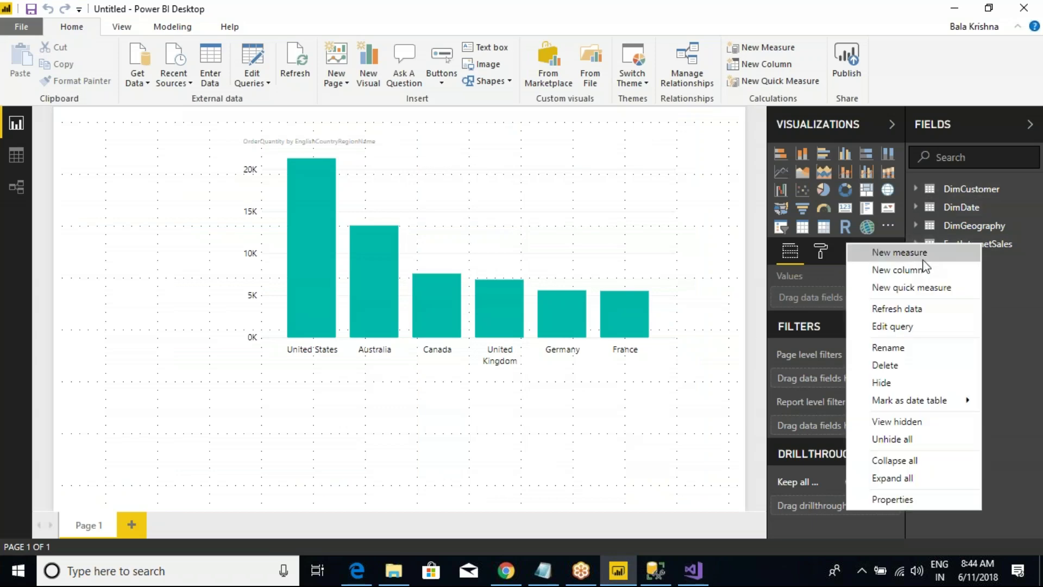
click(895, 252)
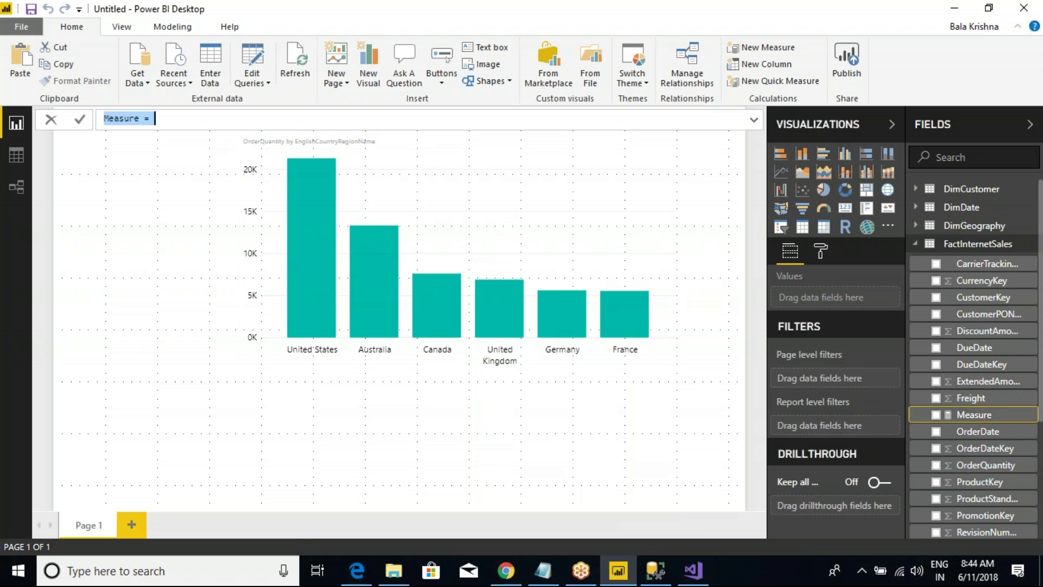
click(184, 116)
text(TotalO)
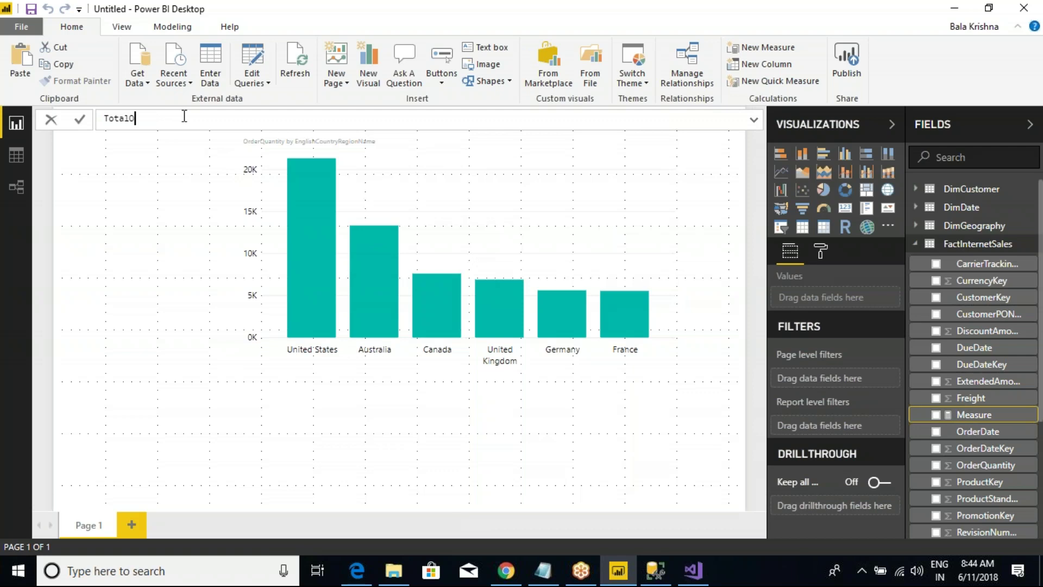
text(rders = SUM()
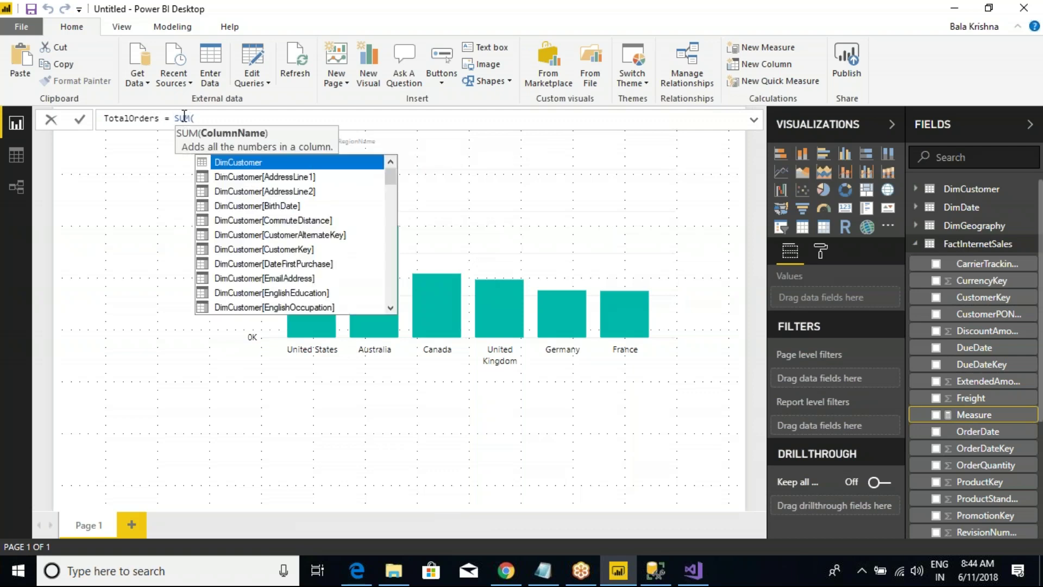
text(order)
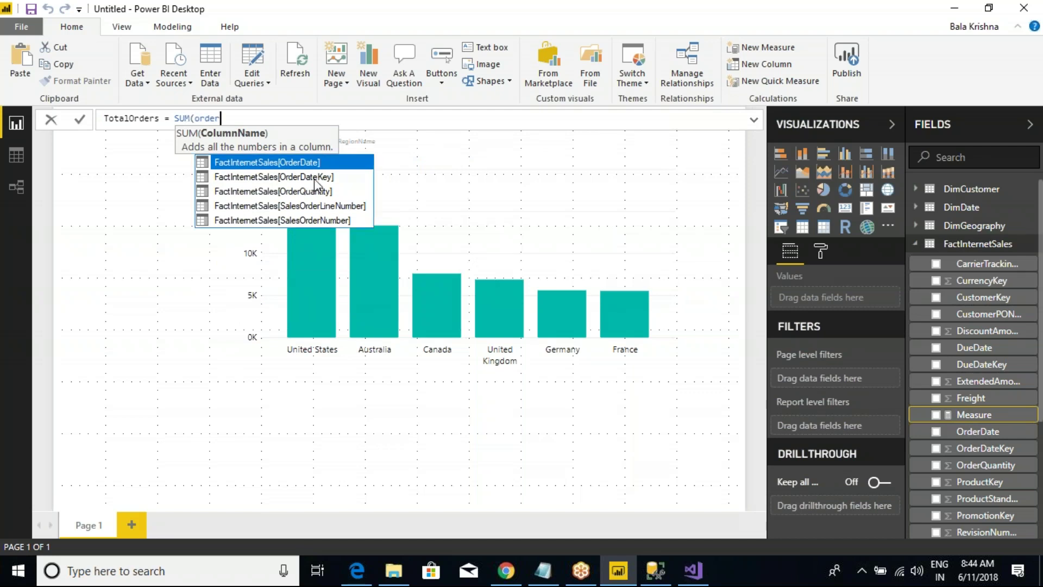
click(311, 192)
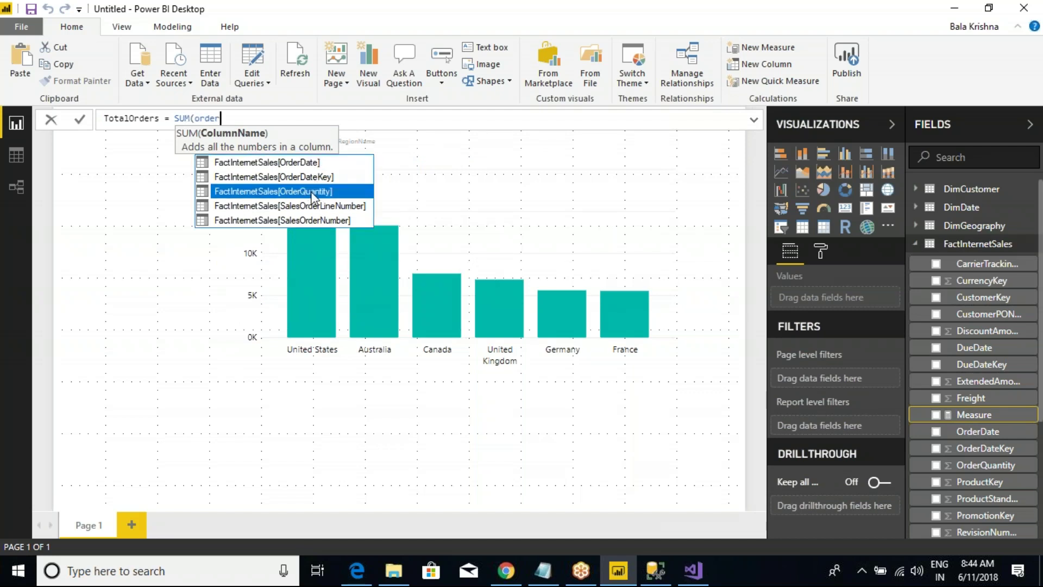
double_click(311, 191)
text())
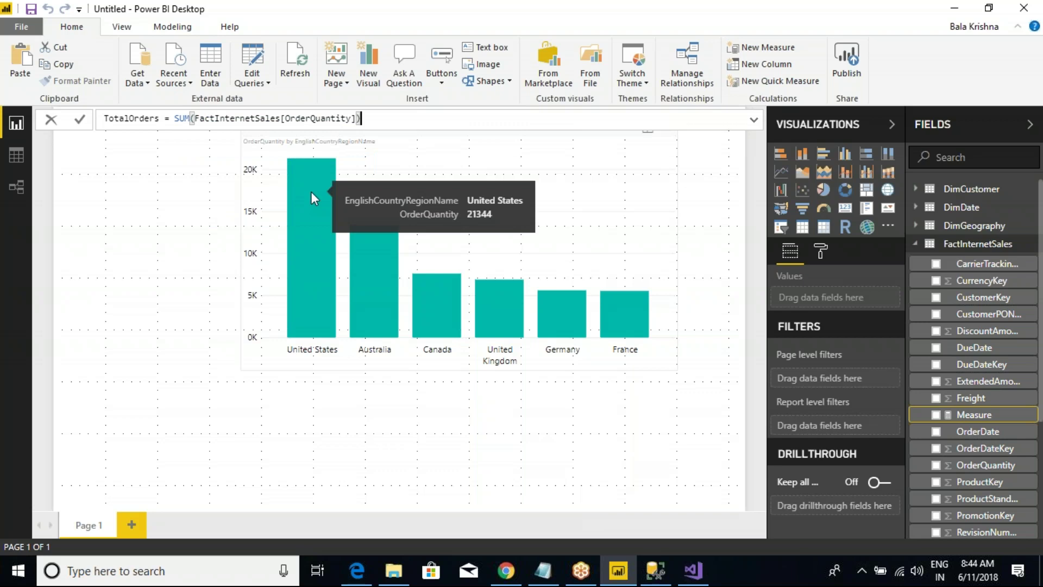
key(Return)
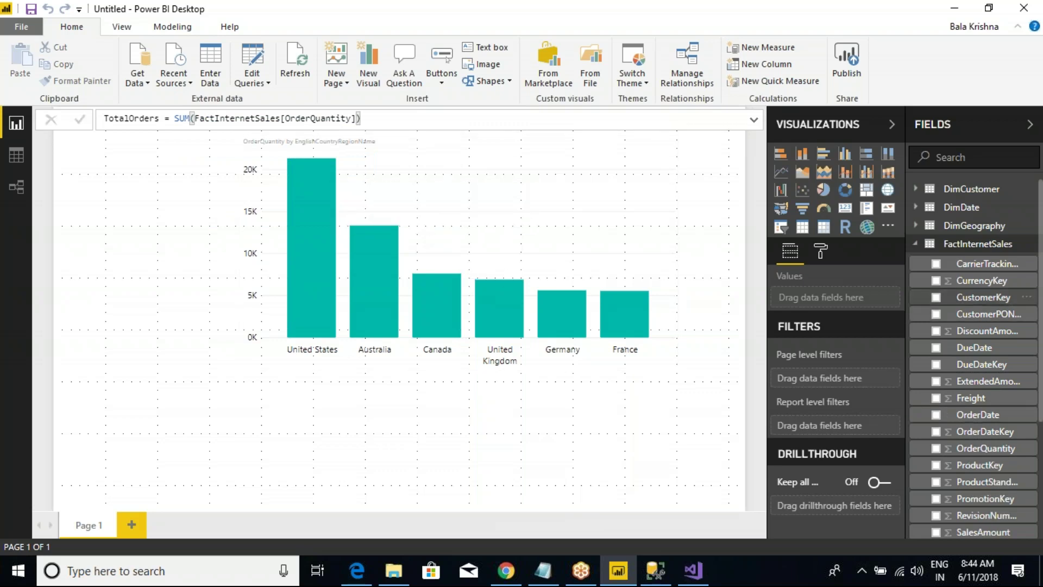
Add the measure TotalSalesAmt = SUM(FactInternetSales[SalesAmount]) to the FactInternetSales table
right_click(922, 246)
click(540, 233)
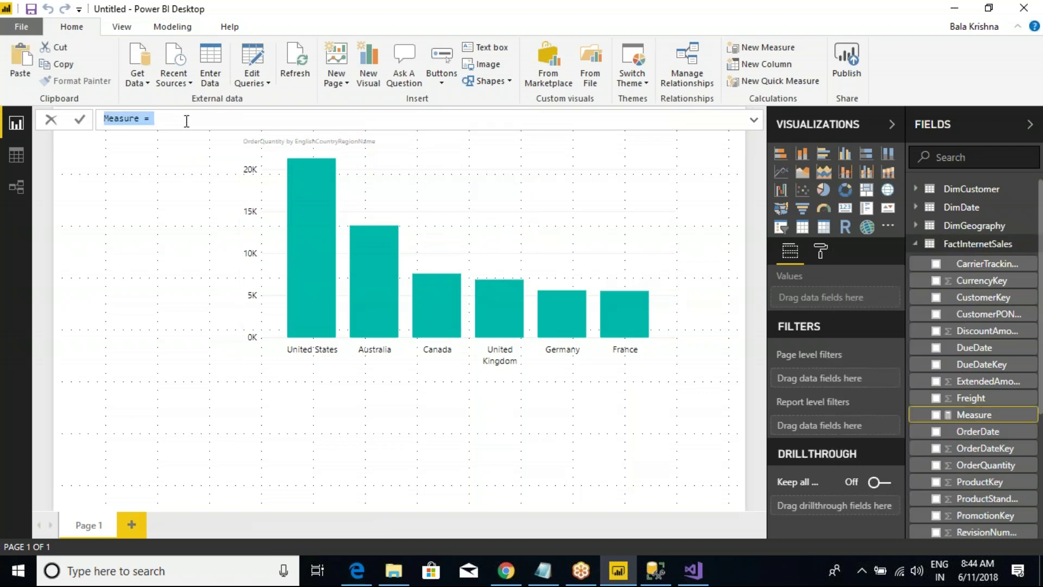
text(TotalSales)
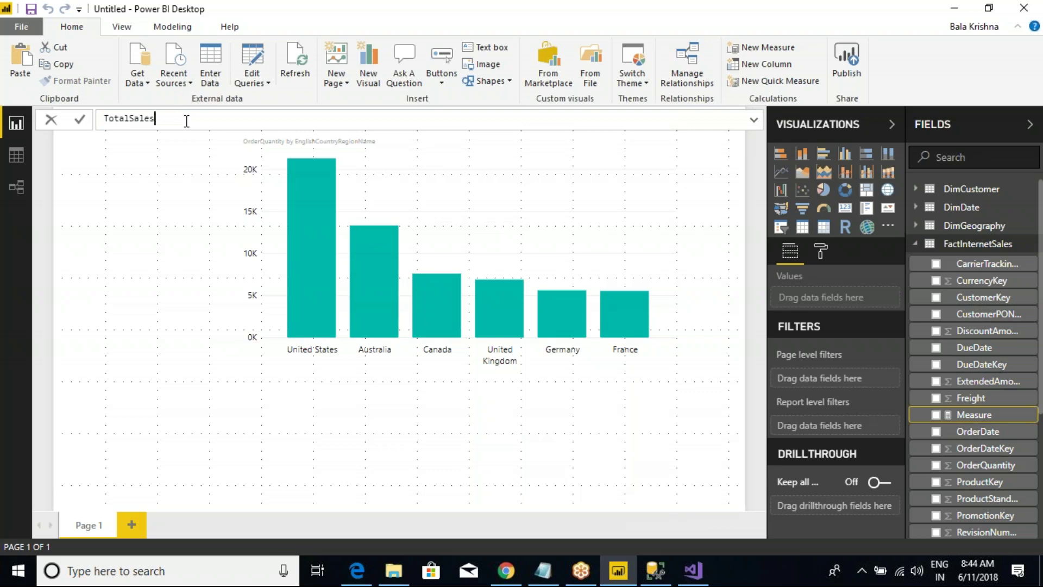
text(Amt = SUM()
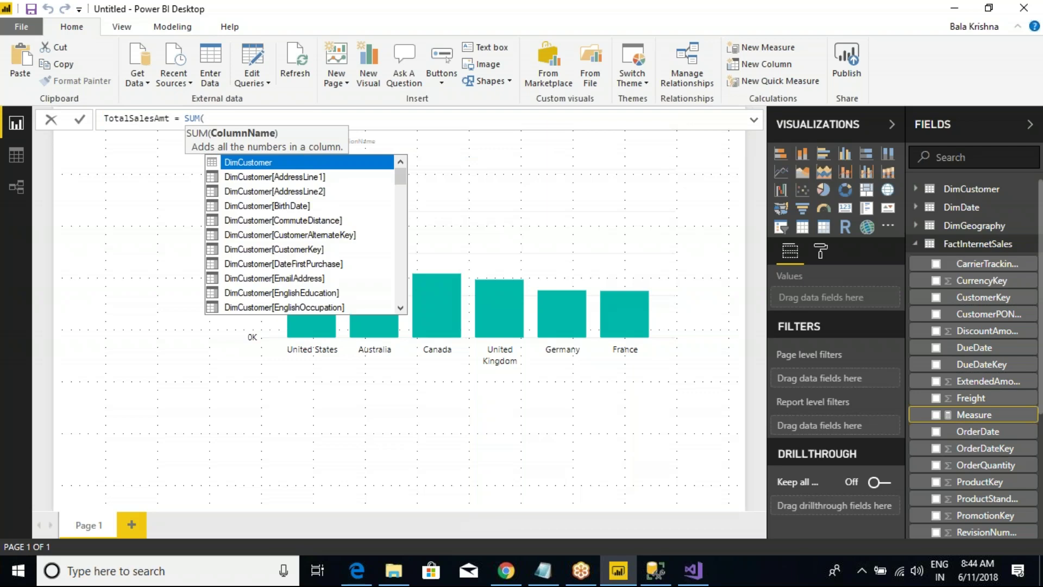
text(SALES)
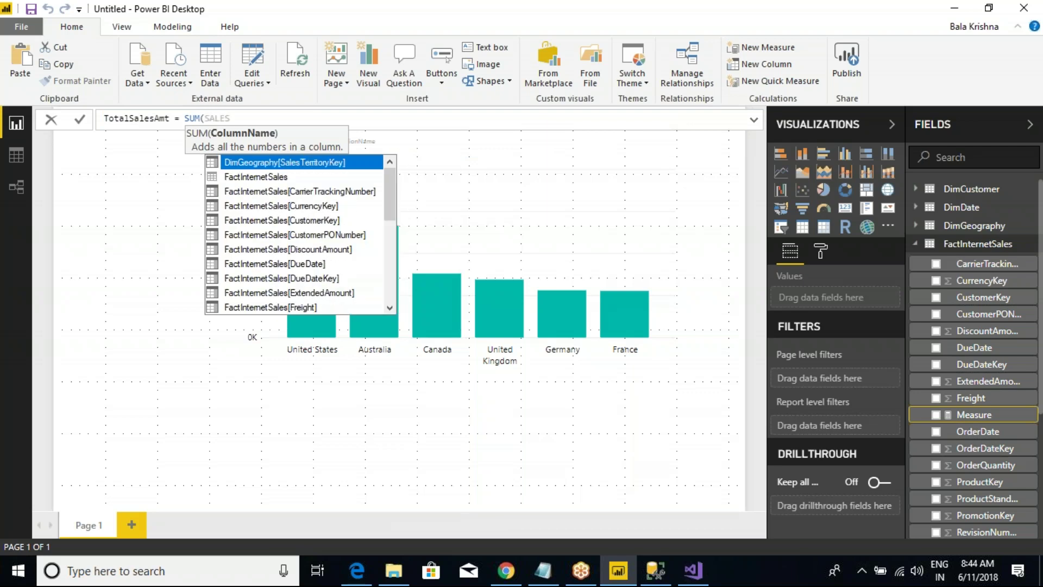
text(AM)
key(Tab)
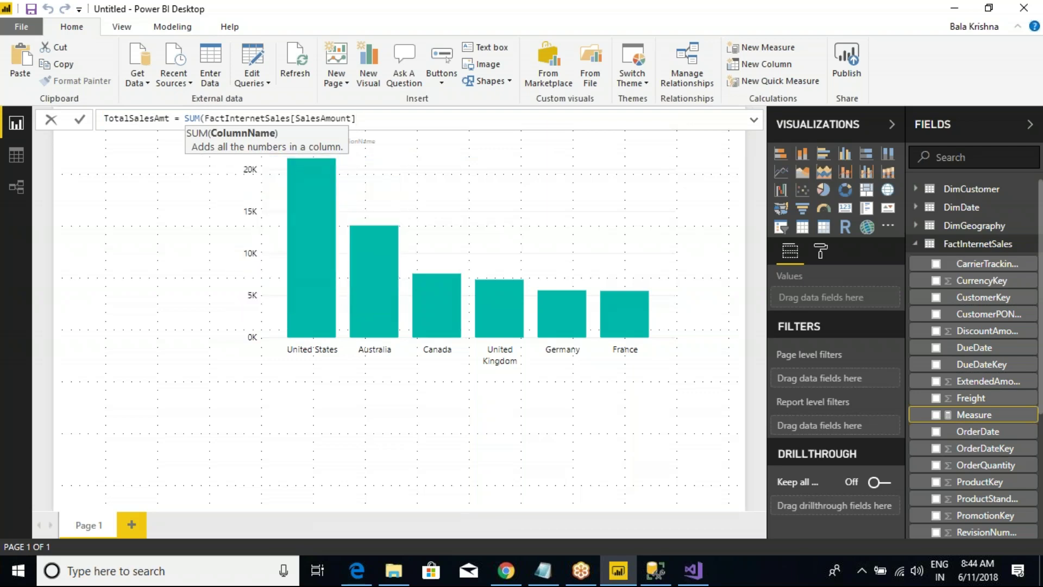
text())
key(Return)
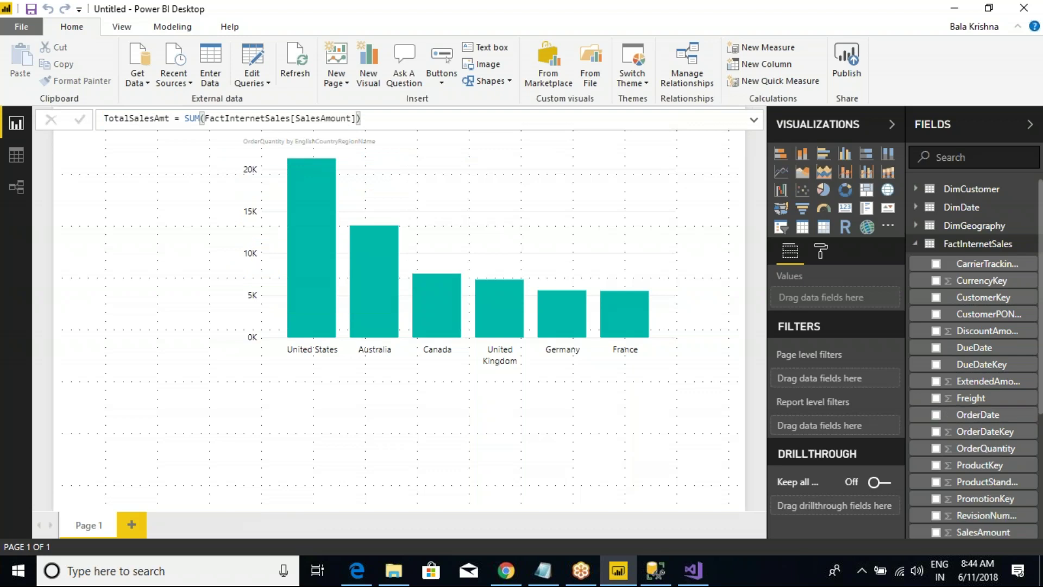
Add an empty card visual in the upper-left corner of the report page and narrow the column chart from its left side
click(430, 240)
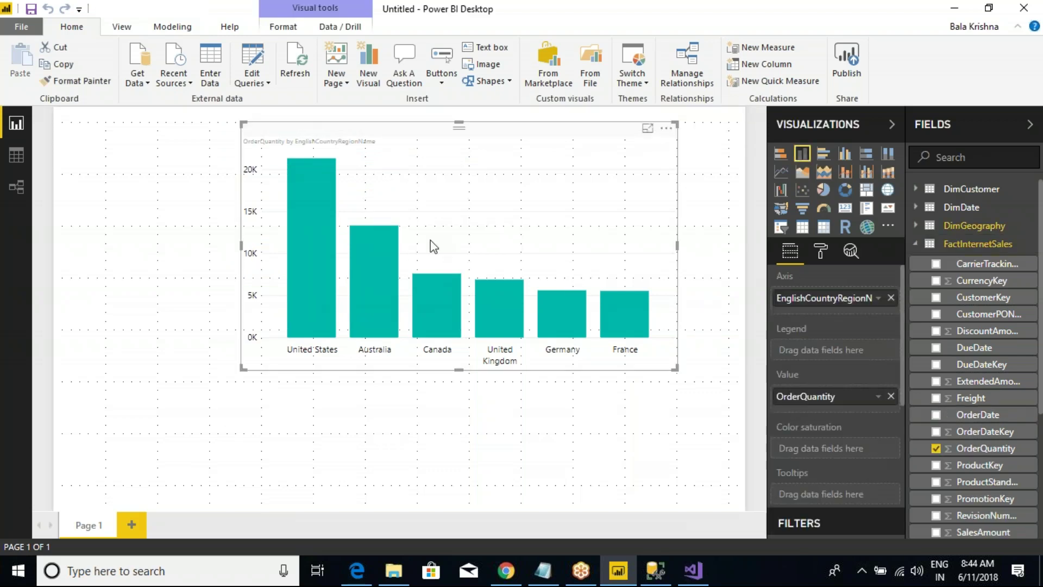
click(159, 225)
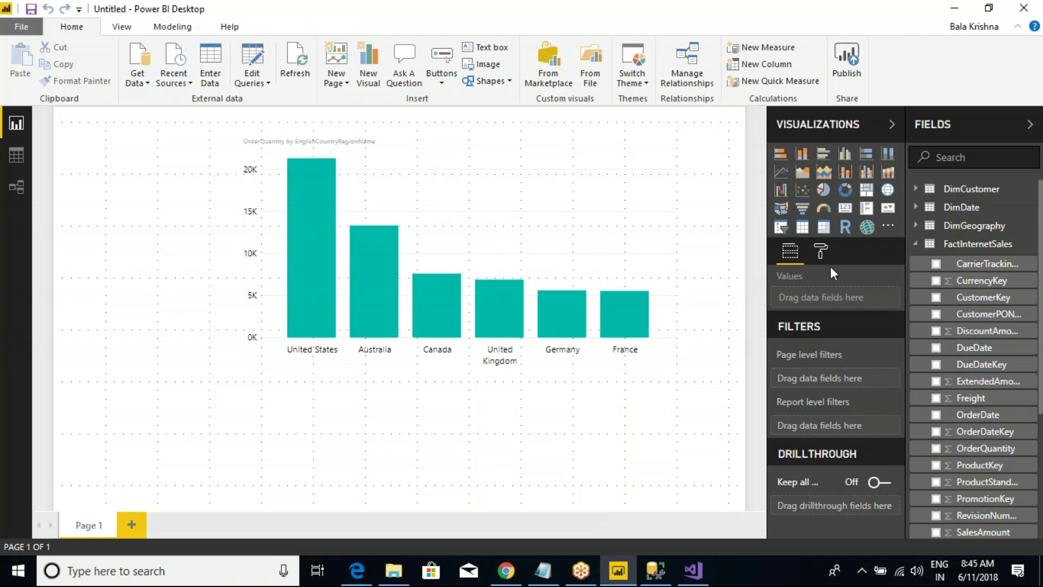
click(845, 208)
drag(174, 380, 114, 188)
drag(235, 276, 304, 246)
click(311, 272)
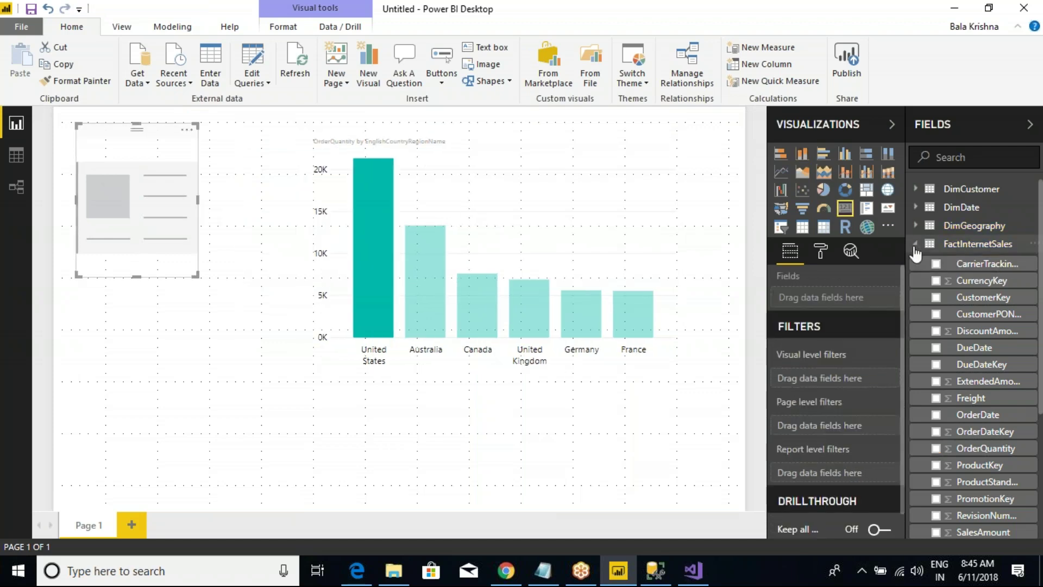
Show the TotalOrders measure in the card, widen the card, and clear the United States selection in the column chart
scroll(959, 303, down, 3)
scroll(959, 304, down, 4)
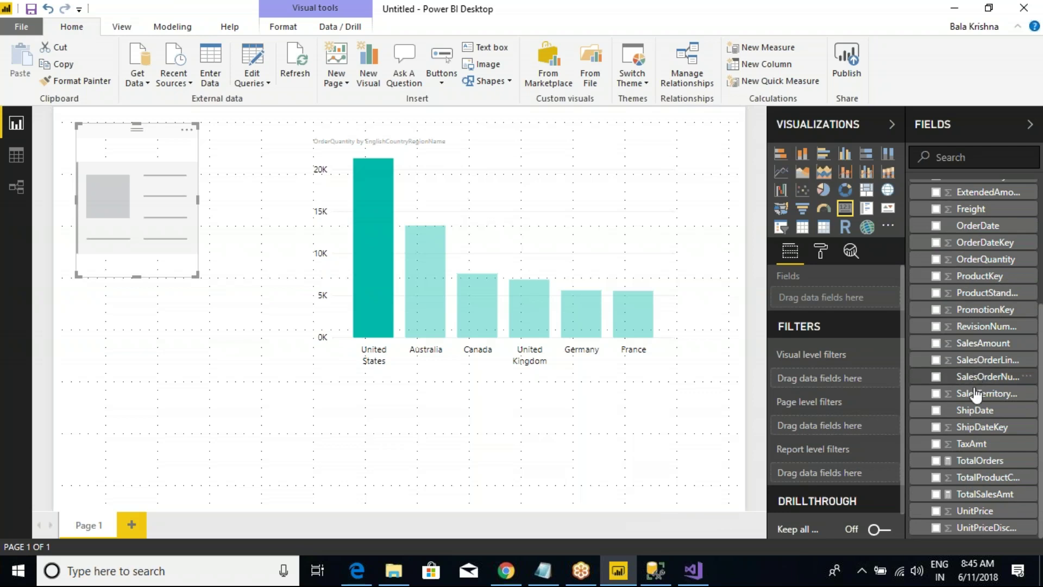
drag(897, 448, 1030, 517)
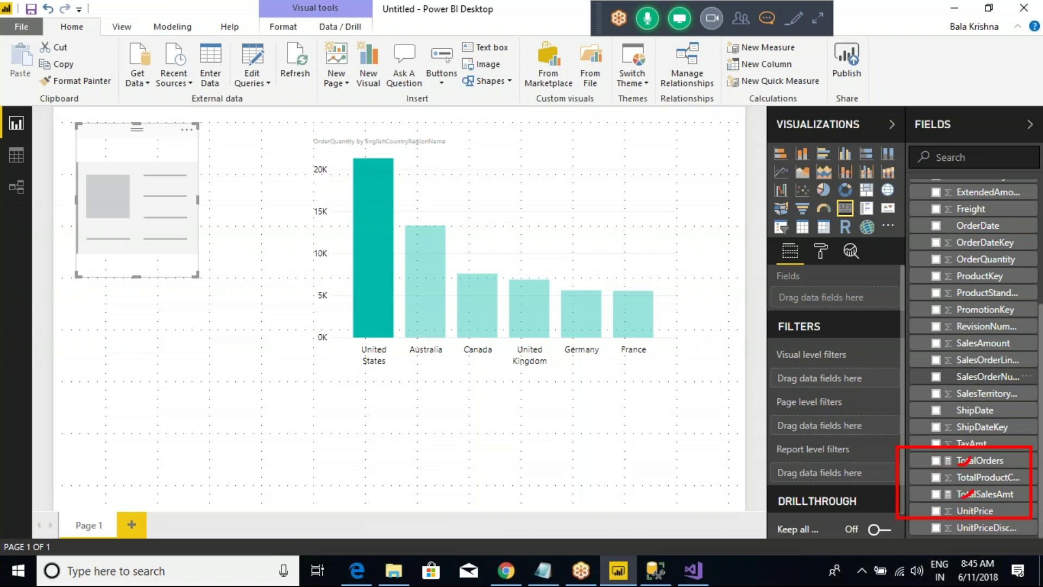
mouse_move(986, 462)
mouse_down()
mouse_move(927, 466)
mouse_move(807, 376)
mouse_move(812, 298)
mouse_up()
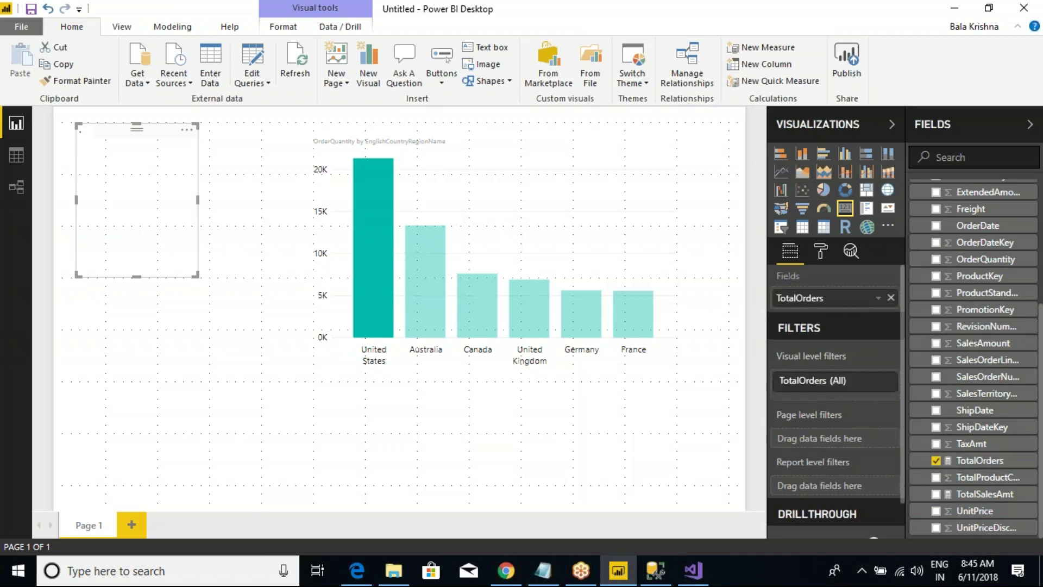
drag(198, 199, 255, 195)
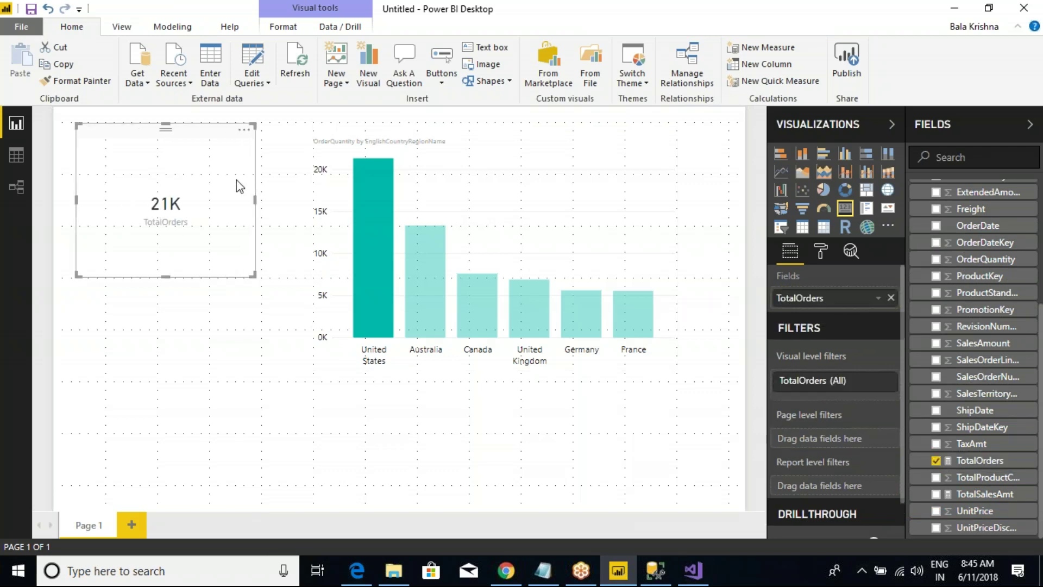
click(381, 280)
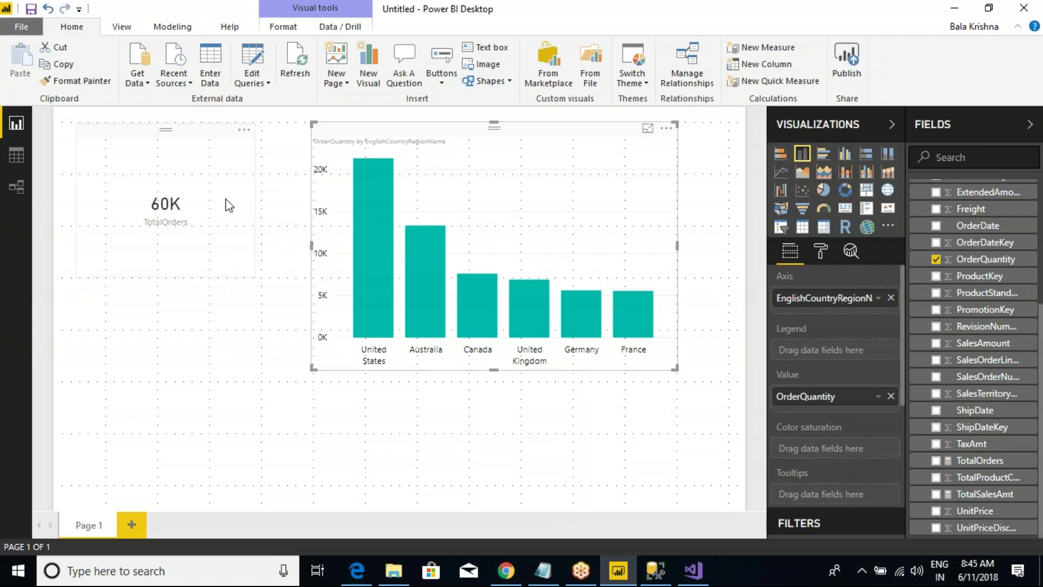
Format the TotalOrders card's category label with text size 18, black color and the Arial Black font
click(820, 251)
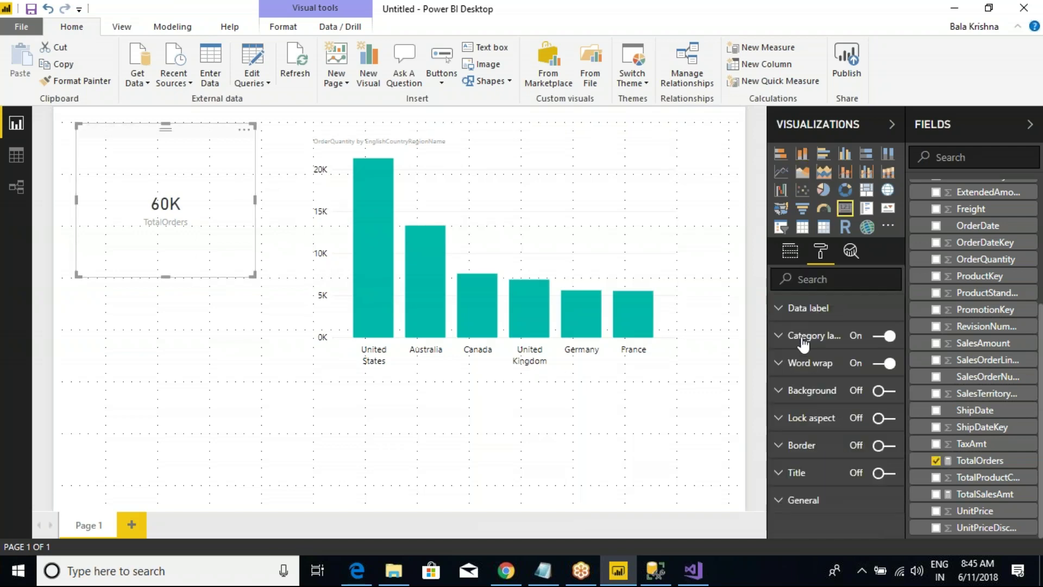
click(780, 338)
click(886, 386)
click(886, 387)
click(871, 363)
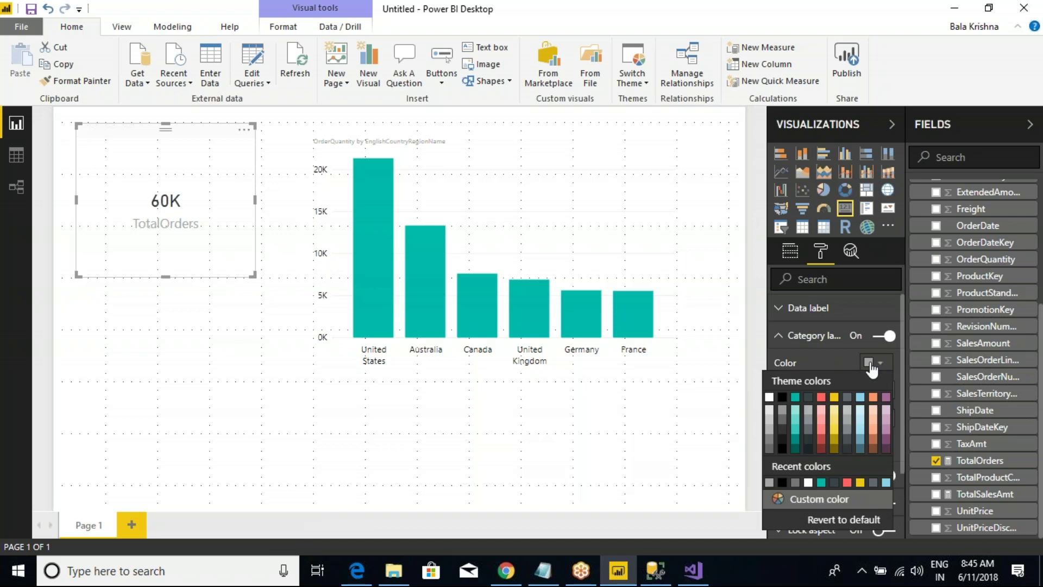
click(781, 397)
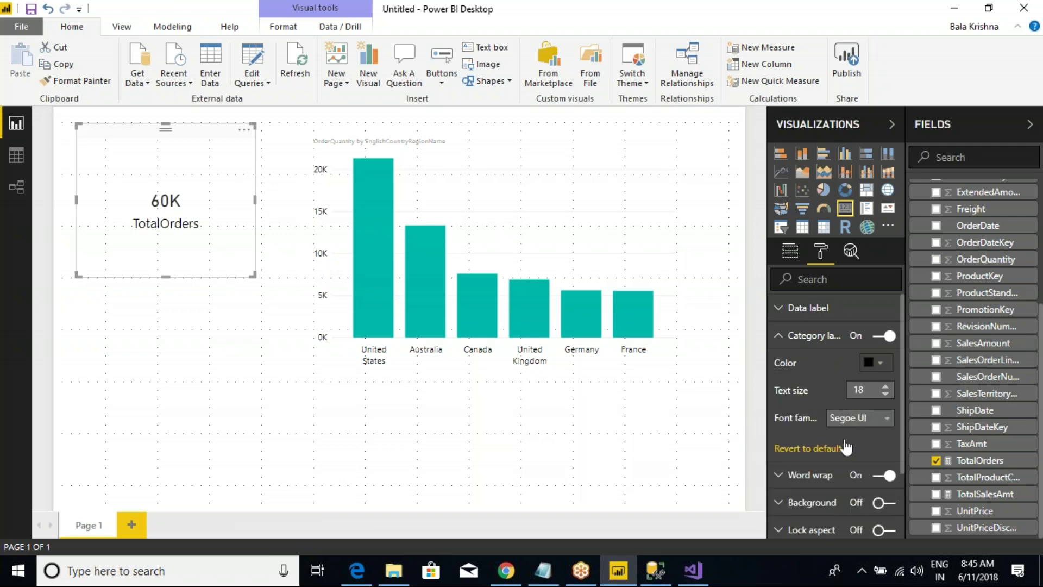
click(856, 423)
click(864, 451)
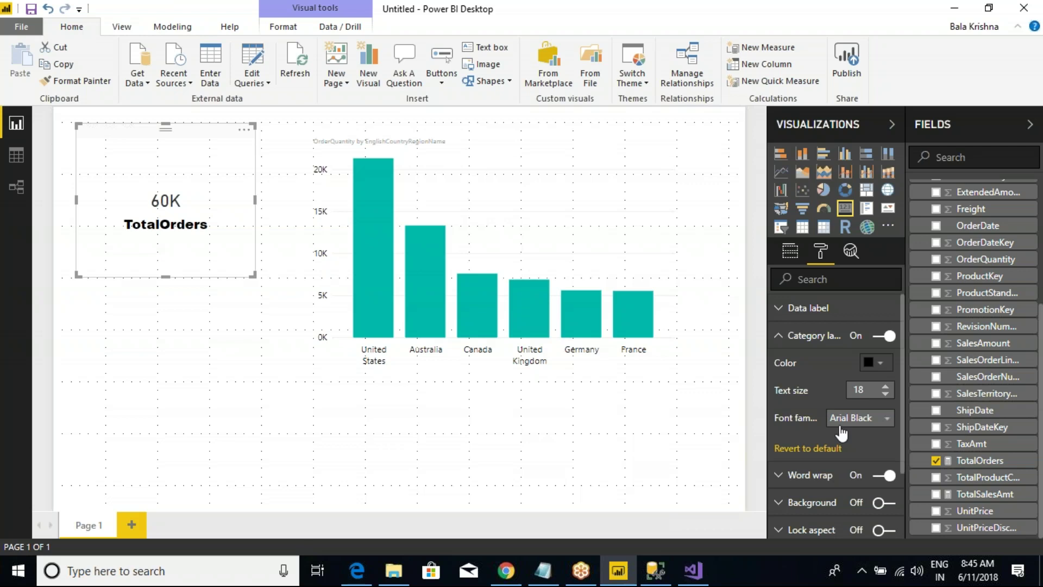
click(779, 336)
Set the TotalOrders card's data label display units to None and its color to black
click(780, 308)
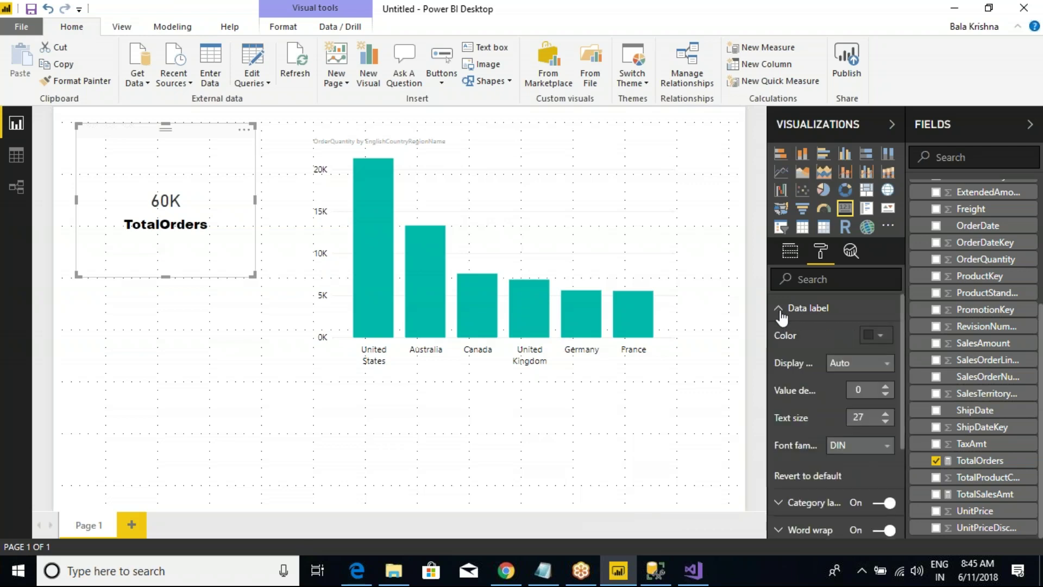
click(868, 364)
click(842, 387)
click(874, 335)
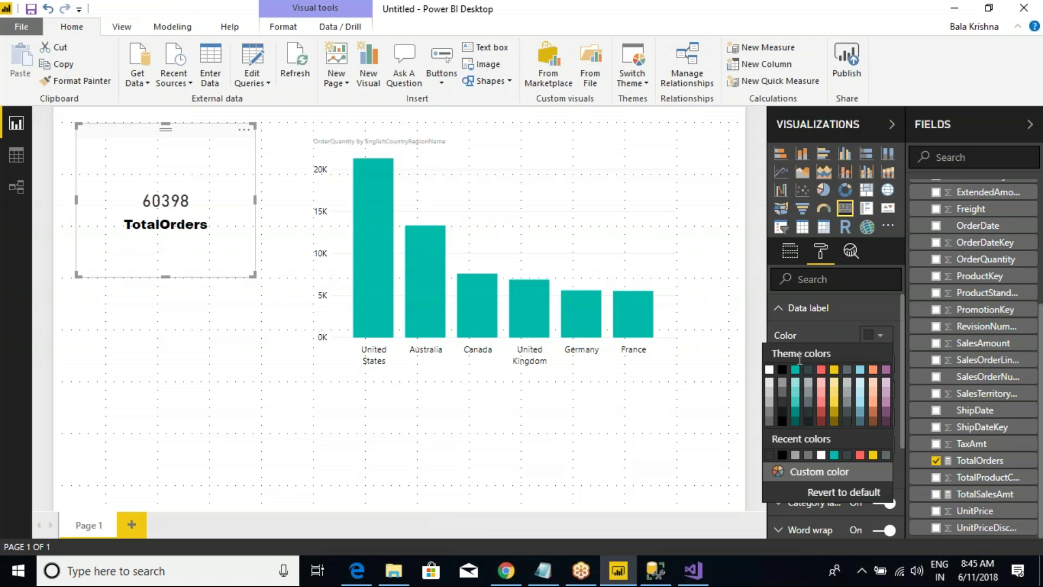
click(782, 369)
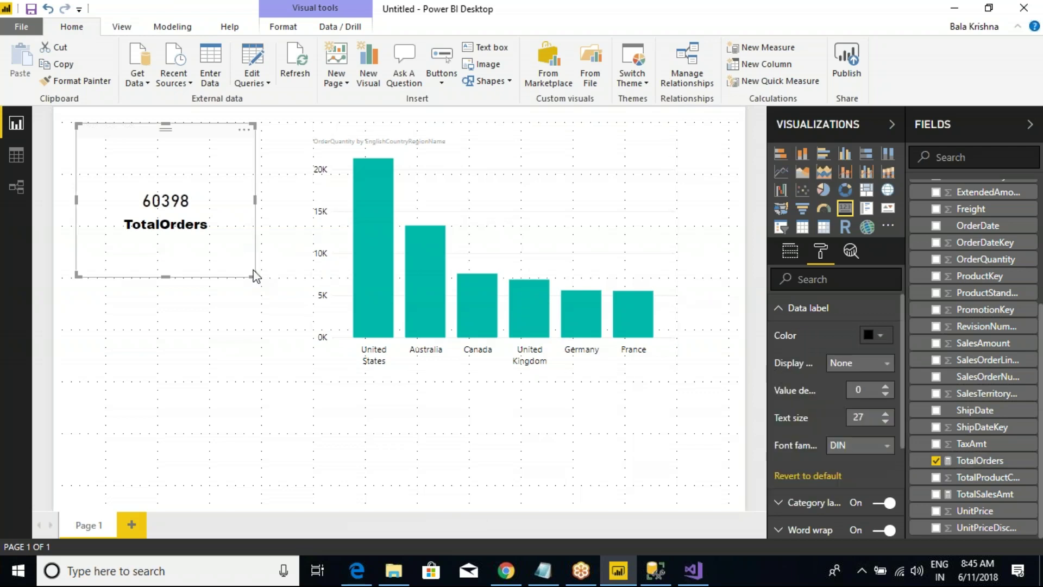
Shrink the TotalOrders card and place a copy of it directly below the original
drag(252, 272, 242, 238)
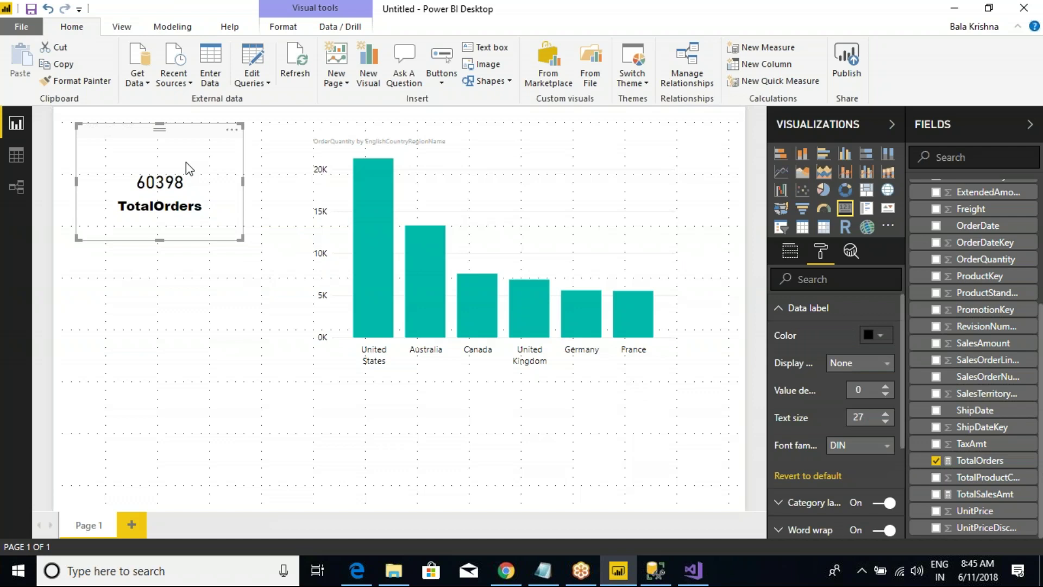
key(ctrl+c)
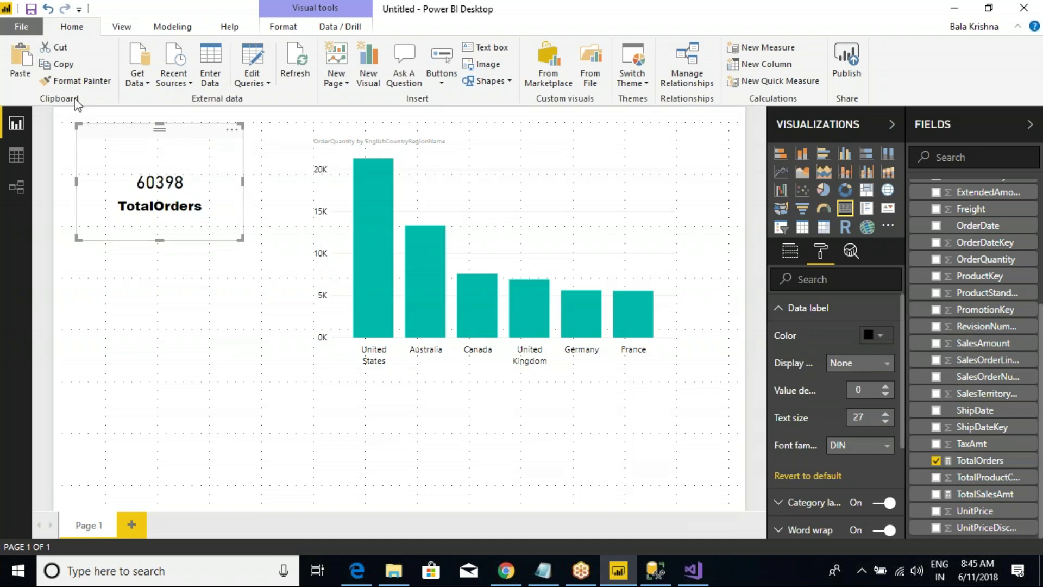
click(11, 79)
drag(152, 144, 159, 298)
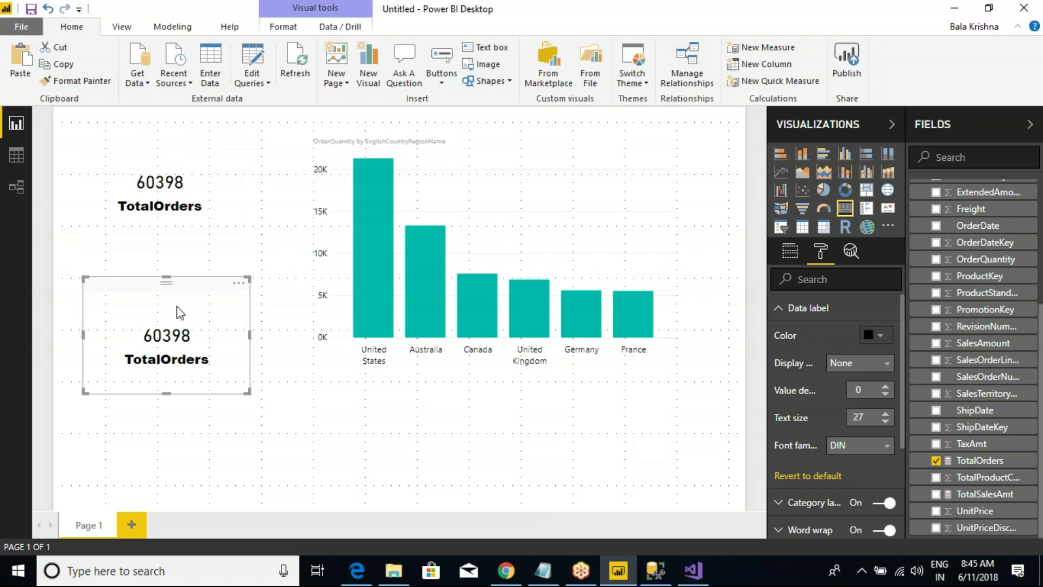
Replace the copied card's field with the TotalSalesAmt measure and widen the card slightly
drag(978, 494, 760, 239)
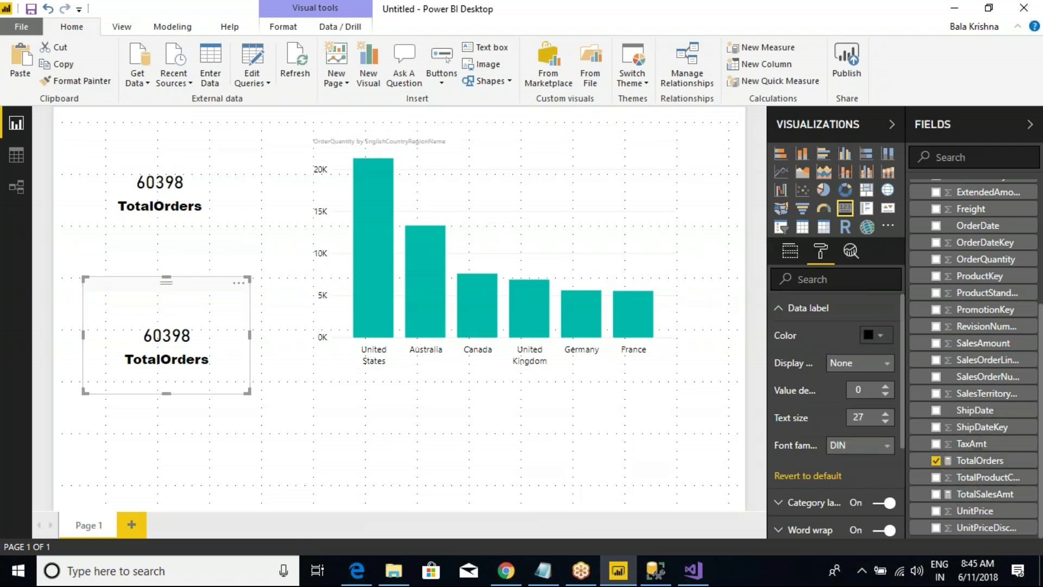
click(790, 265)
drag(985, 494, 839, 297)
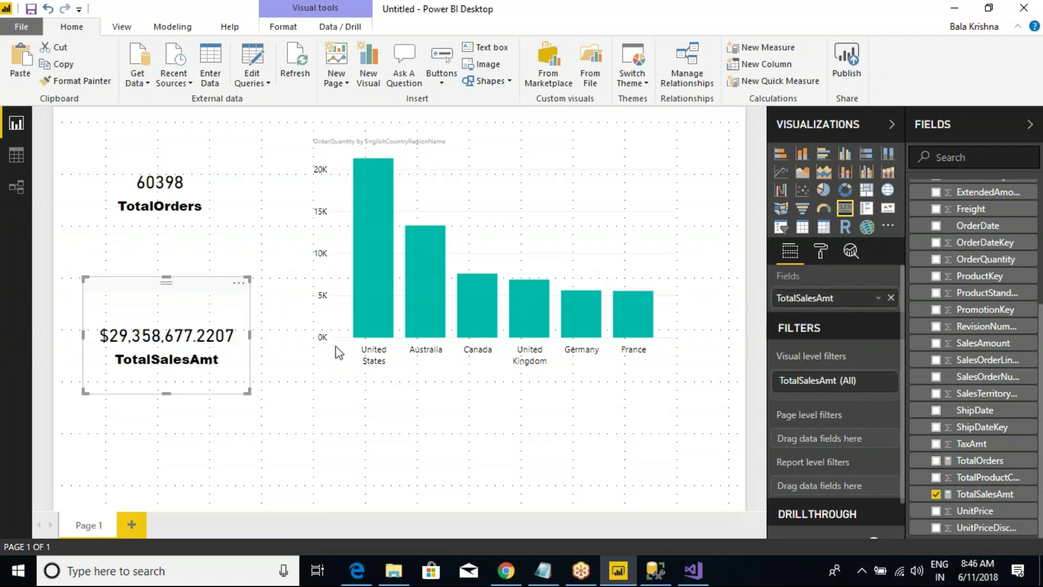
drag(253, 337, 262, 337)
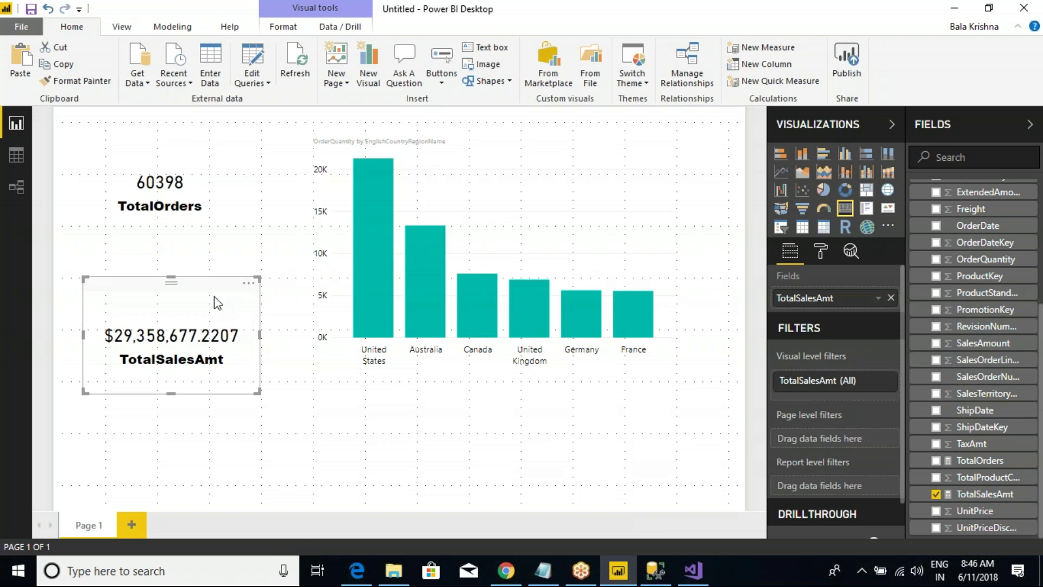
Turn on the border for both the TotalOrders and TotalSalesAmt cards
click(194, 199)
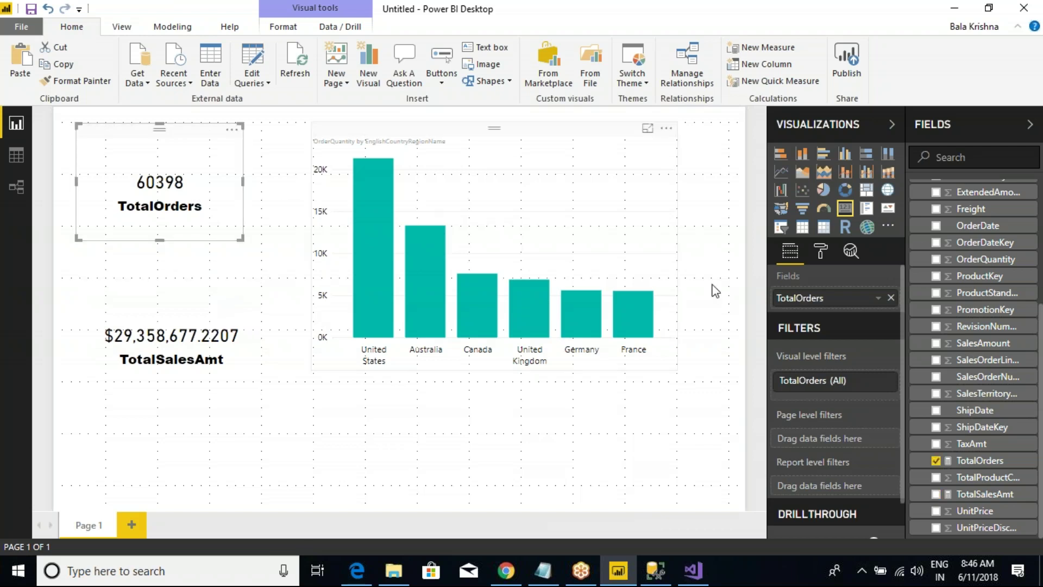
click(820, 251)
click(885, 446)
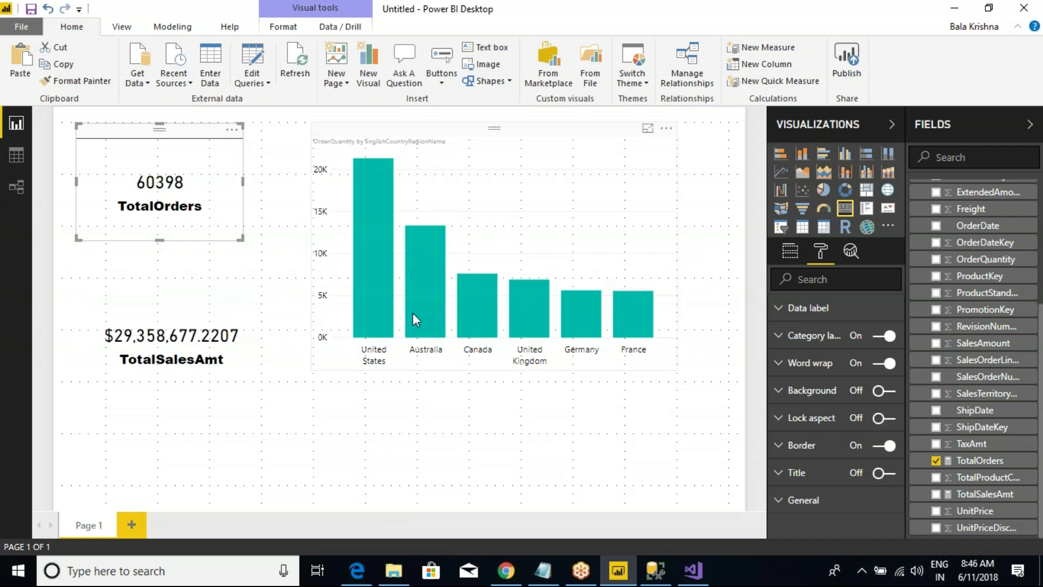
click(223, 309)
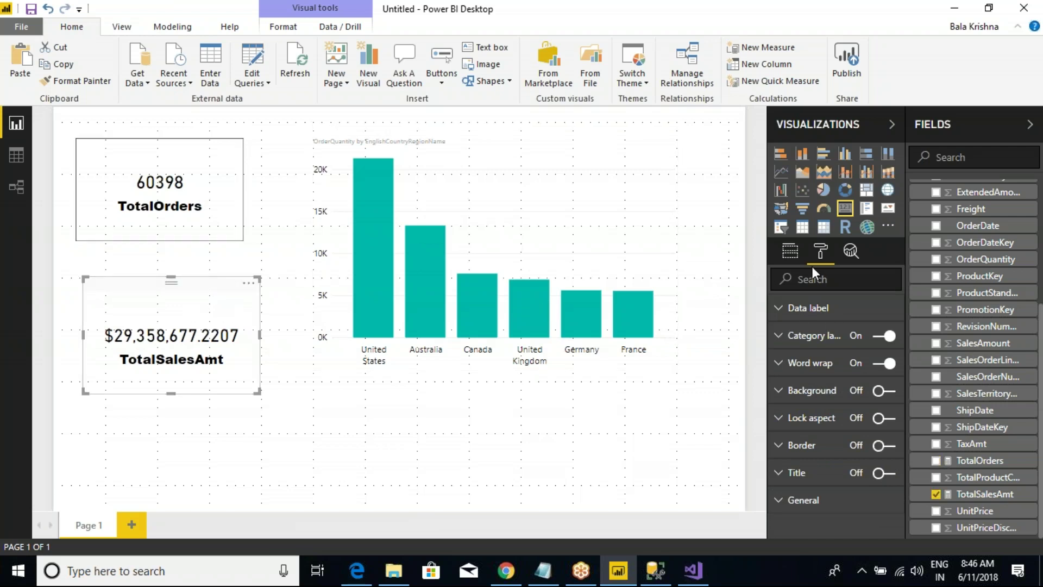
click(885, 445)
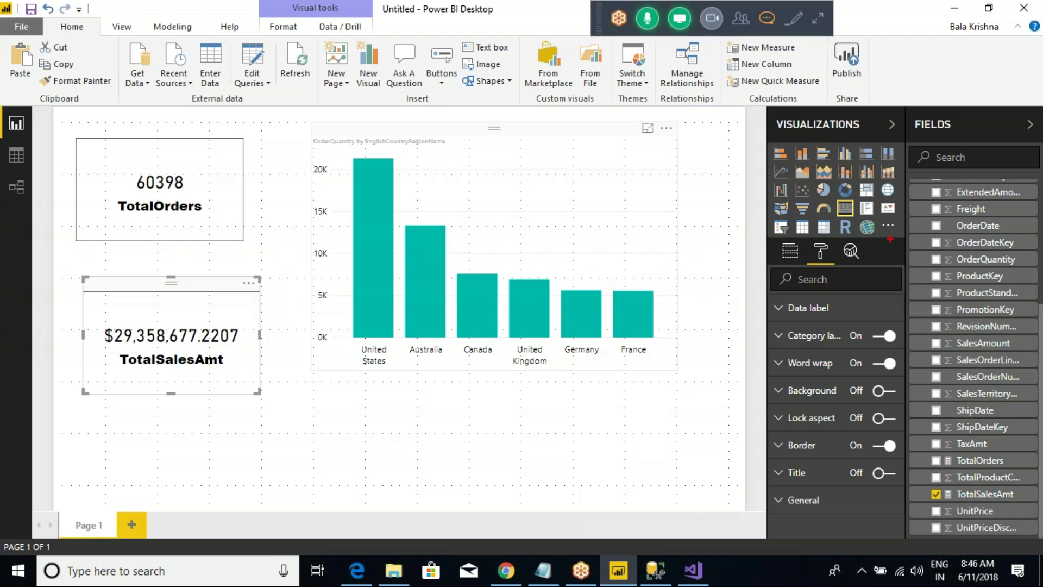
mouse_move(749, 115)
mouse_down()
mouse_move(884, 256)
mouse_move(1008, 418)
mouse_move(1014, 488)
mouse_up()
drag(228, 359, 275, 303)
drag(210, 210, 238, 187)
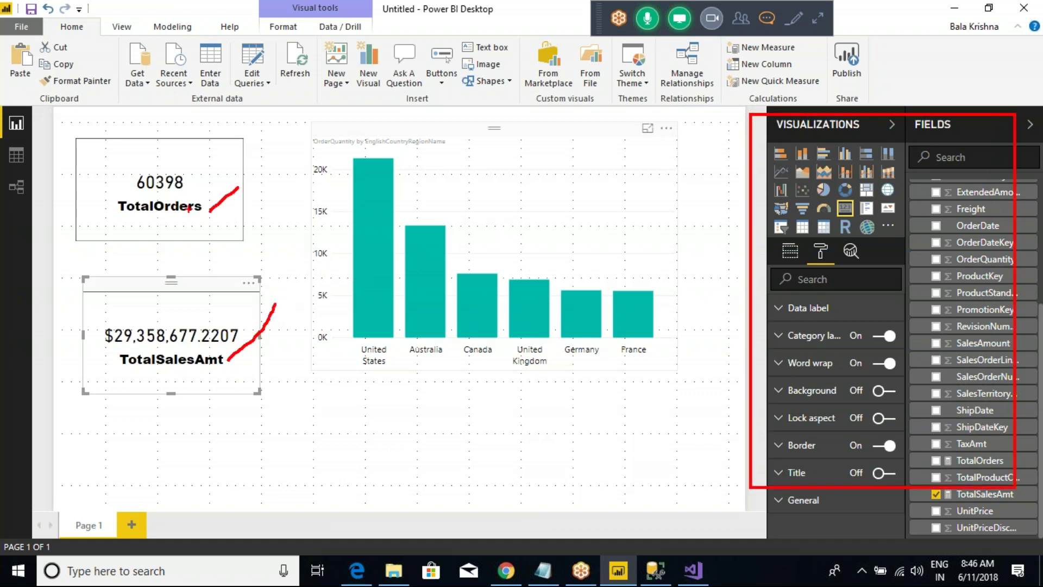
drag(178, 186, 205, 162)
drag(173, 333, 207, 309)
mouse_move(146, 161)
mouse_down()
mouse_move(100, 200)
mouse_move(71, 390)
mouse_move(266, 284)
mouse_move(168, 189)
mouse_up()
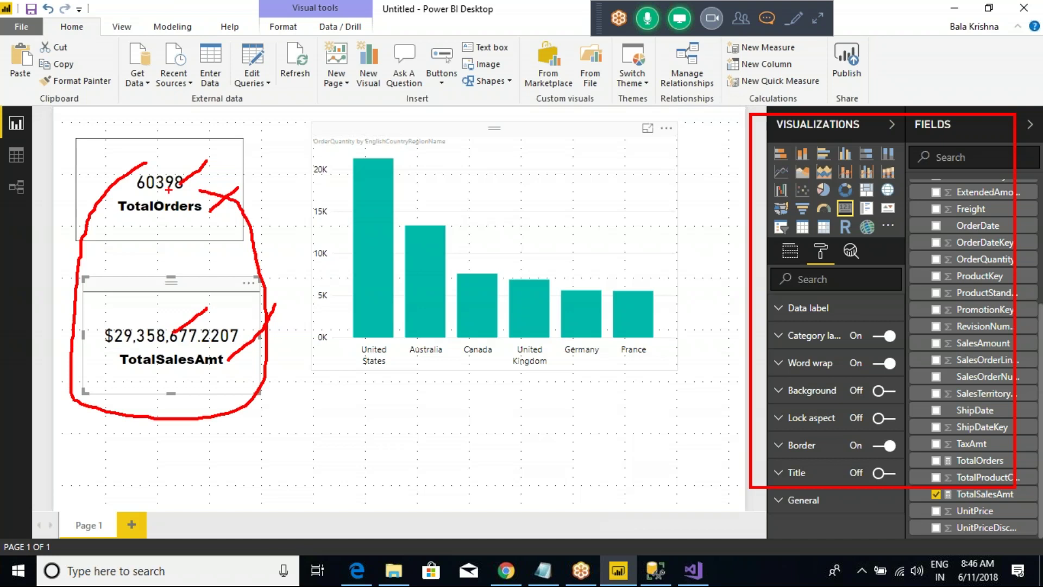
key(alt+Tab)
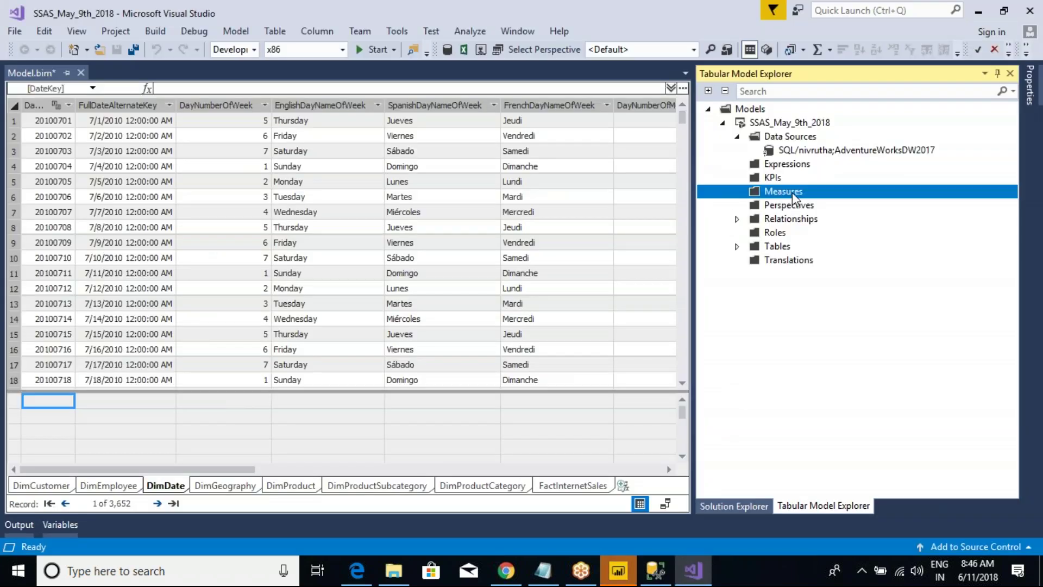
key(alt+Tab)
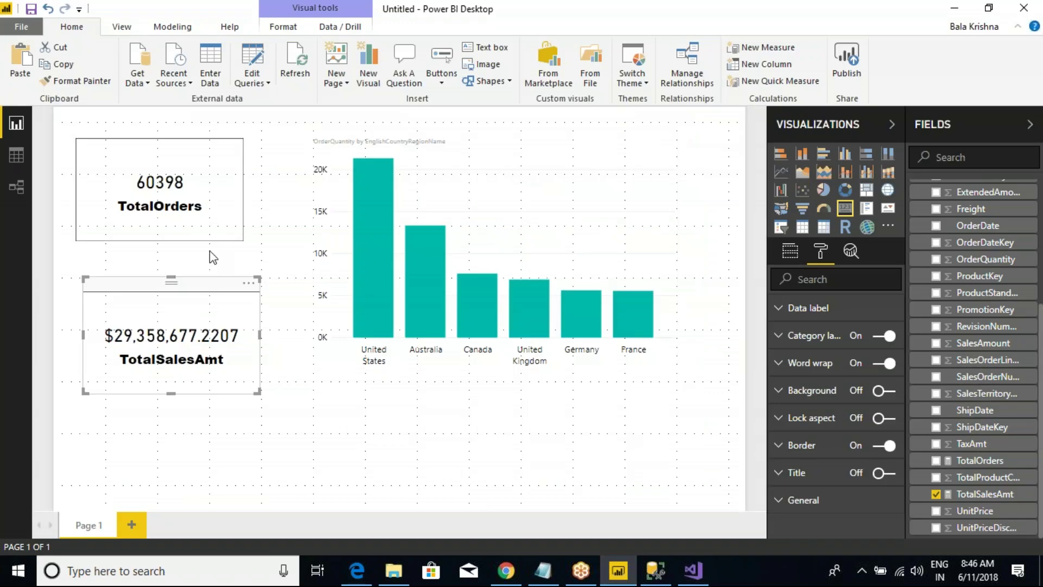
Switch to Visual Studio and add a Sum measure for the OrderQuantity column of the FactInternetSales table
click(195, 213)
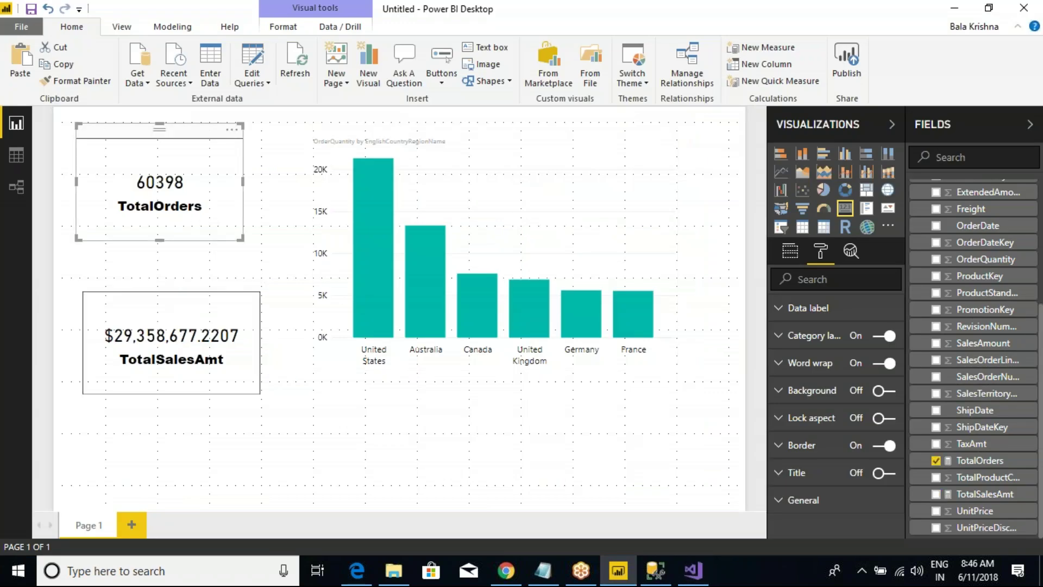
key(alt+Tab)
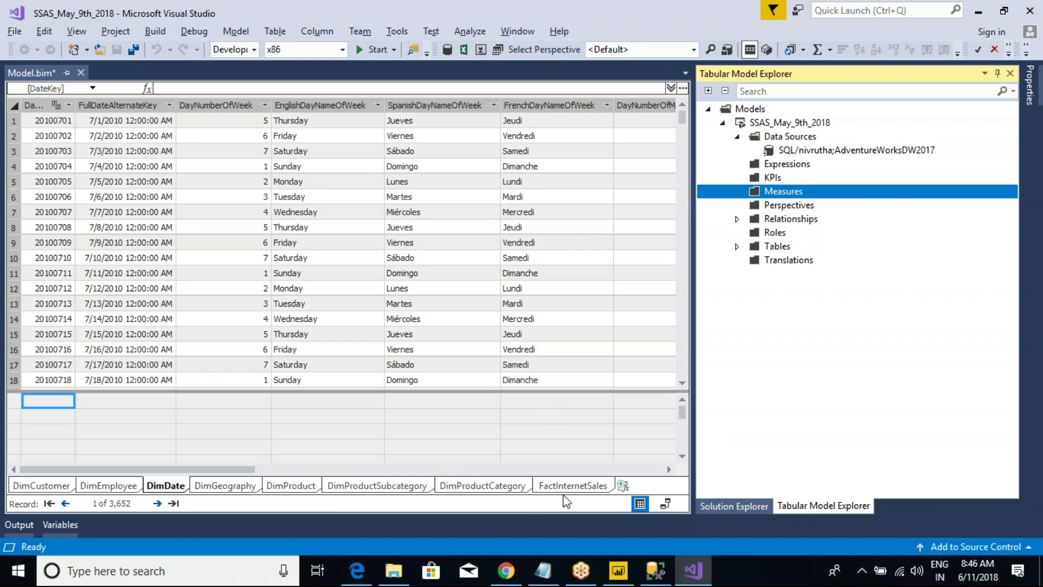
click(578, 486)
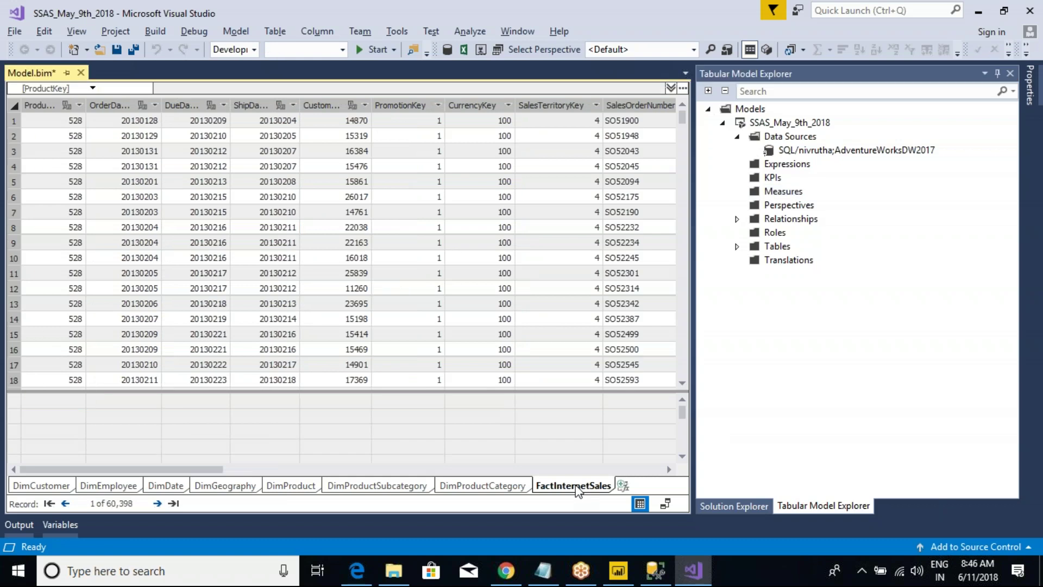
drag(178, 470, 296, 459)
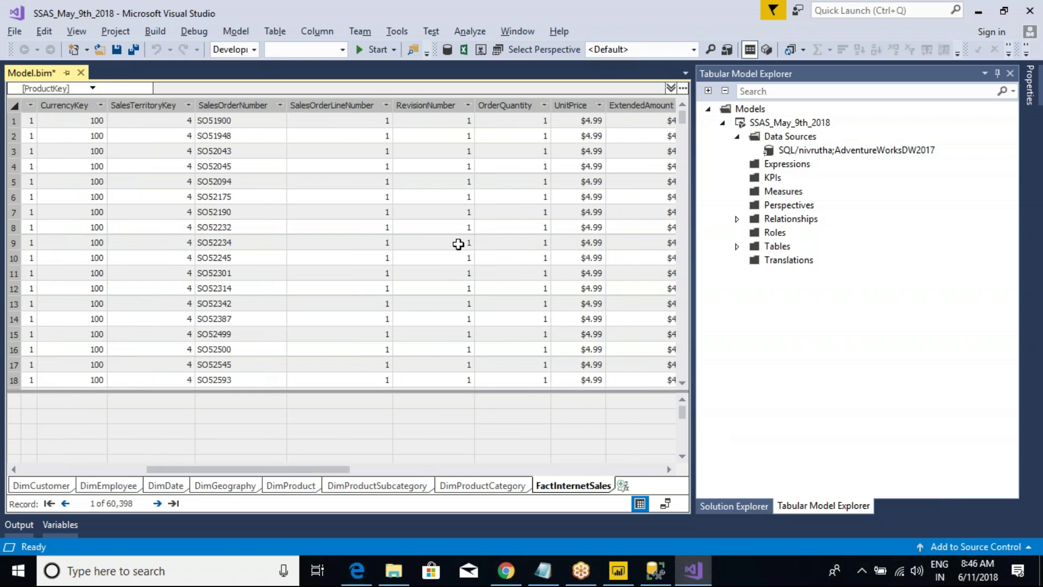
click(497, 105)
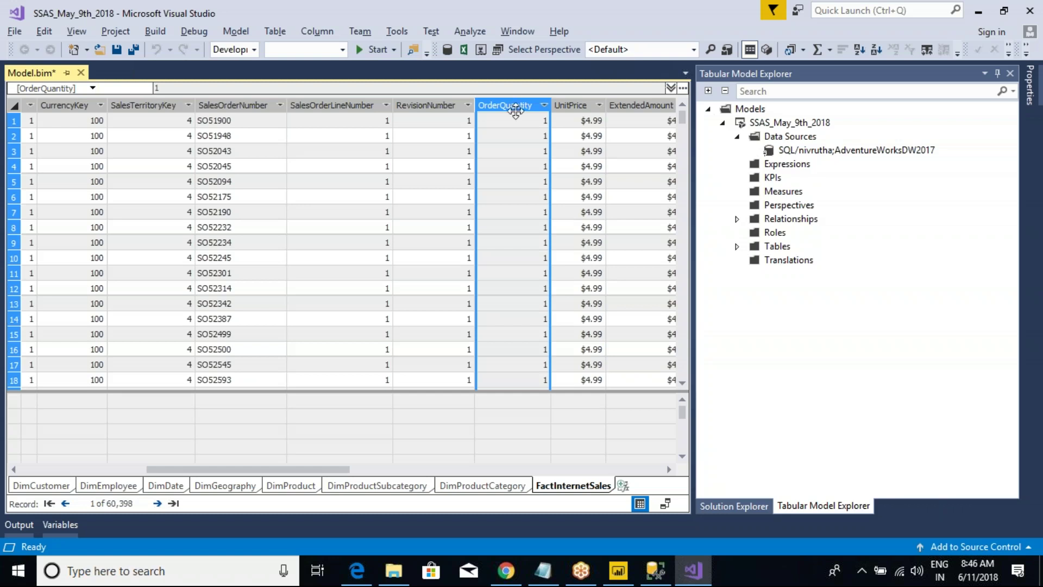
click(830, 50)
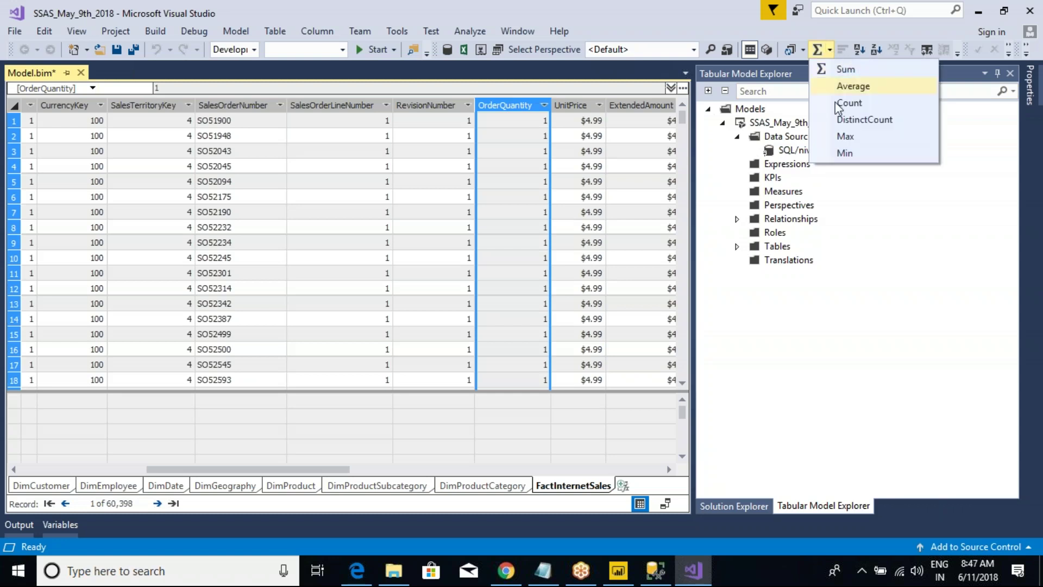
click(854, 69)
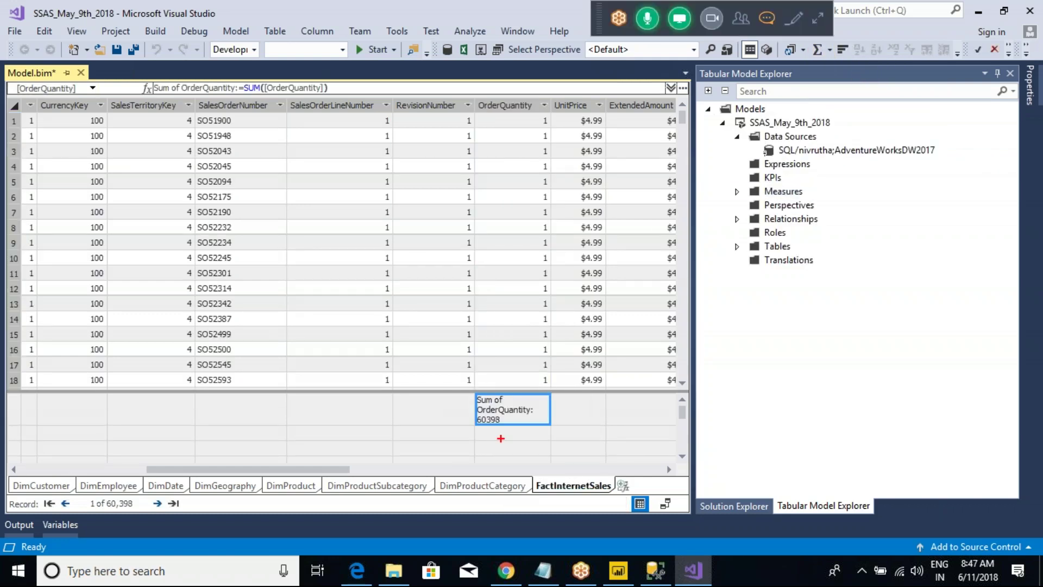
drag(462, 392, 566, 436)
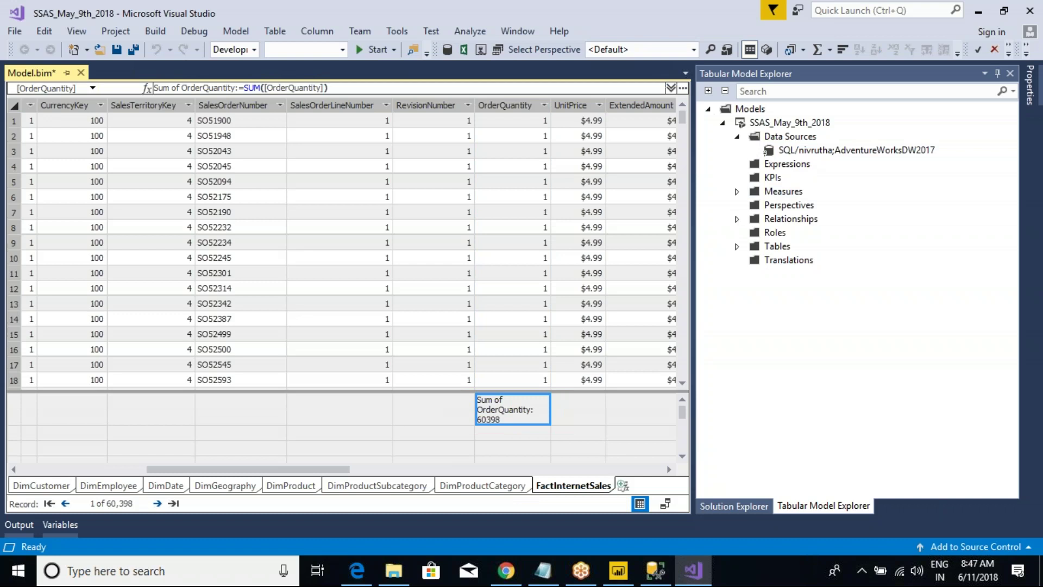
Check the TotalSalesAmt formula in Power BI Desktop, and add a Sum measure for FactInternetSales' SalesAmount column in Visual Studio
key(alt+Tab)
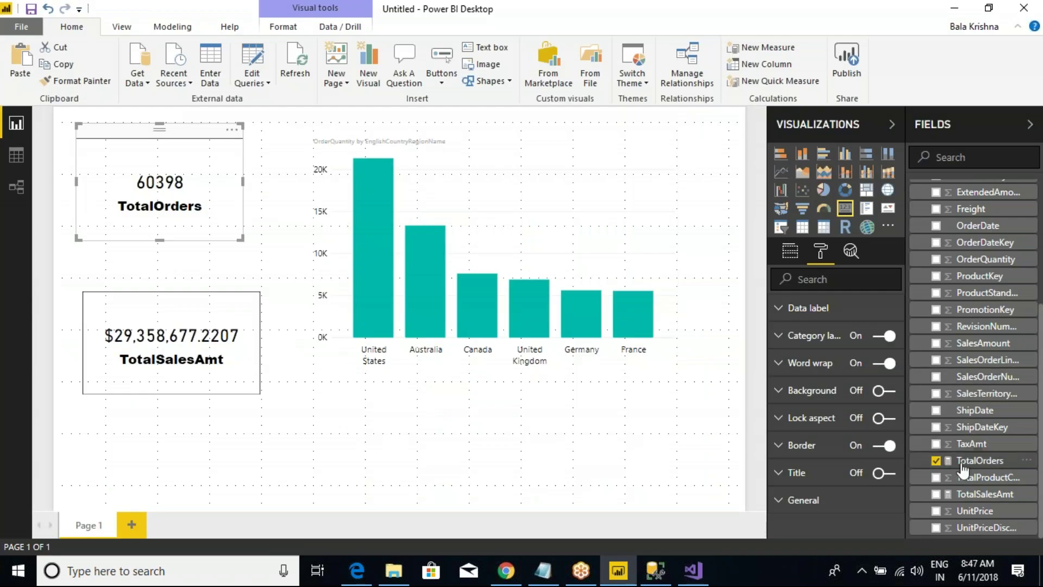
click(980, 494)
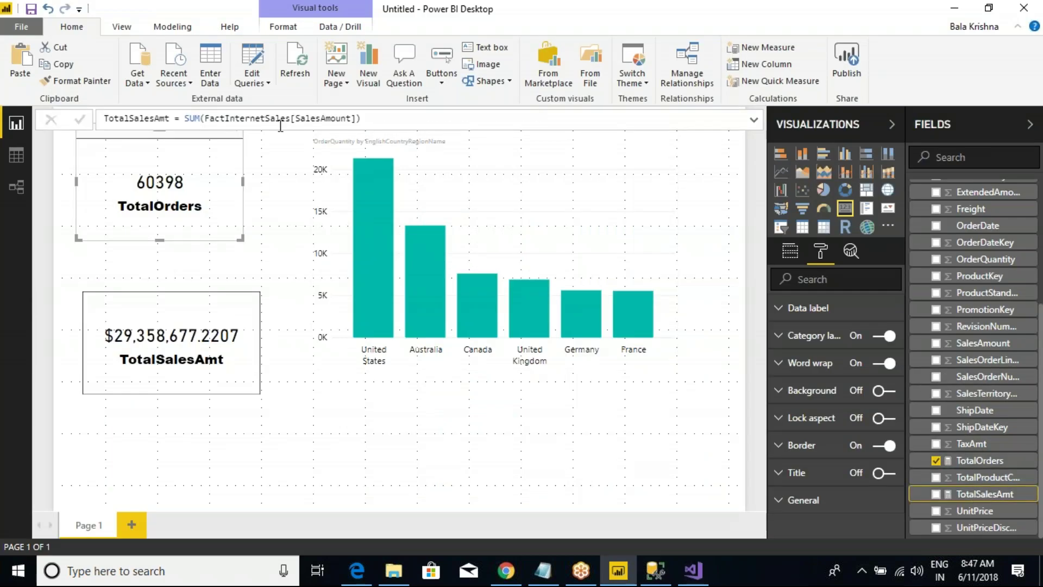
key(alt+Tab)
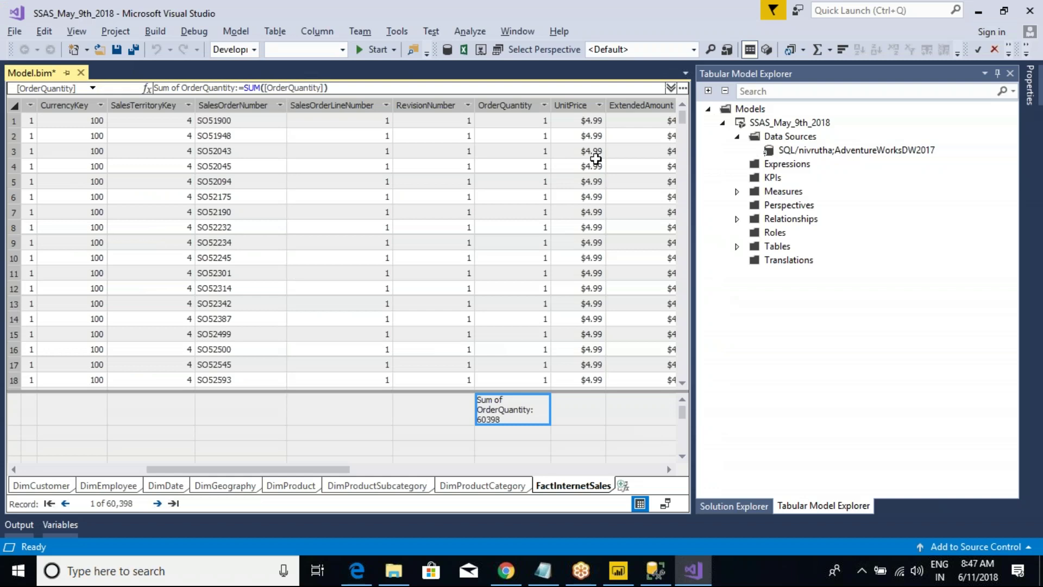
click(668, 470)
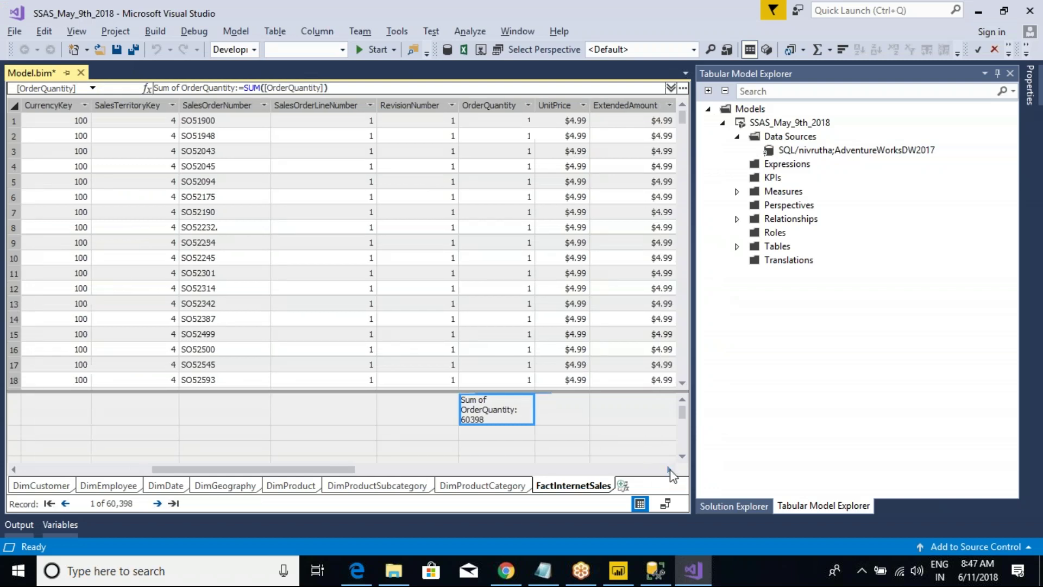
click(669, 470)
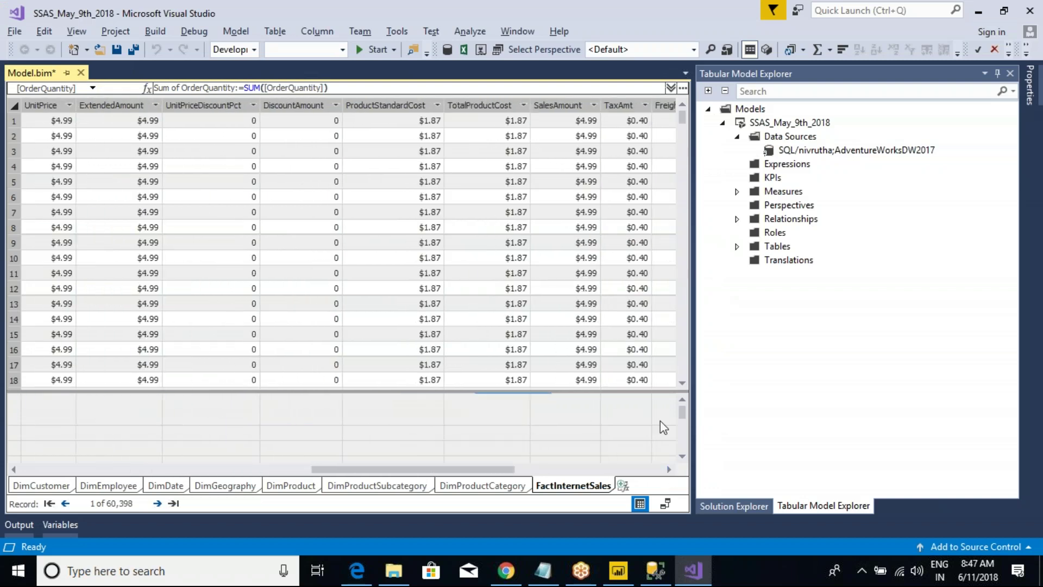
click(553, 106)
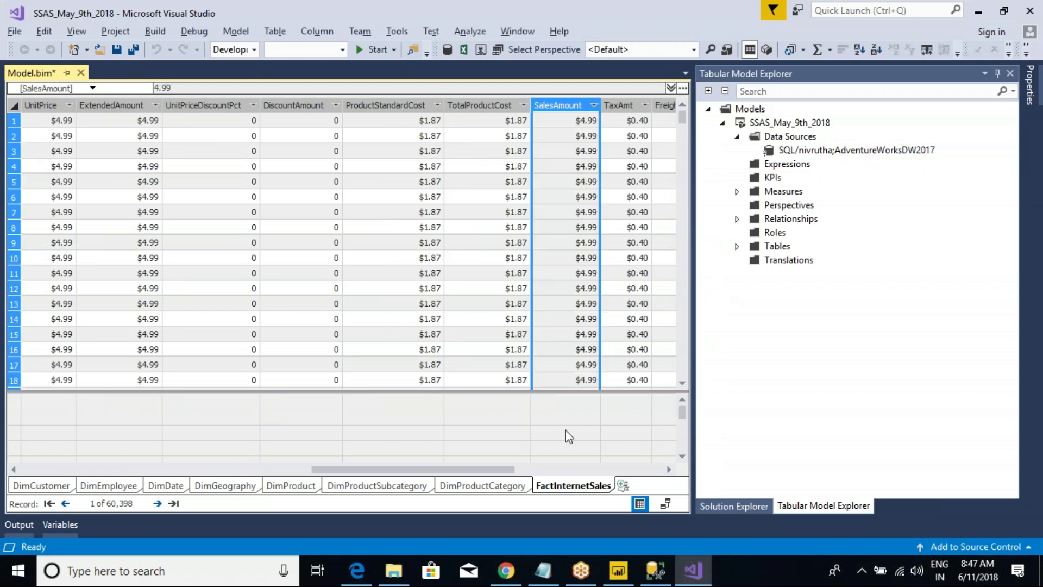
click(829, 52)
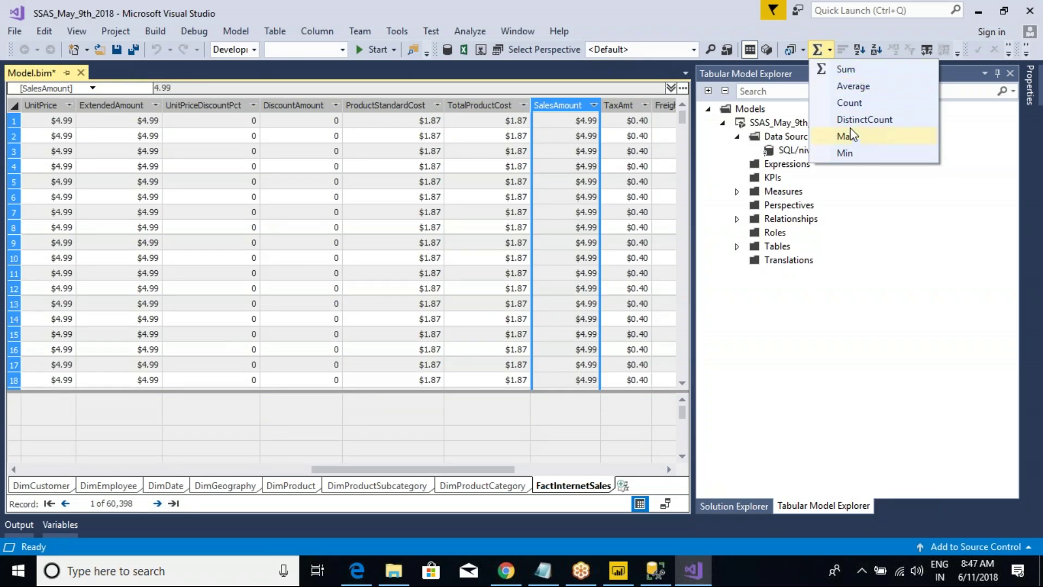
click(847, 69)
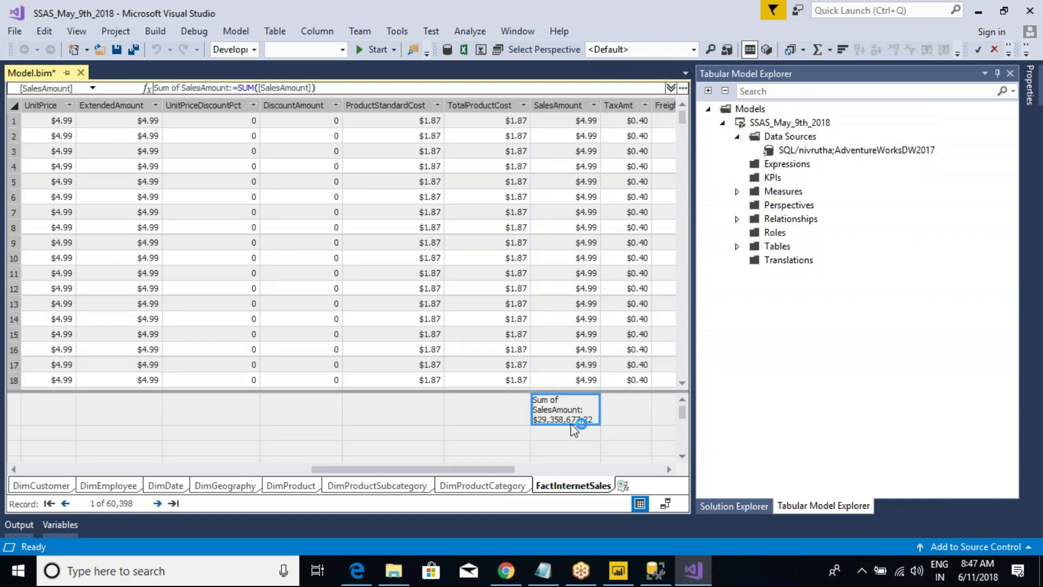
Compare the TotalSalesAmt card in Power BI Desktop with the SalesAmount sum measure in Visual Studio
key(alt+Tab)
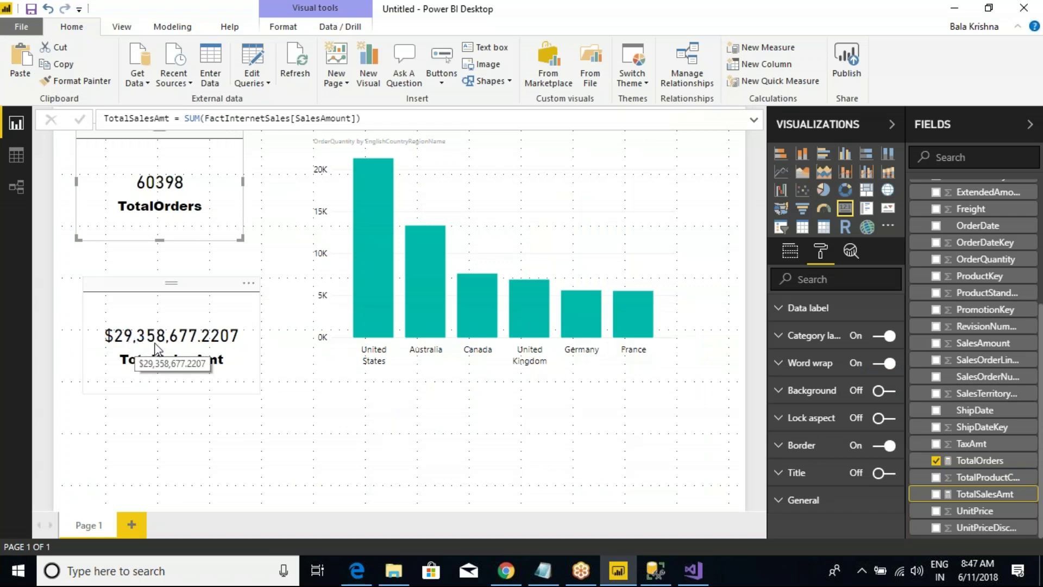
key(alt+Tab)
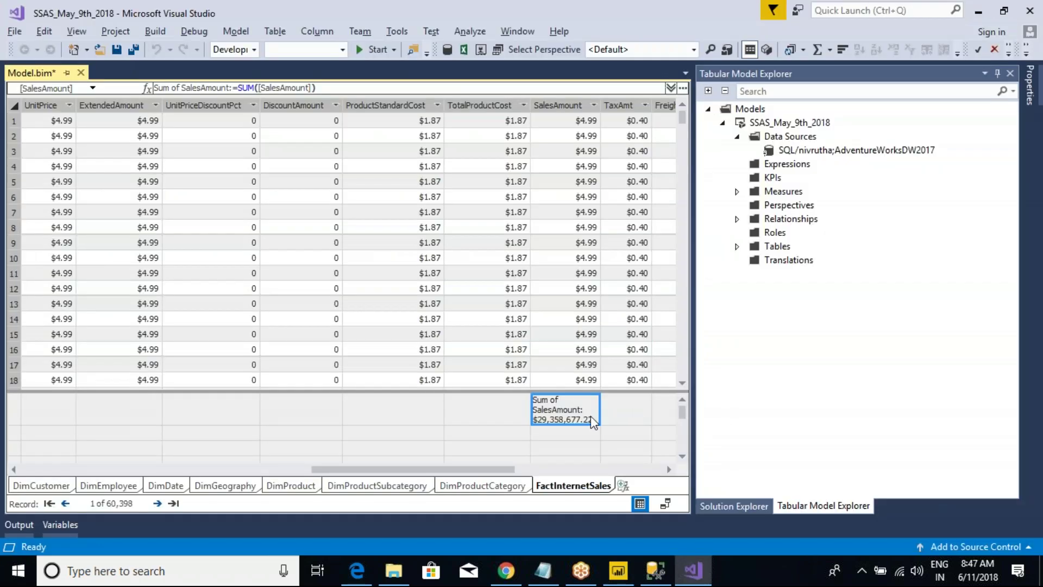
key(alt+Tab)
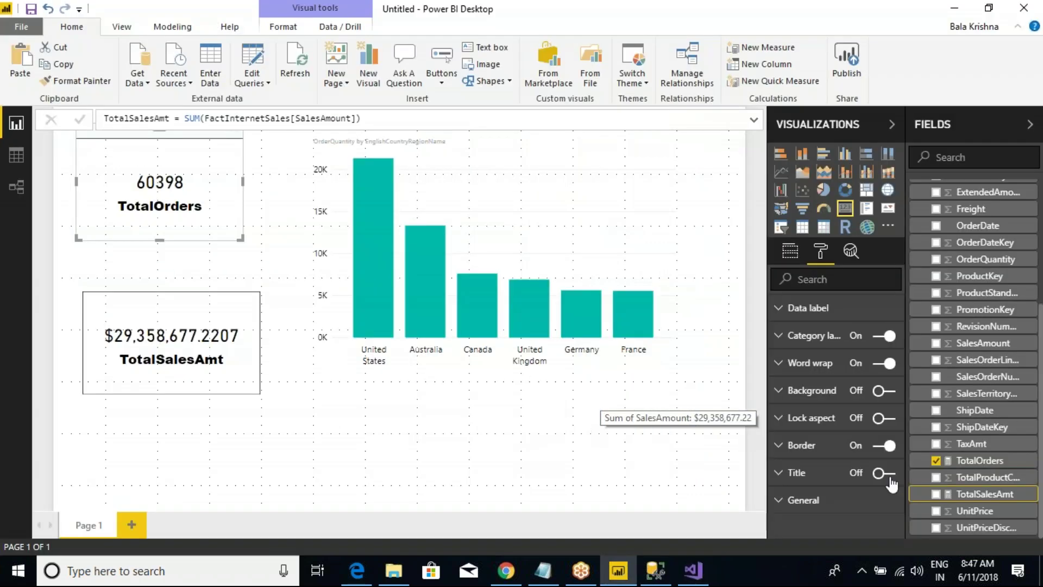
click(472, 201)
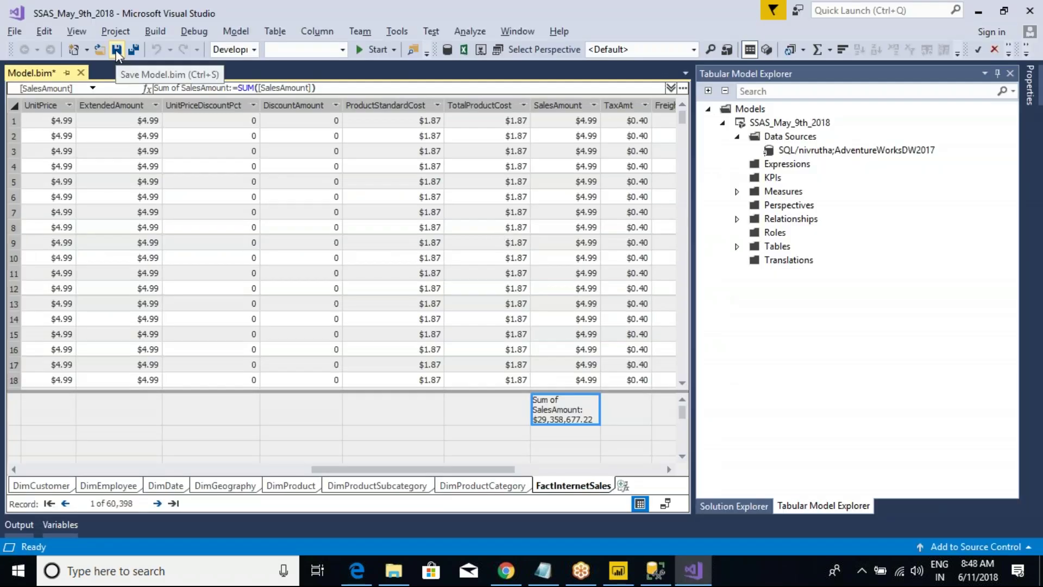
Save all changes in the SSAS_May_9th_2018 tabular project
click(132, 50)
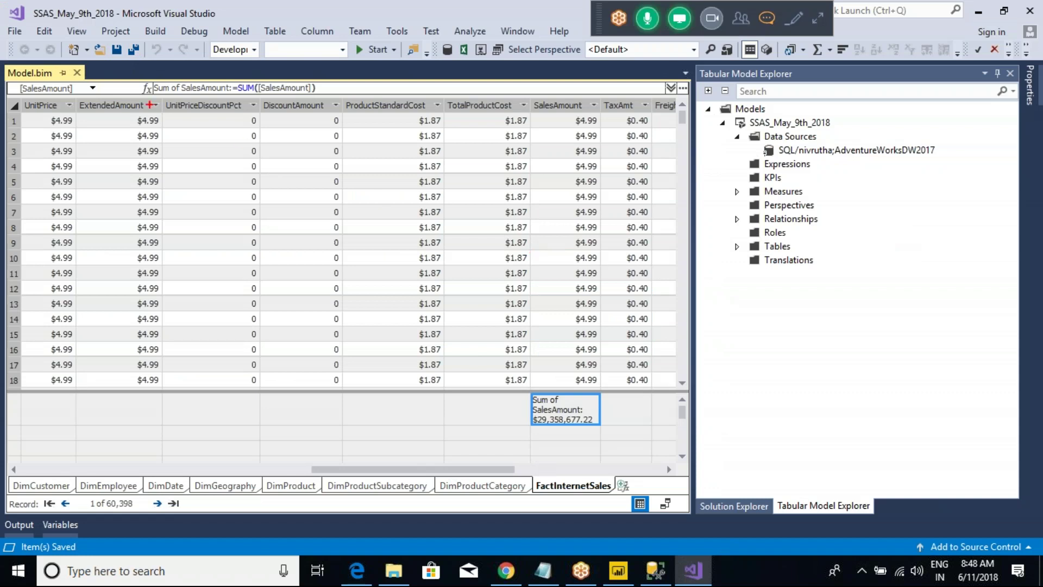
drag(93, 90, 825, 429)
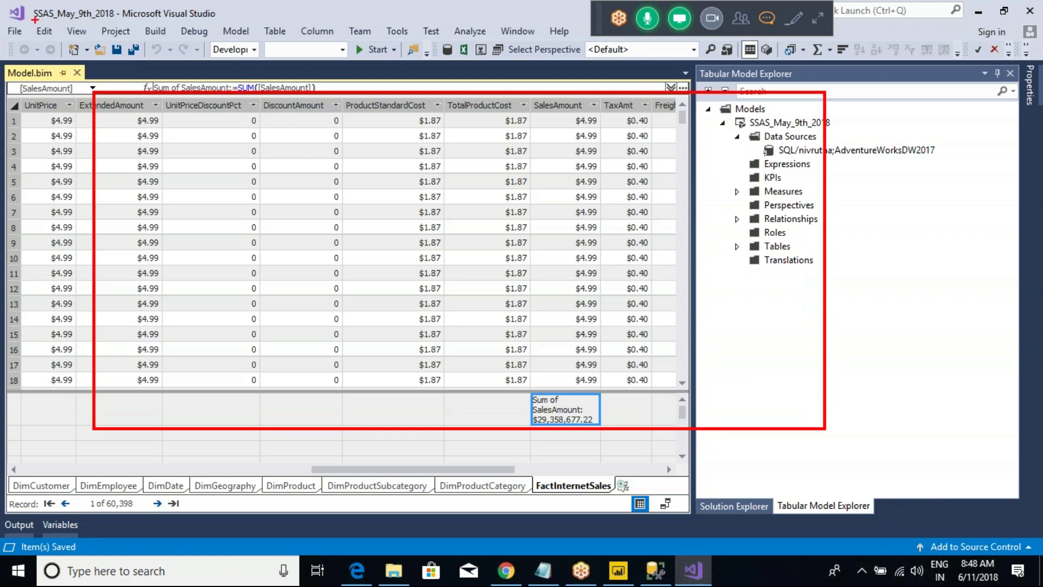
mouse_move(23, 2)
mouse_down()
mouse_move(71, 21)
mouse_move(239, 27)
mouse_up()
key(Escape)
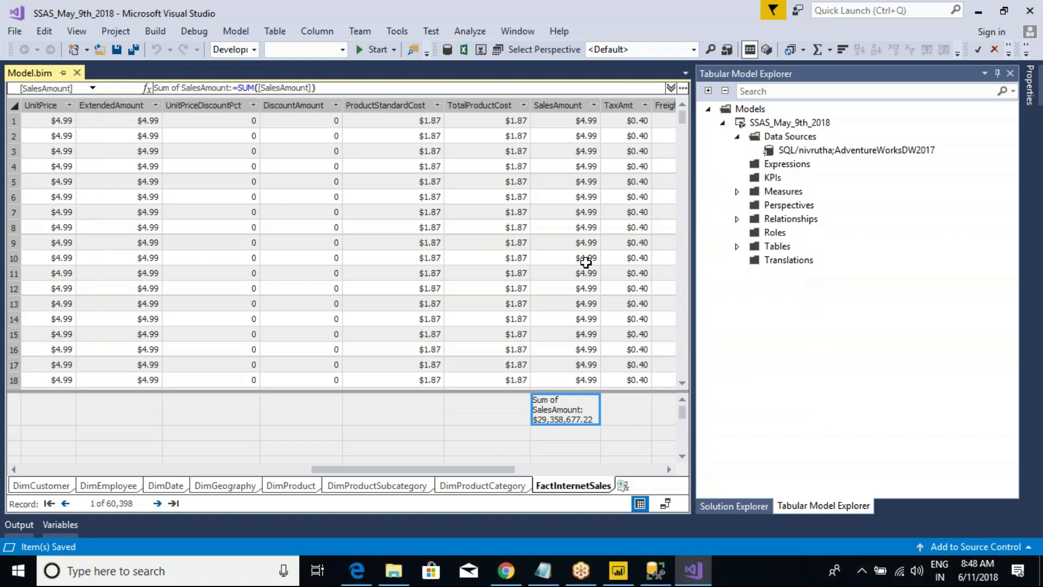
Check the Analysis Services database list in SQL Server Management Studio and return to Visual Studio
key(alt+Tab)
key(alt+Tab)
click(96, 145)
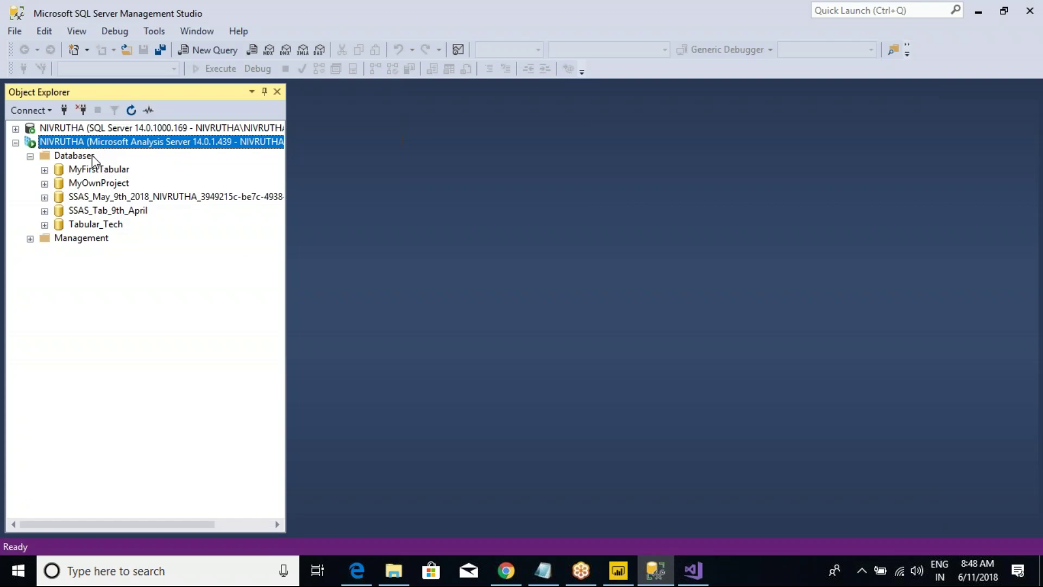
key(alt+Tab)
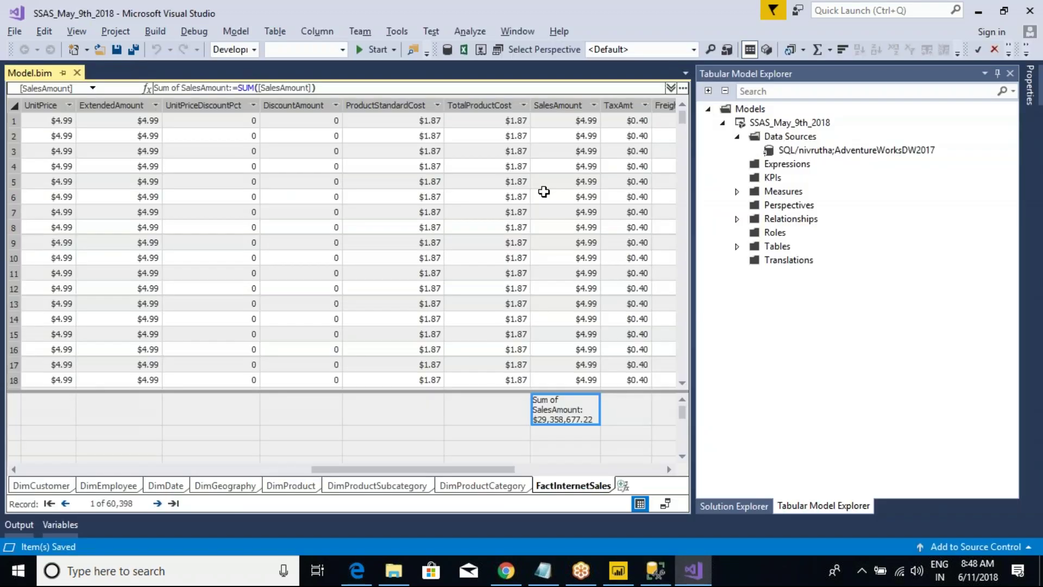
Build the tabular model solution and check the build result in the output log
click(154, 32)
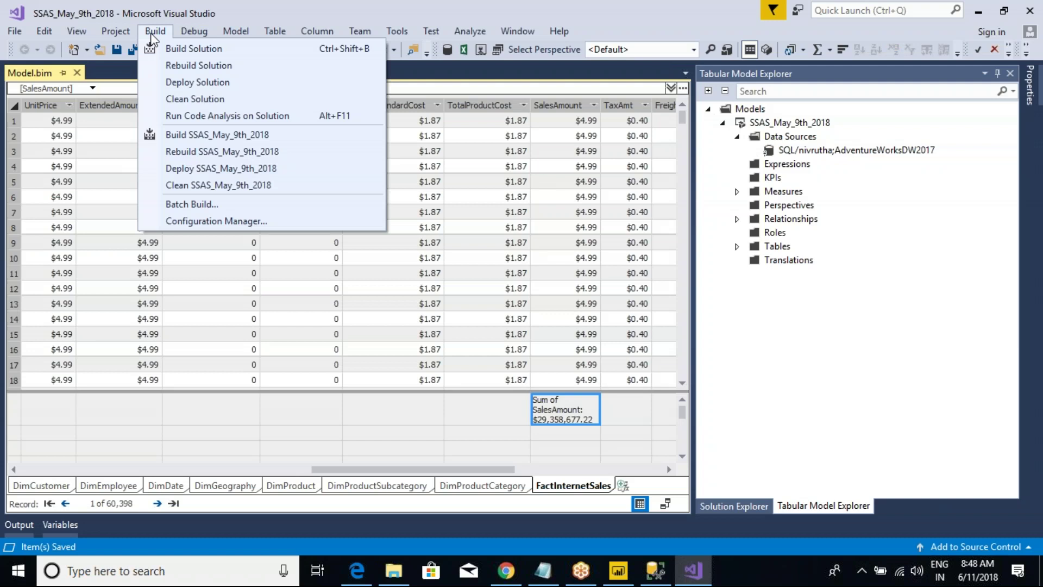
click(180, 48)
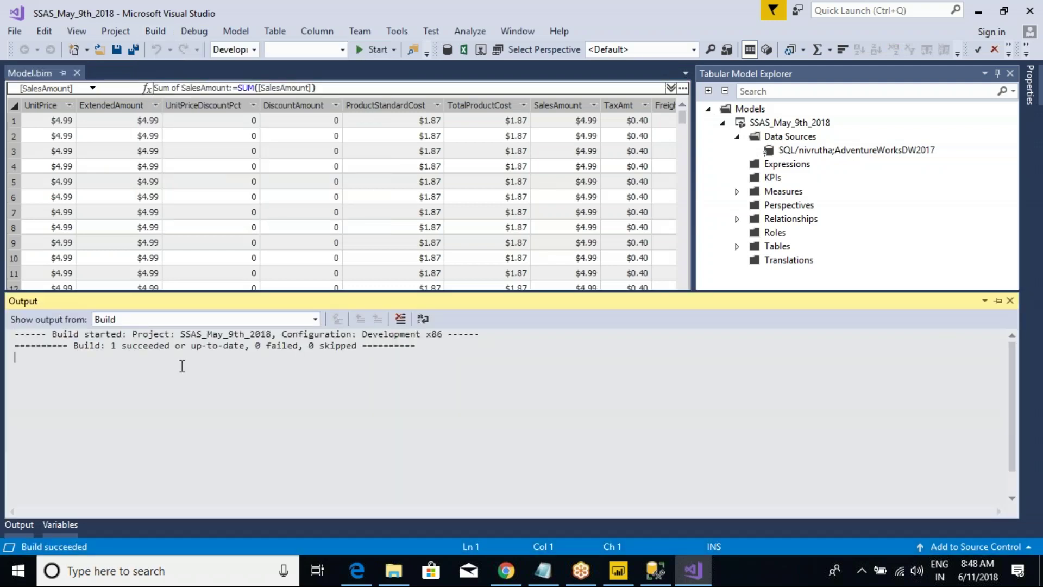
drag(77, 346, 165, 346)
click(168, 346)
Deploy the tabular model solution to the Analysis Services server, and close the deployment report and output log
click(154, 31)
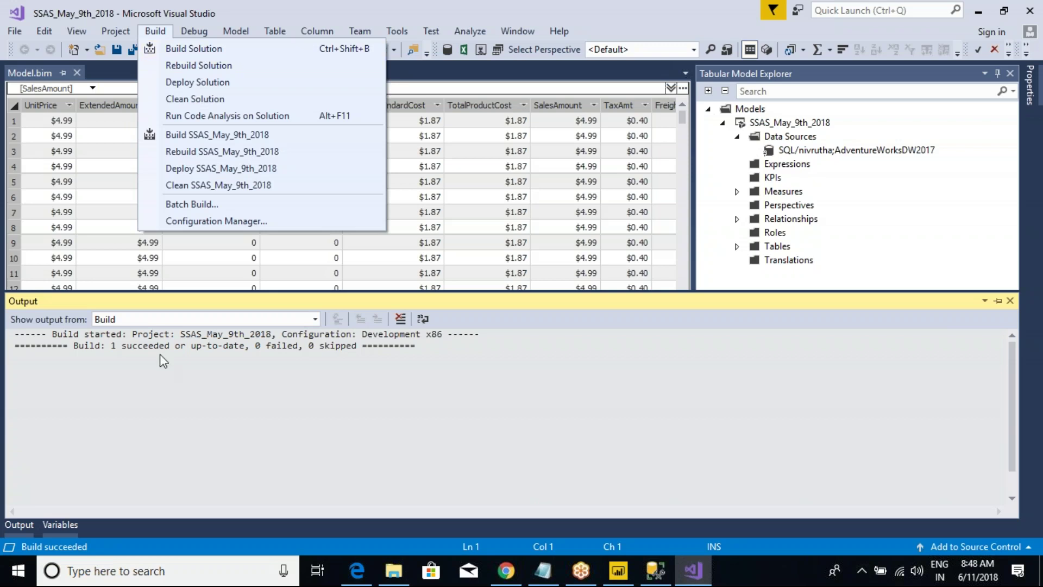
click(202, 84)
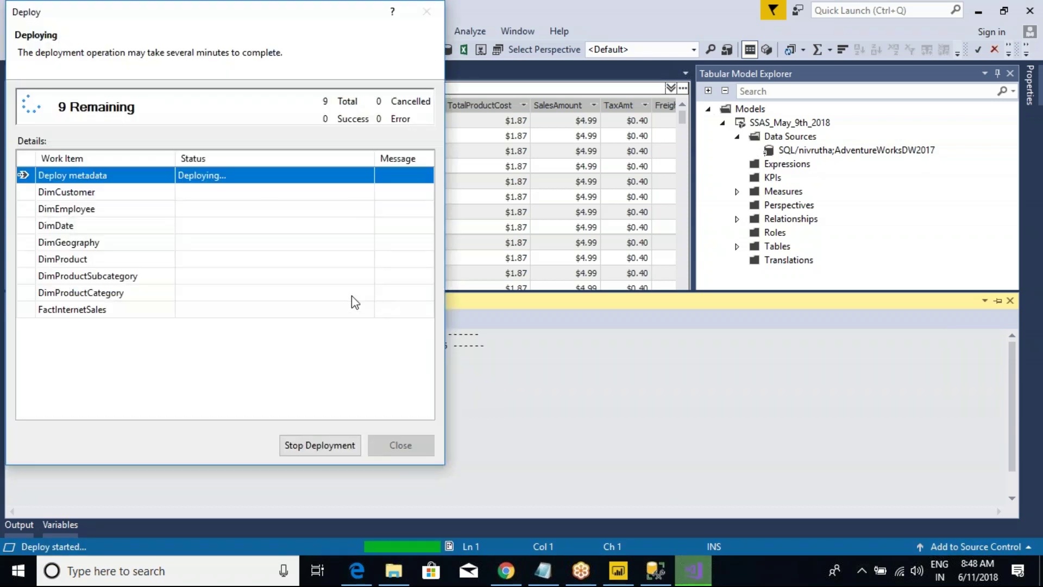
mouse_move(657, 567)
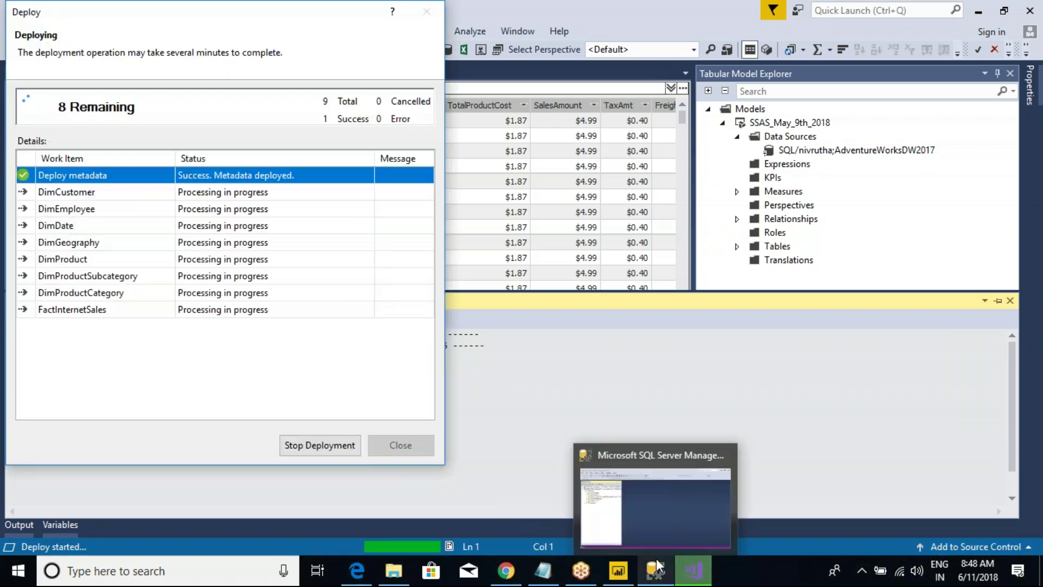
click(655, 506)
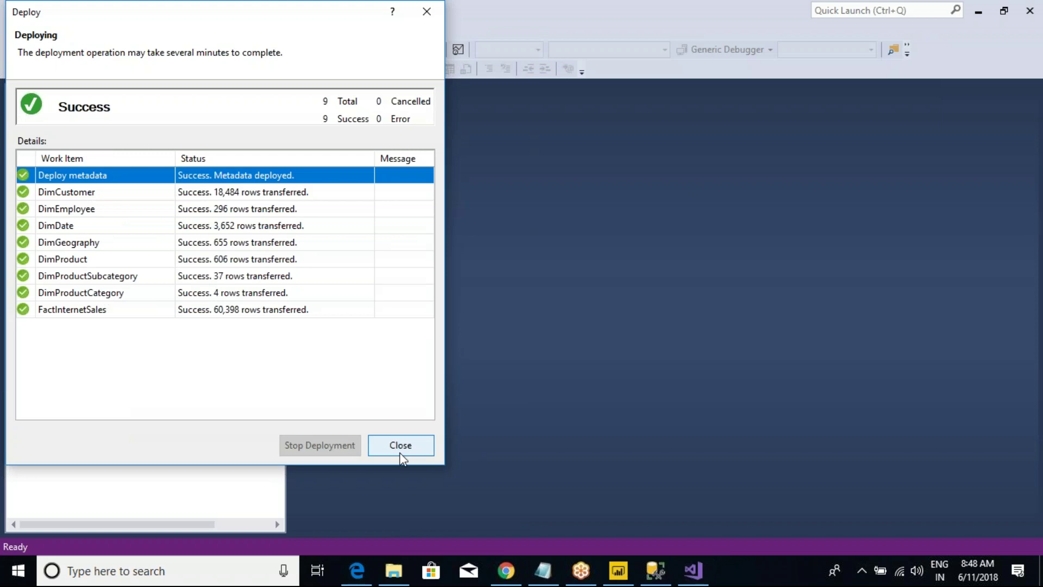
click(409, 448)
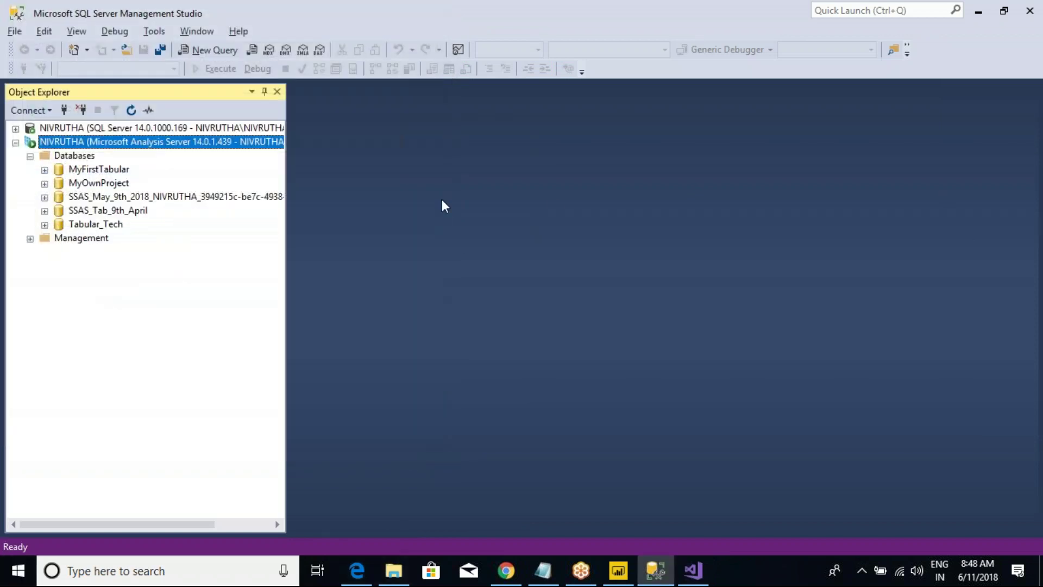
click(692, 571)
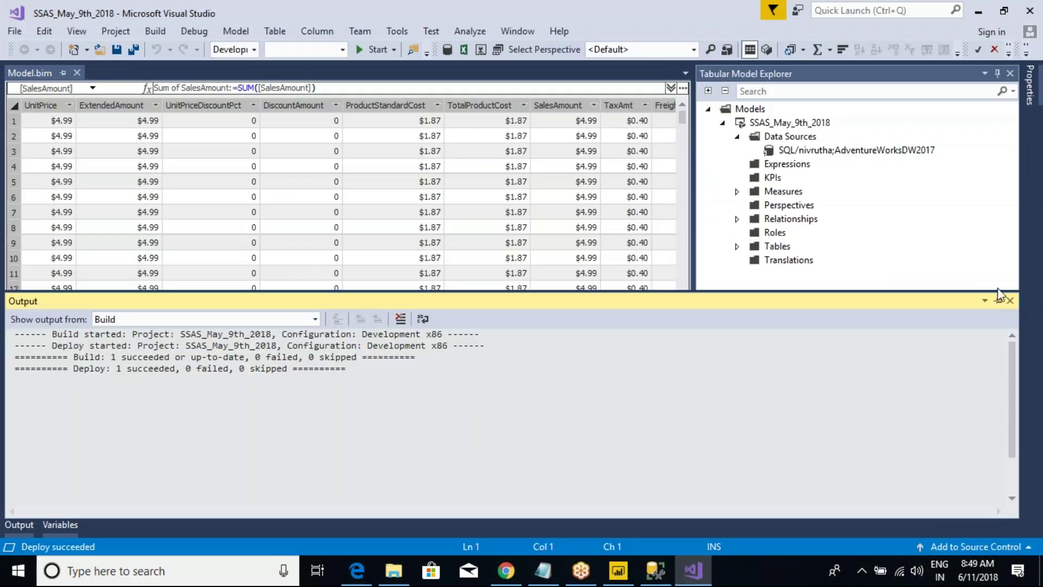
click(1009, 300)
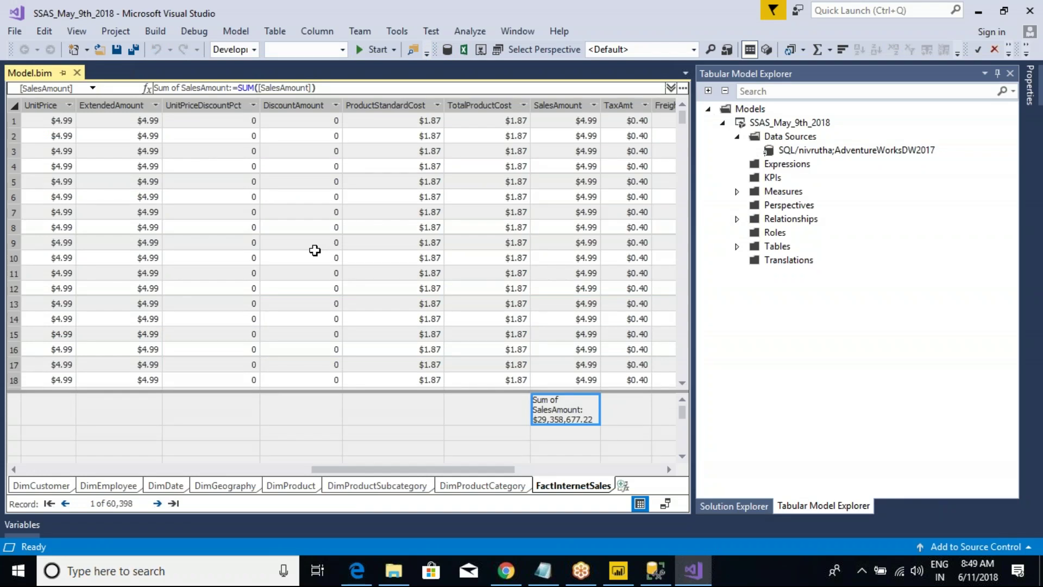
Switch to SQL Server Management Studio and refresh the Analysis Services server to look for the deployed database
click(655, 570)
click(85, 156)
click(79, 143)
click(131, 109)
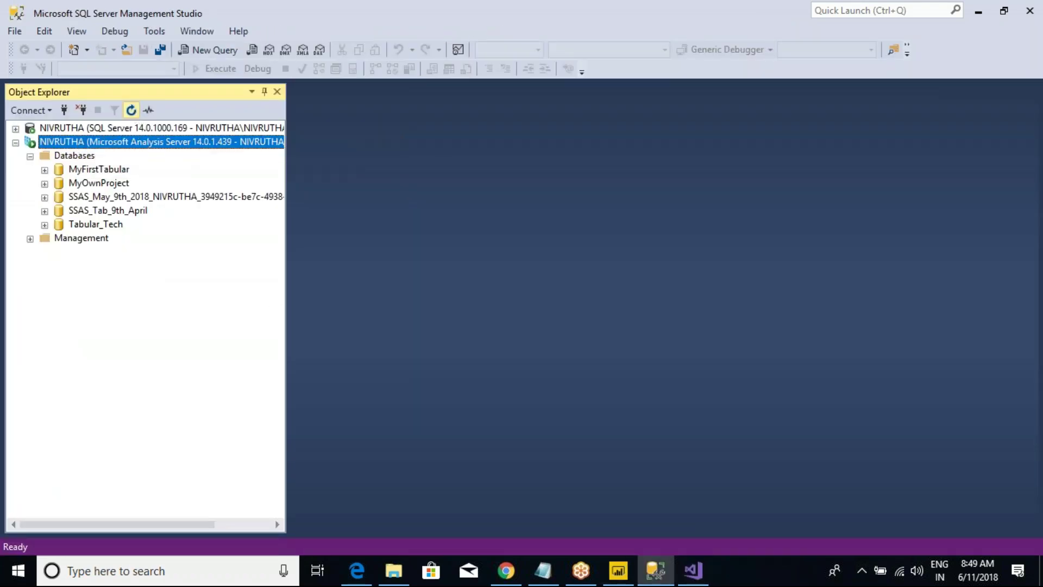
Disconnect and reconnect to the NIVRUTHA Analysis Services server, and check its database list for the deployed SSAS_May_9th_2018 database
click(81, 110)
click(64, 110)
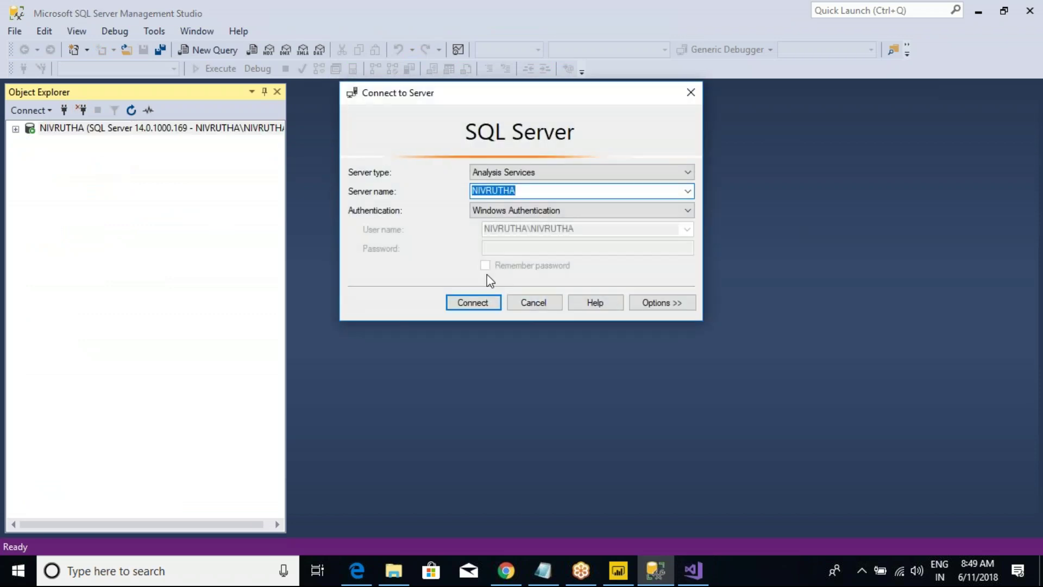
click(462, 302)
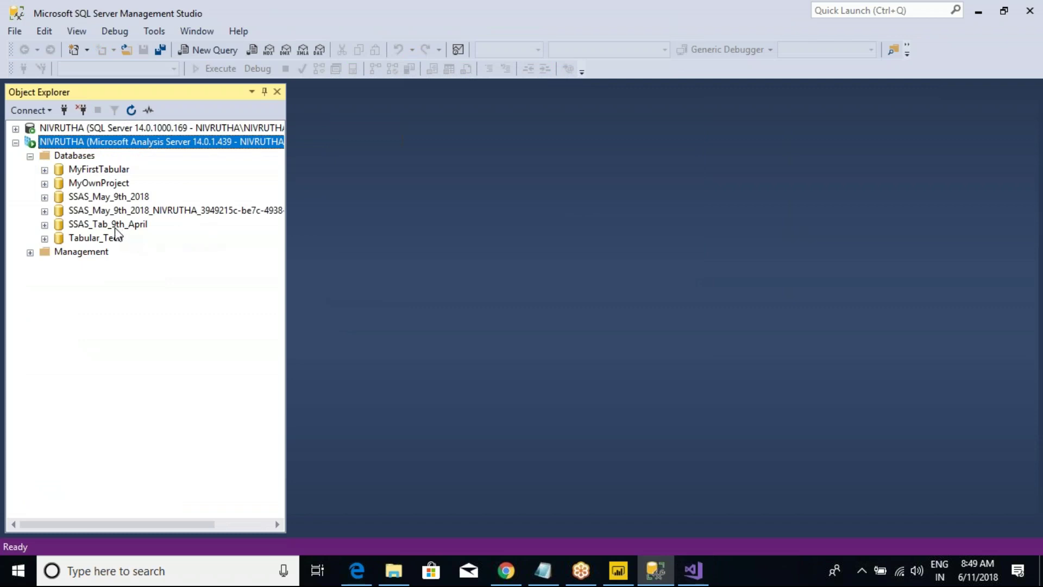
click(107, 199)
click(139, 212)
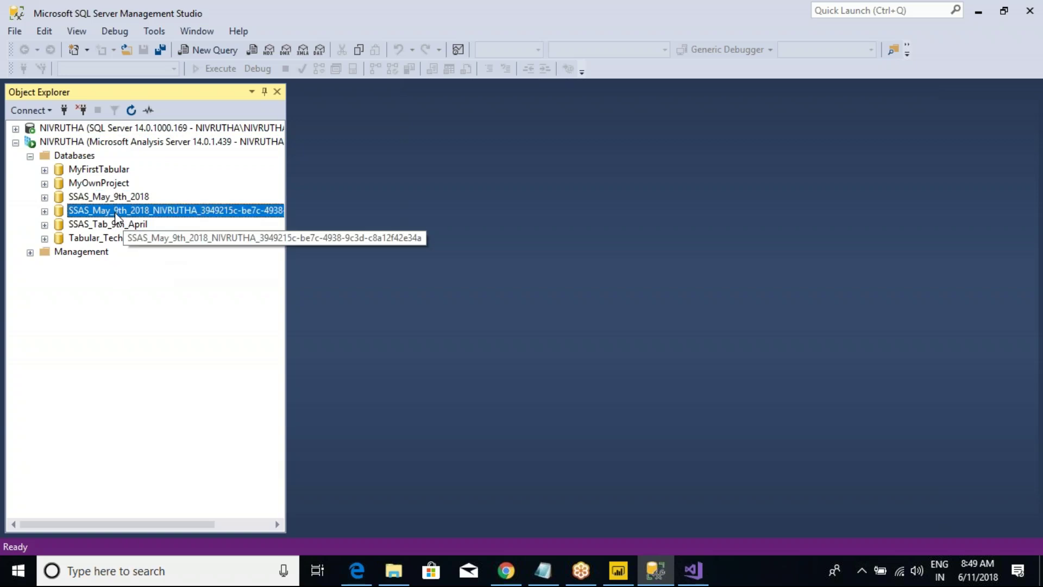
click(101, 201)
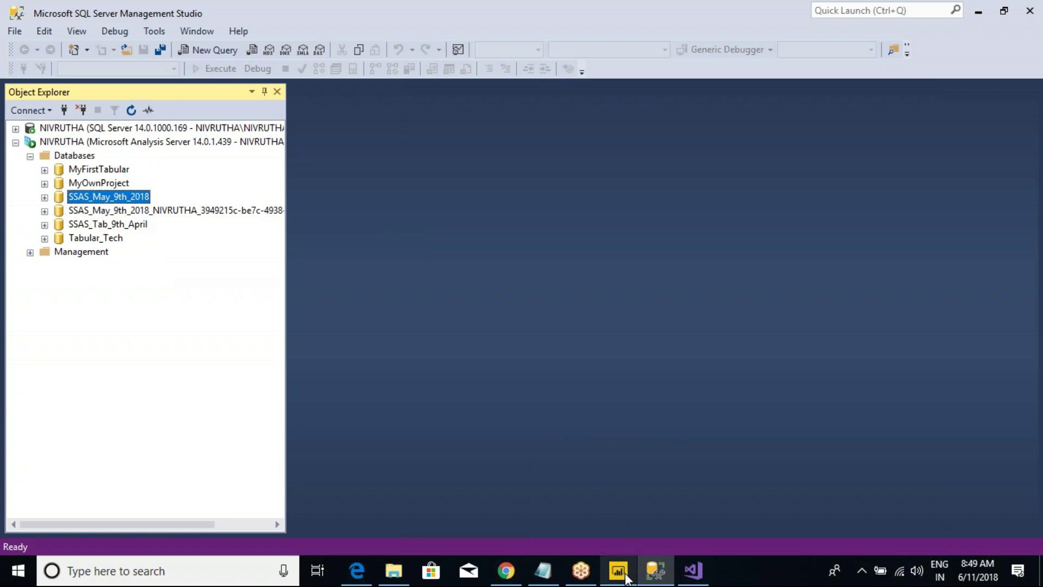
Switch to Power BI Desktop, launch a second instance of it for a new report, and dismiss the start screen
mouse_move(626, 575)
click(617, 528)
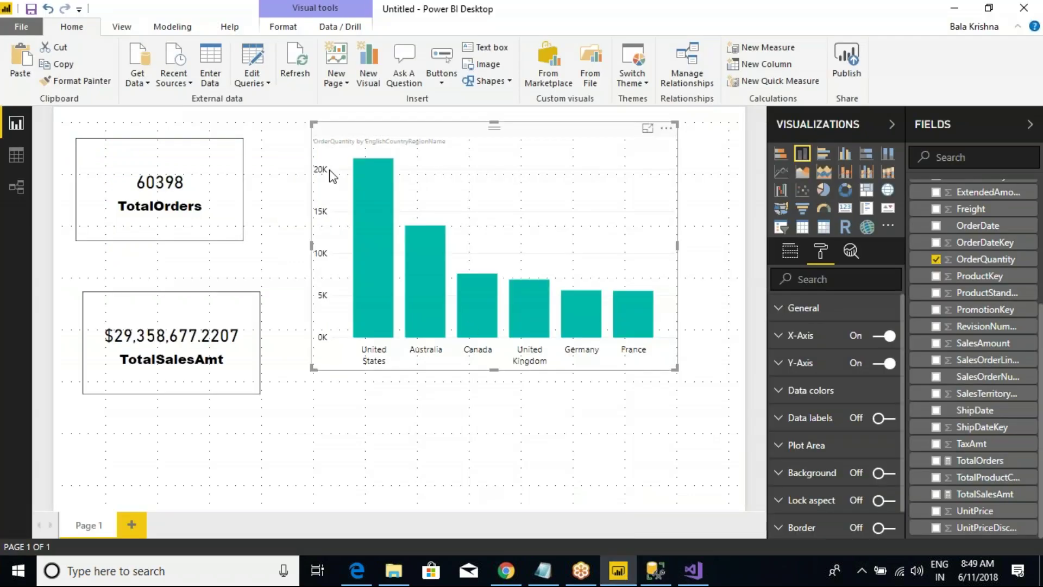
key(super)
text(POWER)
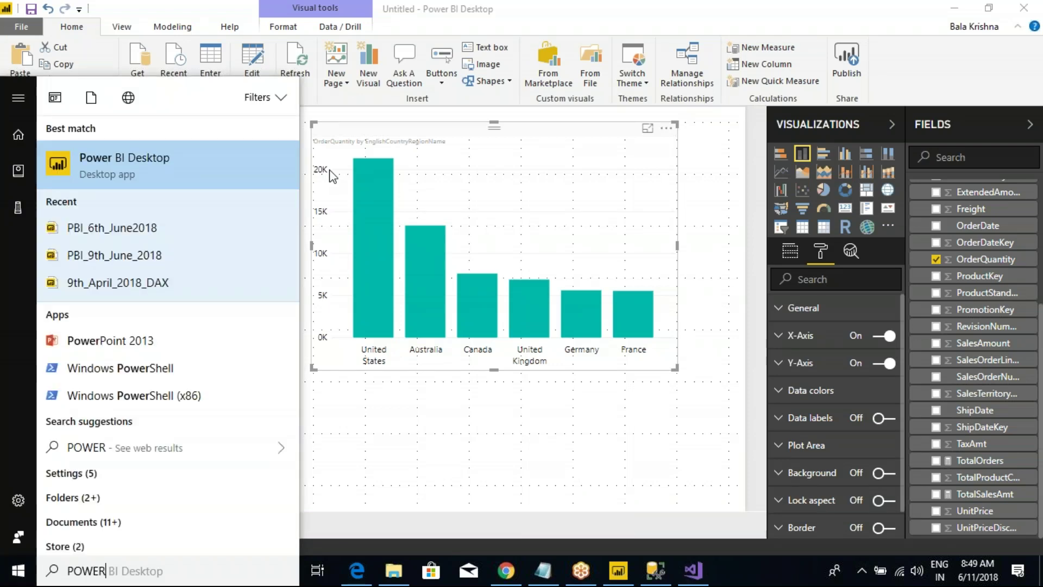
key(Return)
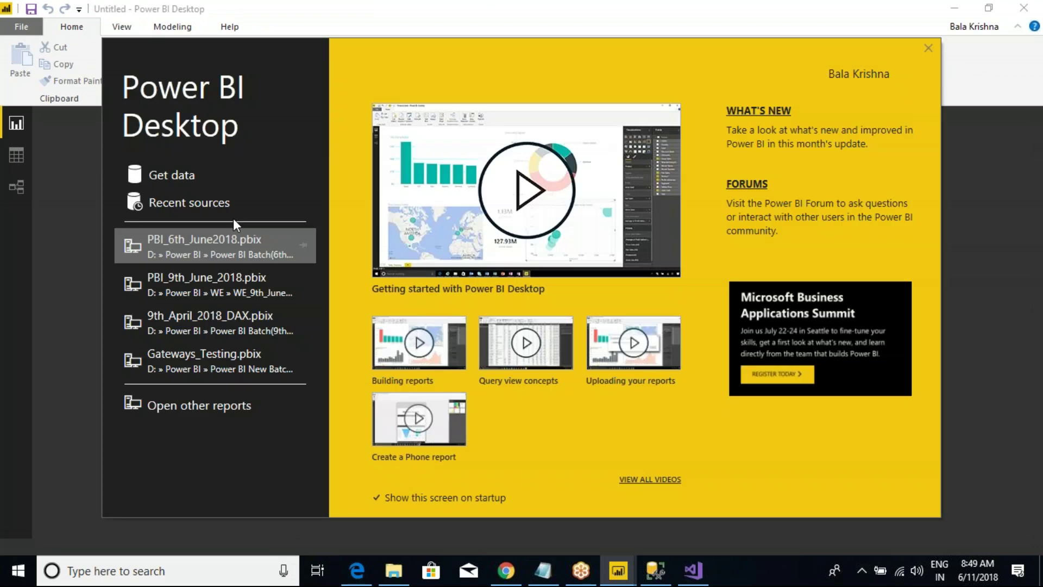
click(928, 48)
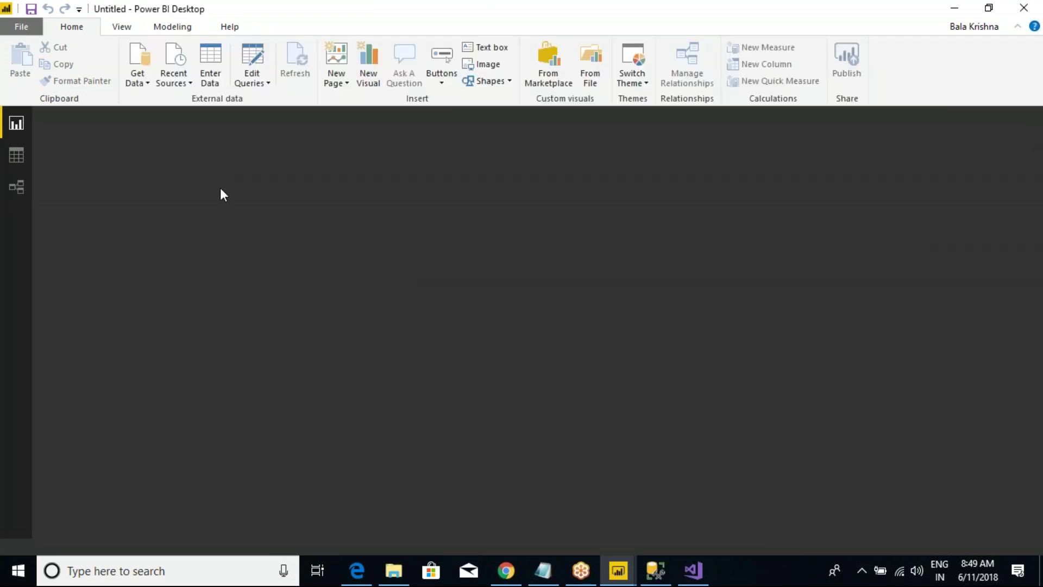
Start saving the new report and browse to the Power BI New Batch(9th_May2018) folder inside Power BI on drive D
key(ctrl+s)
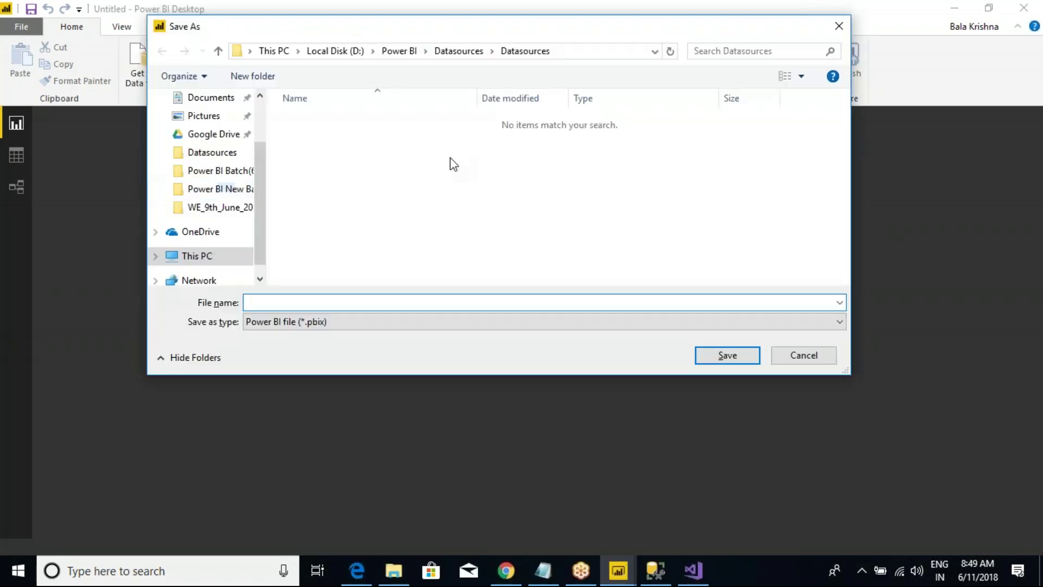
click(389, 54)
click(341, 53)
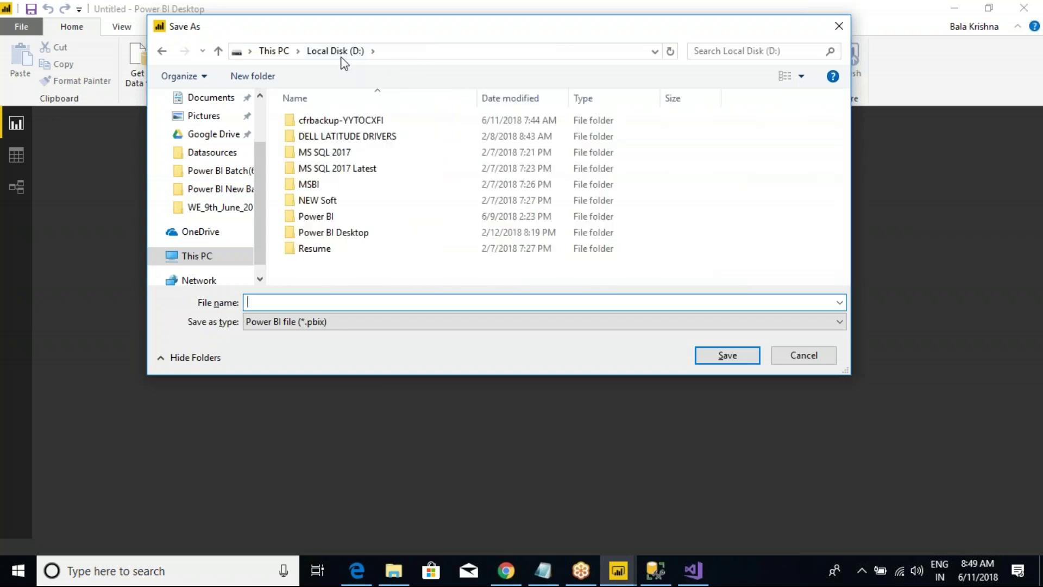
double_click(318, 217)
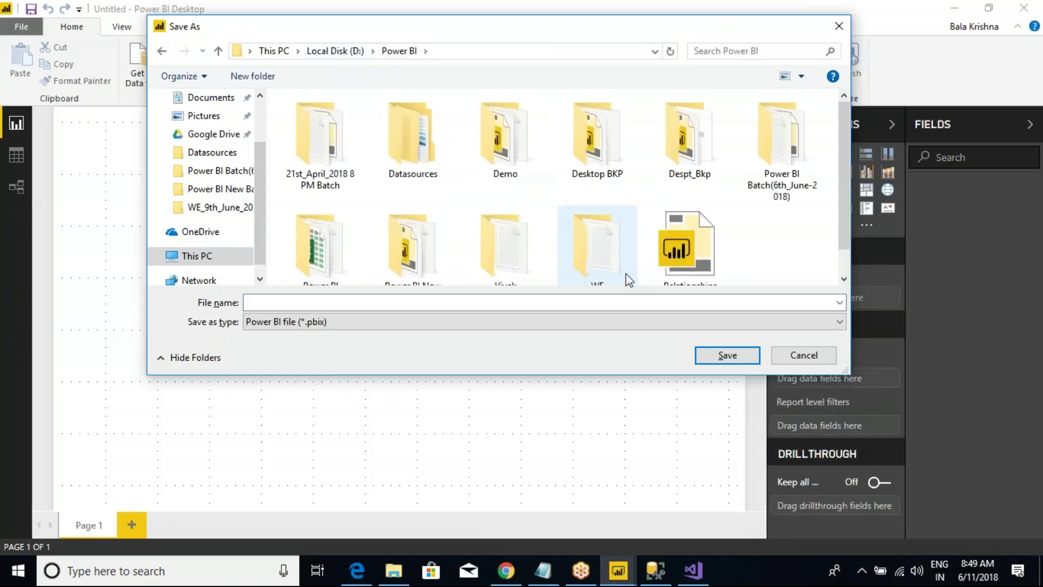
scroll(633, 223, down, 1)
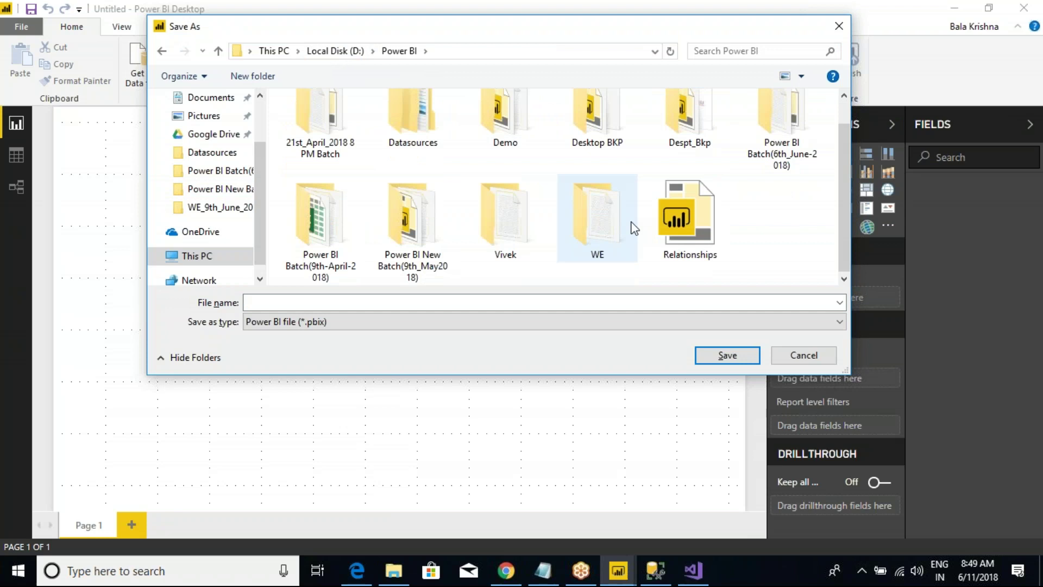
double_click(414, 266)
click(340, 303)
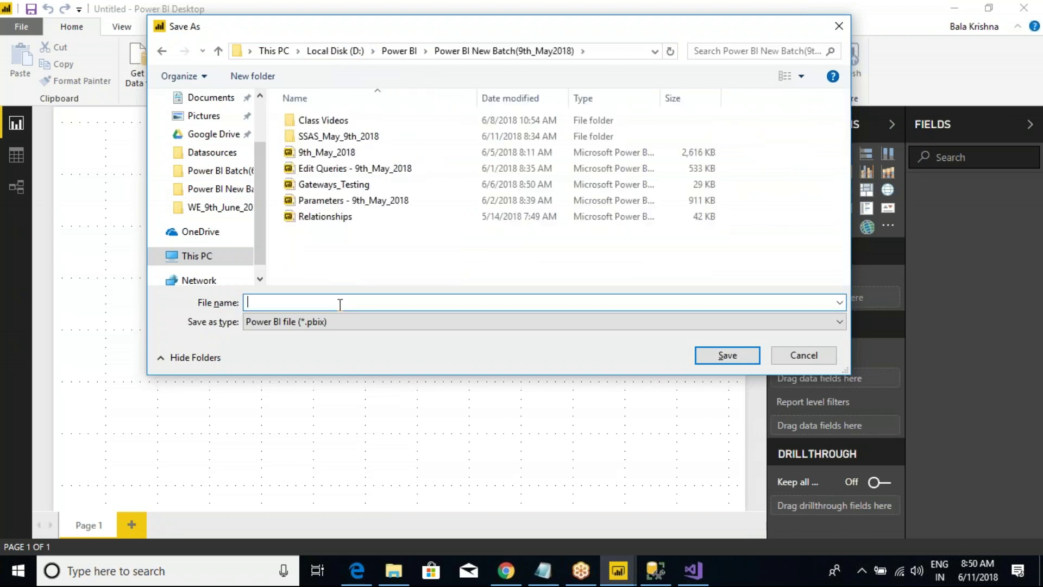
Name the report file SSAS TABULAR MODEL and save it as a Power BI file
text(ssas)
key(BackSpace)
key(BackSpace)
key(BackSpace)
key(BackSpace)
text(SSAS )
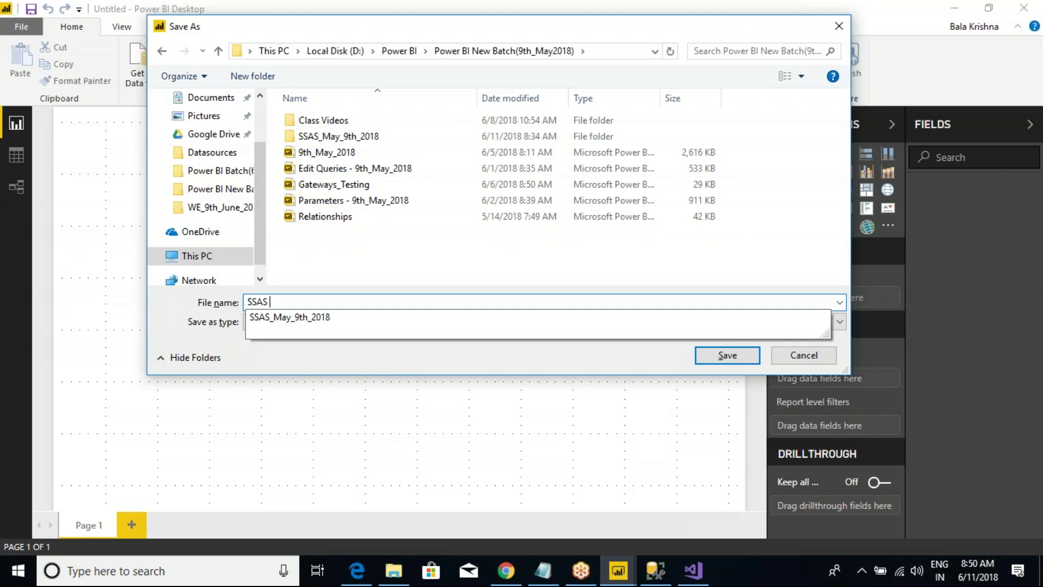
text(TABULAR MODEL)
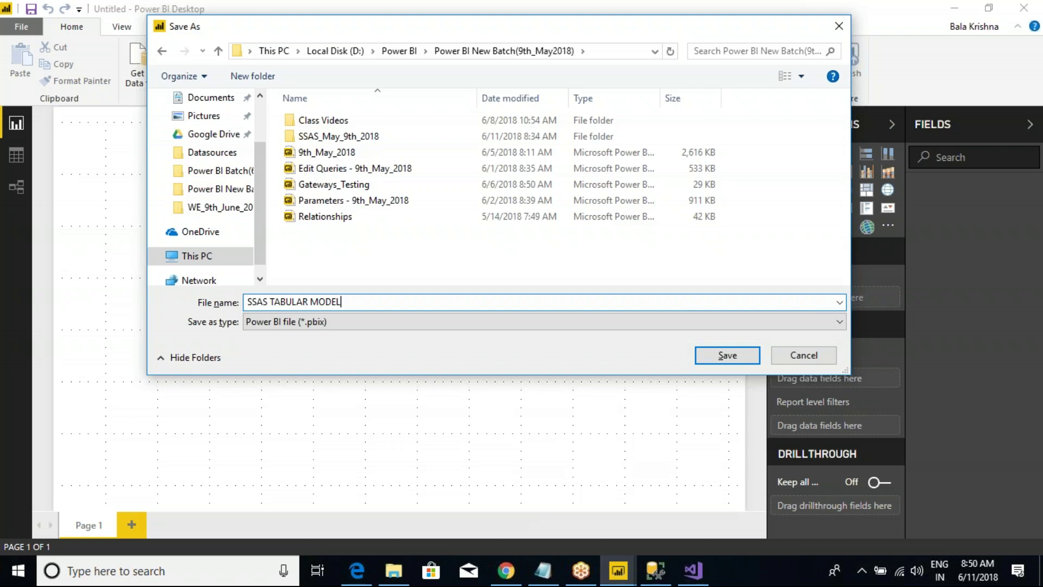
click(728, 355)
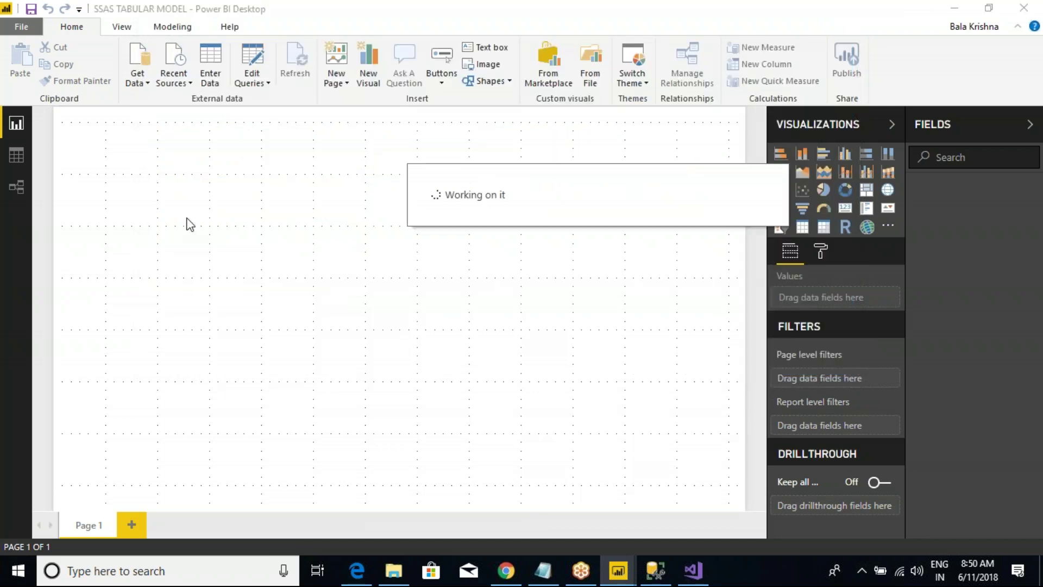
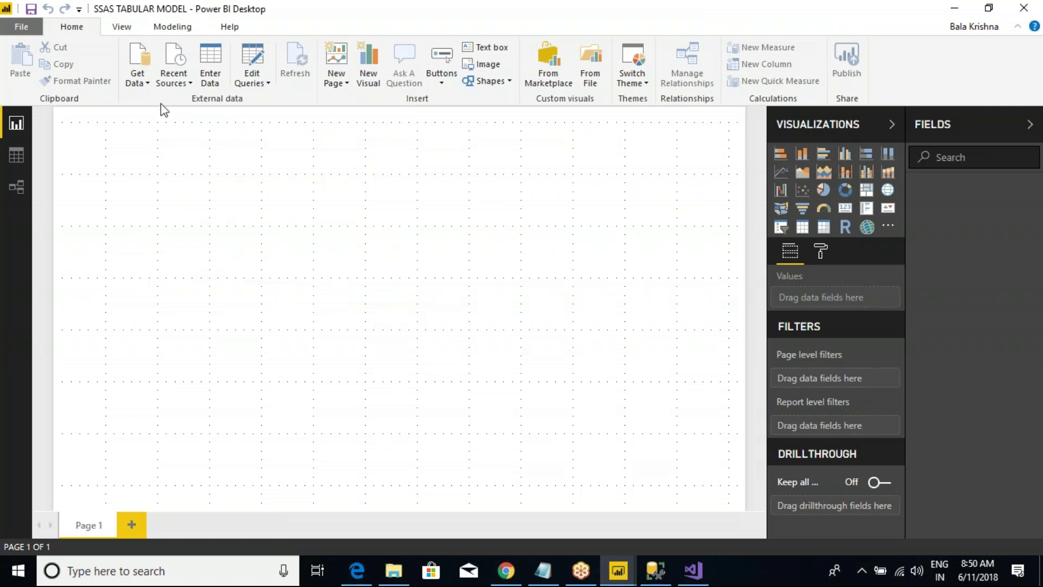
Review the Import, Connect live and MDX or DAX query options of an Analysis Services connection to NIVRUTHA, and cancel it
click(144, 82)
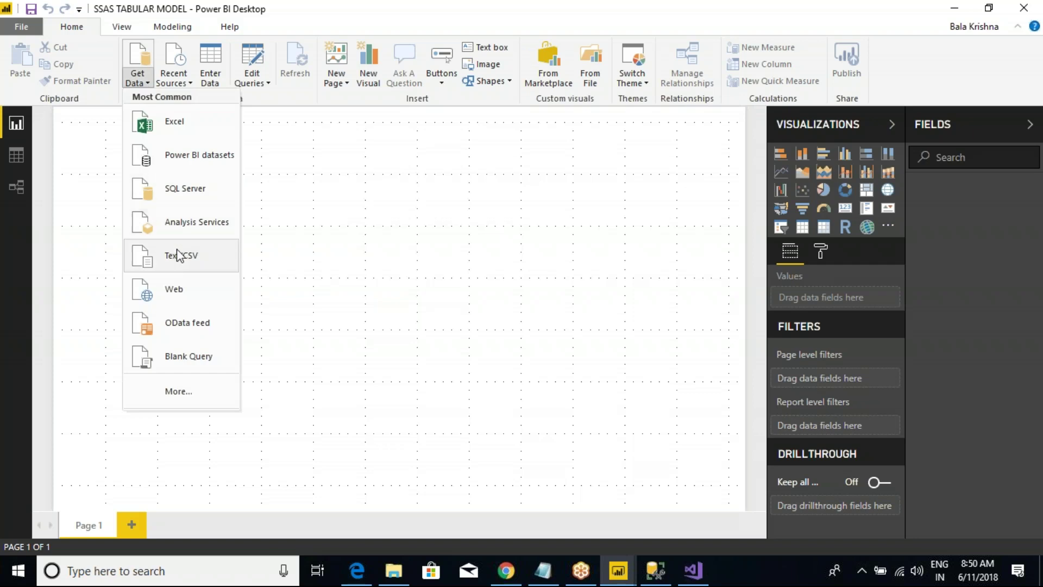
click(174, 224)
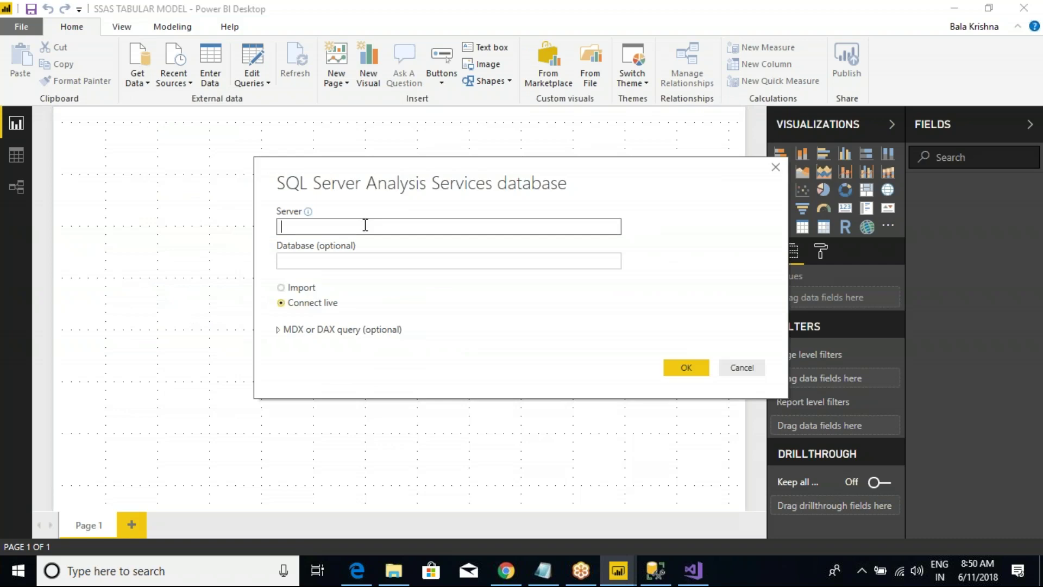
text(NIVRUTHA)
drag(250, 273, 461, 370)
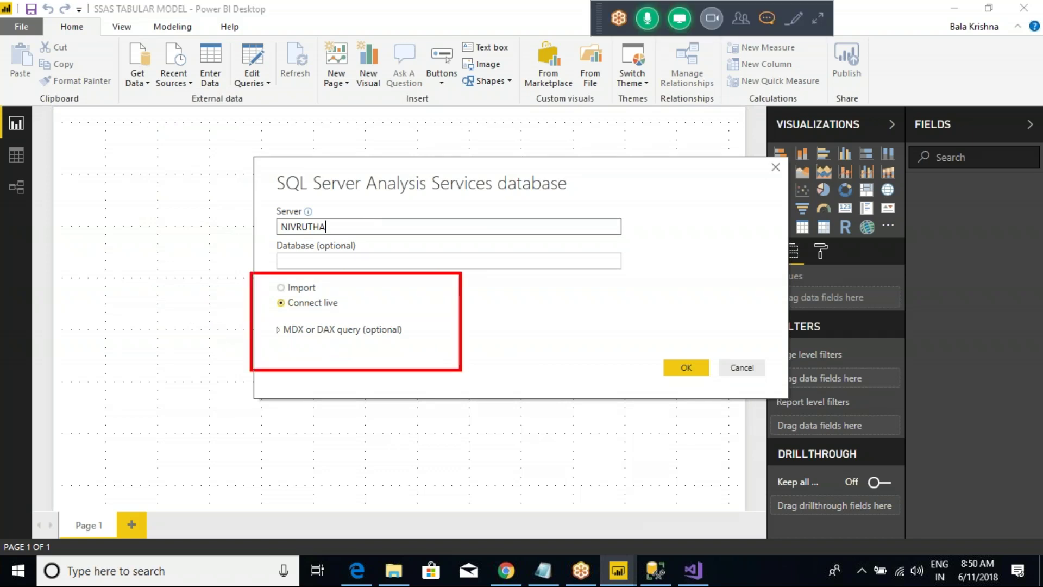
drag(322, 284, 351, 265)
drag(342, 308, 361, 292)
mouse_move(287, 337)
mouse_down()
mouse_move(270, 389)
mouse_move(302, 397)
mouse_up()
drag(333, 338, 330, 361)
mouse_move(342, 367)
mouse_down()
mouse_move(350, 359)
mouse_move(336, 397)
mouse_up()
click(355, 389)
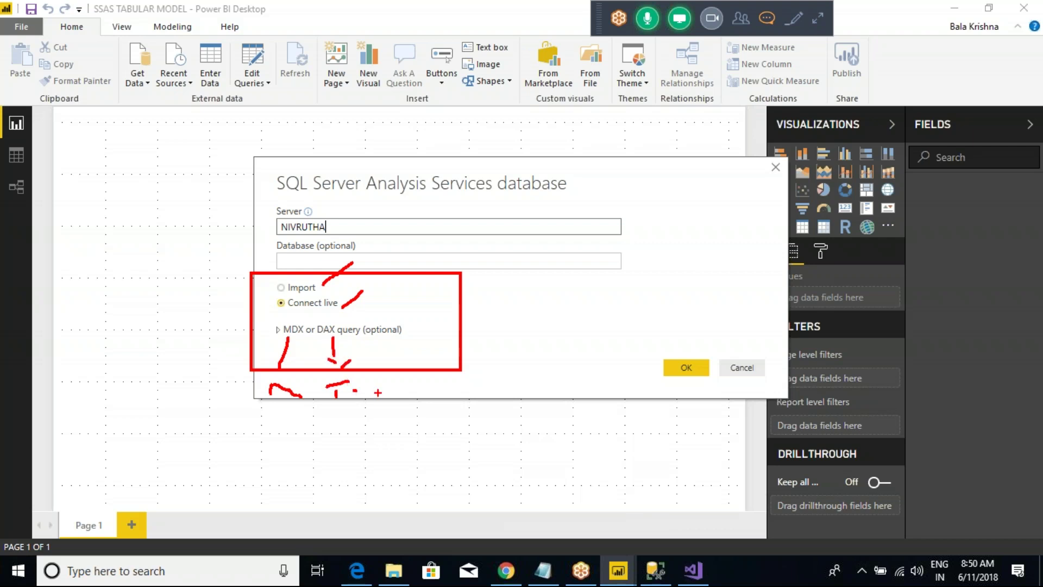
key(Escape)
click(741, 368)
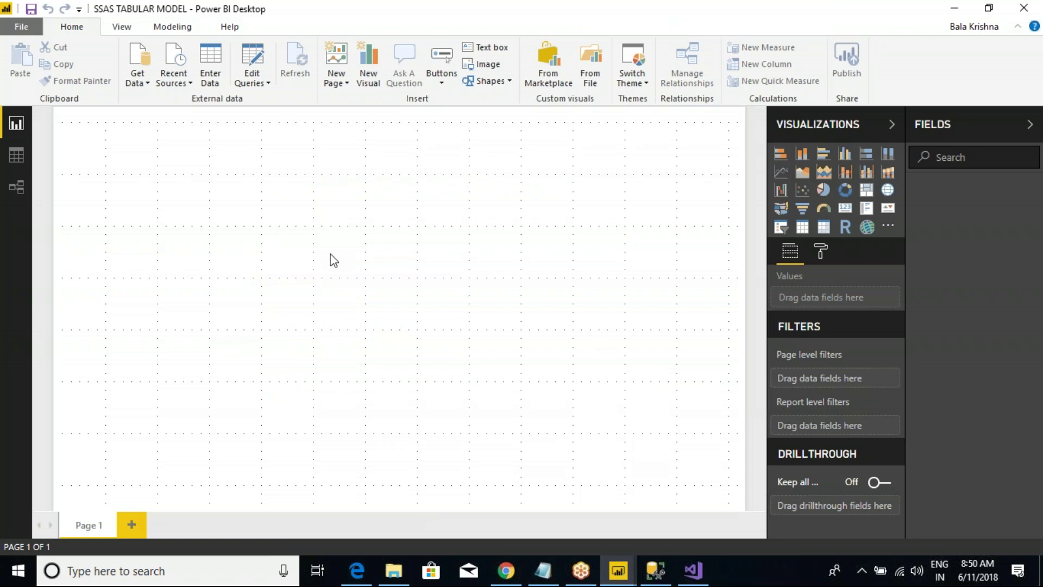
Review the Import and DirectQuery connectivity modes of a SQL Server database connection for comparison, and cancel it
click(144, 87)
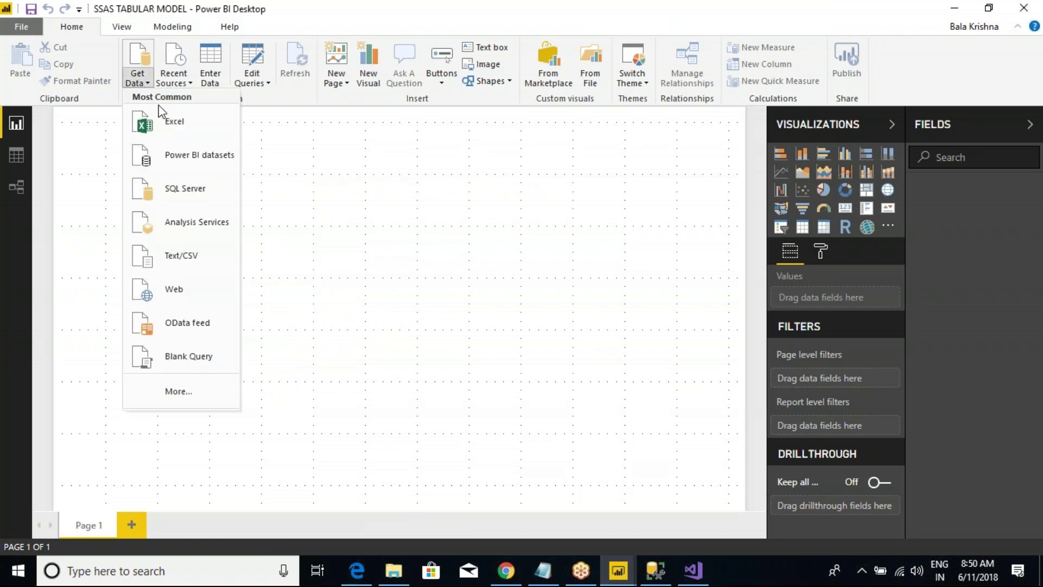
click(185, 188)
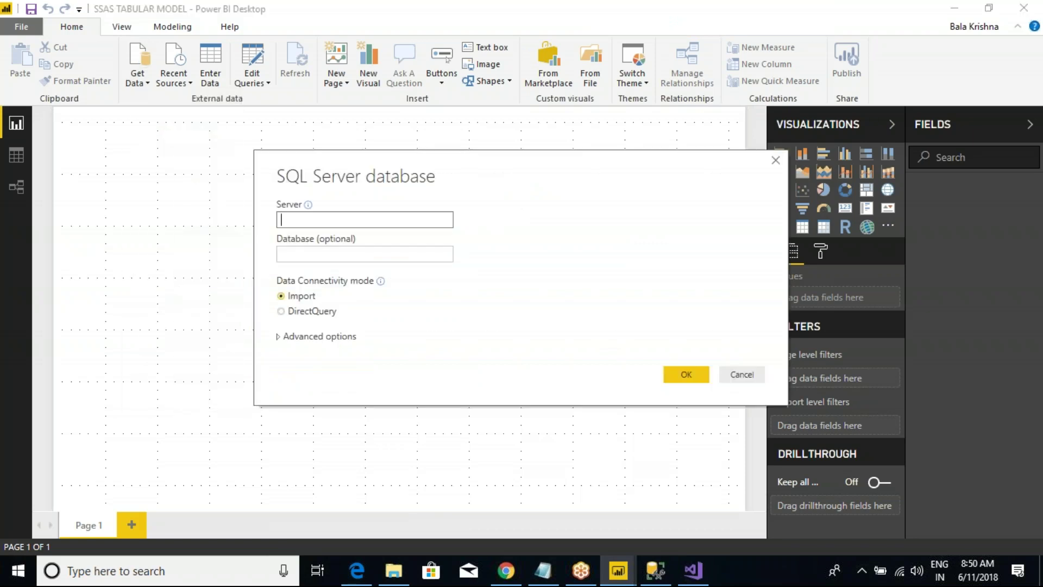
mouse_move(246, 282)
mouse_down()
mouse_move(332, 326)
mouse_move(426, 329)
mouse_up()
drag(334, 297, 355, 284)
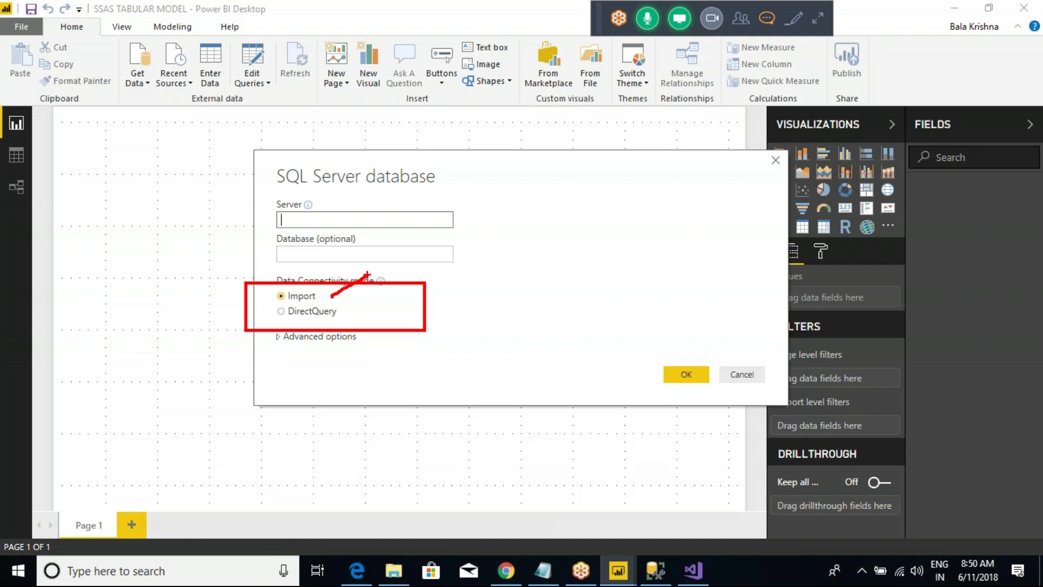
mouse_move(232, 209)
mouse_down()
mouse_move(433, 180)
mouse_move(518, 232)
mouse_move(818, 278)
mouse_move(872, 255)
mouse_move(874, 238)
mouse_move(897, 244)
mouse_up()
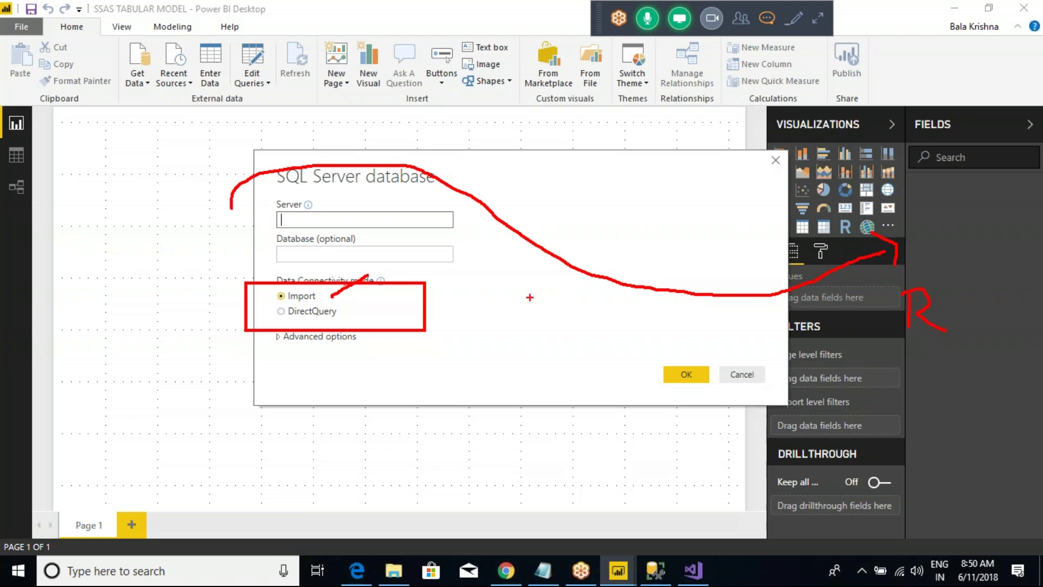
key(Escape)
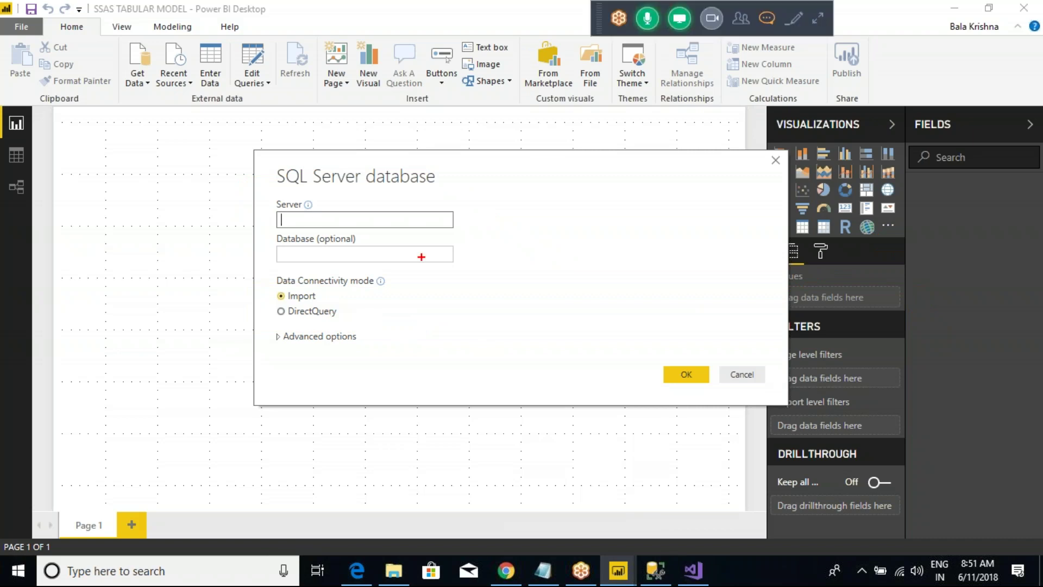
mouse_move(505, 226)
mouse_down()
mouse_move(523, 249)
mouse_move(589, 223)
mouse_move(601, 263)
mouse_up()
mouse_move(477, 346)
mouse_down()
mouse_move(478, 375)
mouse_move(458, 352)
mouse_move(509, 325)
mouse_up()
drag(506, 340, 536, 339)
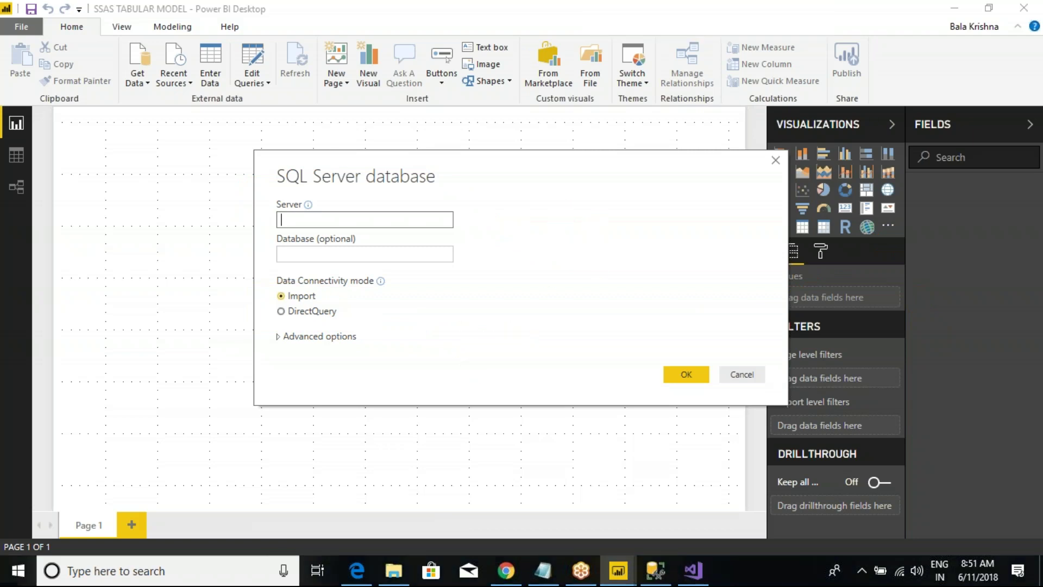
drag(336, 313, 412, 283)
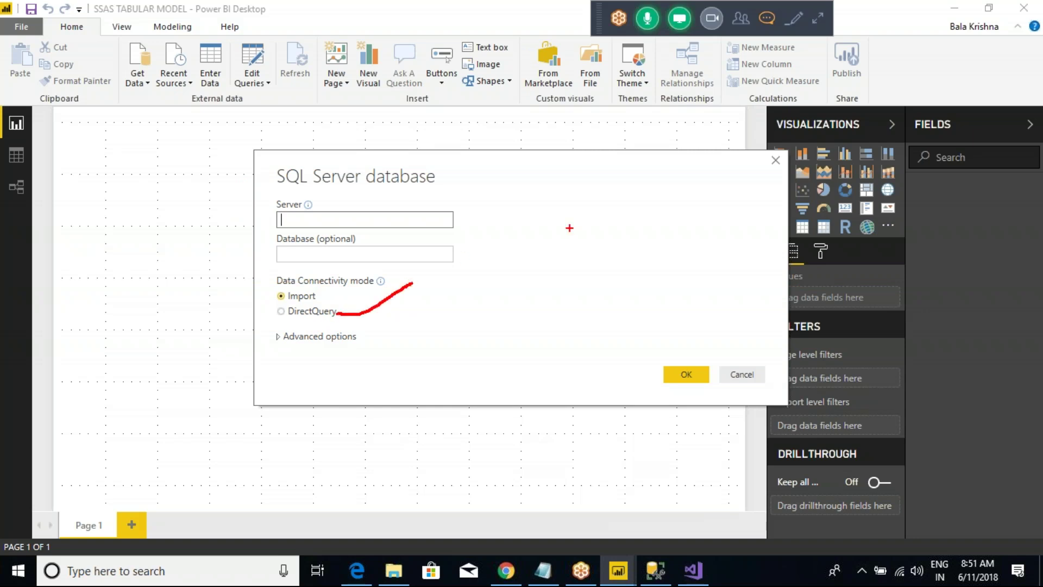
mouse_move(568, 218)
mouse_down()
mouse_move(626, 197)
mouse_move(646, 266)
mouse_up()
drag(623, 260, 664, 268)
drag(672, 266, 678, 263)
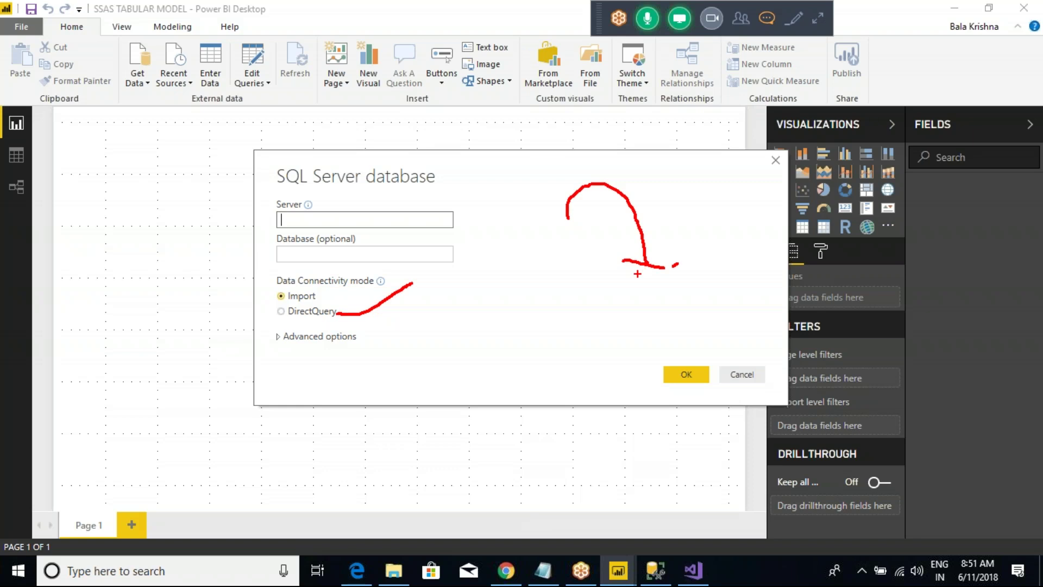
drag(208, 317, 248, 308)
key(Escape)
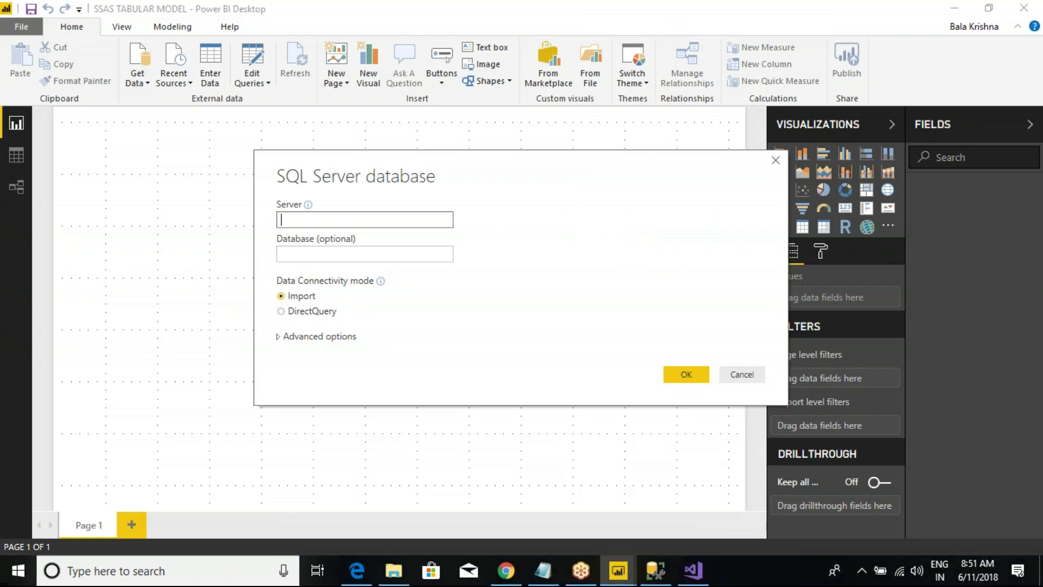
click(738, 376)
Connect live to the SQL Server Analysis Services server NIVRUTHA, leaving the database unspecified
click(137, 76)
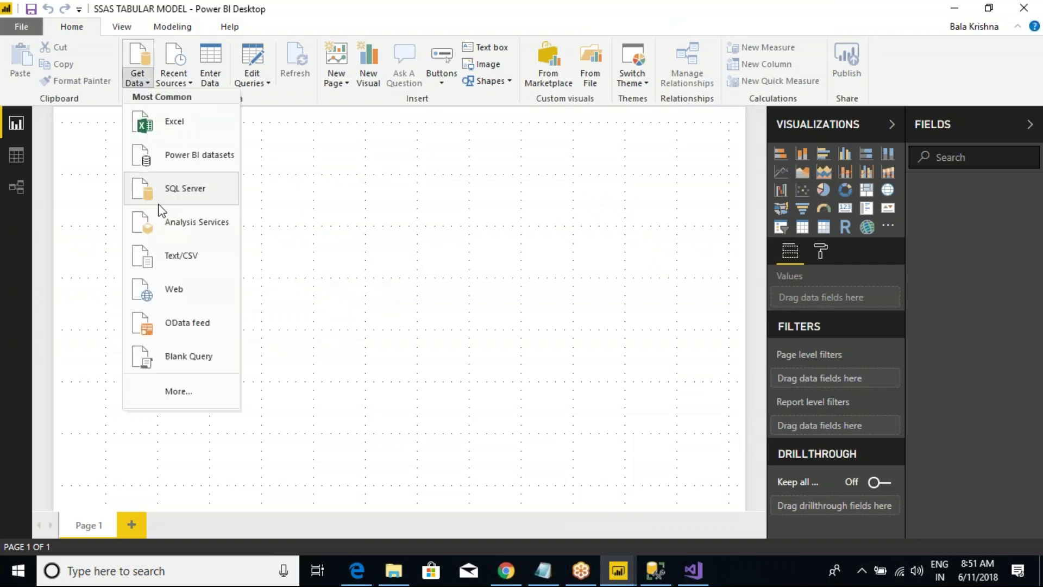
click(190, 227)
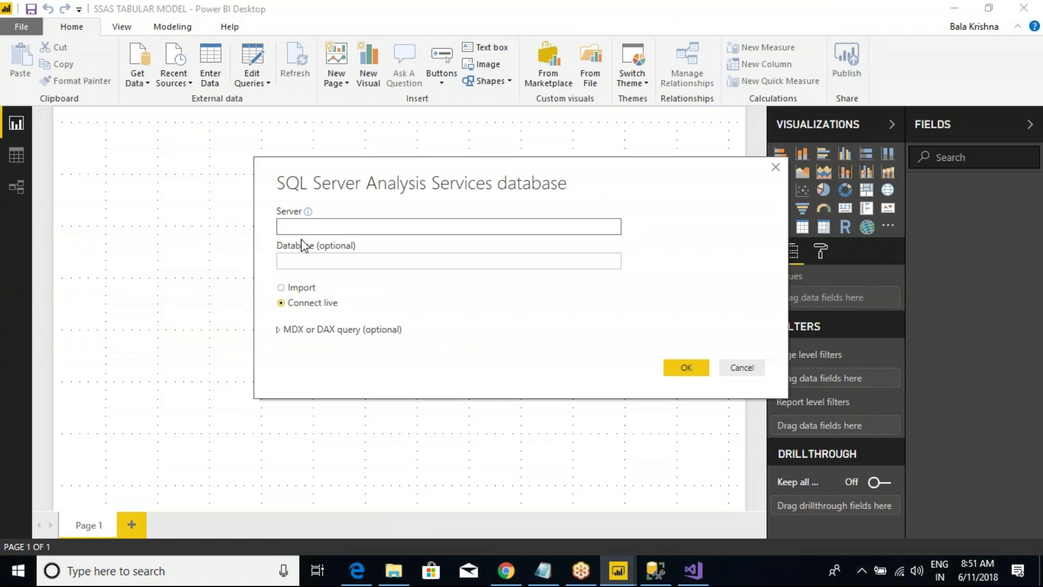
text(NIVRUTHA)
drag(252, 273, 391, 319)
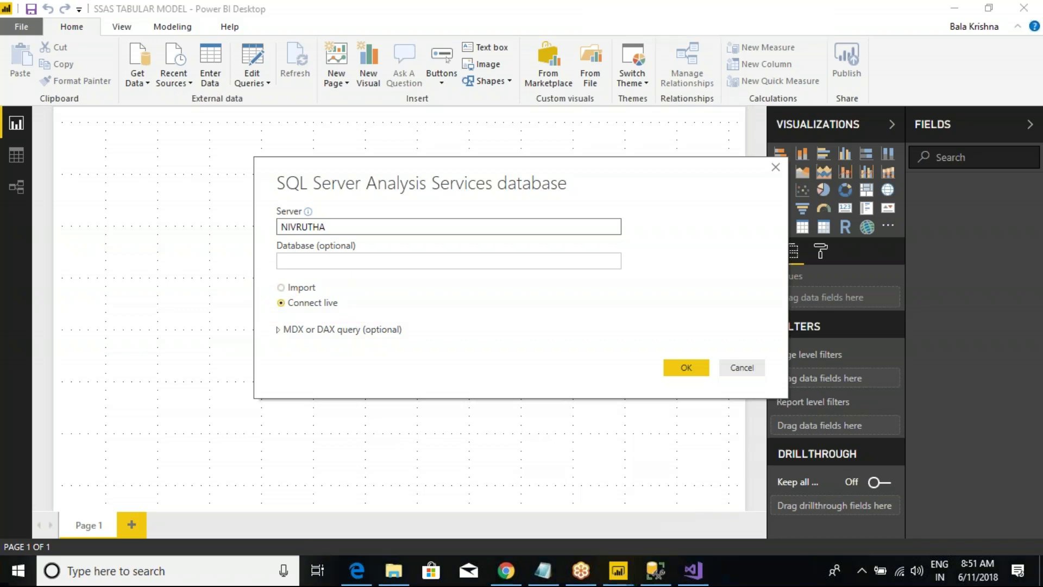
click(281, 287)
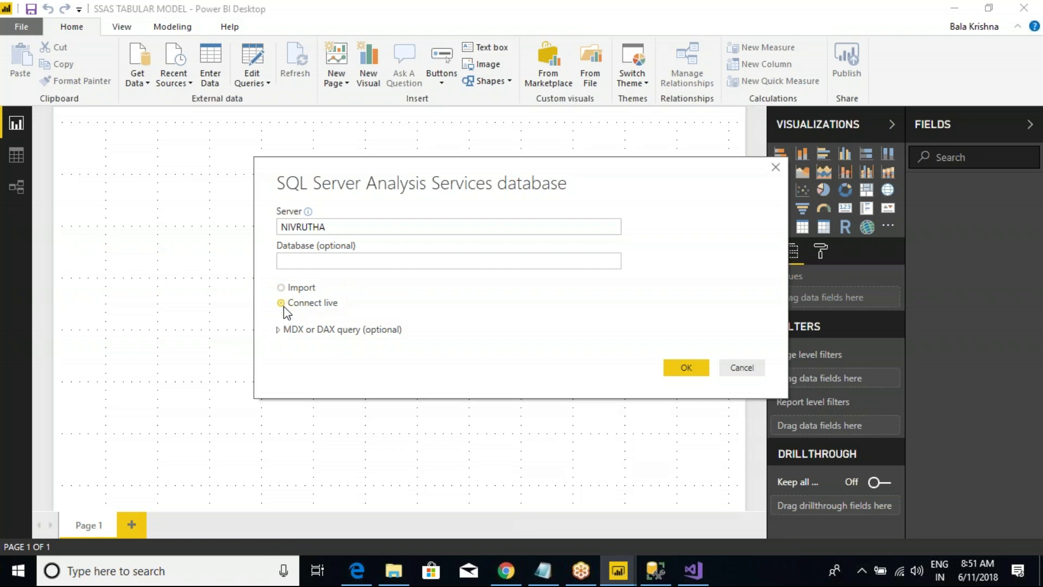
click(281, 303)
click(686, 369)
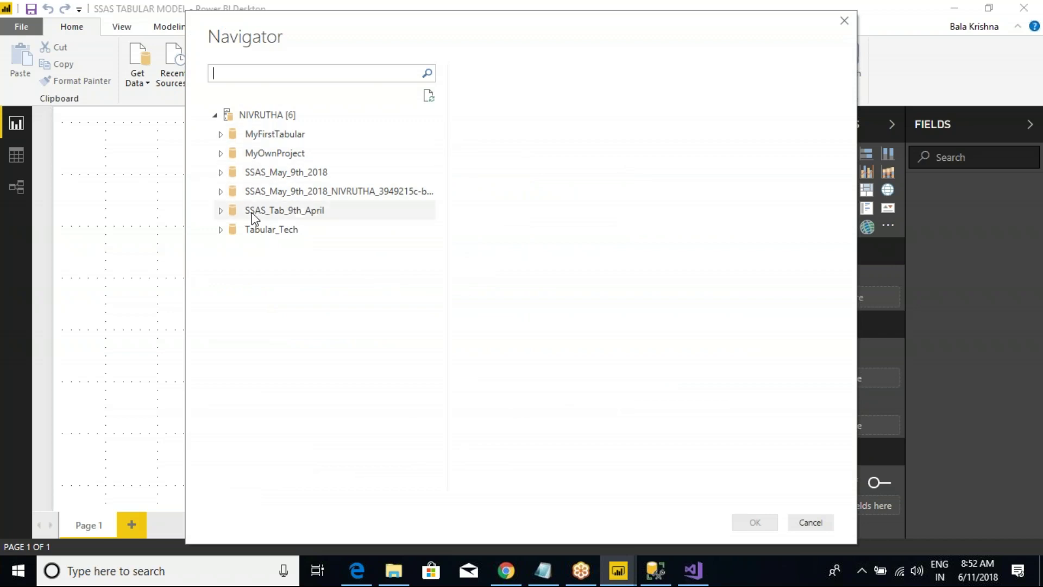
Choose Model in the SSAS_May_9th_2018 database and load it into the report
drag(345, 24, 349, 112)
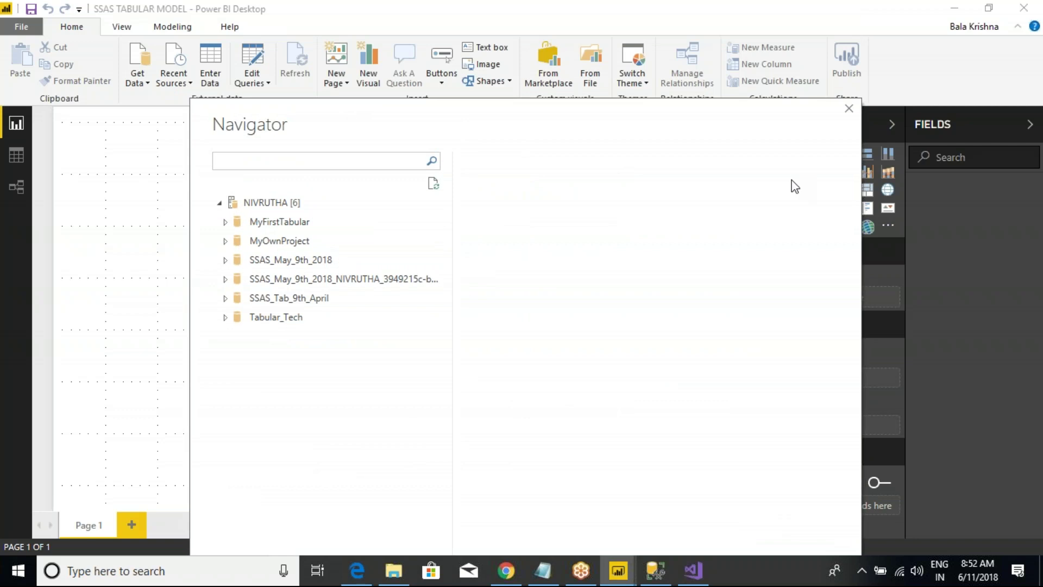
click(225, 261)
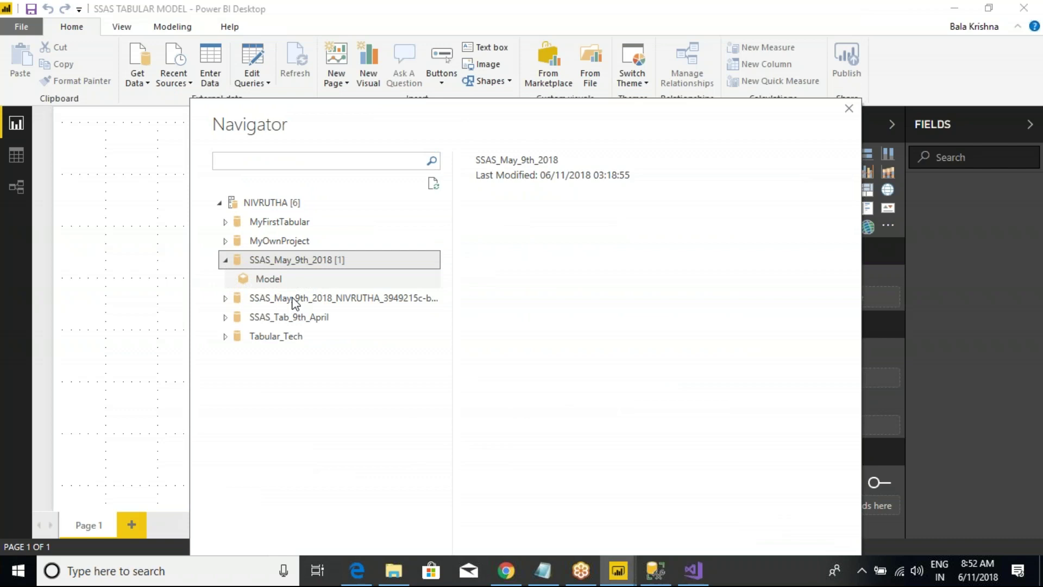
click(264, 279)
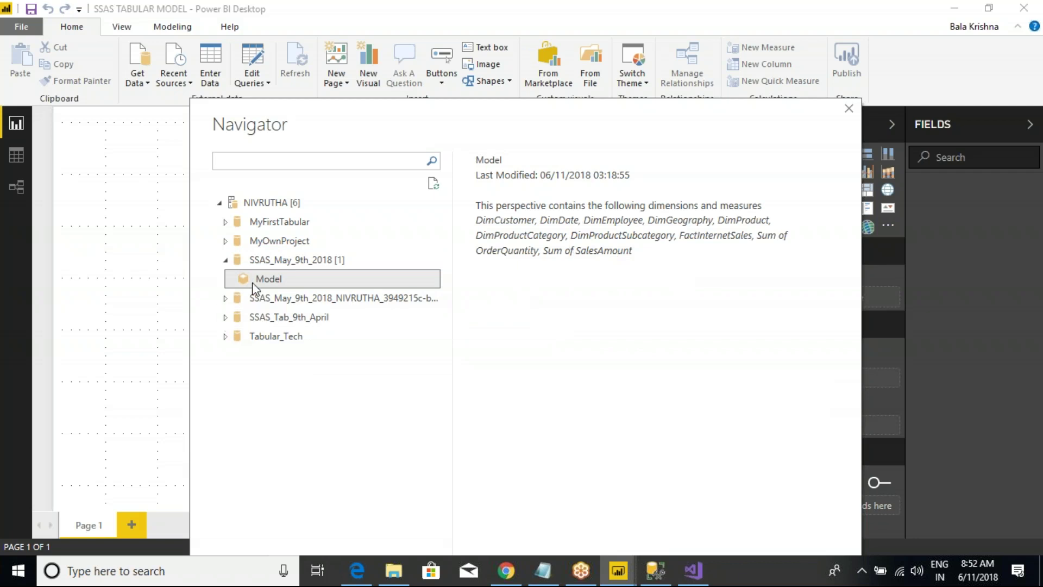
click(277, 265)
drag(518, 106, 536, 51)
drag(742, 75, 789, 63)
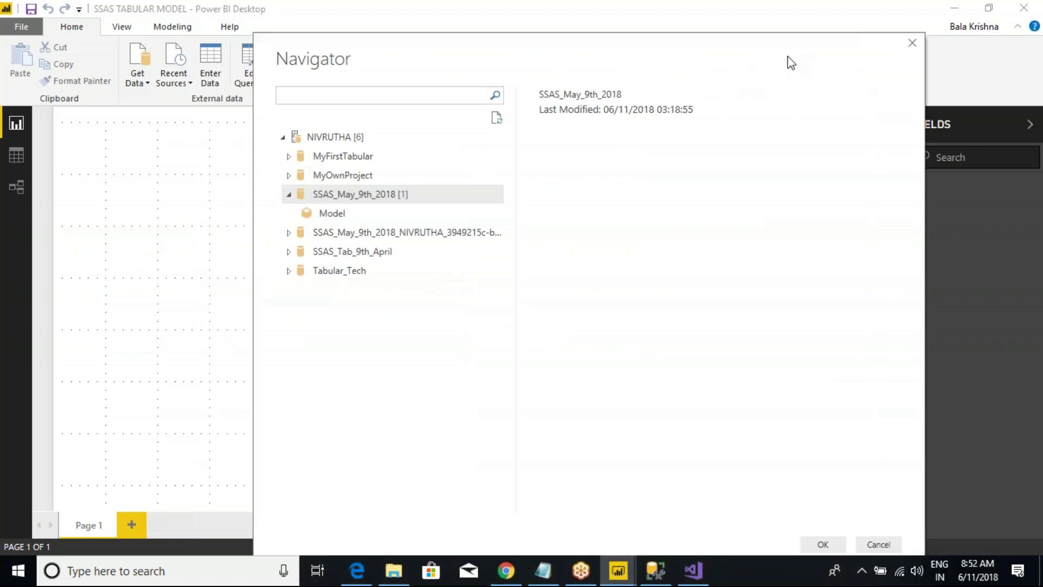
click(318, 217)
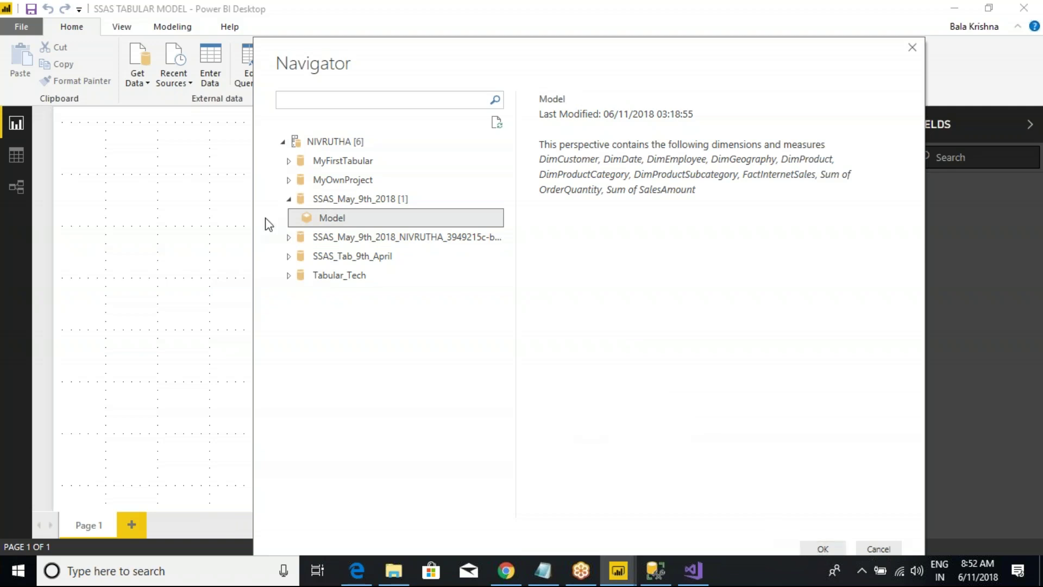
click(331, 200)
click(289, 199)
click(290, 200)
click(307, 217)
click(815, 548)
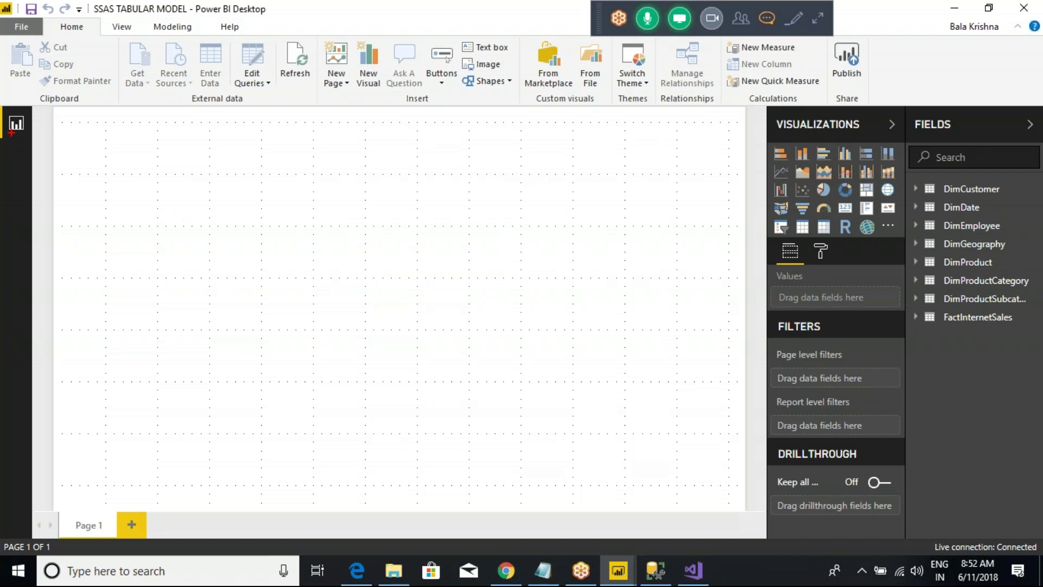
drag(1, 104, 66, 207)
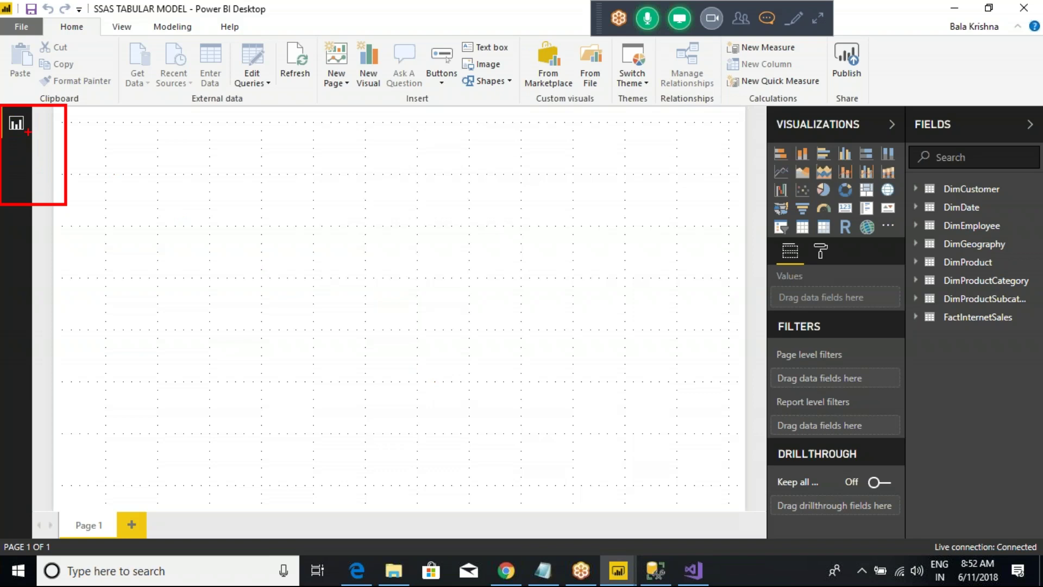
drag(28, 126, 71, 93)
mouse_move(26, 146)
mouse_down()
mouse_move(32, 166)
mouse_move(50, 147)
mouse_up()
mouse_move(38, 187)
mouse_down()
mouse_move(45, 215)
mouse_move(93, 202)
mouse_up()
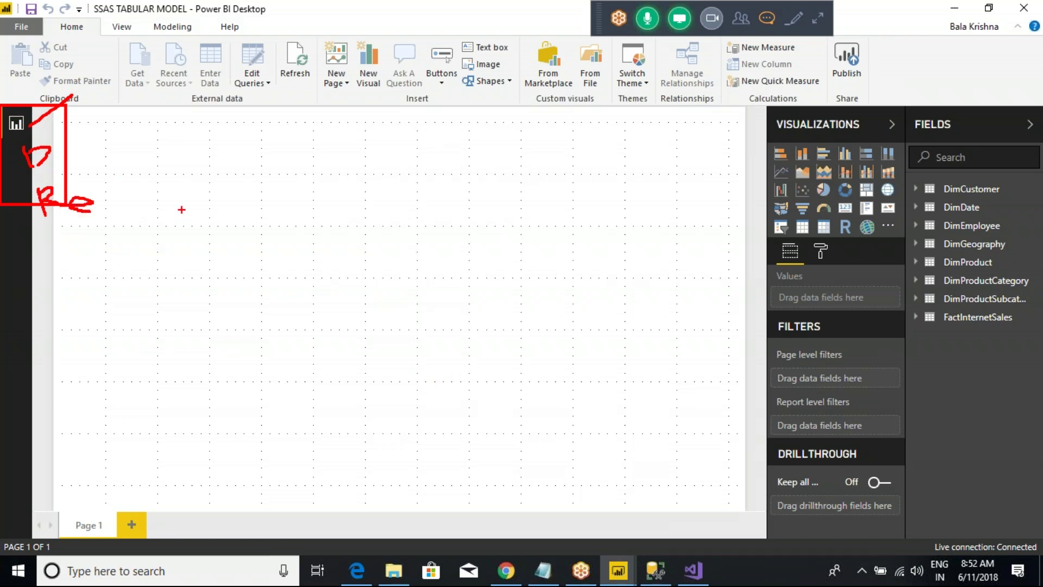
drag(273, 210, 304, 376)
mouse_move(269, 208)
mouse_down()
mouse_move(484, 203)
mouse_move(481, 359)
mouse_move(293, 376)
mouse_up()
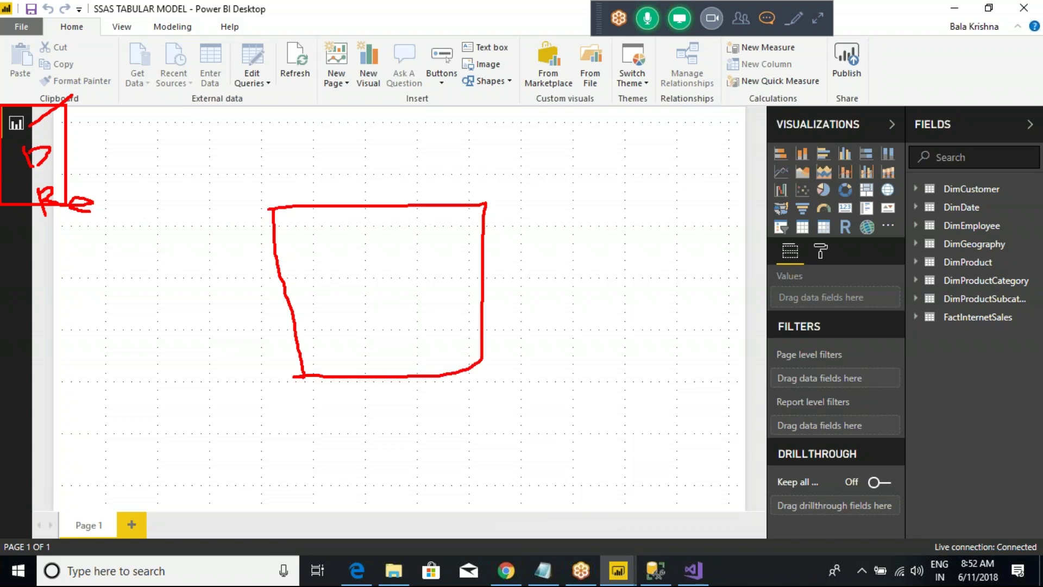
key(Escape)
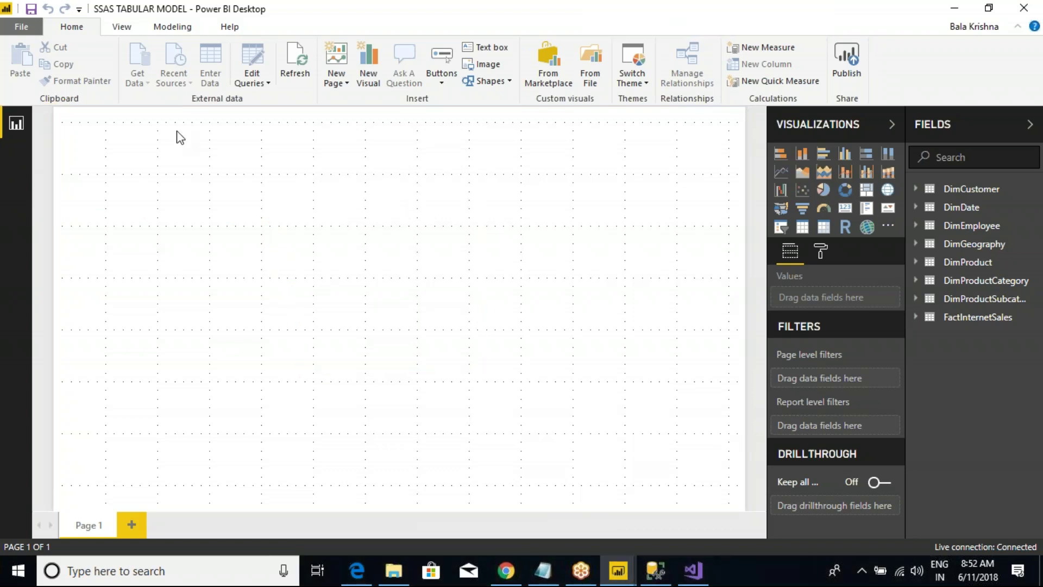
key(ctrl+shift+d)
drag(69, 49, 194, 100)
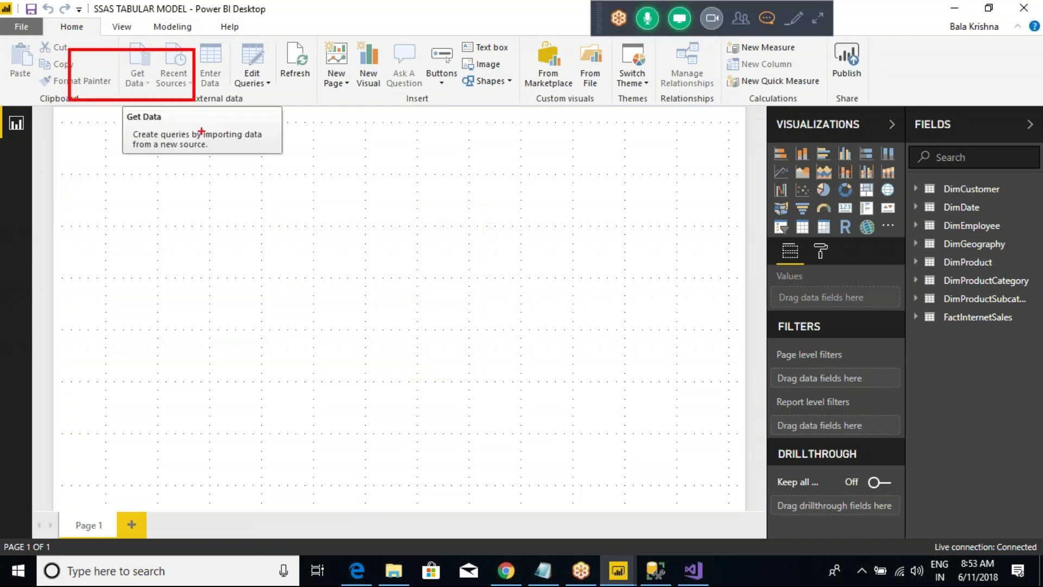
key(ctrl+z)
drag(907, 518, 1041, 566)
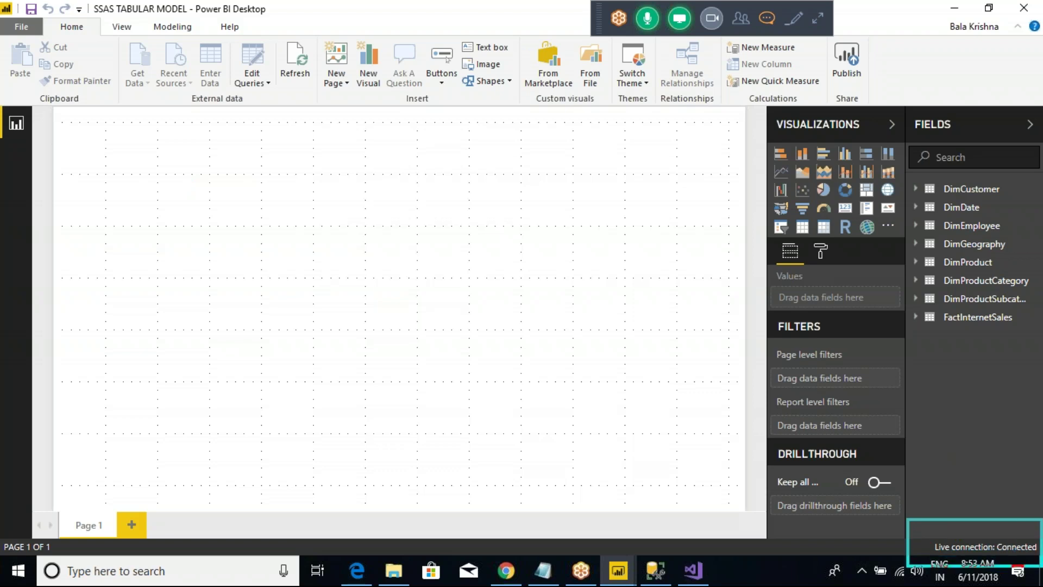
key(ctrl+shift+d)
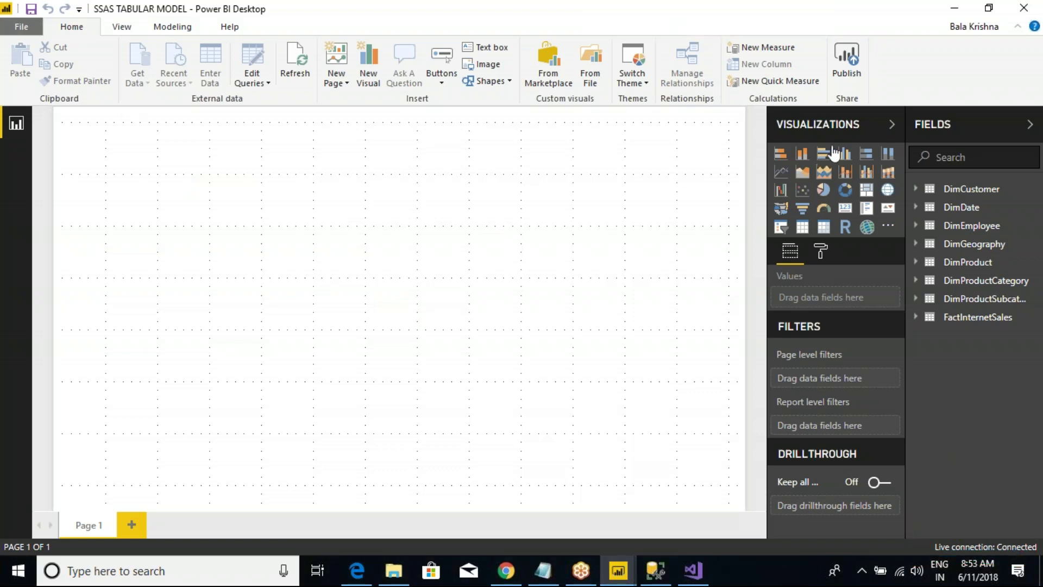
Add a stacked column chart to Page 1, place it near the top of the canvas and widen it
click(800, 154)
drag(131, 165, 292, 177)
drag(375, 299, 418, 302)
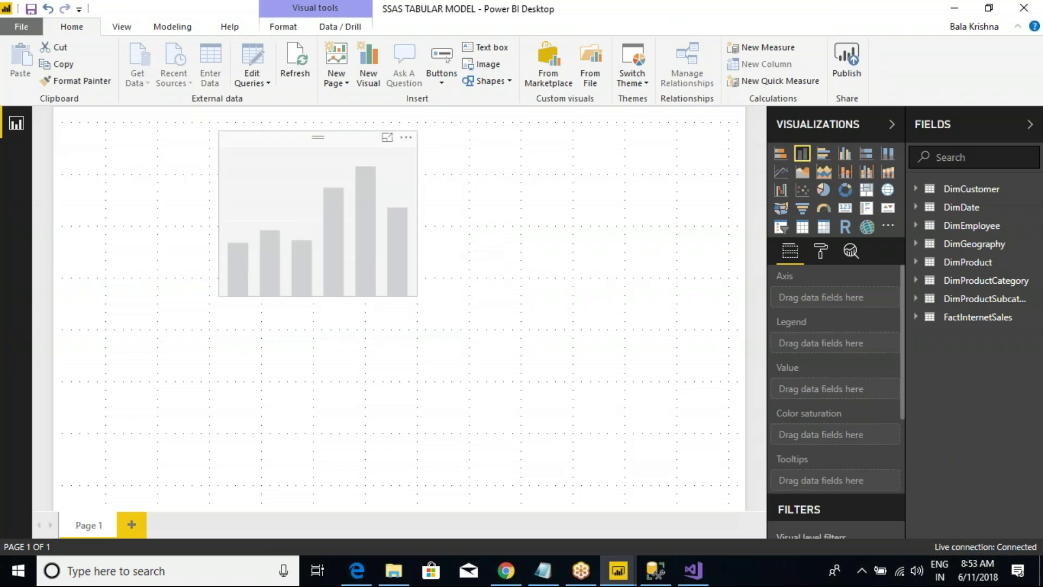
drag(417, 215, 616, 216)
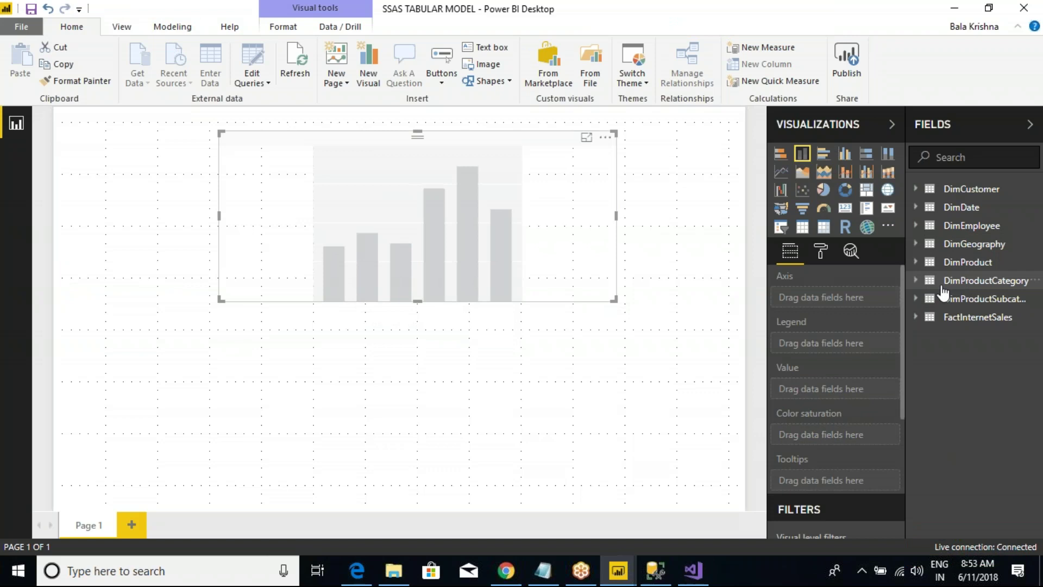
Plot OrderQuantity from FactInternetSales by EnglishCountryRegionName from DimGeography in the column chart, and enlarge the chart downwards
click(918, 244)
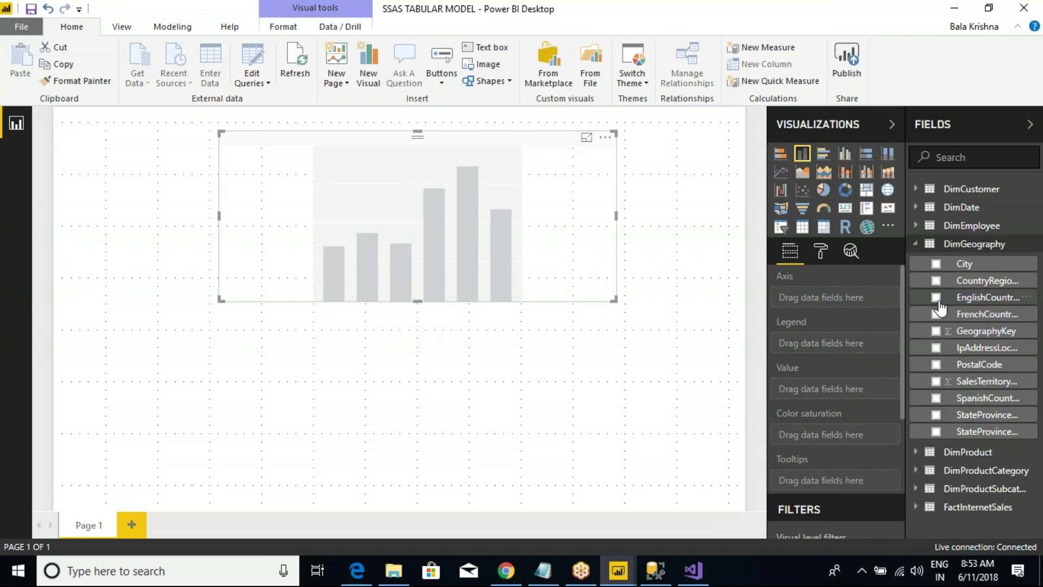
click(935, 297)
click(918, 244)
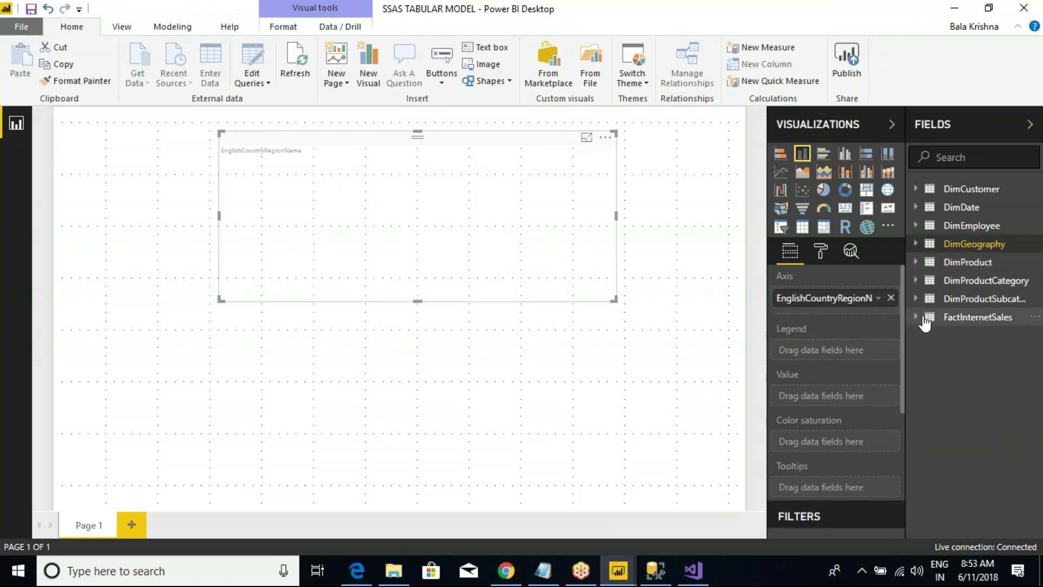
click(925, 318)
click(936, 521)
drag(613, 300, 631, 423)
Set the text size of the column chart's X-axis to 16
click(820, 251)
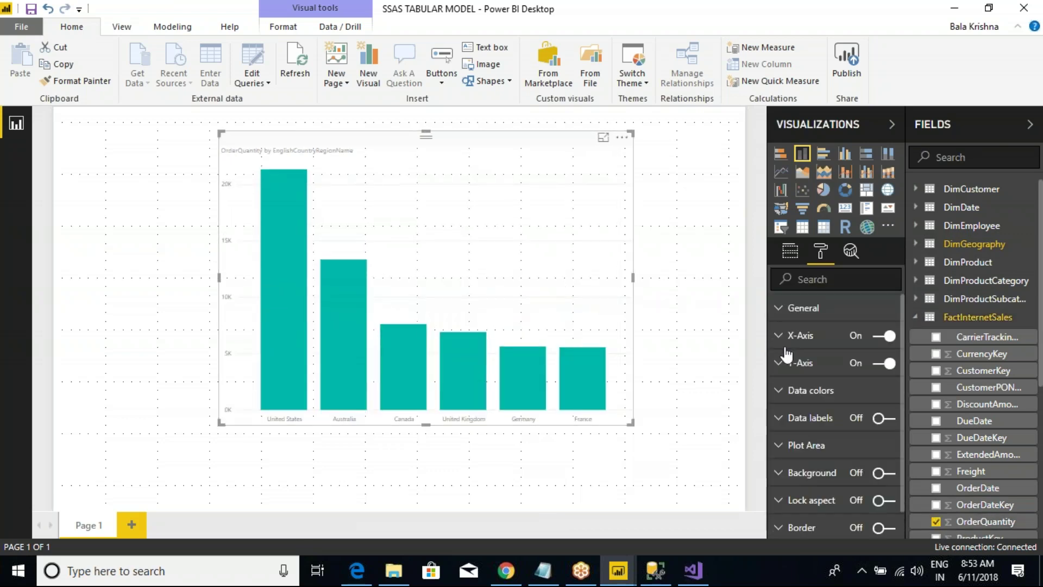
click(782, 363)
click(785, 336)
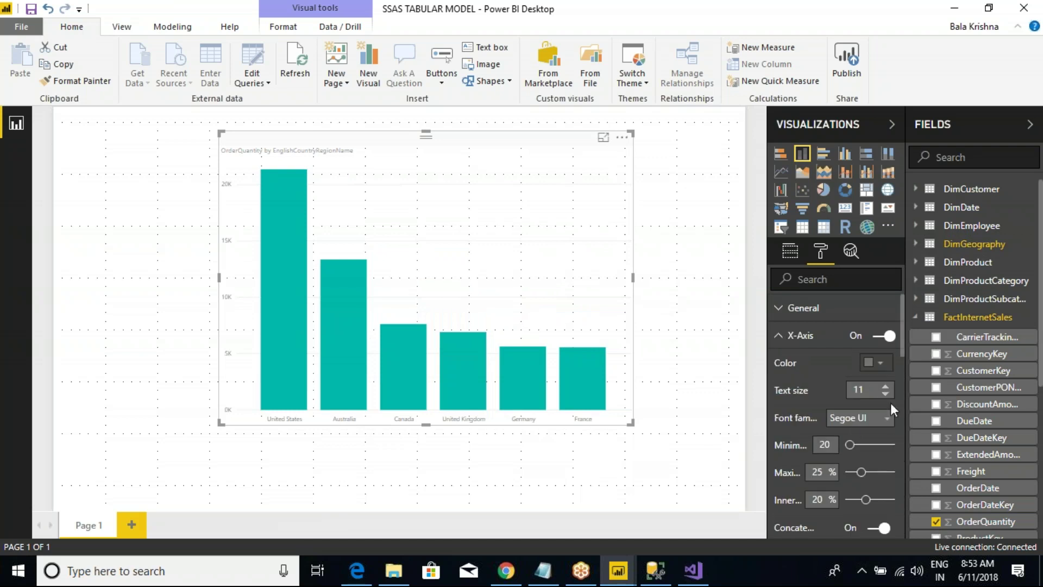
click(886, 387)
click(886, 387)
click(886, 387)
click(885, 387)
click(886, 387)
click(886, 386)
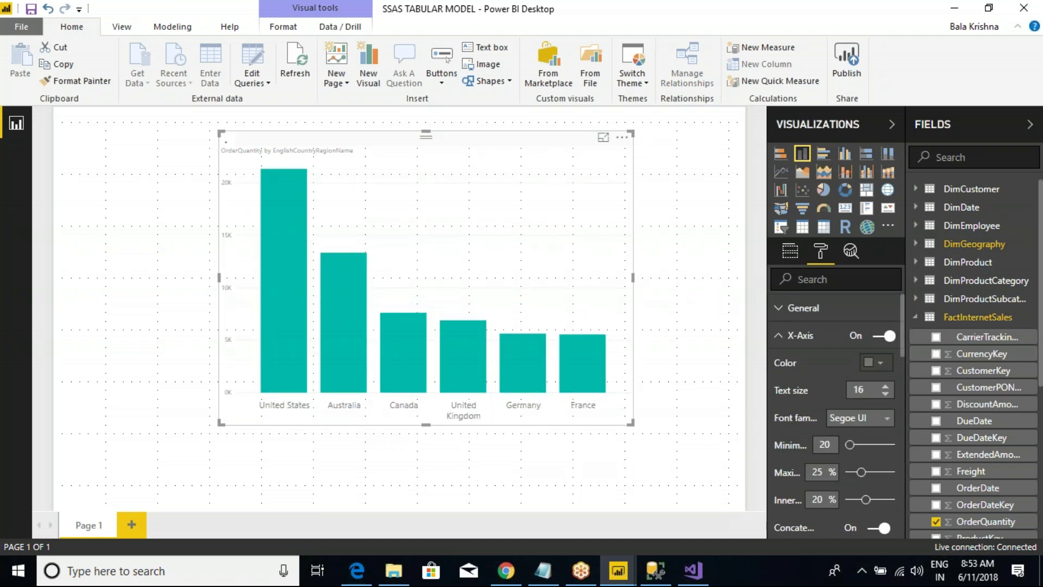
click(776, 335)
Set the text size of the column chart's Y-axis to 20
click(788, 363)
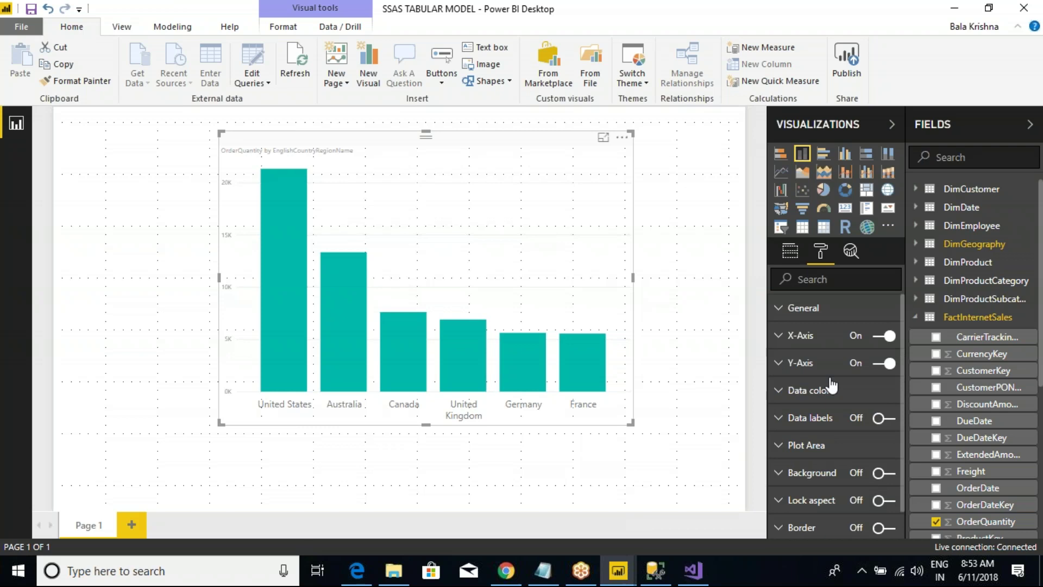
click(788, 365)
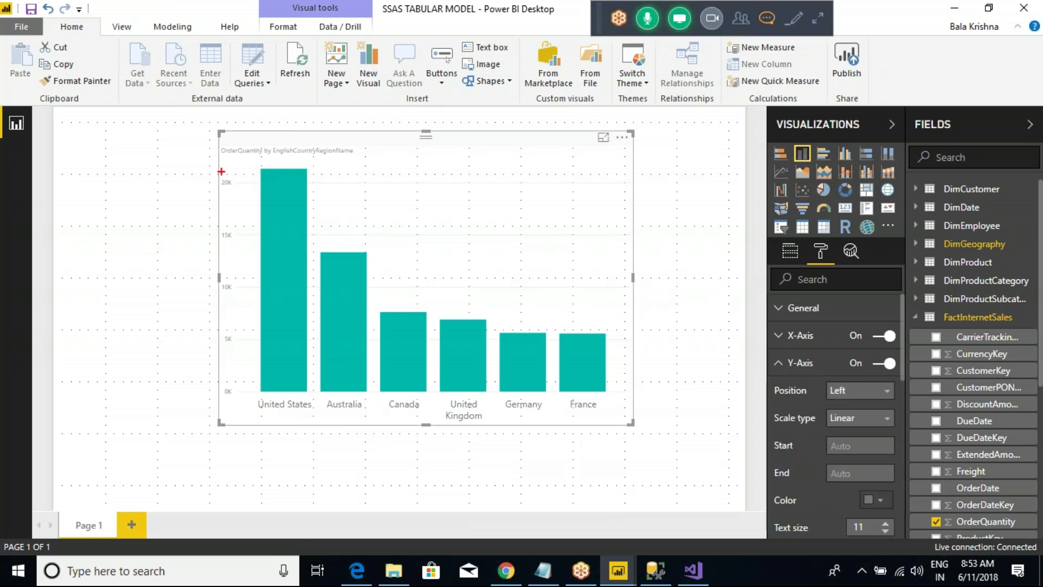
mouse_move(181, 158)
mouse_down()
mouse_move(282, 117)
mouse_move(643, 155)
mouse_move(692, 226)
mouse_up()
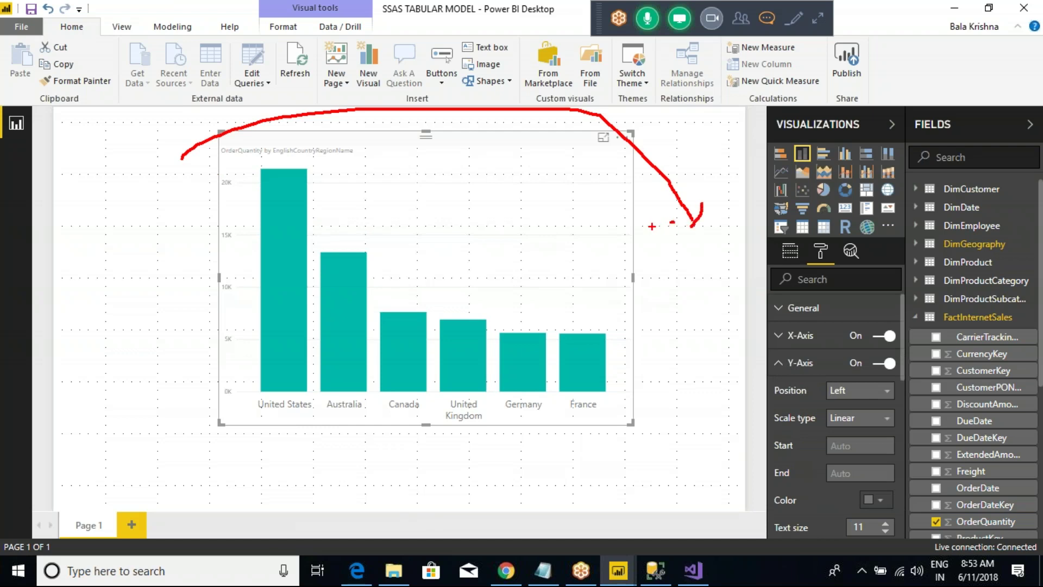
key(Escape)
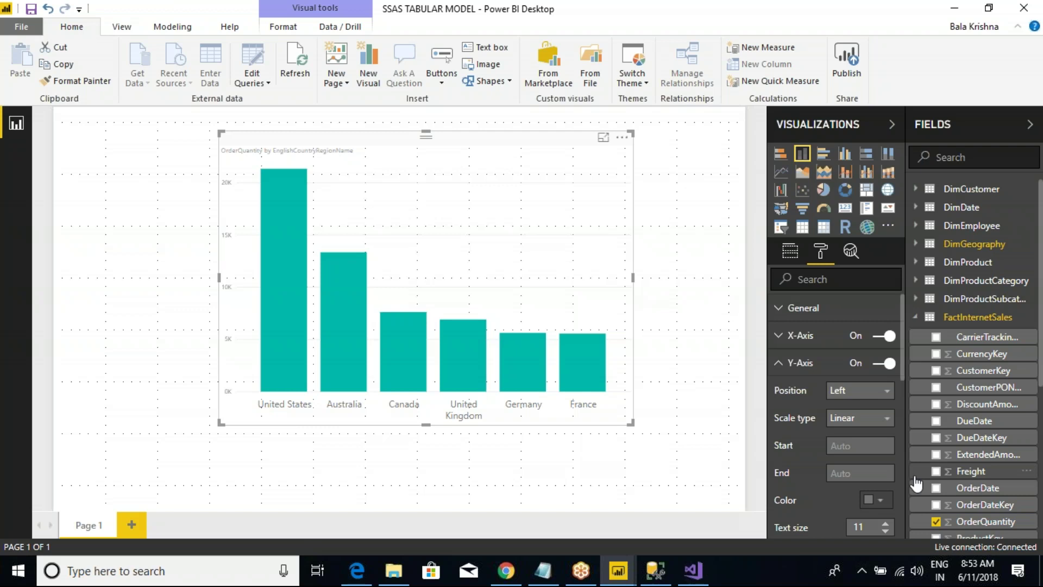
click(885, 523)
click(885, 523)
click(885, 523)
click(885, 523)
click(886, 523)
click(886, 523)
click(885, 523)
click(885, 524)
click(886, 524)
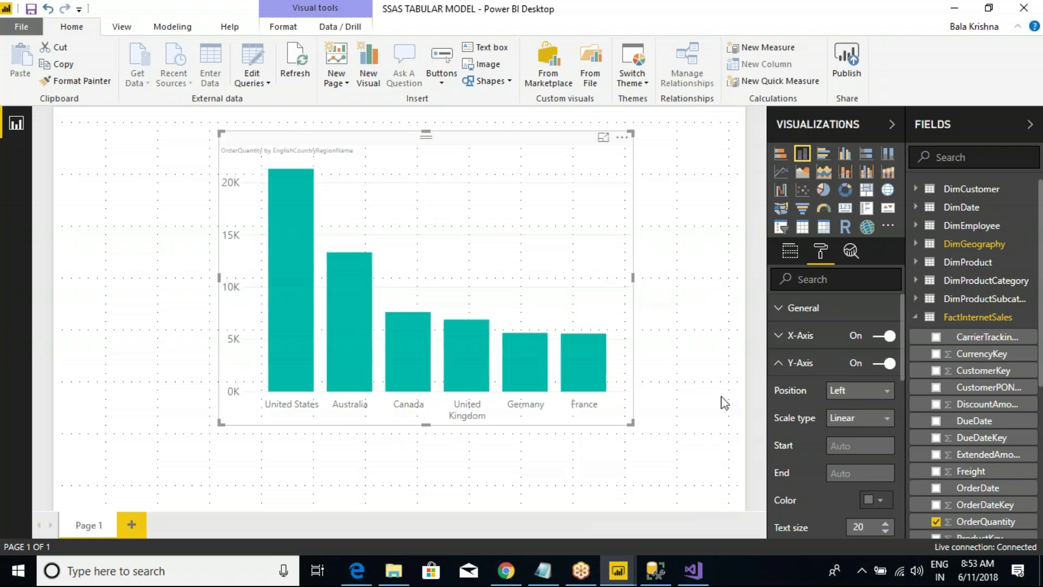
click(783, 369)
Turn on the data labels and the border for the column chart
click(884, 417)
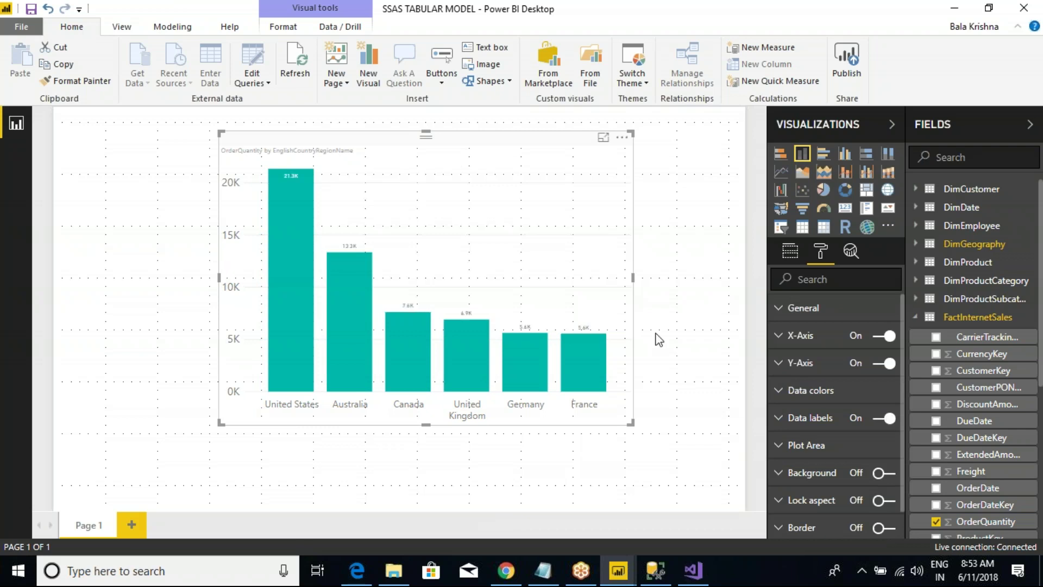
scroll(809, 411, down, 1)
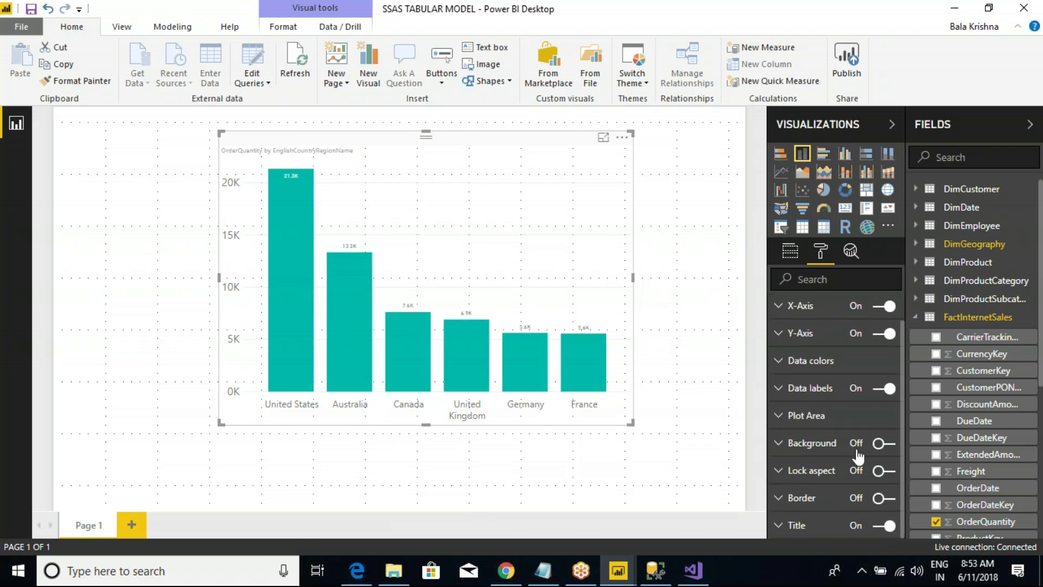
click(884, 498)
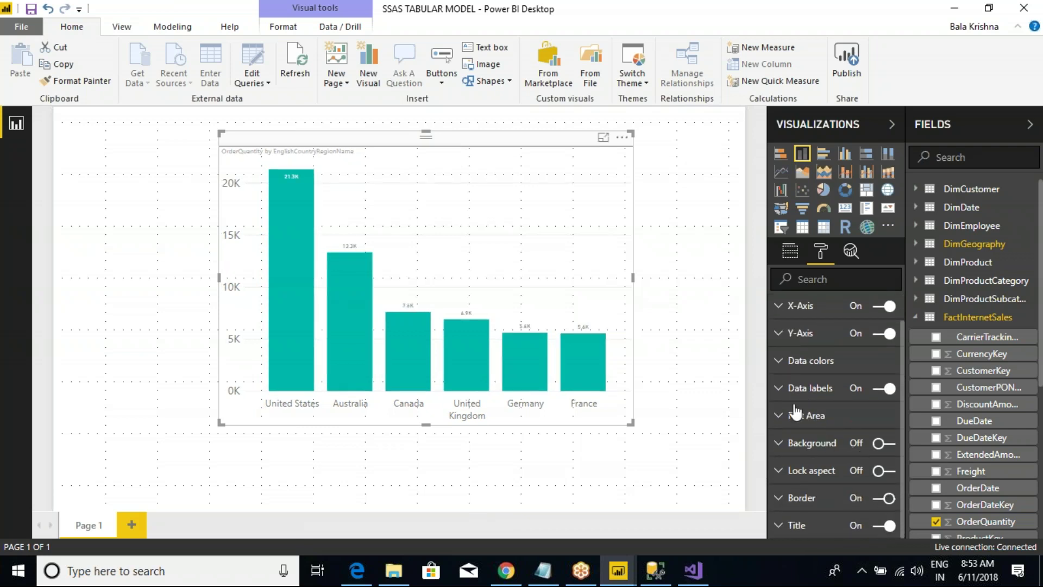
Set the text size of the column chart's data labels to 17
click(782, 388)
scroll(885, 456, down, 3)
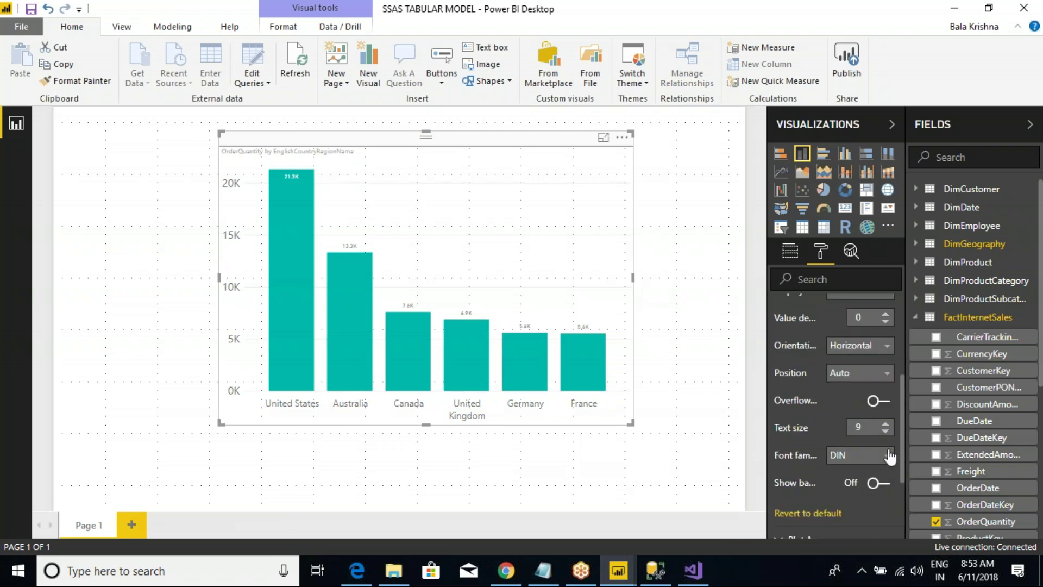
click(886, 422)
click(885, 422)
click(886, 422)
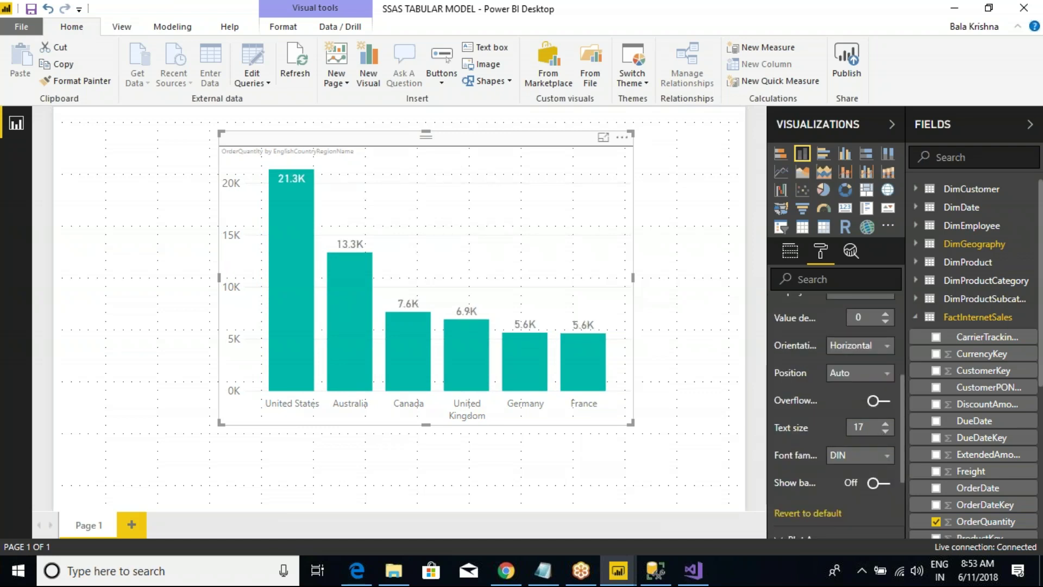
Set the column chart's data label display units to None and widen the chart to nearly the page's edge
scroll(850, 375, up, 3)
click(850, 370)
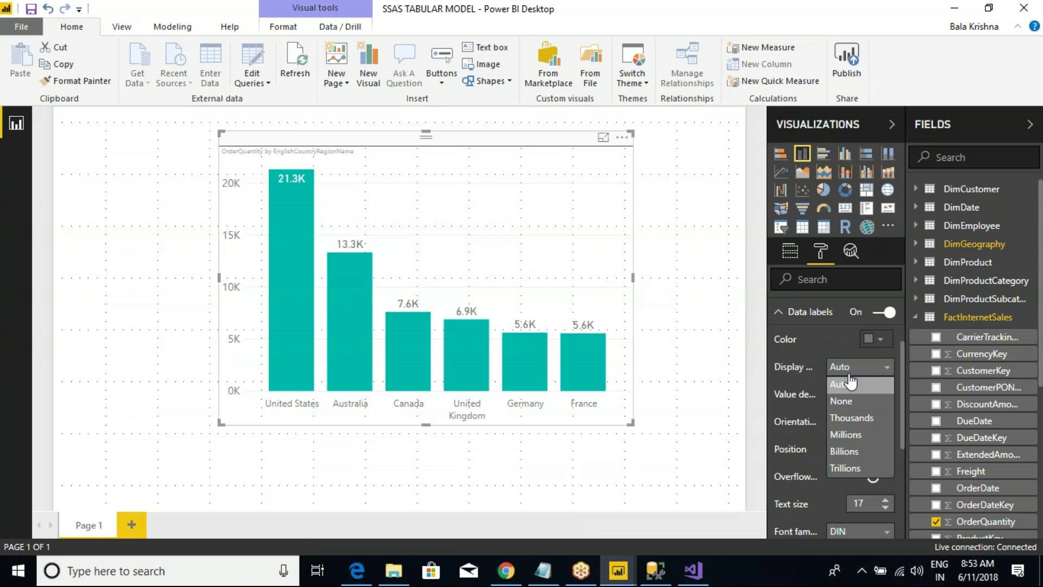
click(840, 401)
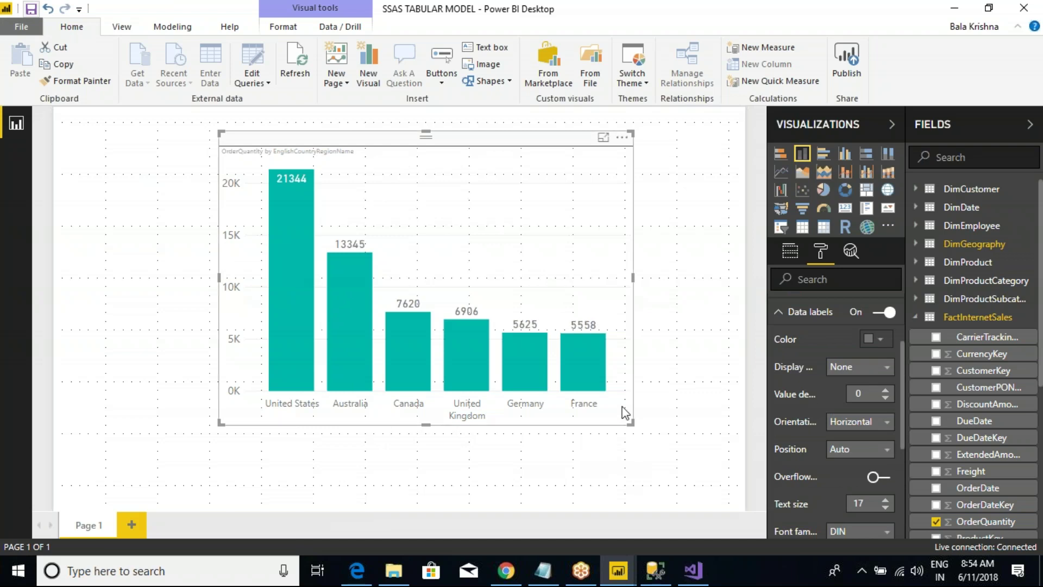
drag(623, 408, 738, 408)
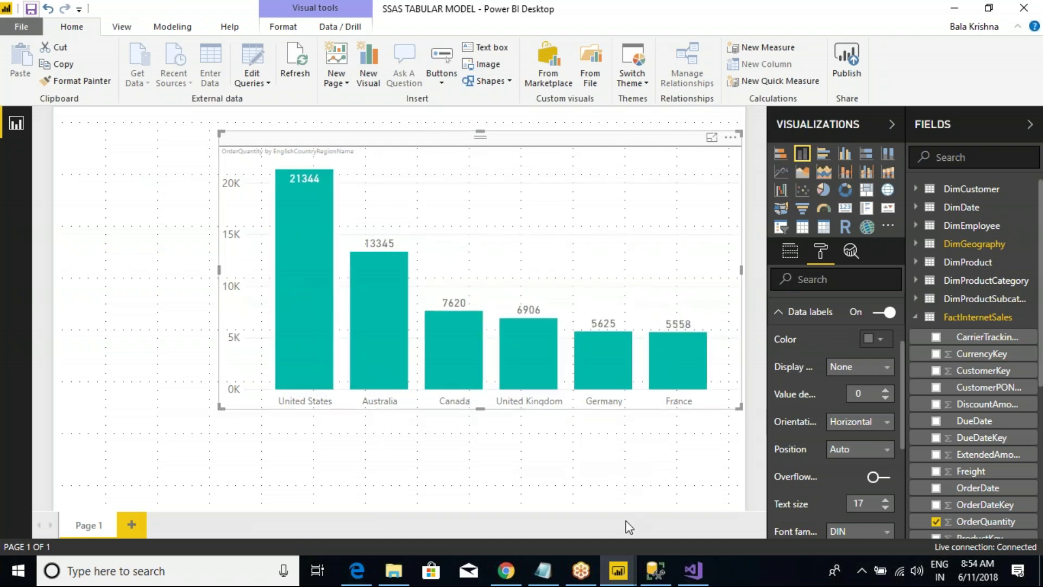
Switch to the Class Notes file in Notepad and add the line "What is Diff Between" above DAX Expressions
click(542, 570)
click(217, 316)
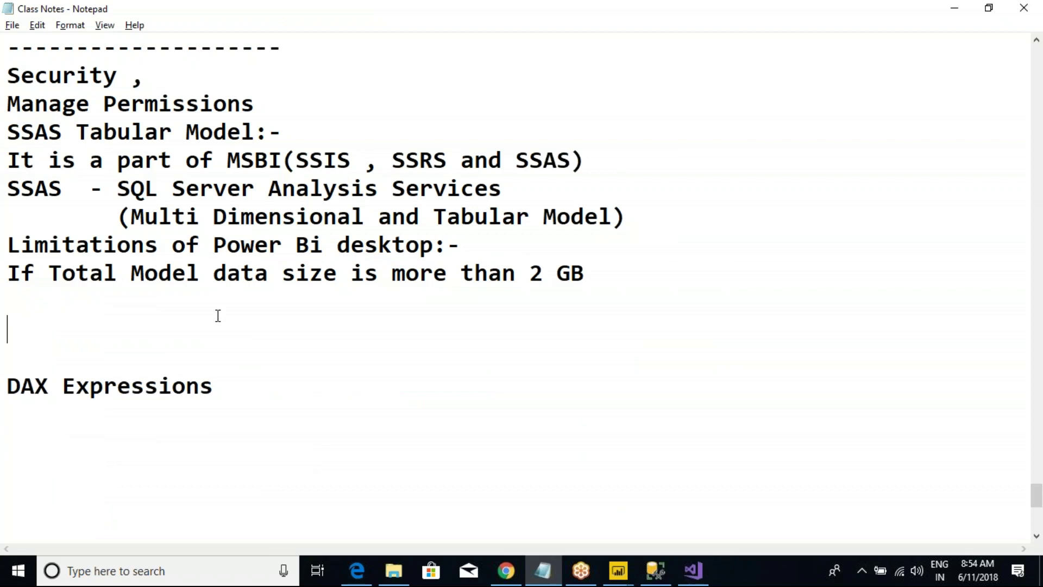
text(W)
key(BackSpace)
text(What i)
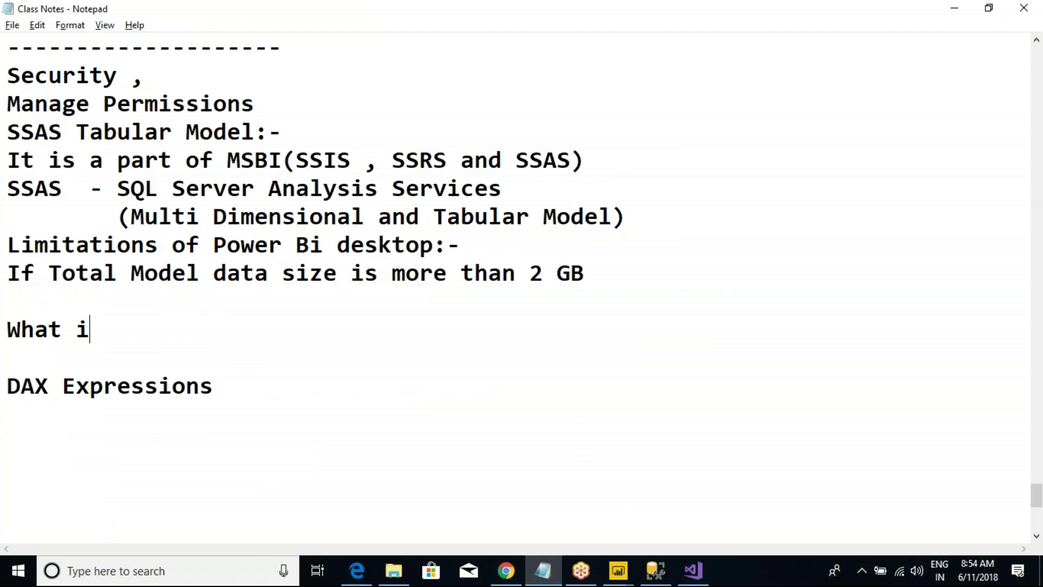
text(s Diff Between)
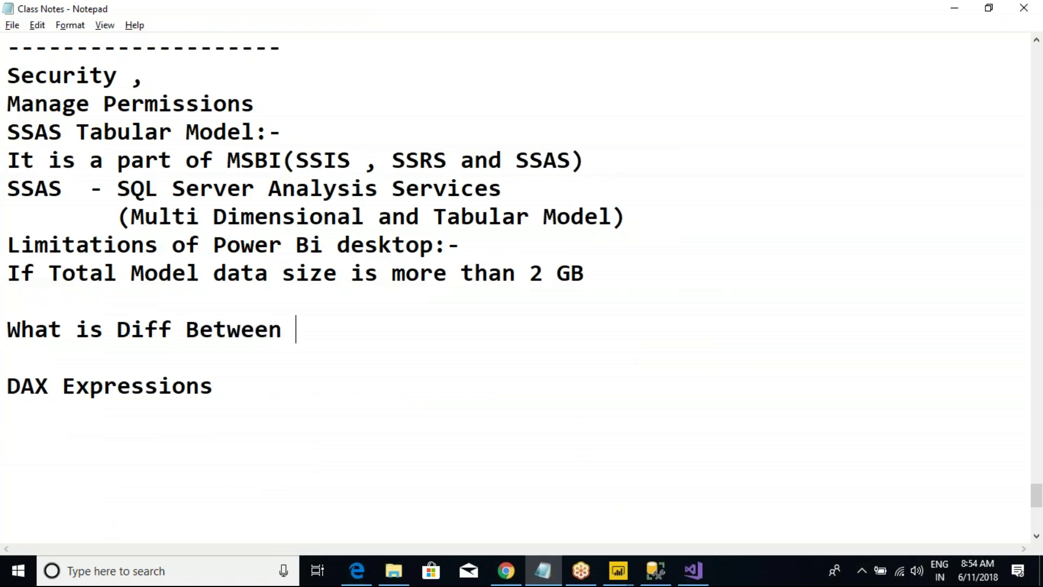
key(Return)
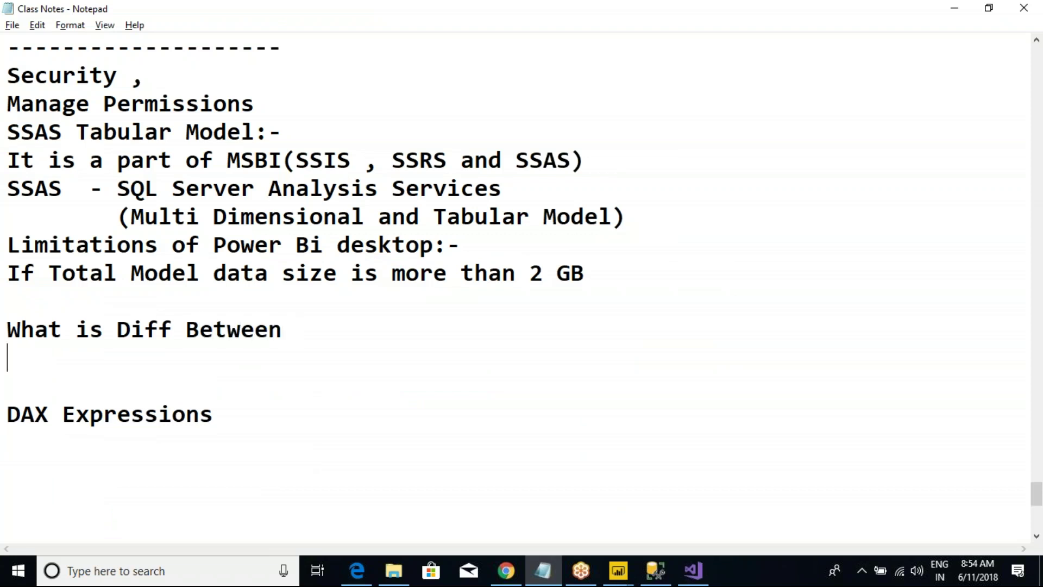
List "Import", "Direct Query" and "Live Connection" on separate lines under the "What is Diff Between" heading
text(Import)
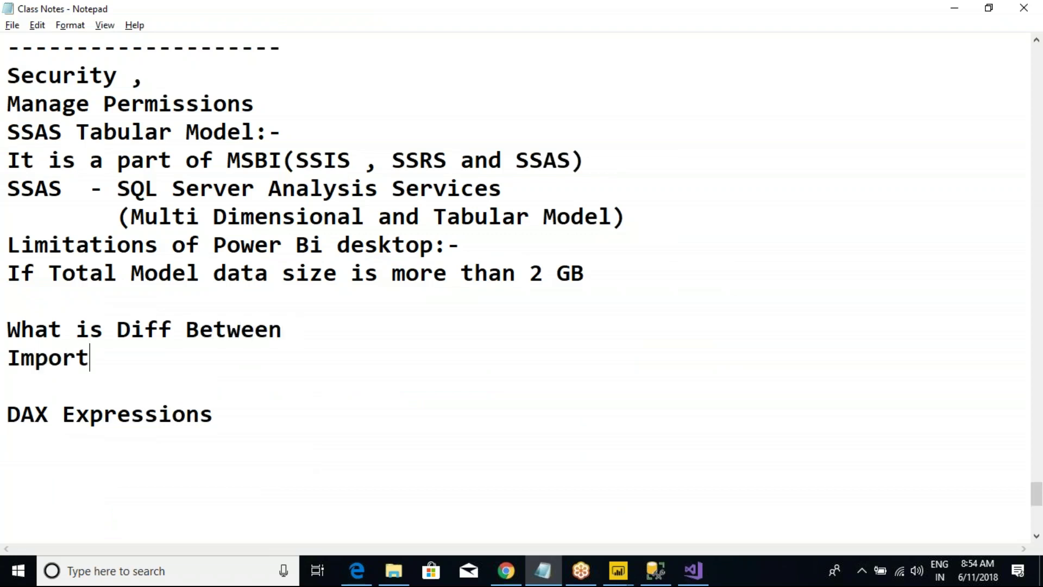
key(Return)
text(Dir)
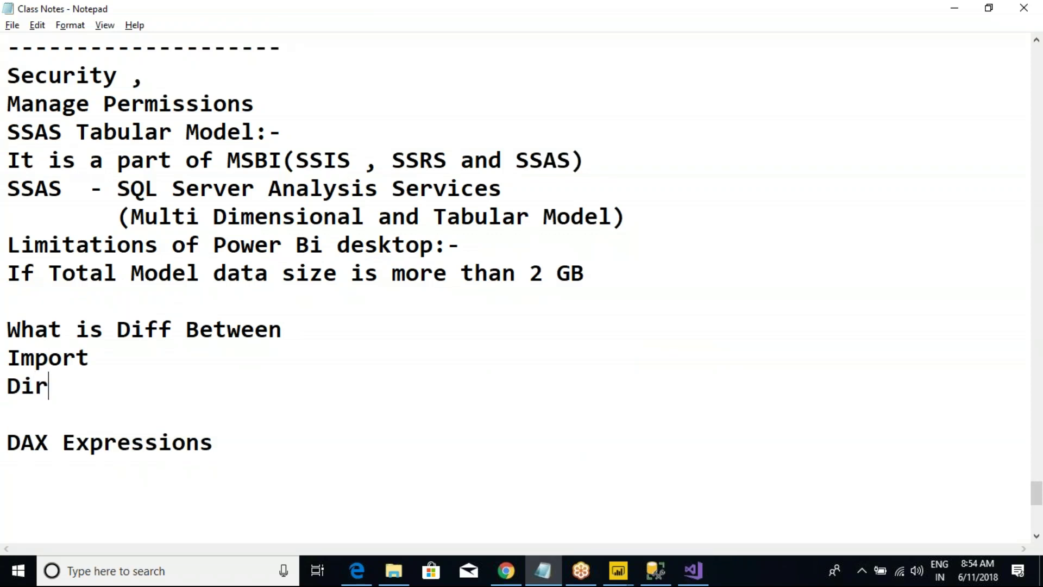
text(ect Query)
key(Return)
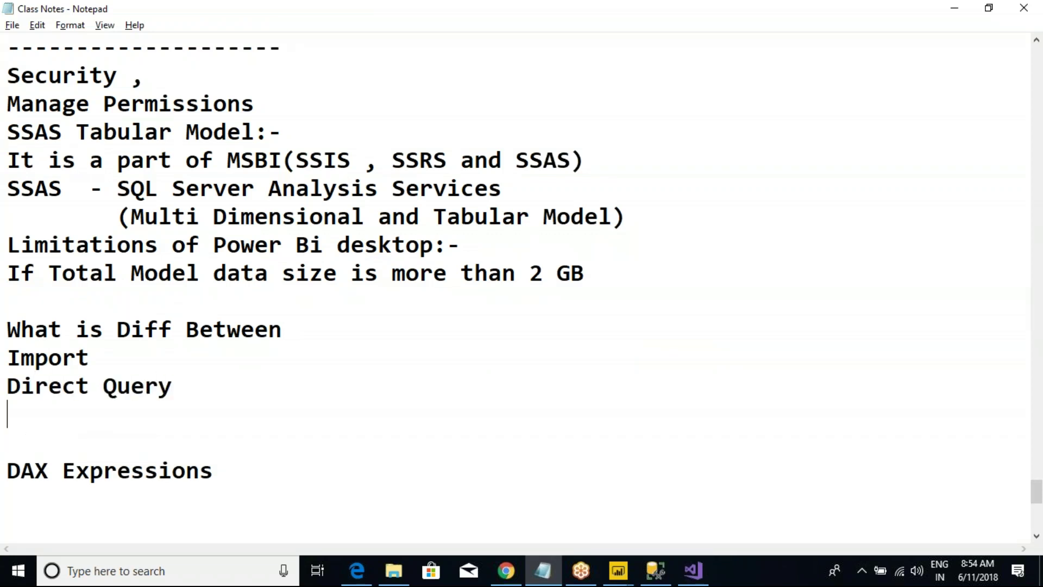
text(Live Connection)
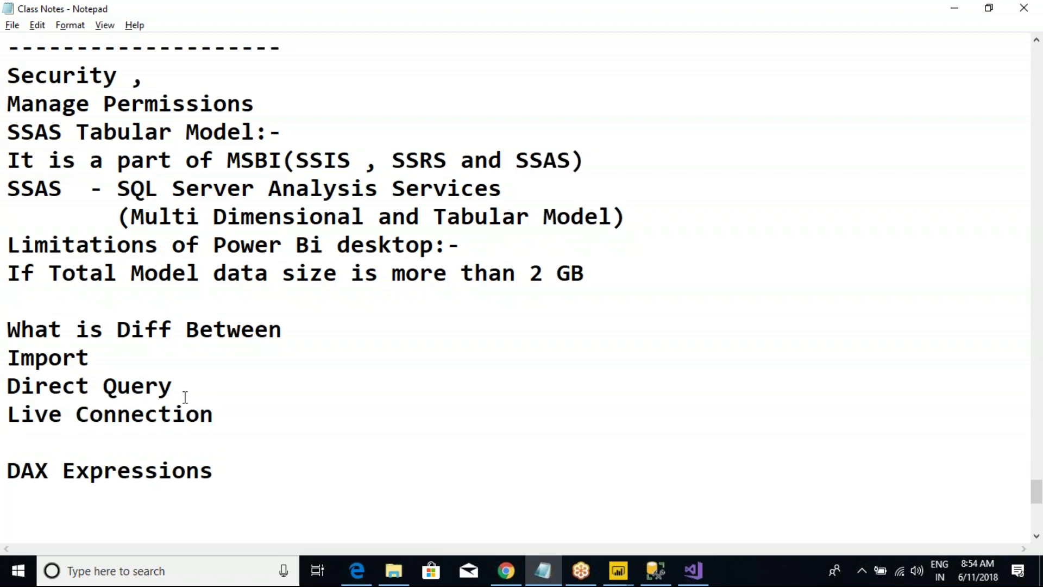
drag(225, 413, 138, 347)
click(7, 363)
click(150, 348)
click(241, 412)
click(285, 329)
drag(7, 357, 260, 417)
Review the tabular model in Visual Studio and its deployed database in SQL Server Management Studio, and return to Power BI Desktop
key(alt+Tab)
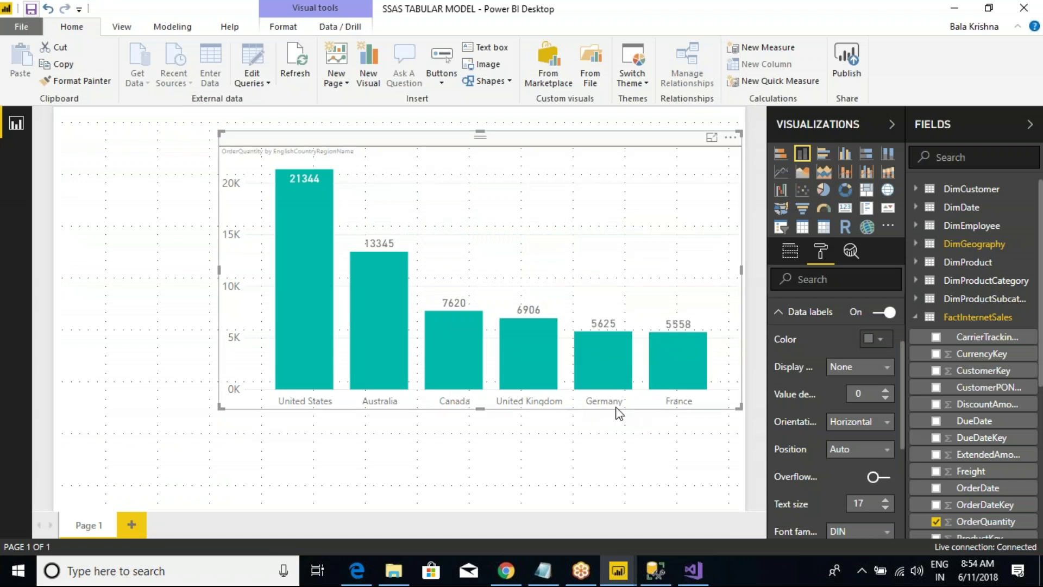
click(780, 314)
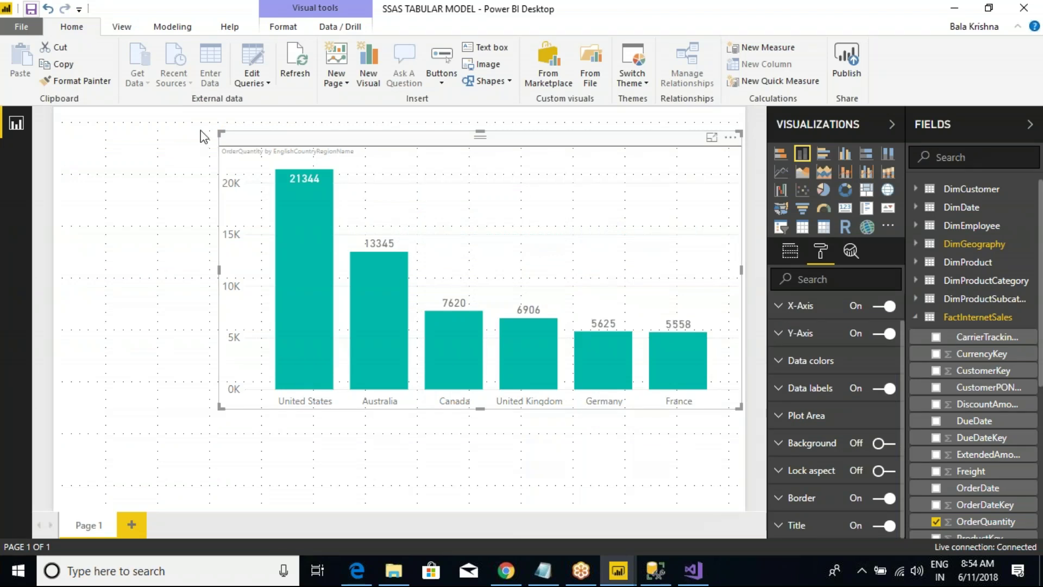
click(693, 570)
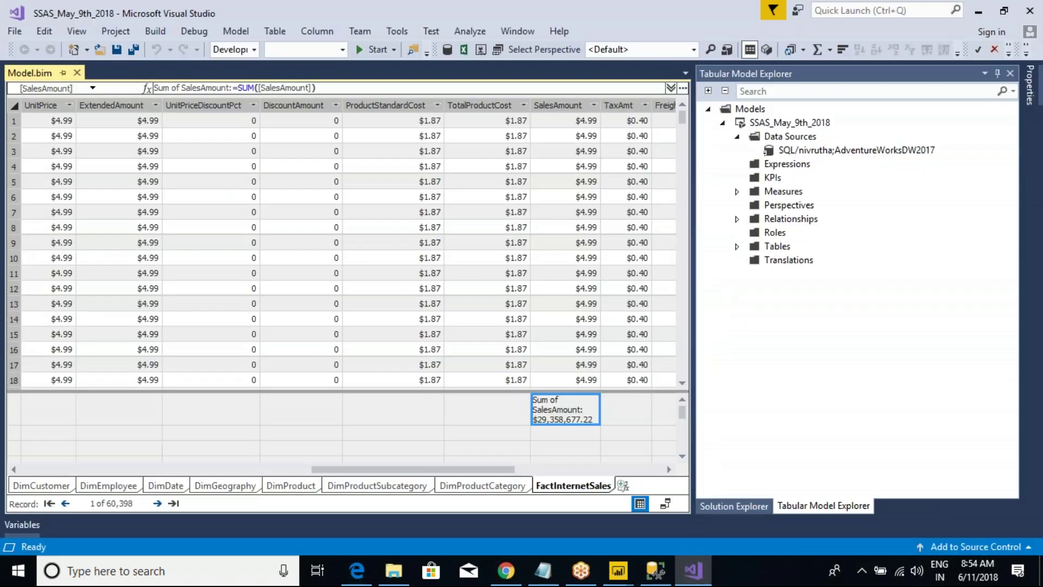
click(656, 570)
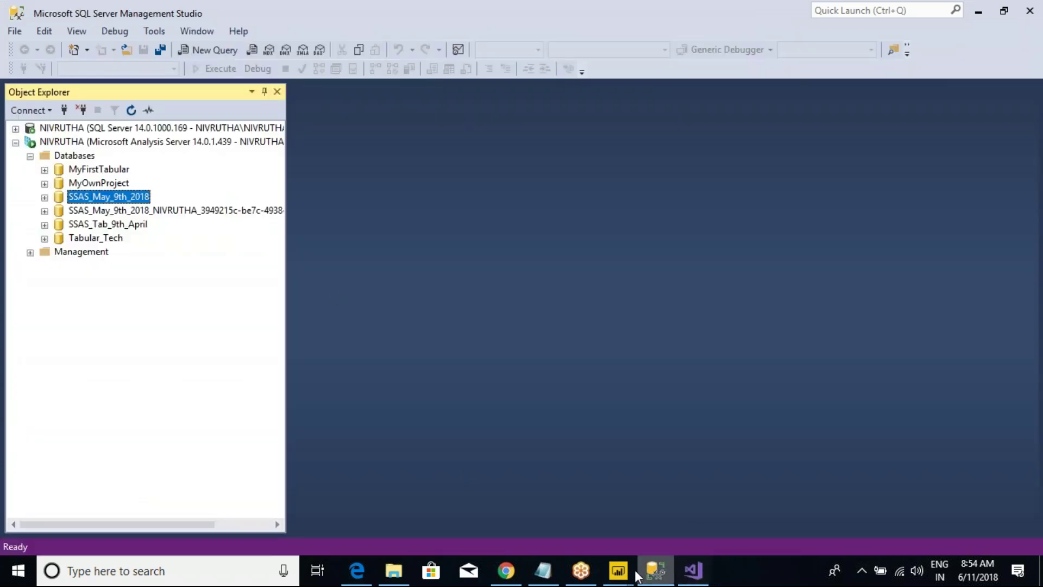
click(618, 570)
Shrink the column chart to make it shorter and slightly narrower, and deselect it
click(700, 508)
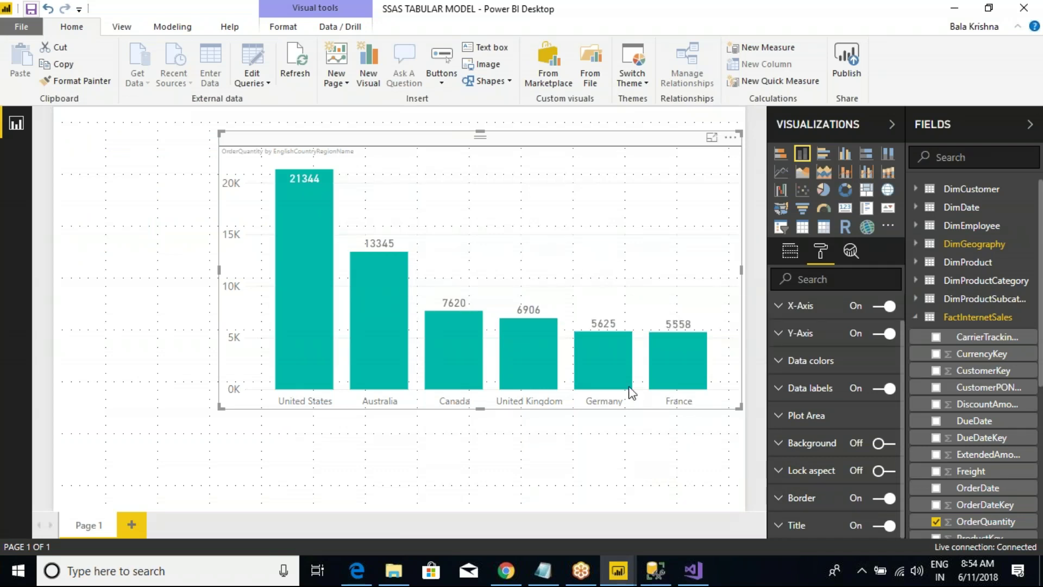
drag(739, 406, 705, 327)
click(702, 333)
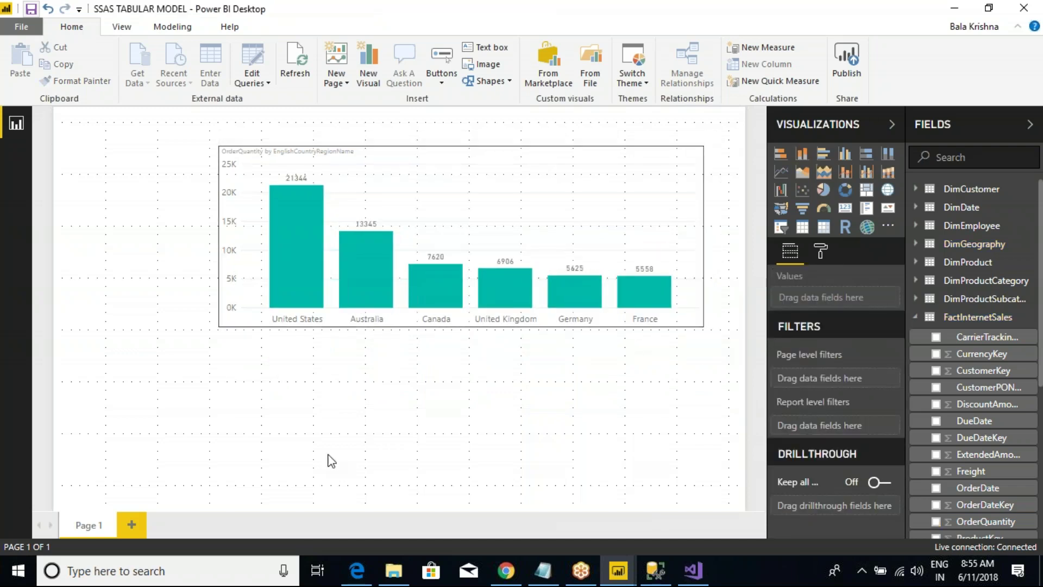
Add a second report page and place a large table visual in the middle of it
click(140, 523)
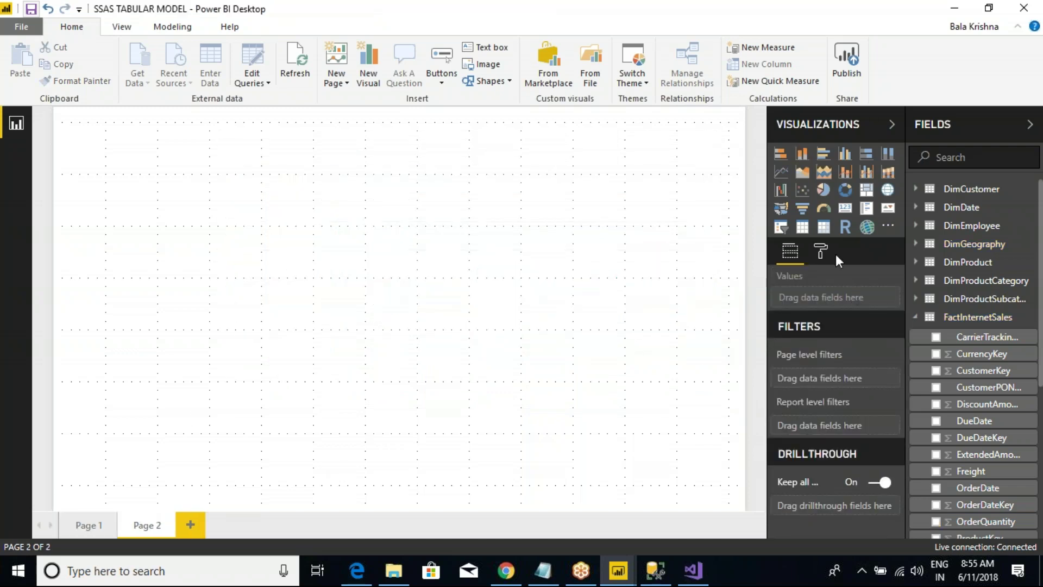
click(802, 226)
drag(152, 253, 278, 263)
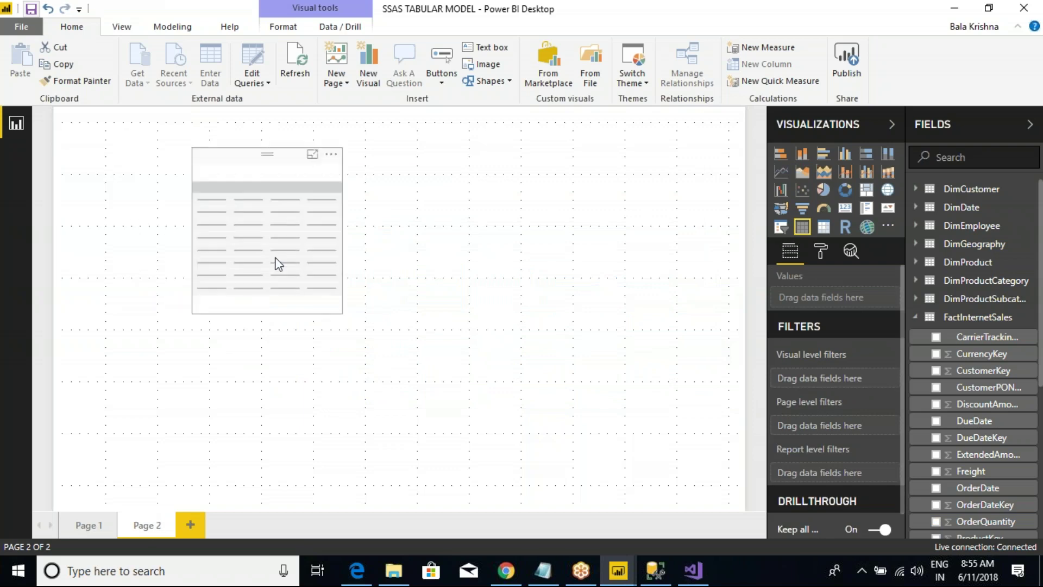
drag(342, 312, 646, 432)
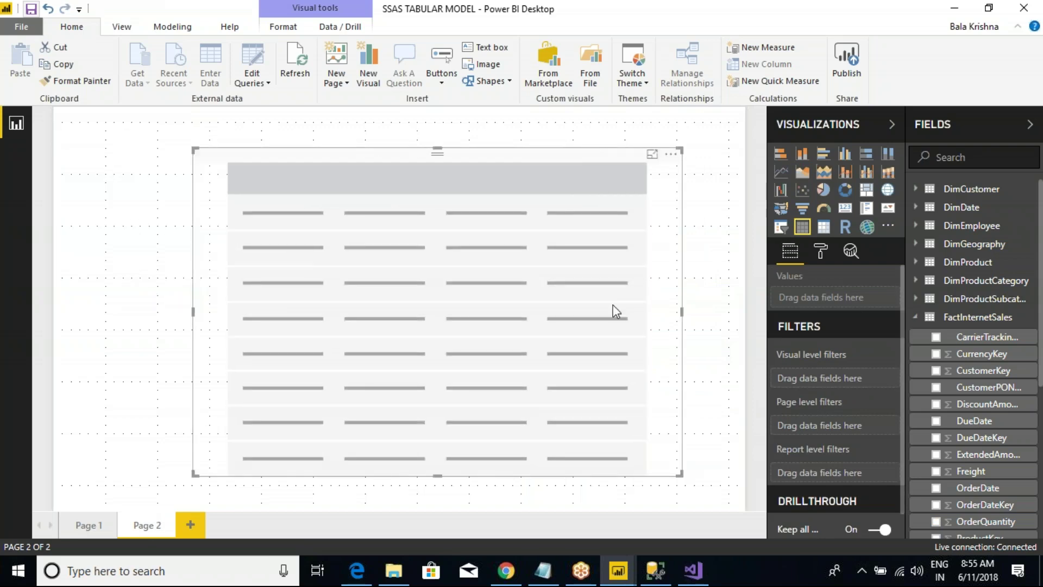
Add EnglishCountryRegionName from DimGeography and OrderQuantity from FactInternetSales to the table visual
click(917, 318)
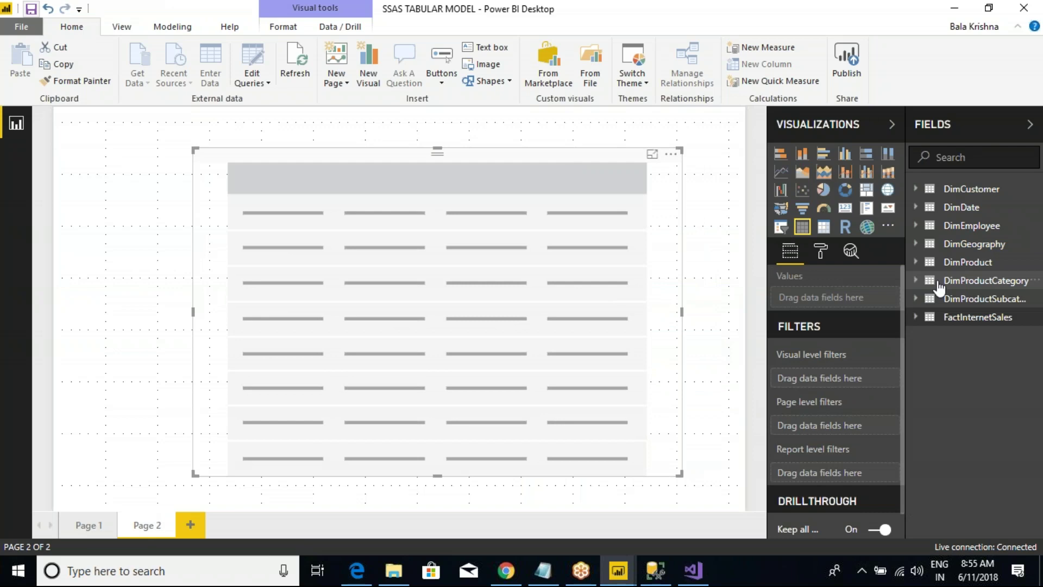
click(915, 244)
click(935, 297)
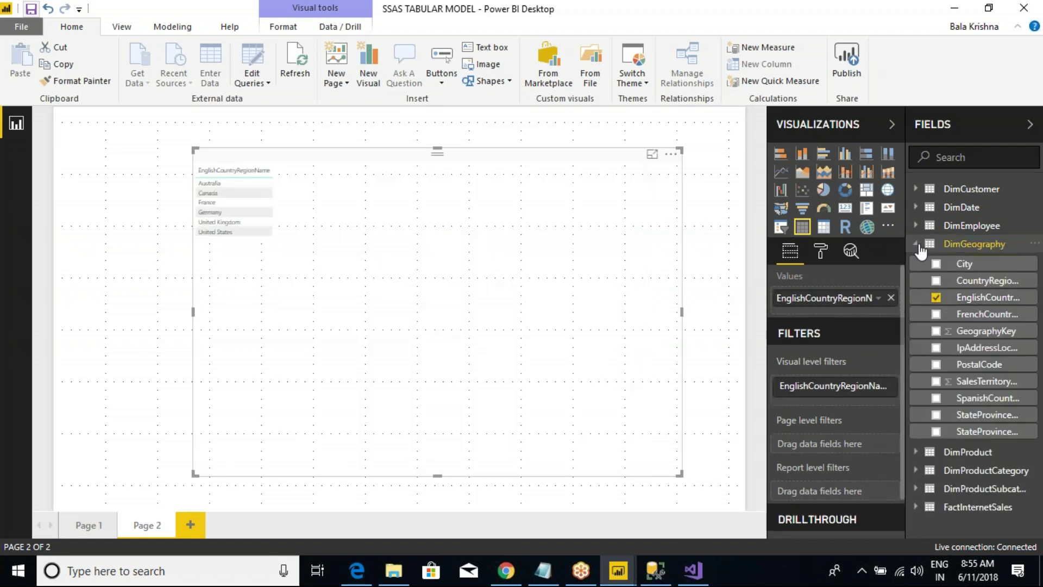
click(918, 245)
click(921, 315)
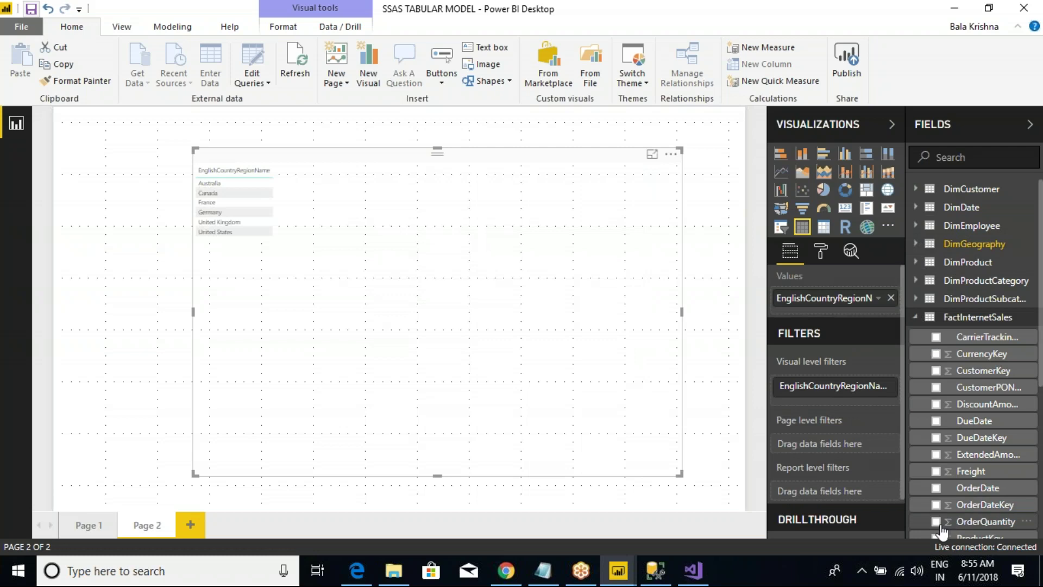
click(939, 524)
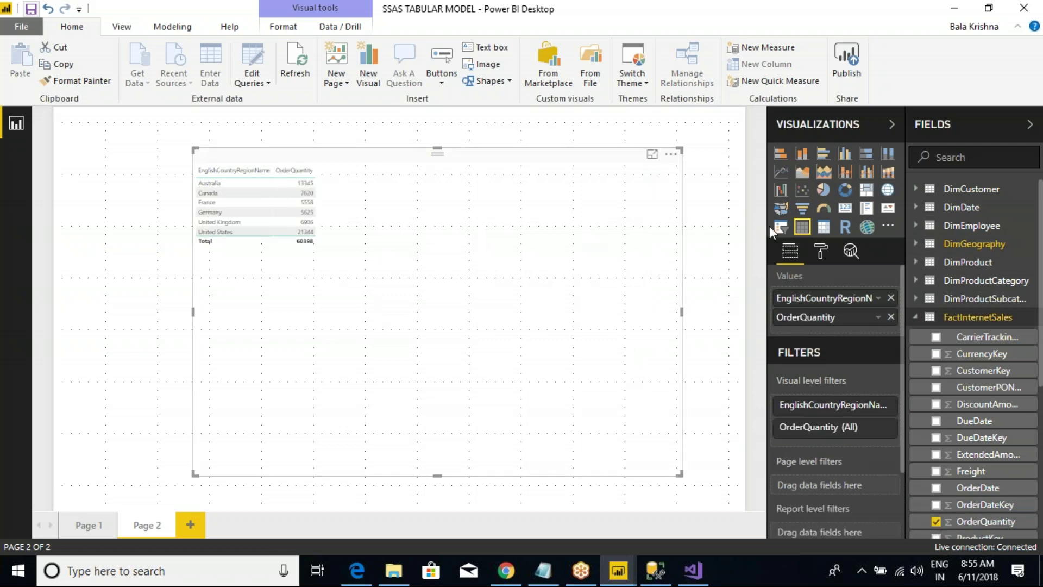
Set the text size in the table visual's grid settings to 14
click(820, 251)
click(784, 363)
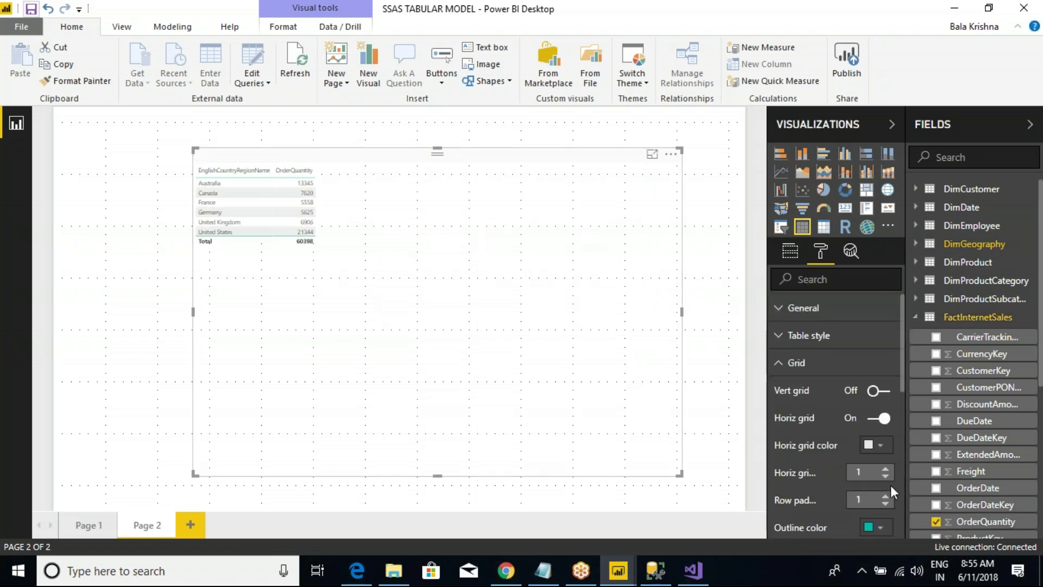
scroll(888, 494, down, 5)
click(885, 351)
click(885, 351)
click(885, 351)
click(885, 351)
click(885, 351)
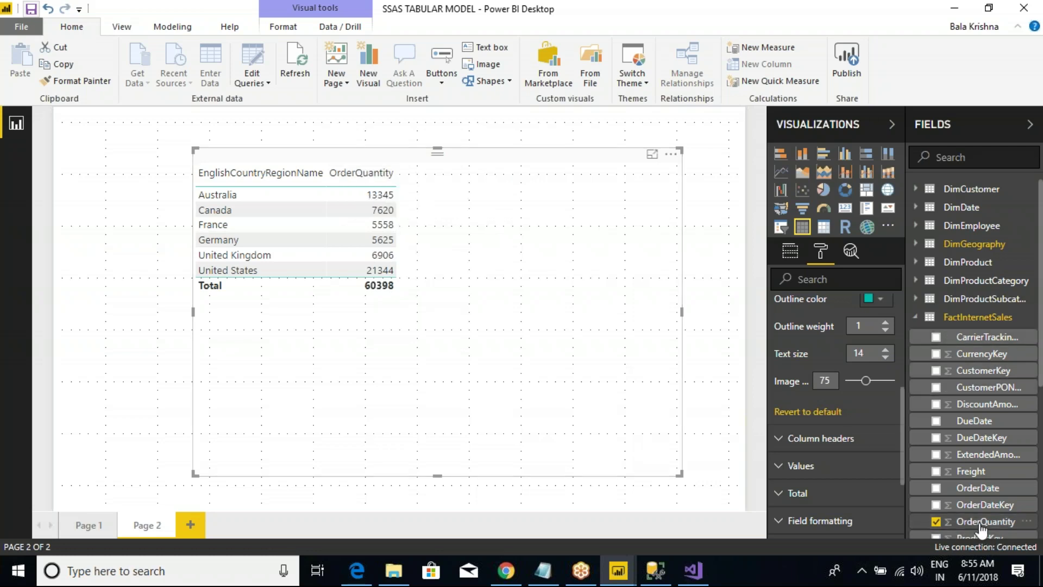
Add Sum of OrderQuantity, SalesAmount and Sum of SalesAmount to the table, and reduce its height to fit the rows
scroll(954, 383, down, 5)
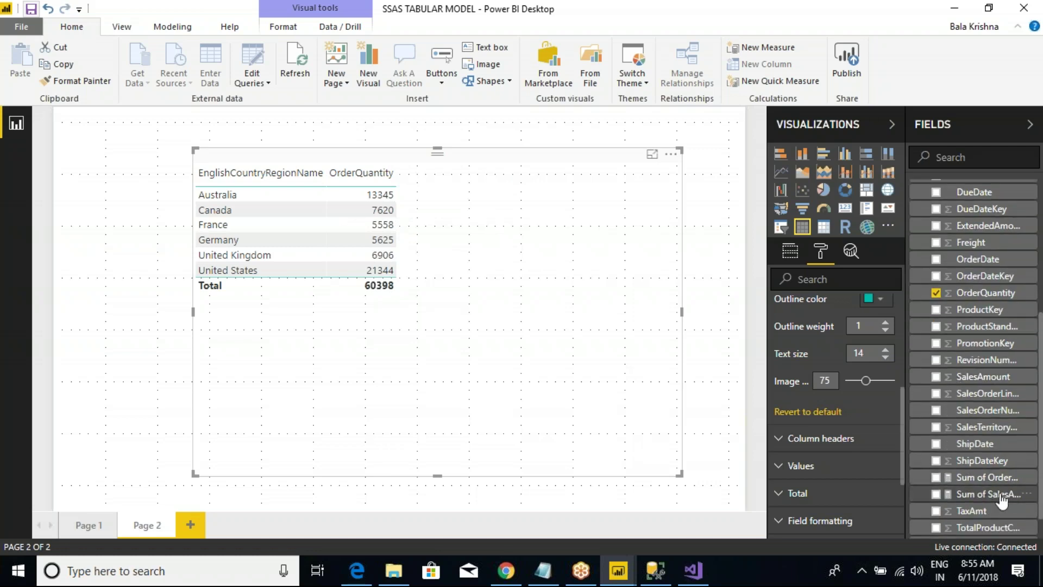
click(936, 477)
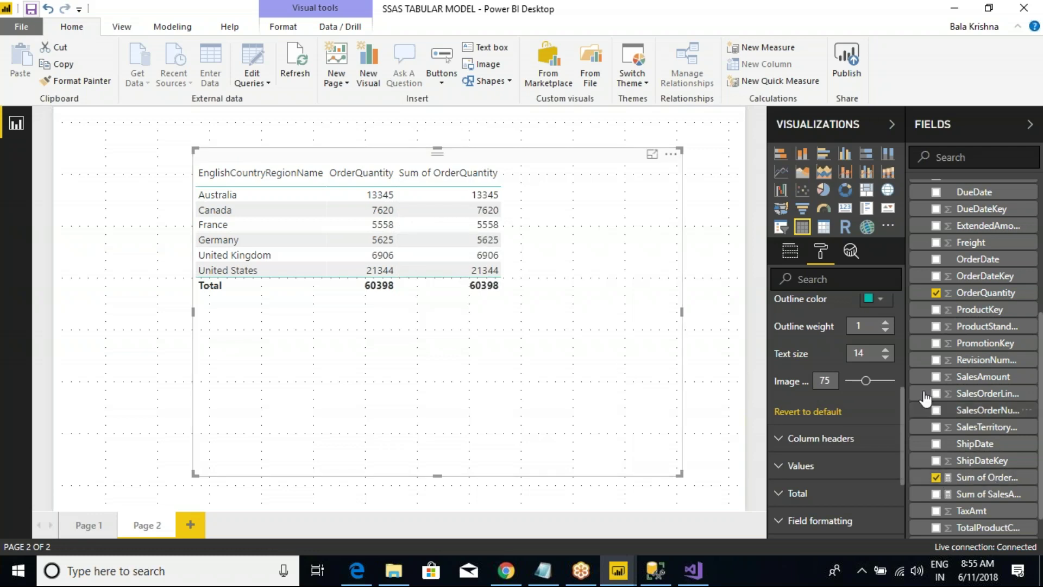
scroll(931, 321, up, 4)
scroll(936, 386, down, 4)
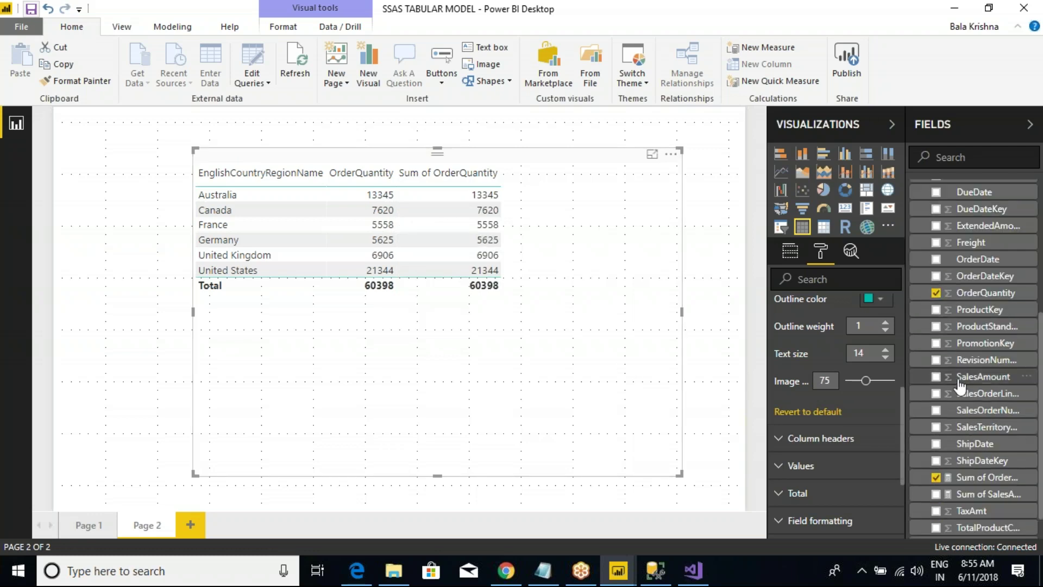
click(936, 377)
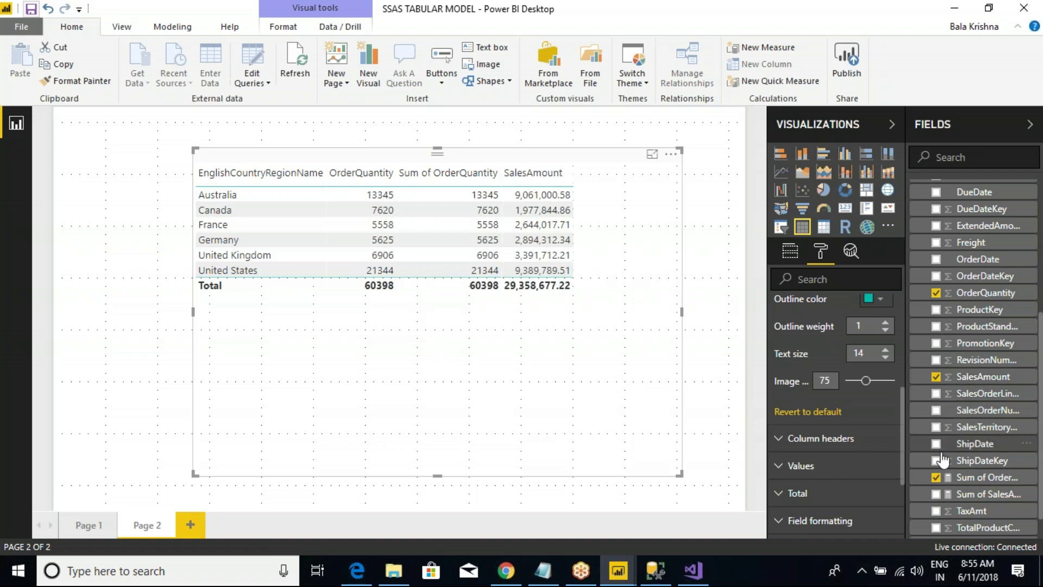
click(935, 494)
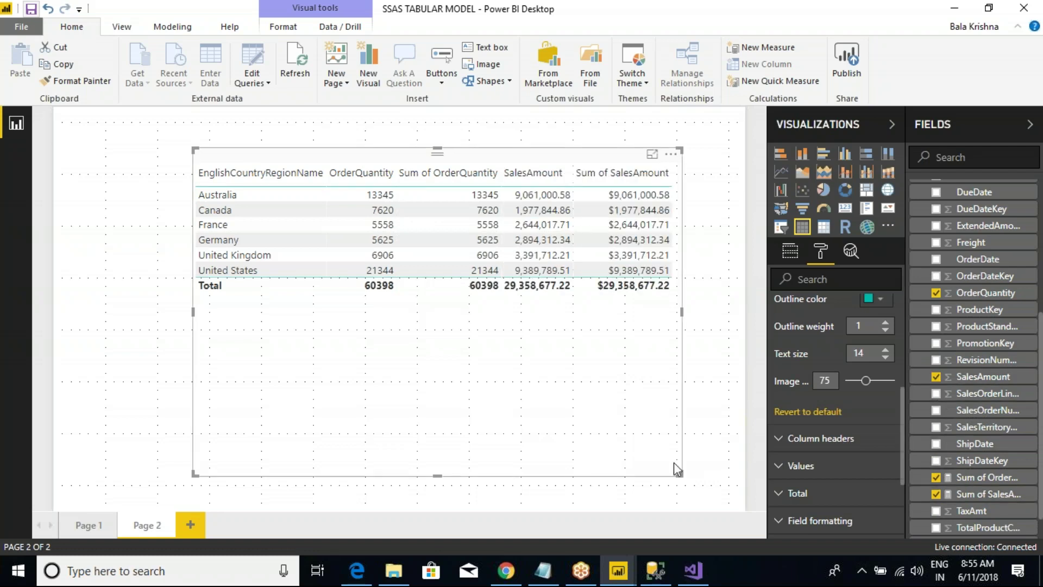
drag(679, 476, 686, 309)
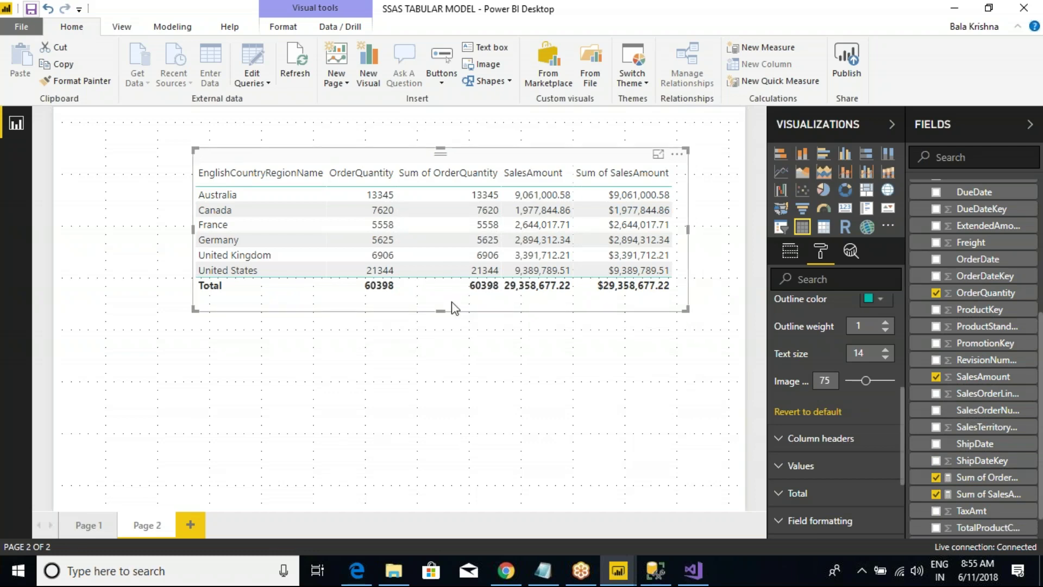
drag(356, 136, 373, 278)
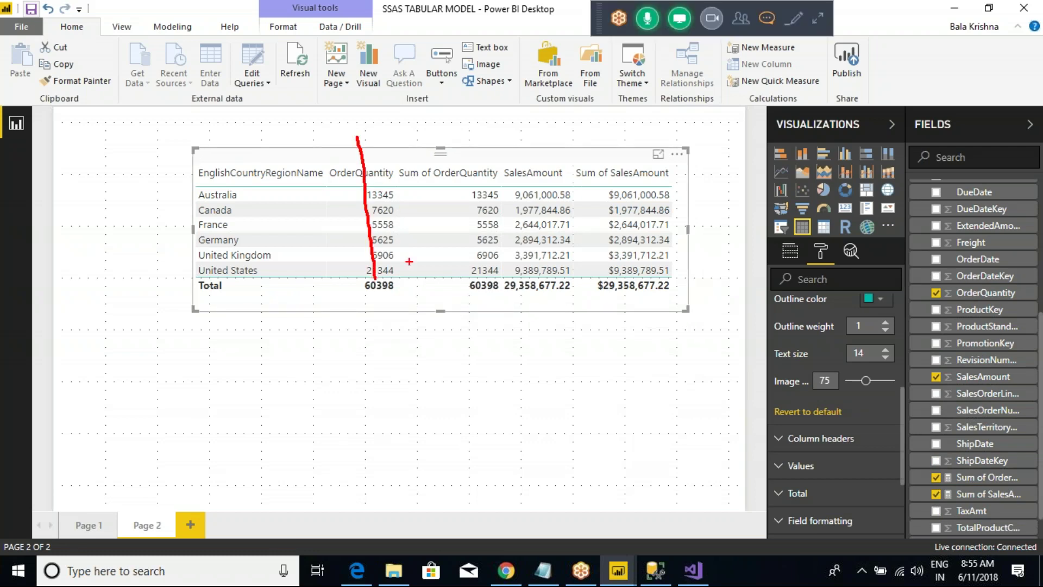
drag(463, 150, 459, 284)
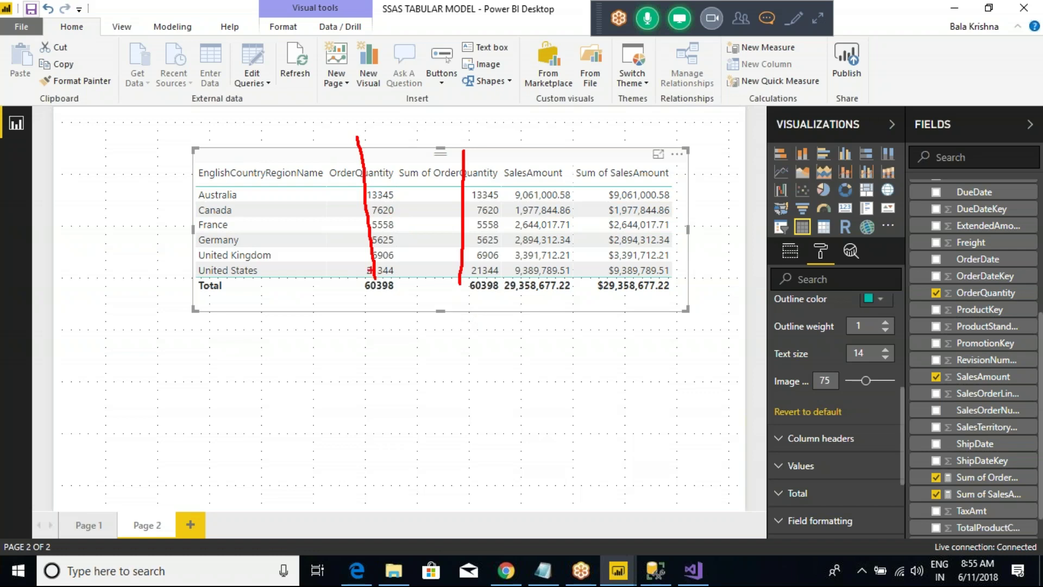
mouse_move(343, 289)
mouse_down()
mouse_move(398, 304)
mouse_move(402, 290)
mouse_move(374, 275)
mouse_up()
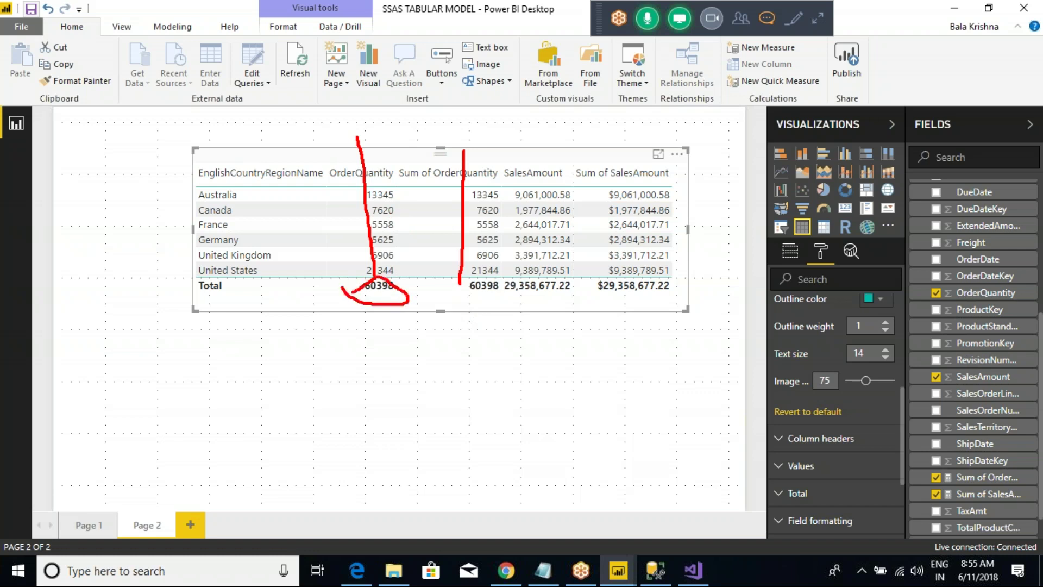
mouse_move(465, 270)
mouse_down()
mouse_move(442, 283)
mouse_move(488, 304)
mouse_move(499, 292)
mouse_move(463, 274)
mouse_move(523, 276)
mouse_move(506, 303)
mouse_move(548, 314)
mouse_move(548, 275)
mouse_up()
mouse_move(617, 279)
mouse_down()
mouse_move(588, 297)
mouse_move(631, 316)
mouse_move(676, 278)
mouse_move(619, 271)
mouse_up()
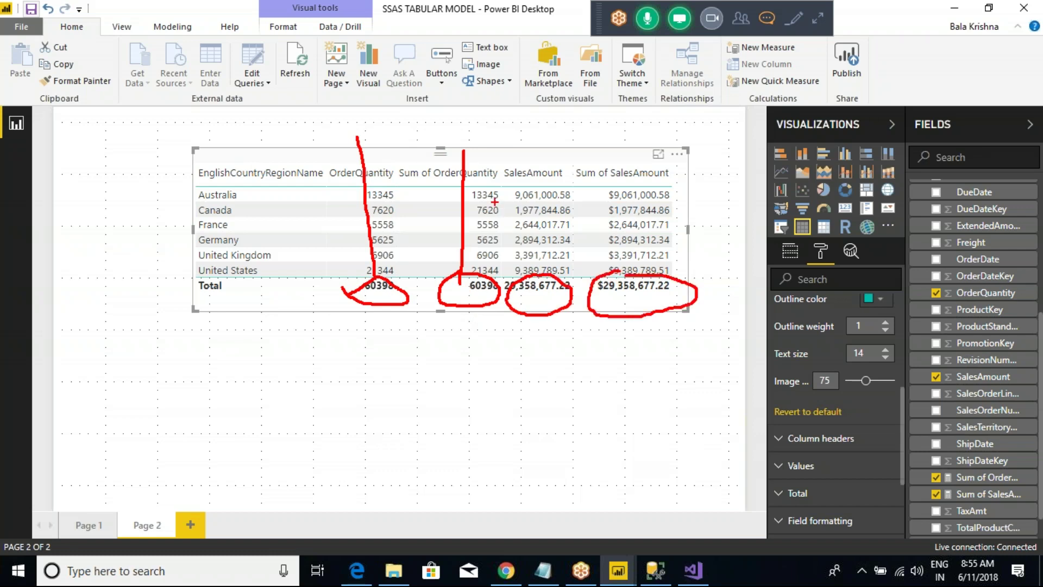
mouse_move(369, 223)
mouse_down()
mouse_move(646, 271)
mouse_move(391, 163)
mouse_move(367, 195)
mouse_up()
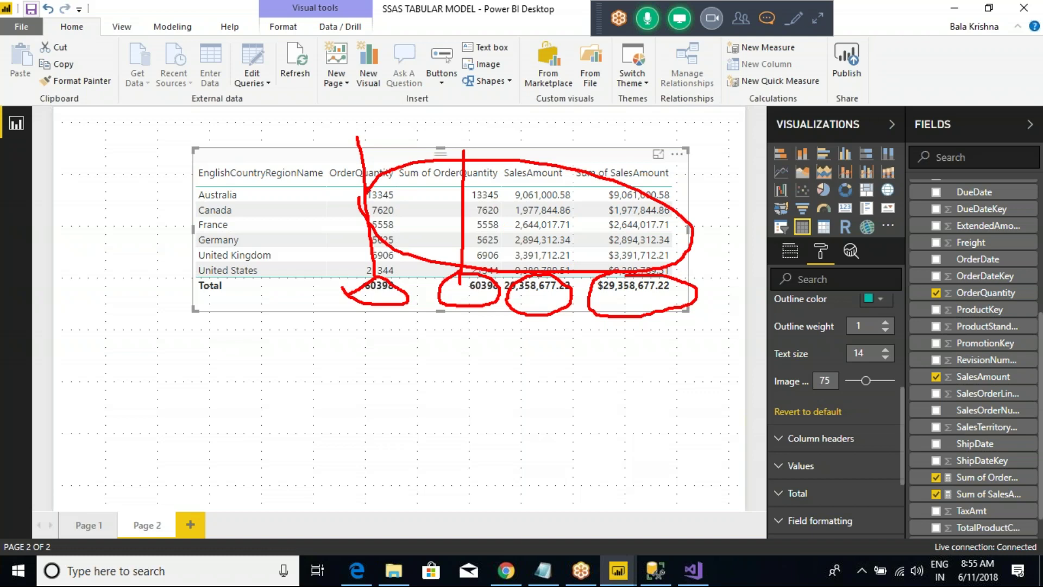
key(Escape)
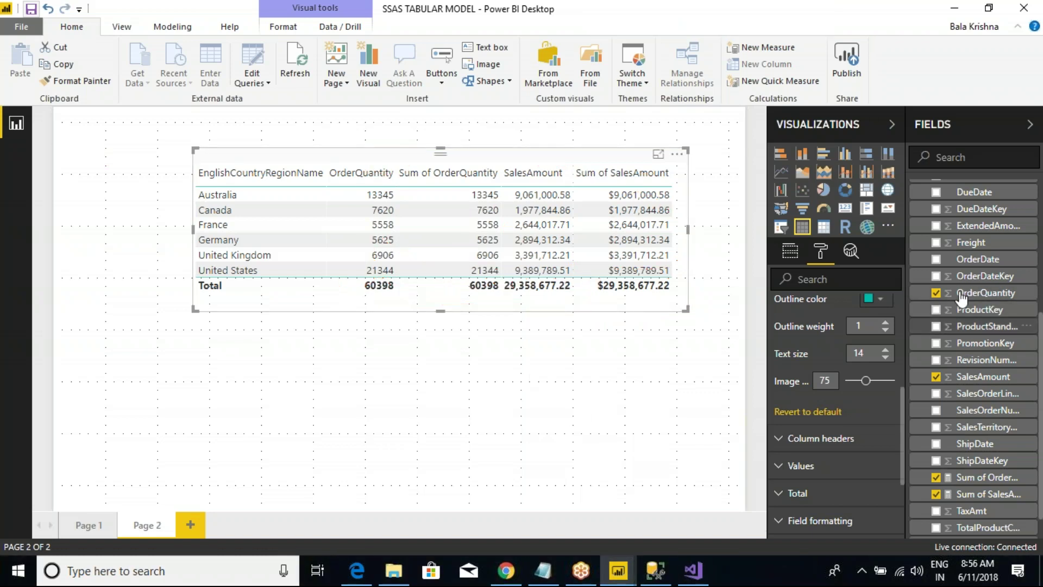
Remove the SalesAmount and OrderQuantity columns of FactInternetSales from the table visual, leaving only the measures beside the country names
scroll(989, 308, up, 10)
click(916, 245)
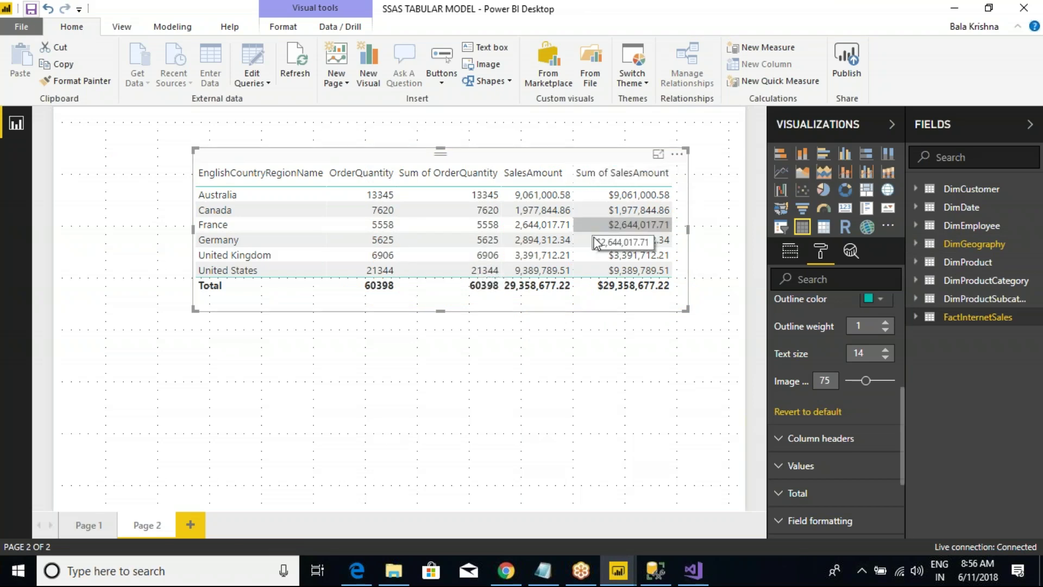
click(691, 319)
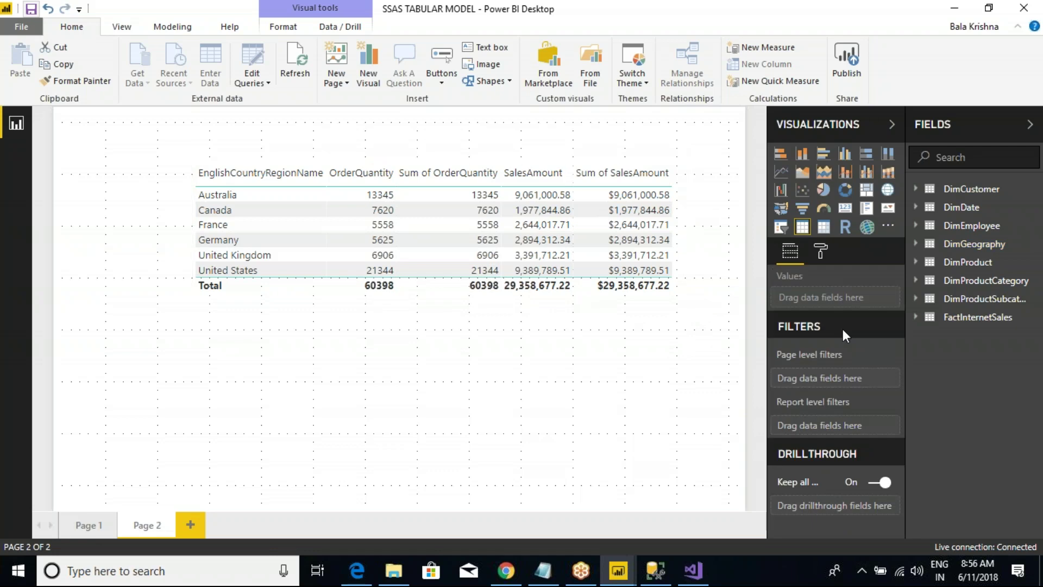
click(593, 184)
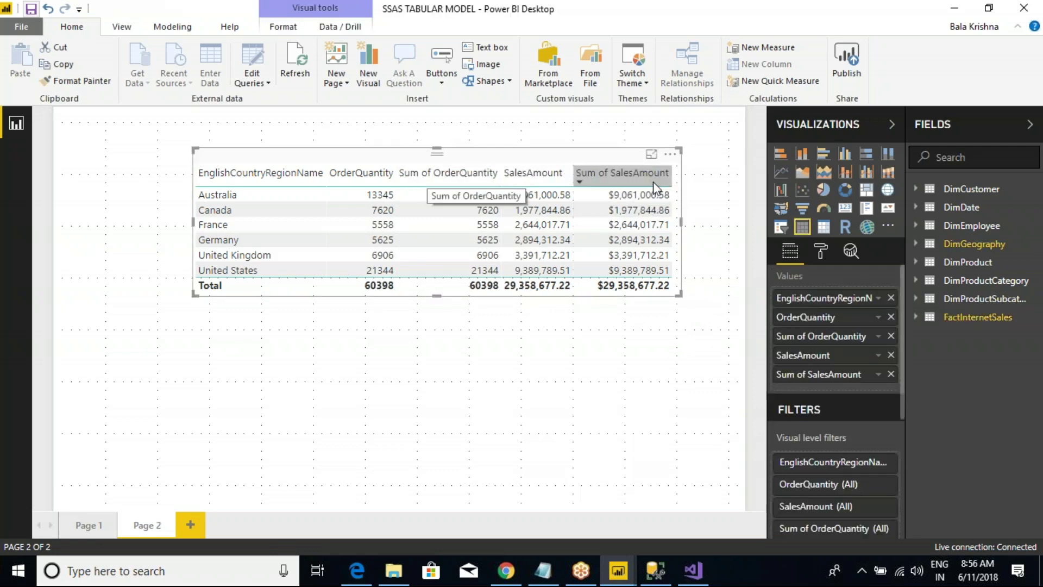
click(911, 316)
scroll(945, 380, down, 5)
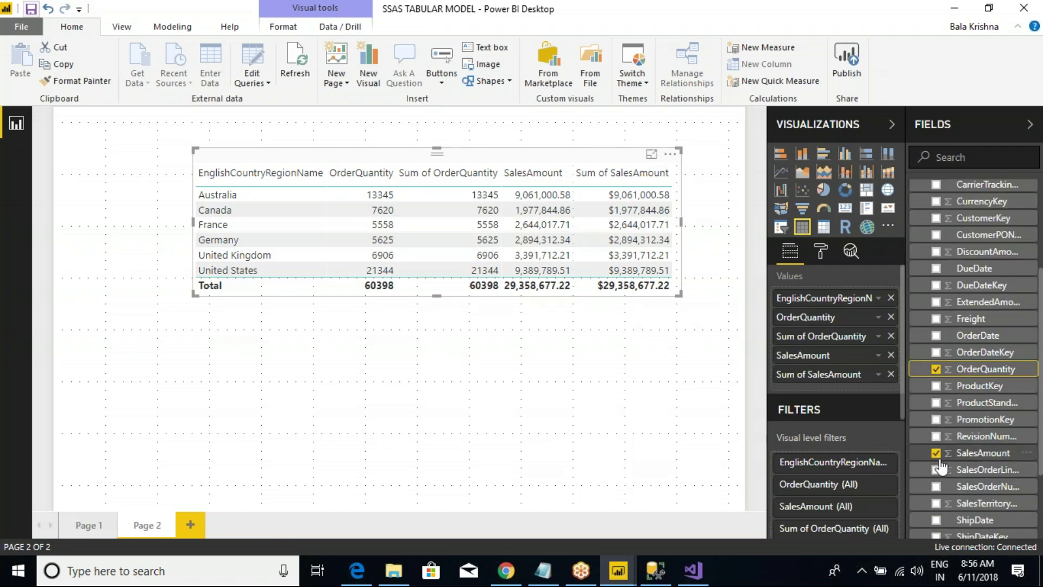
click(936, 452)
click(936, 369)
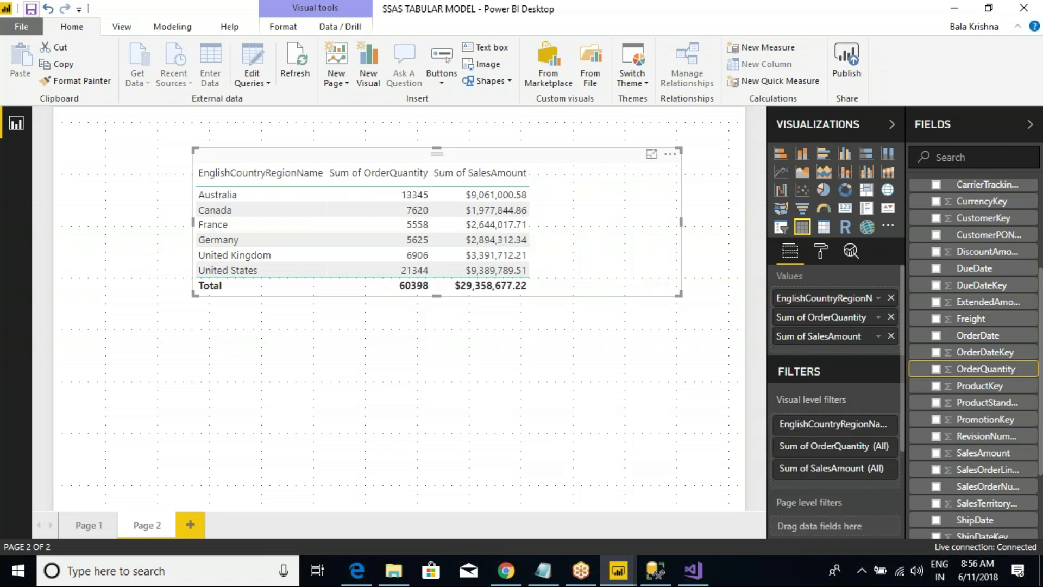
Add OrderQuantity back to the table visual and compare its field options with those of the Sum of OrderQuantity measure
click(936, 368)
right_click(814, 356)
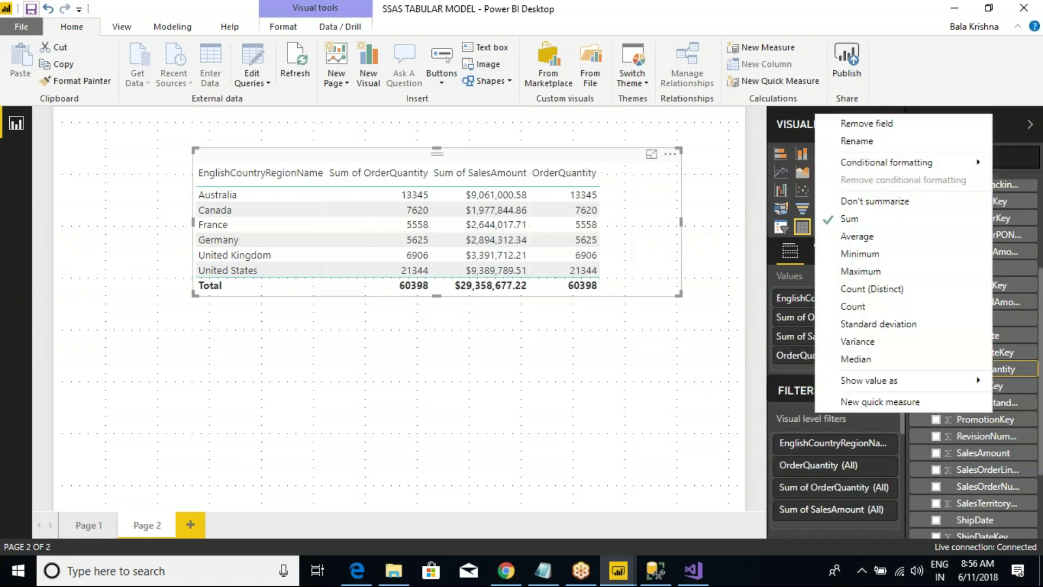
click(796, 350)
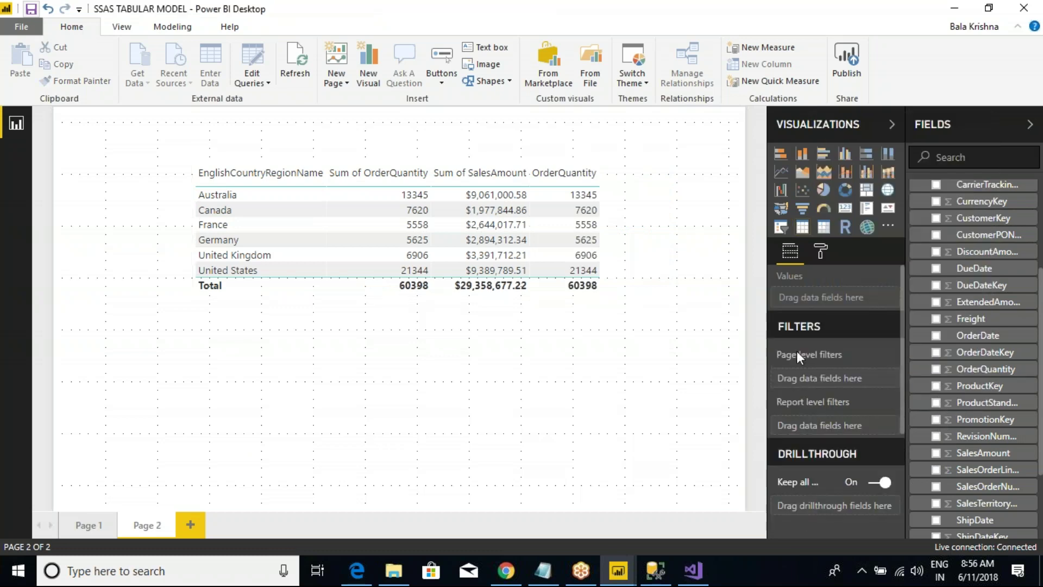
click(669, 256)
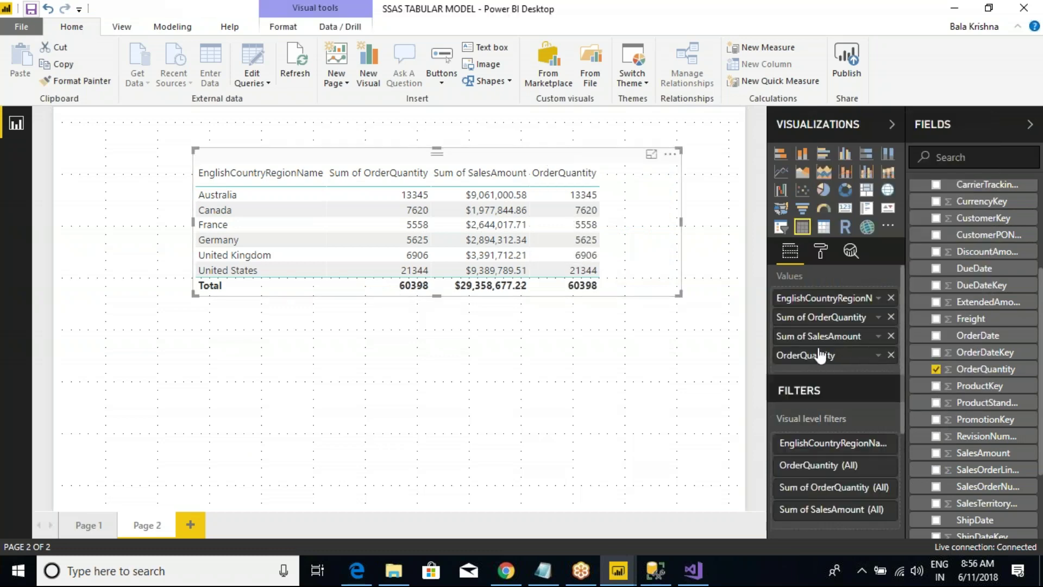
right_click(820, 321)
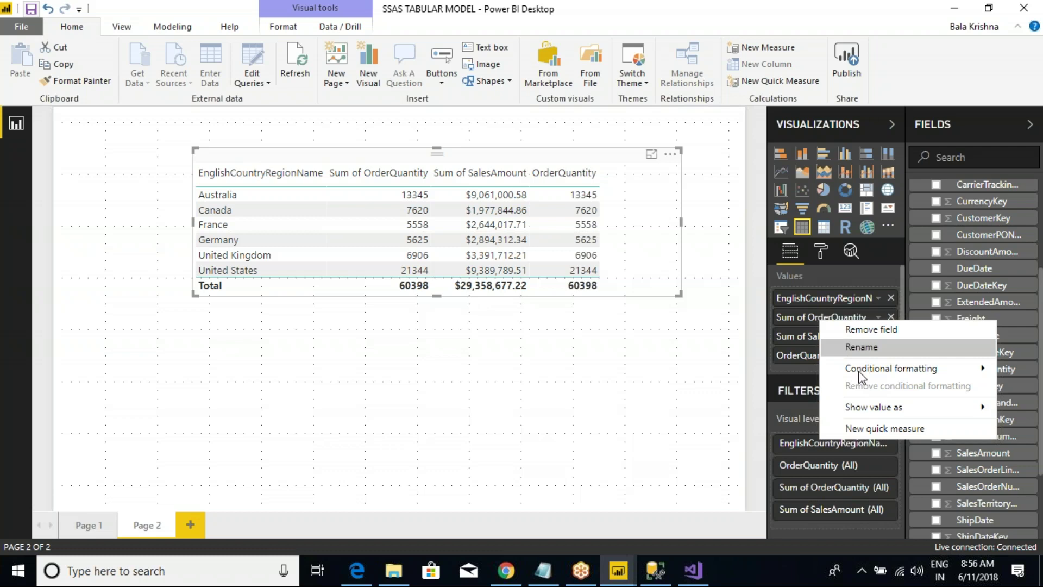
mouse_move(862, 372)
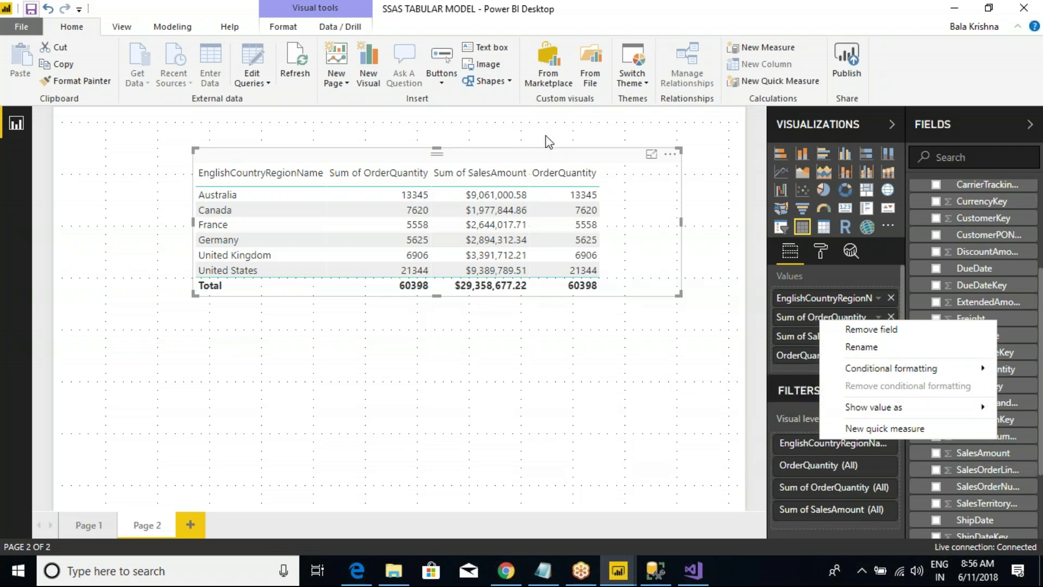
Switch to Visual Studio to view the Sum of SalesAmount measure in FactInternetSales, and return to the SSAS TABULAR MODEL report
click(693, 570)
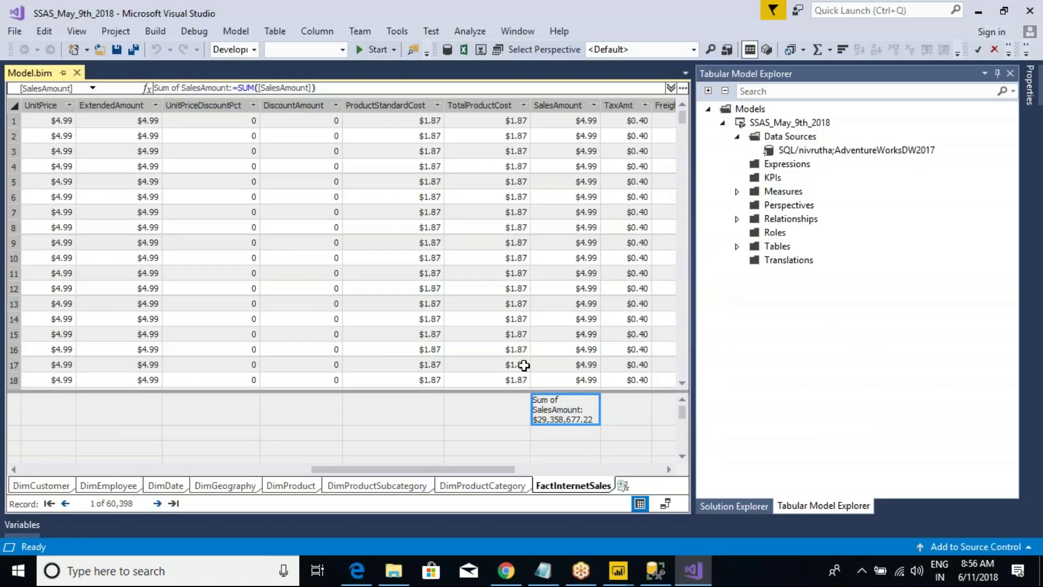
mouse_move(618, 570)
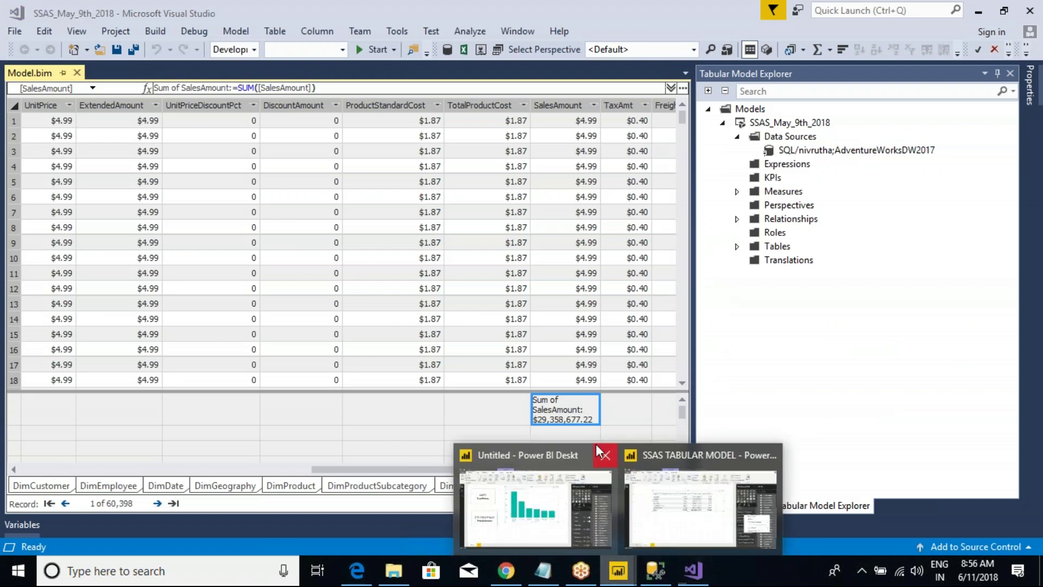
click(692, 523)
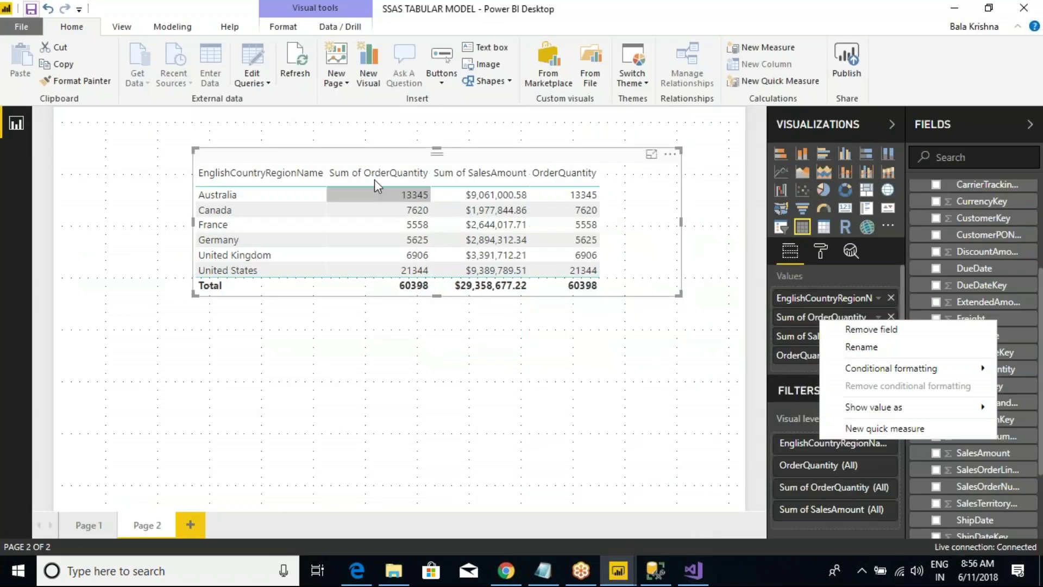
Move the table visual closer to the page's upper-left corner and make it narrower and slightly taller
drag(371, 160, 350, 136)
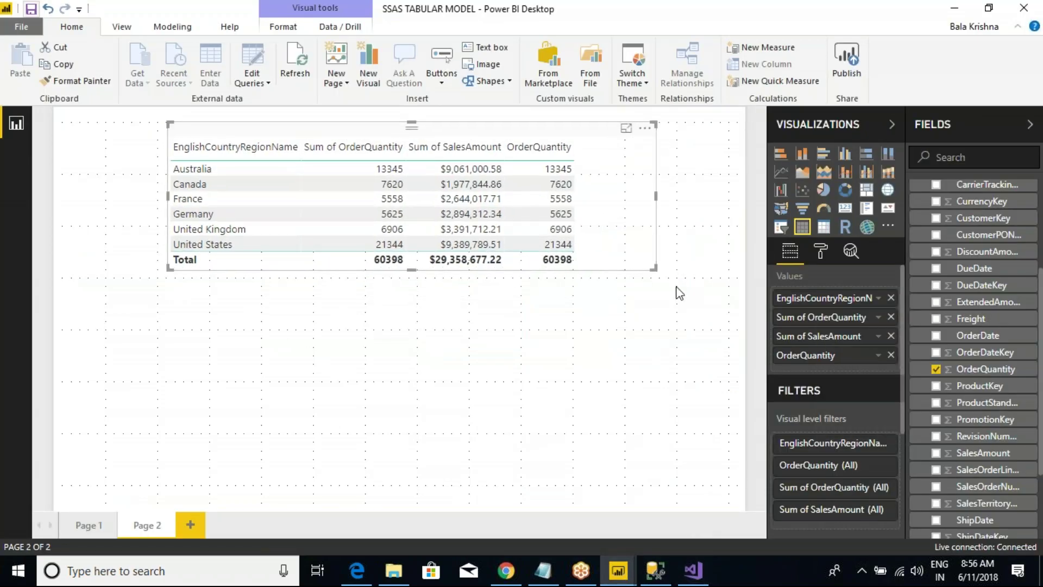
drag(656, 270, 602, 297)
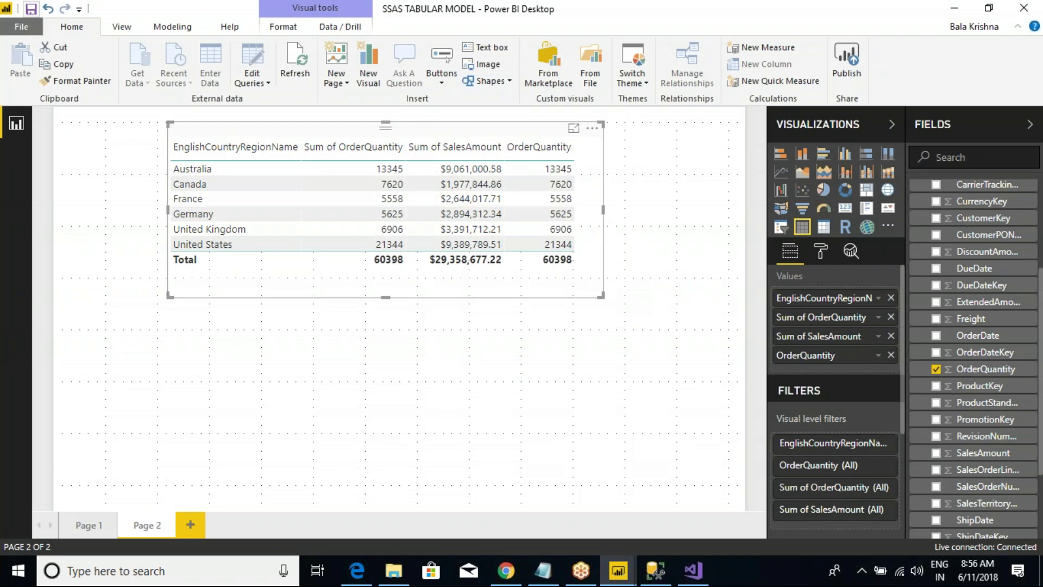